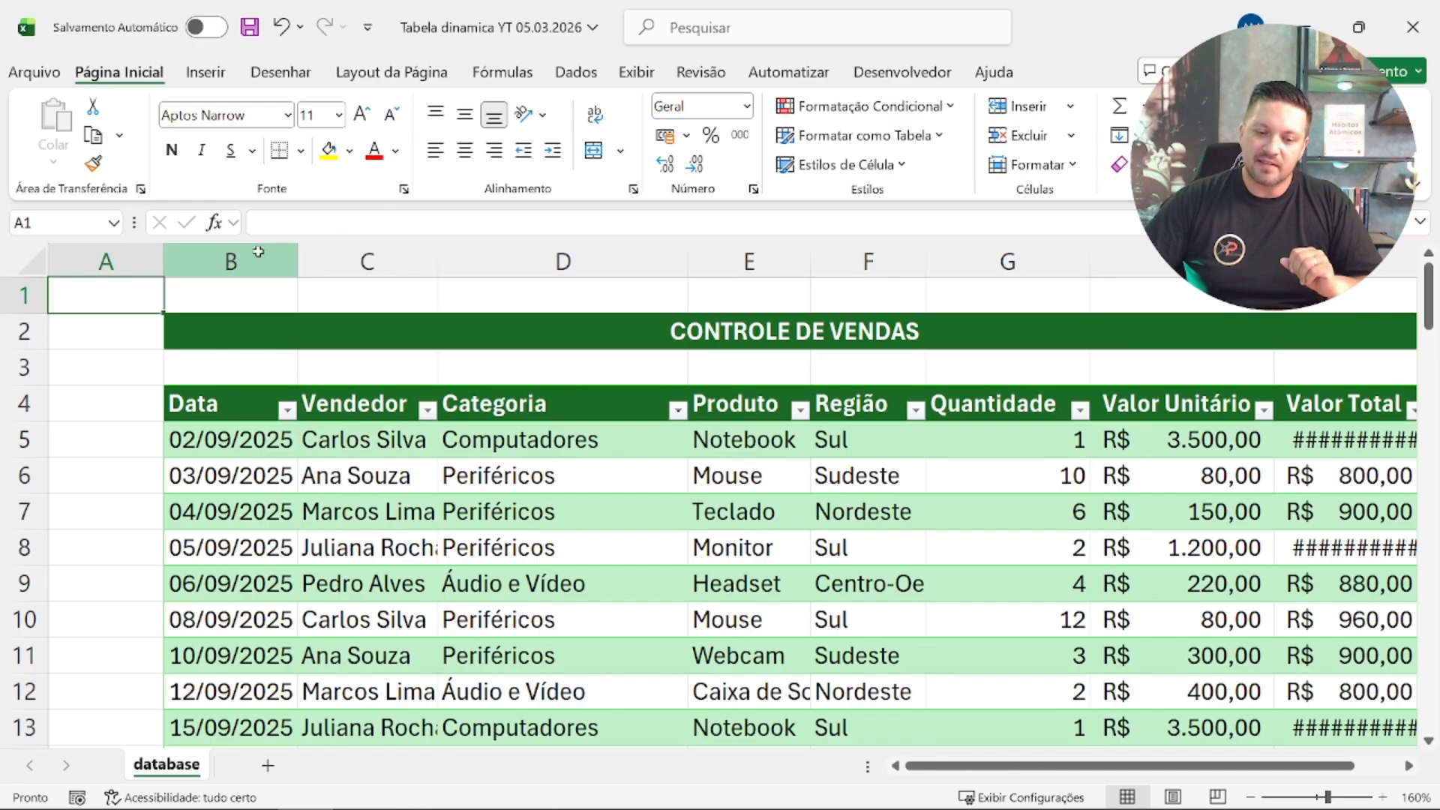
Step: Review the sales table's column headers in row 4, one by one from Data to Valor Total
click(229, 261)
click(252, 437)
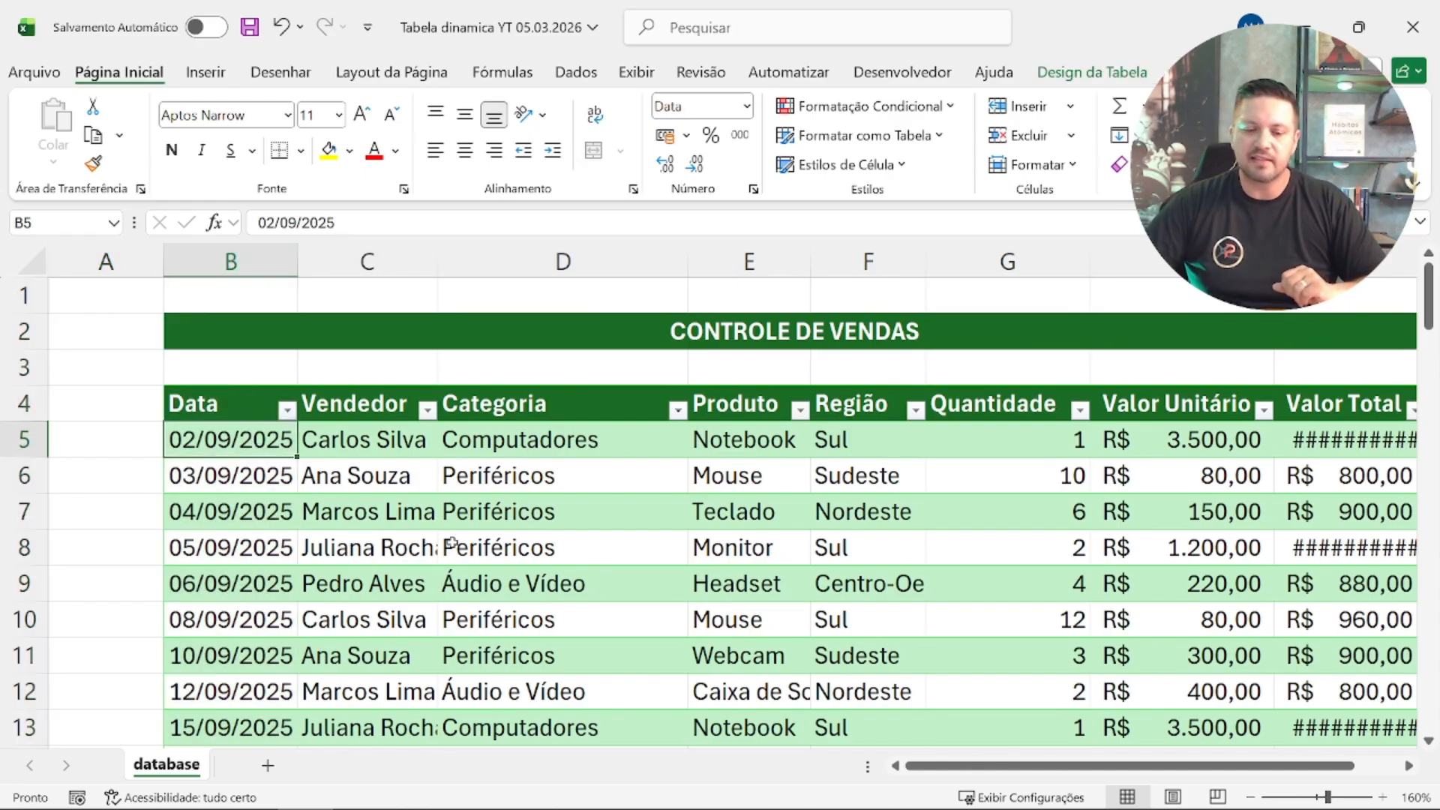
key(Up)
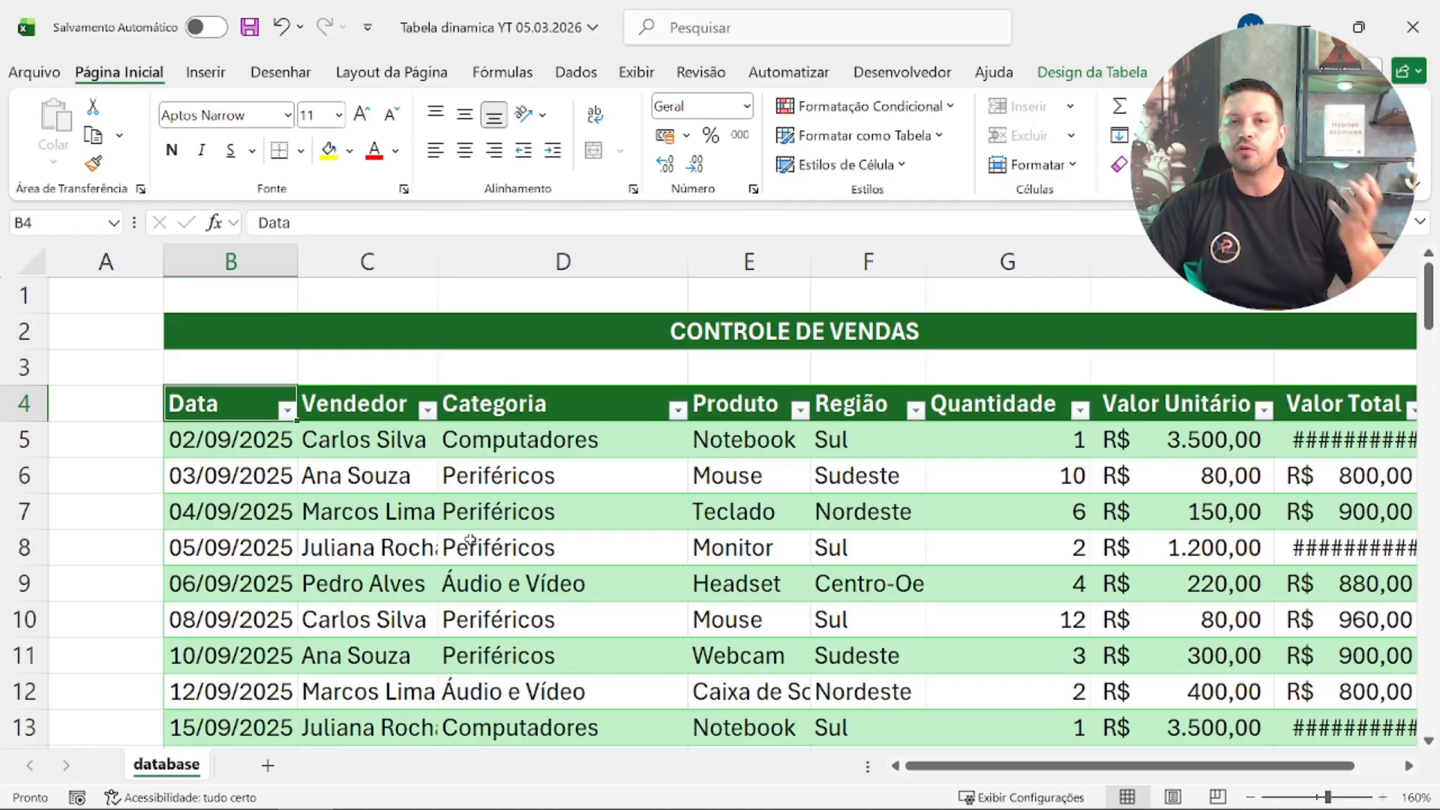
key(Right)
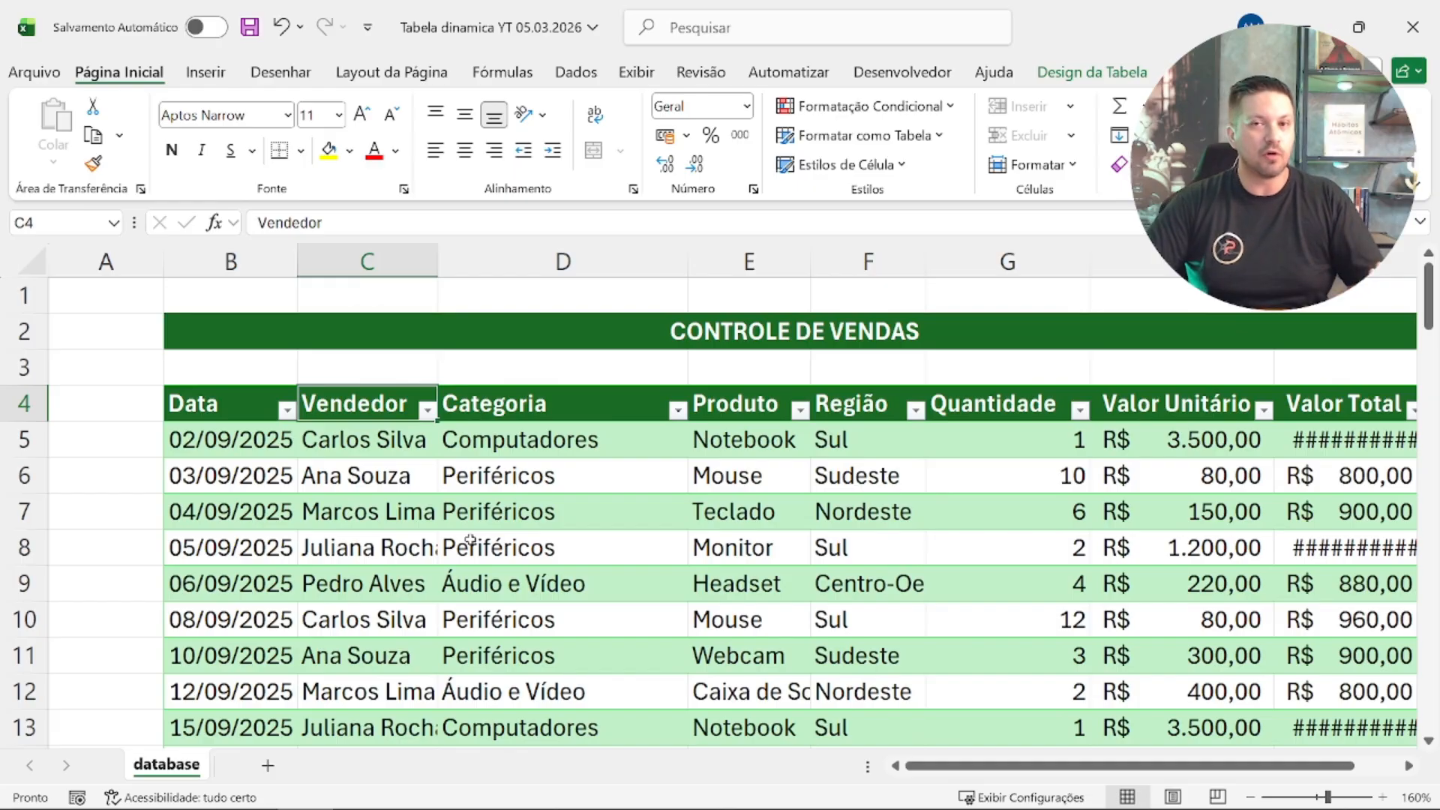
key(Right)
key(Right)
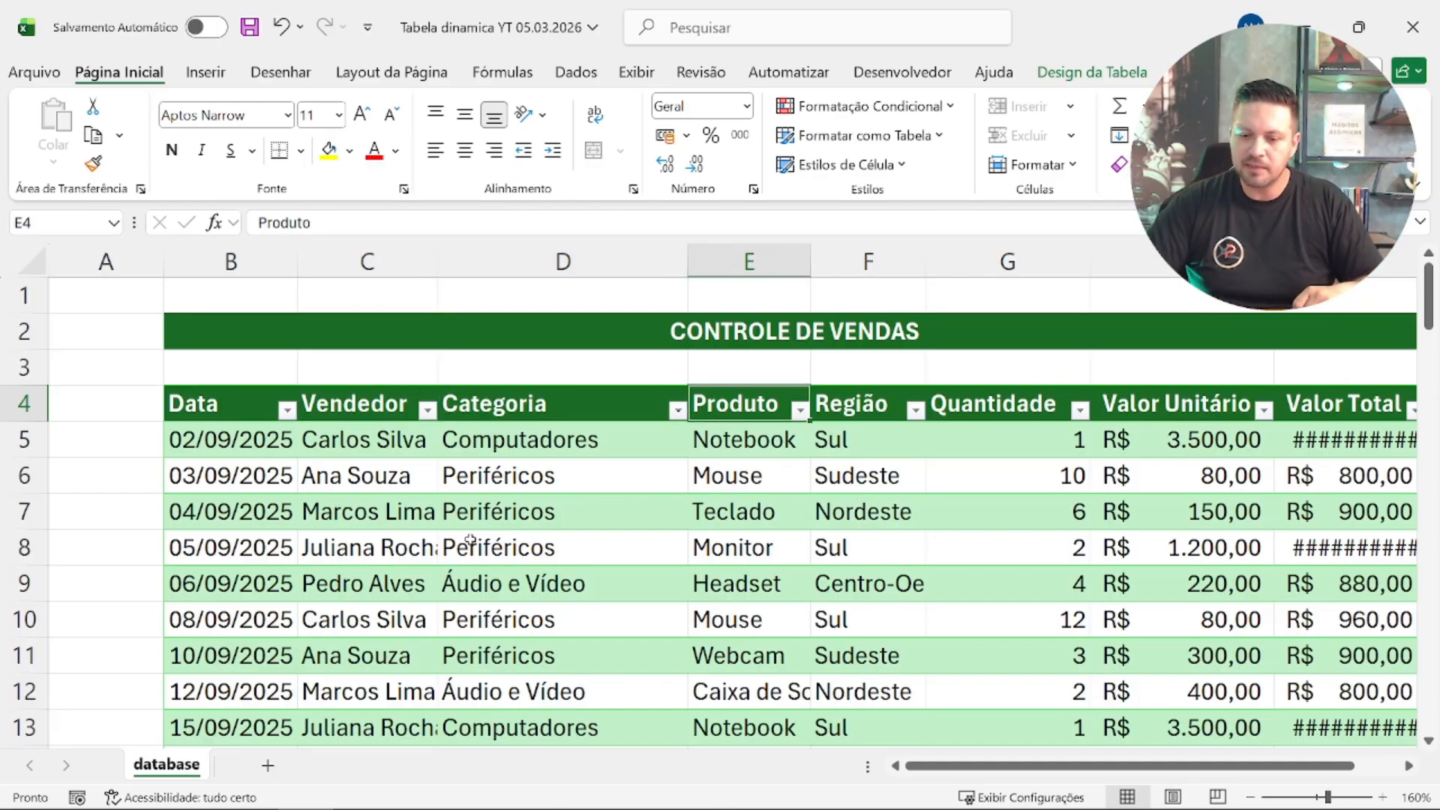
key(Right)
key(Right)
key(Right)
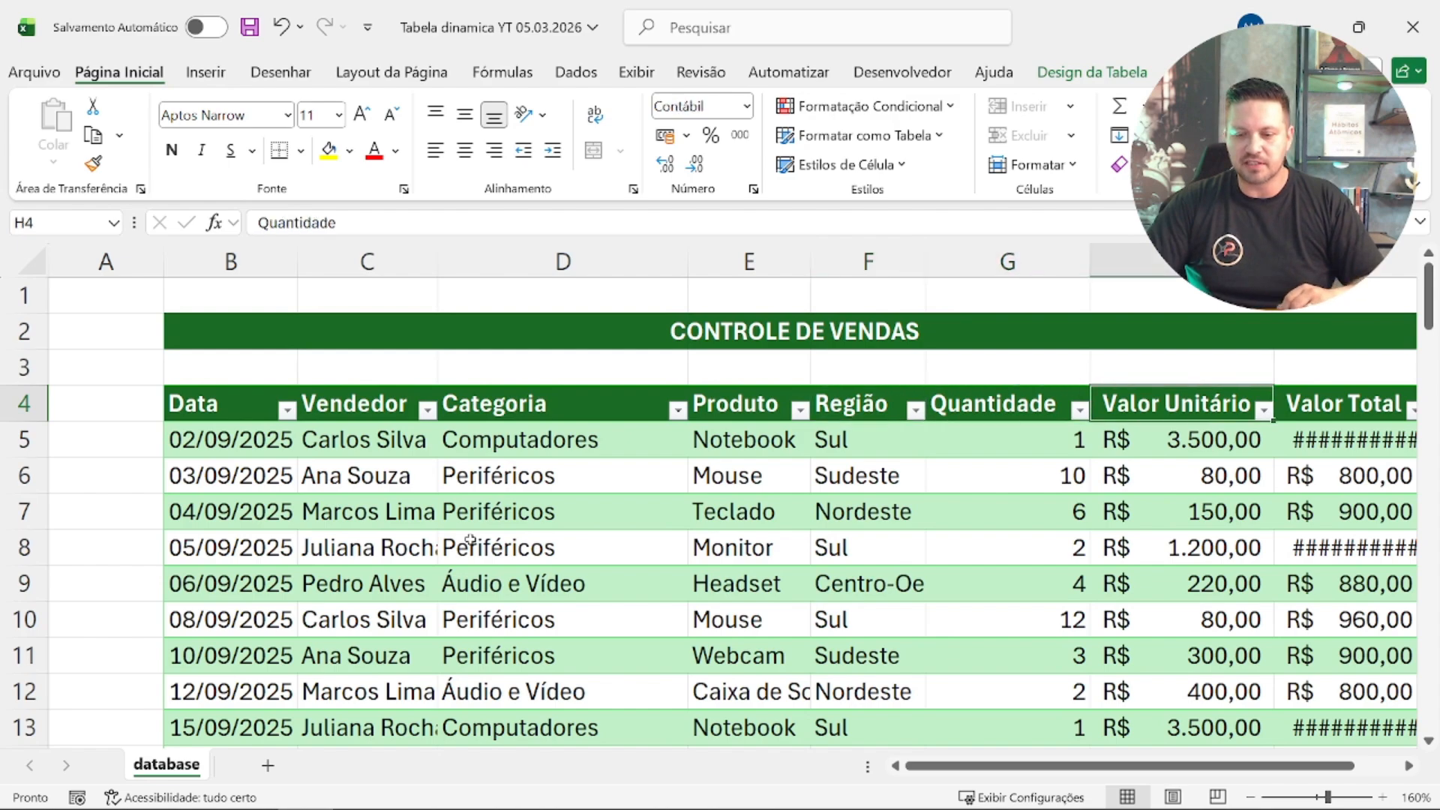
key(Right)
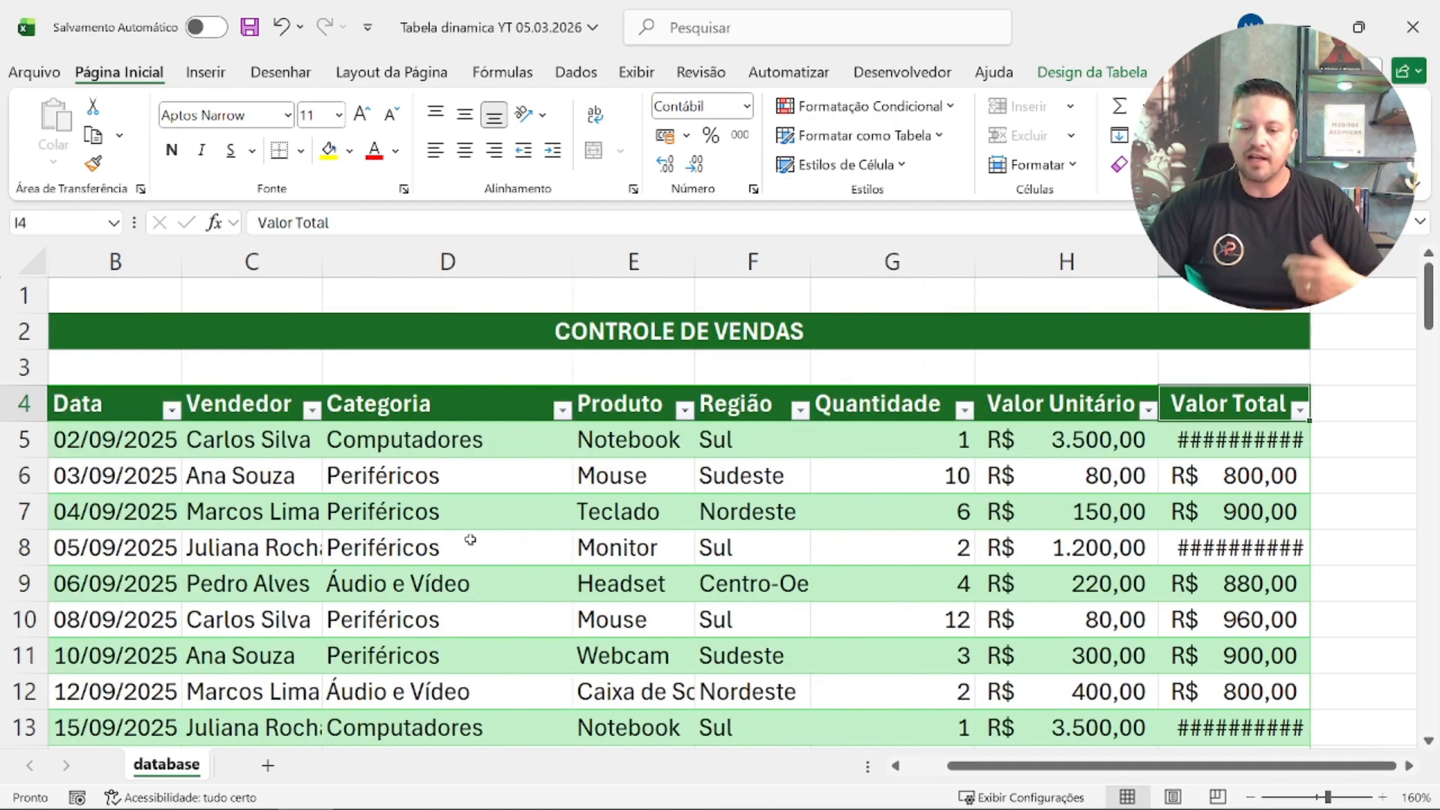
key(Right)
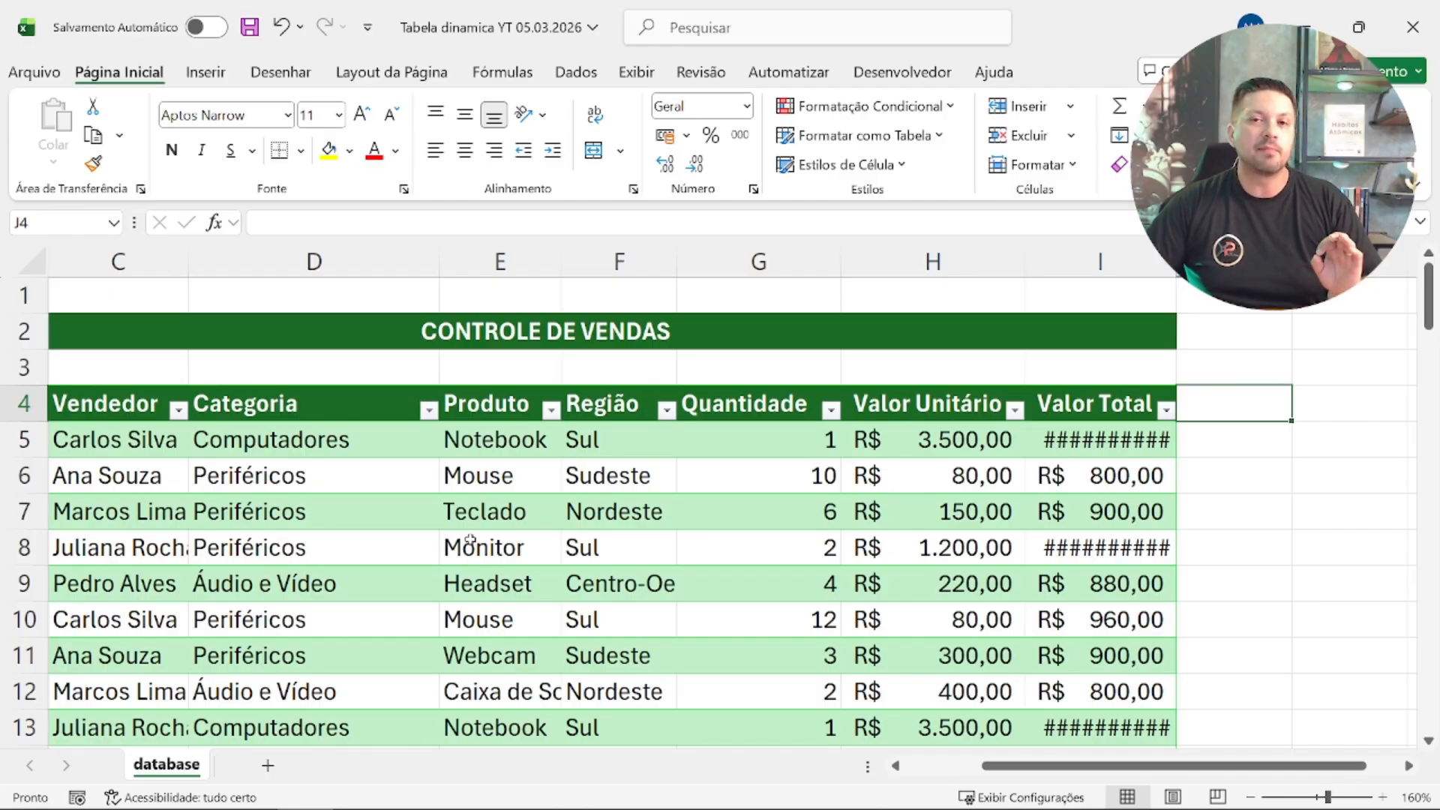
Step: Autofit the width of the Valor Total column to its contents
ctrl+scroll(434, 509, down, 1)
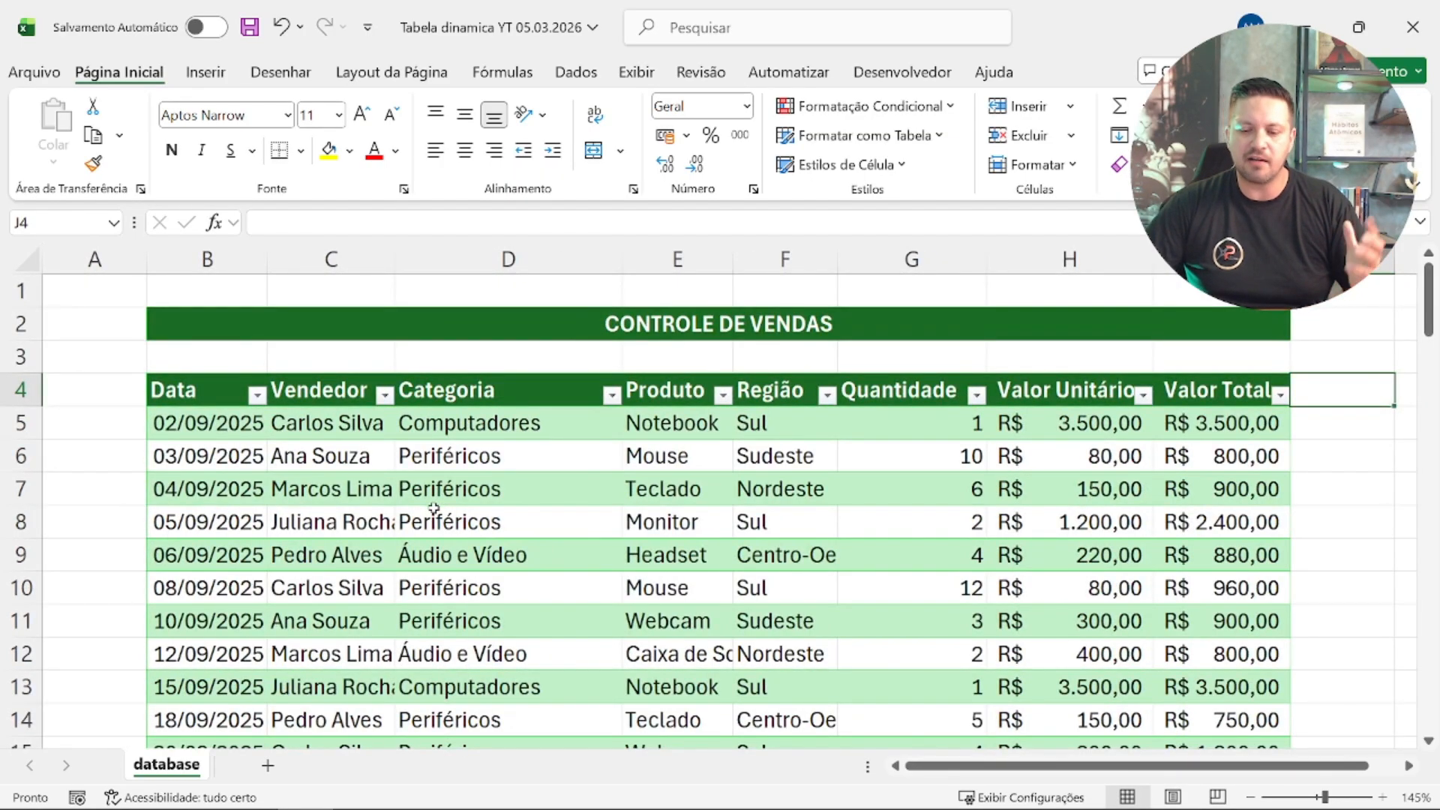
ctrl+scroll(456, 530, up, 1)
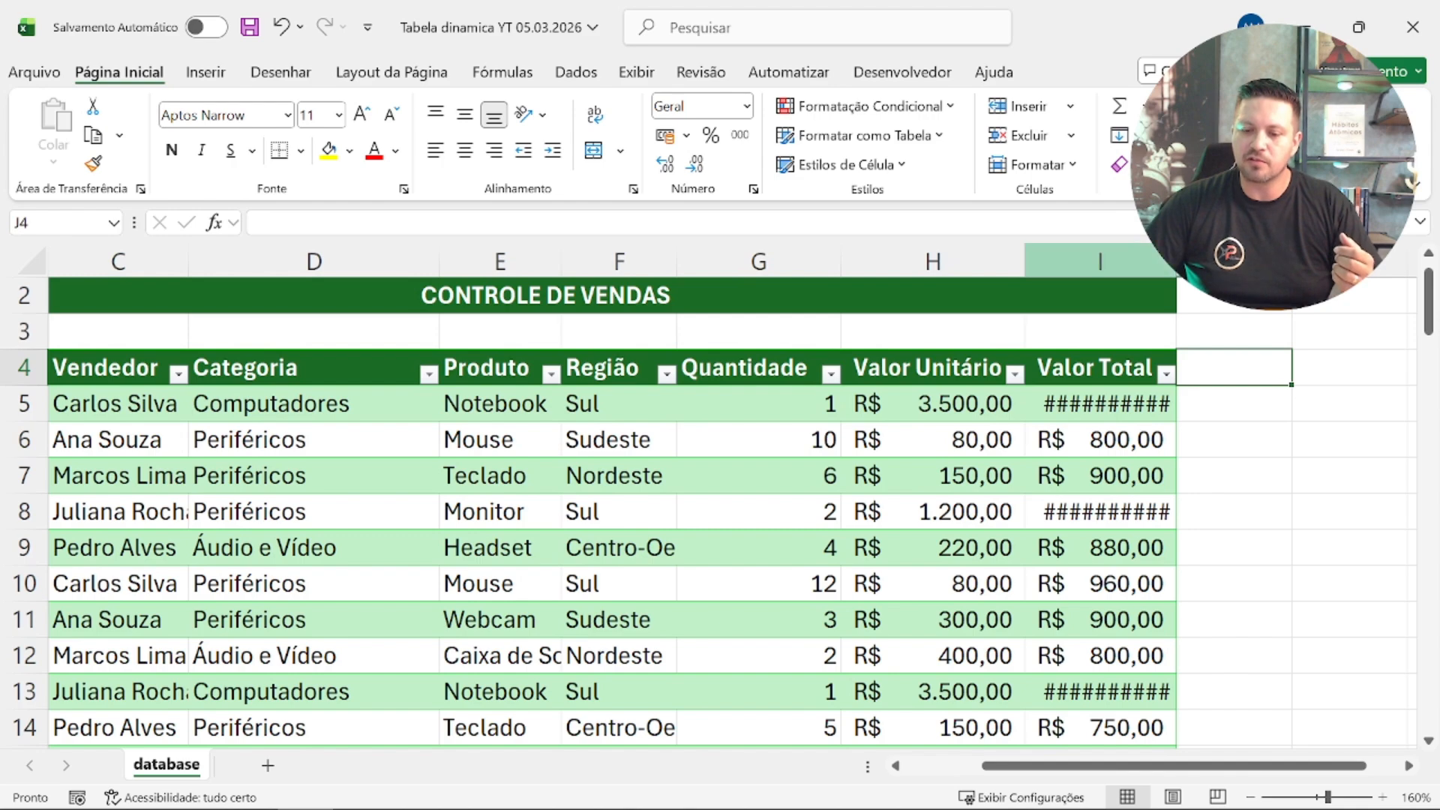
click(1100, 262)
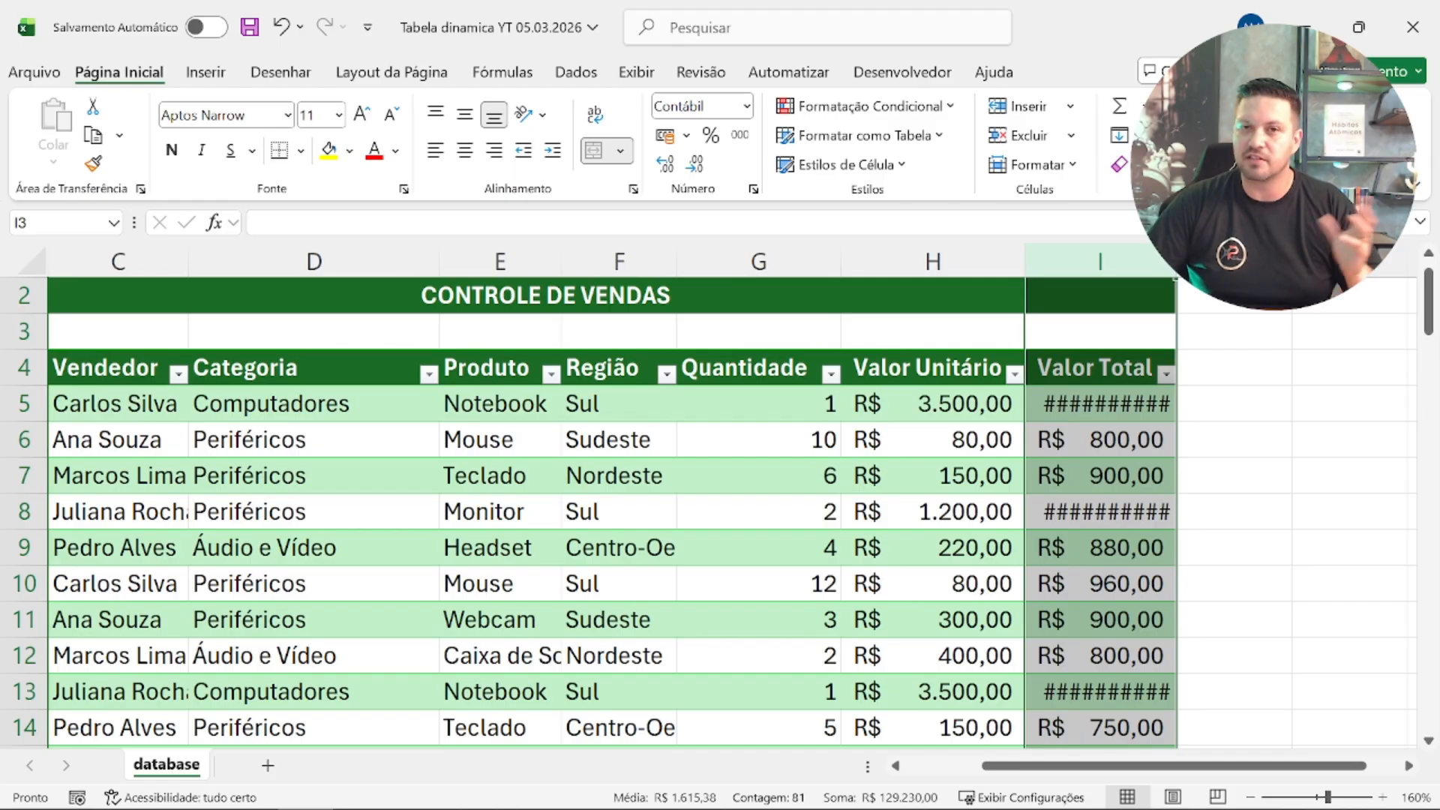
double_click(1176, 264)
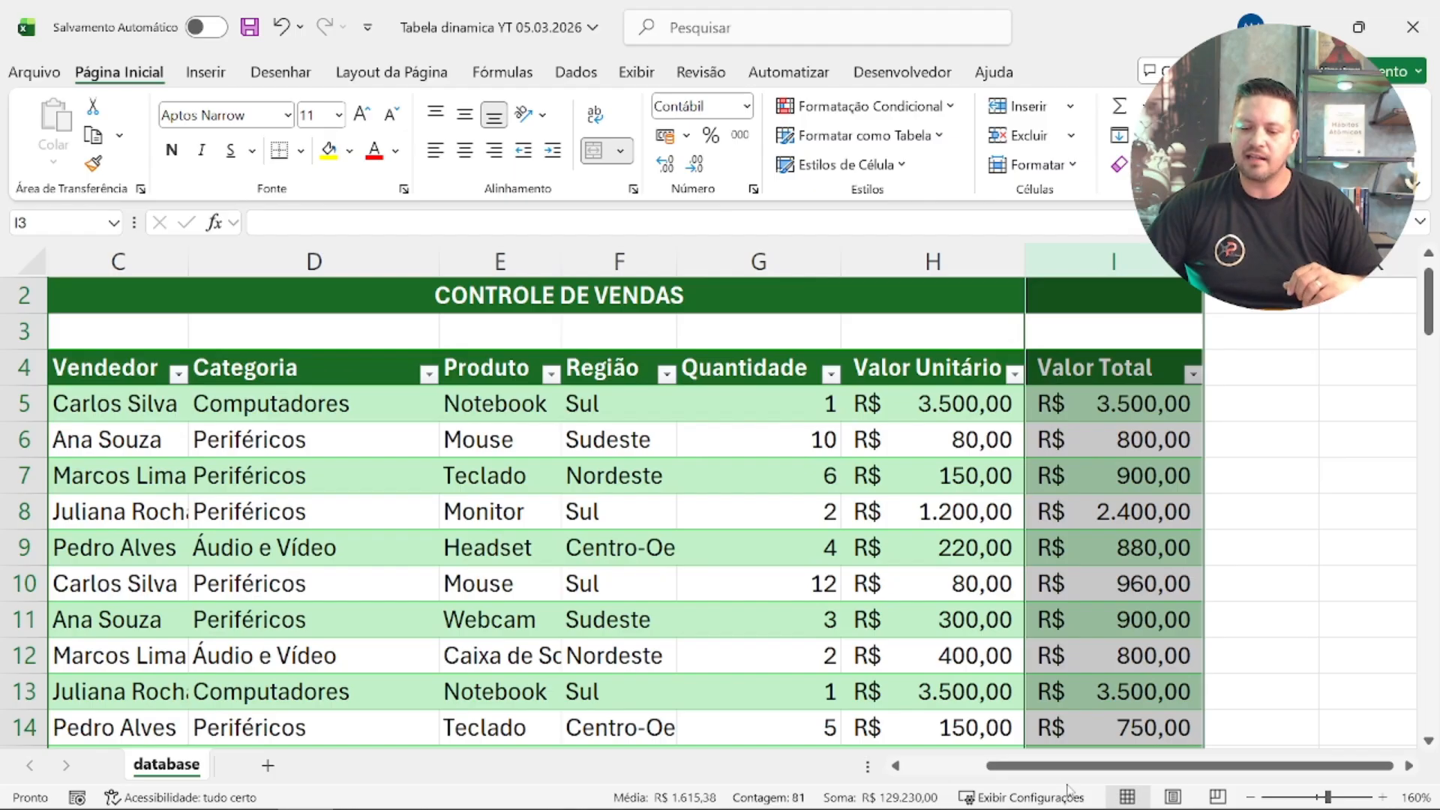
Step: Examine the last sales record at the end of the table, field by field from Data to Valor Total
drag(1072, 765, 990, 766)
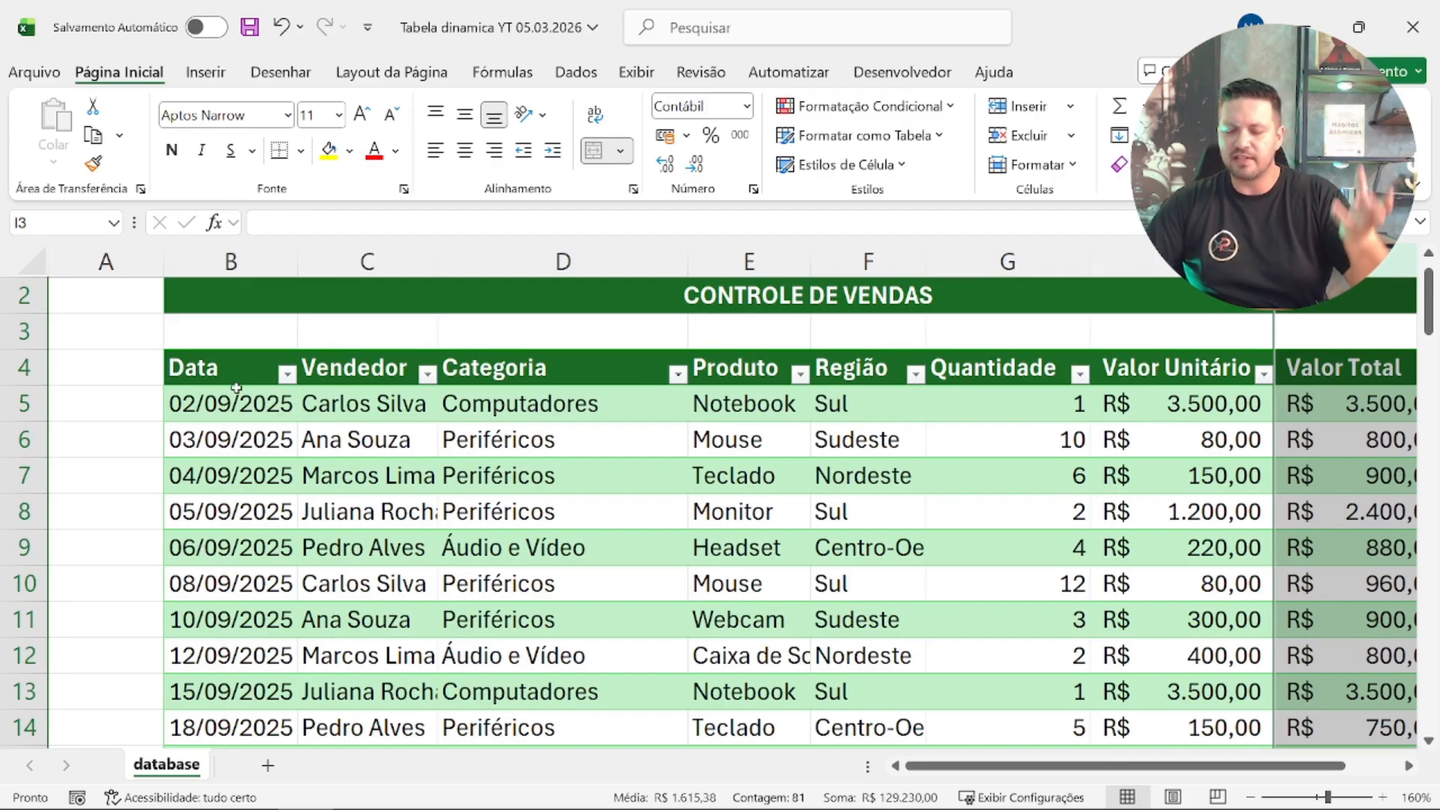
click(253, 486)
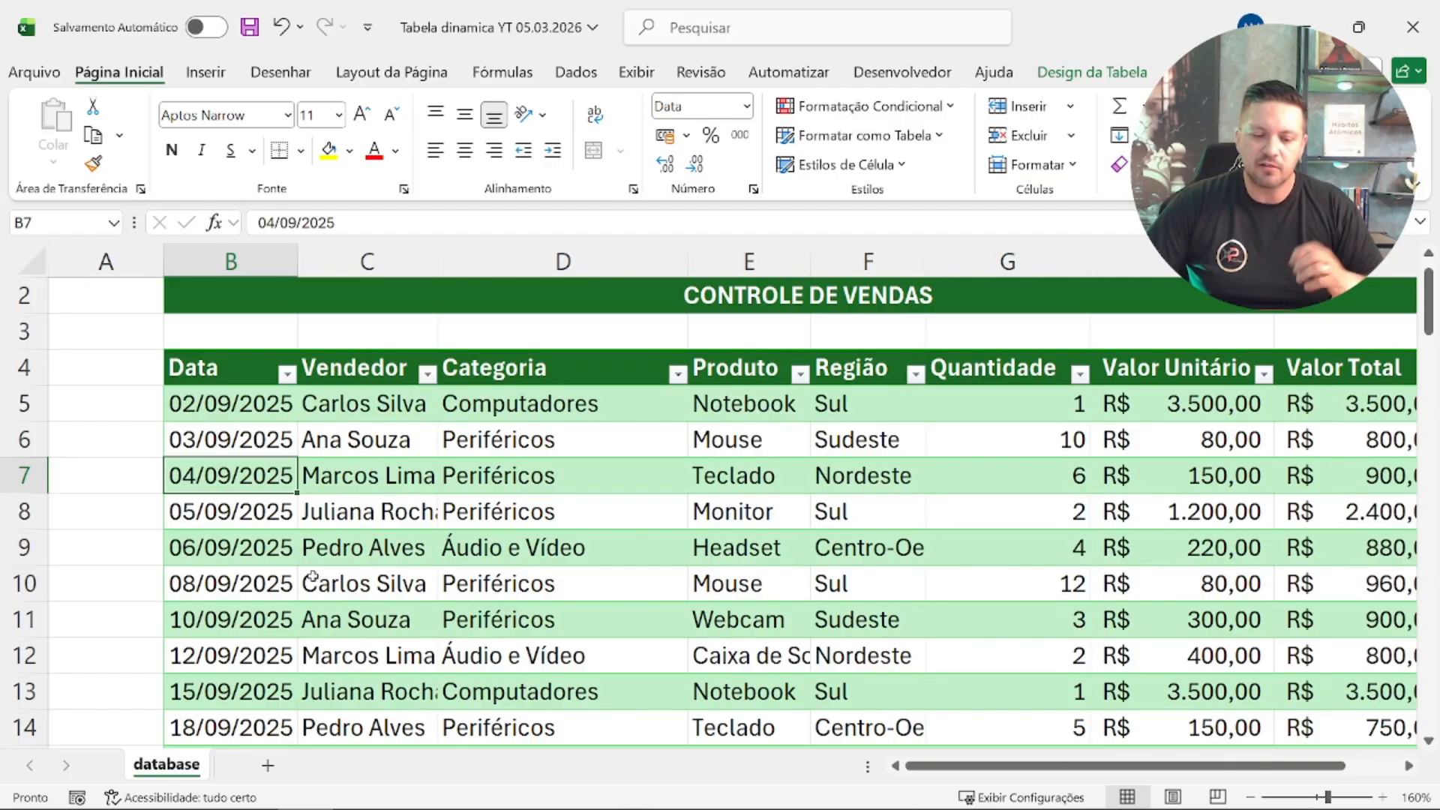
scroll(300, 626, down, 19)
scroll(304, 580, down, 7)
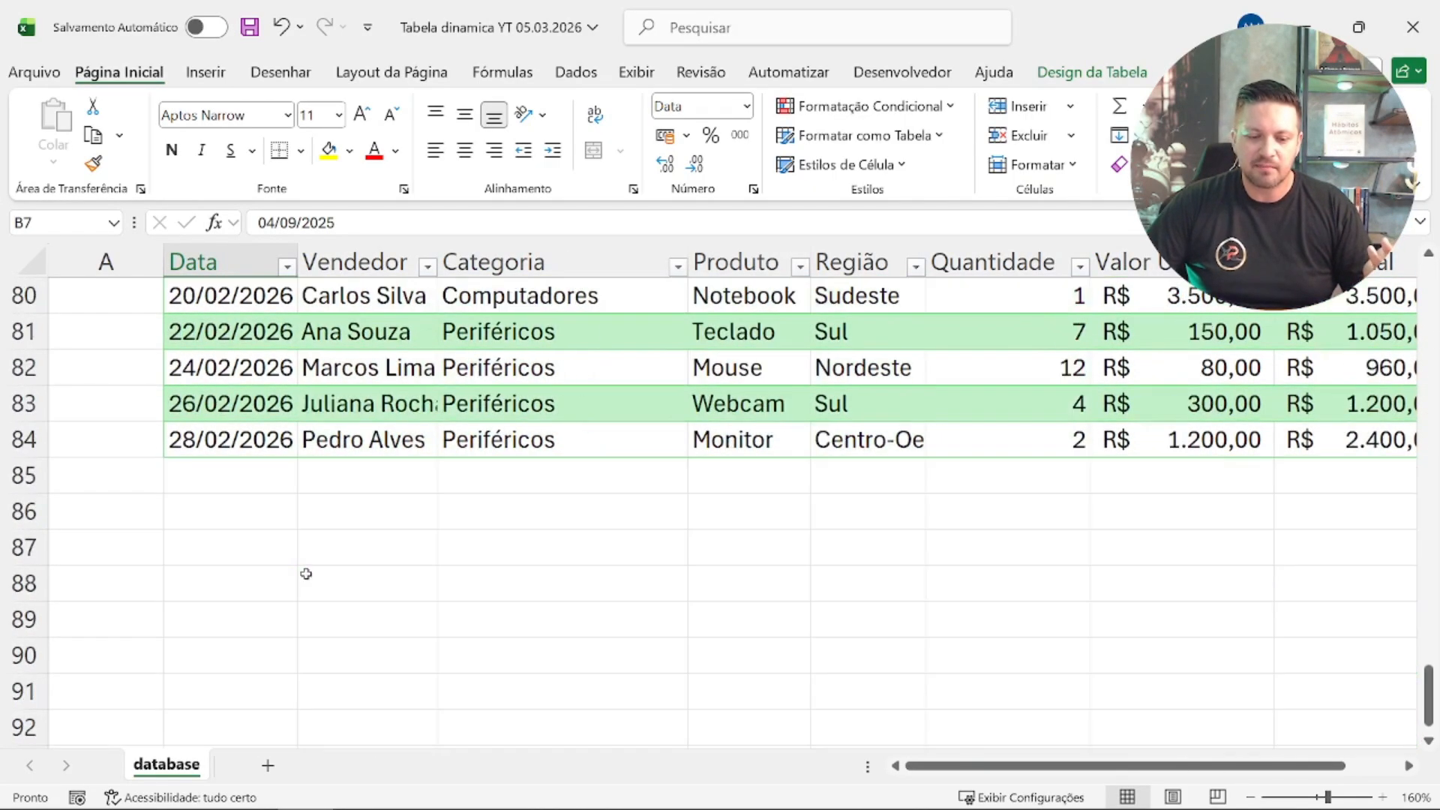
scroll(306, 574, up, 8)
scroll(306, 574, down, 8)
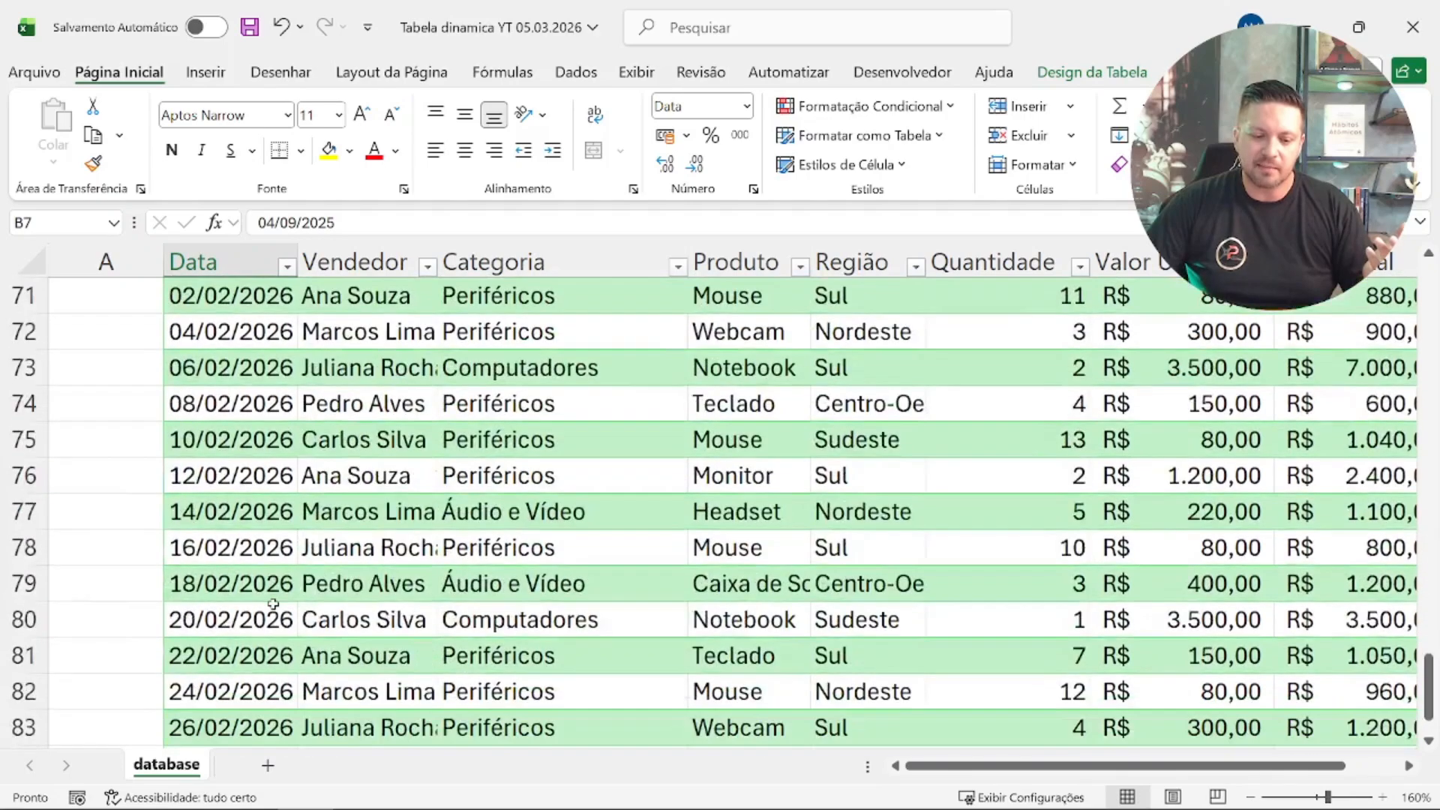
click(228, 433)
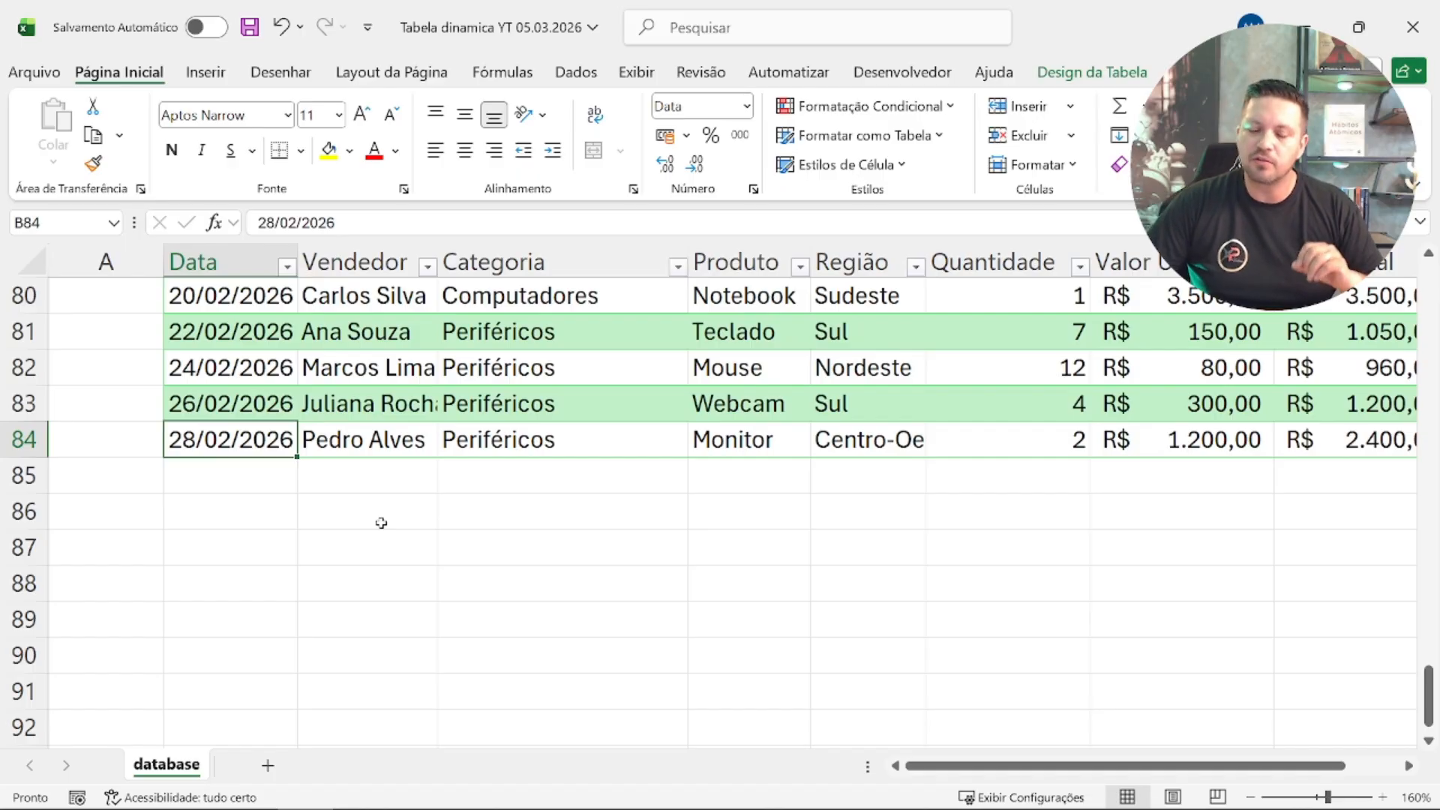
click(401, 448)
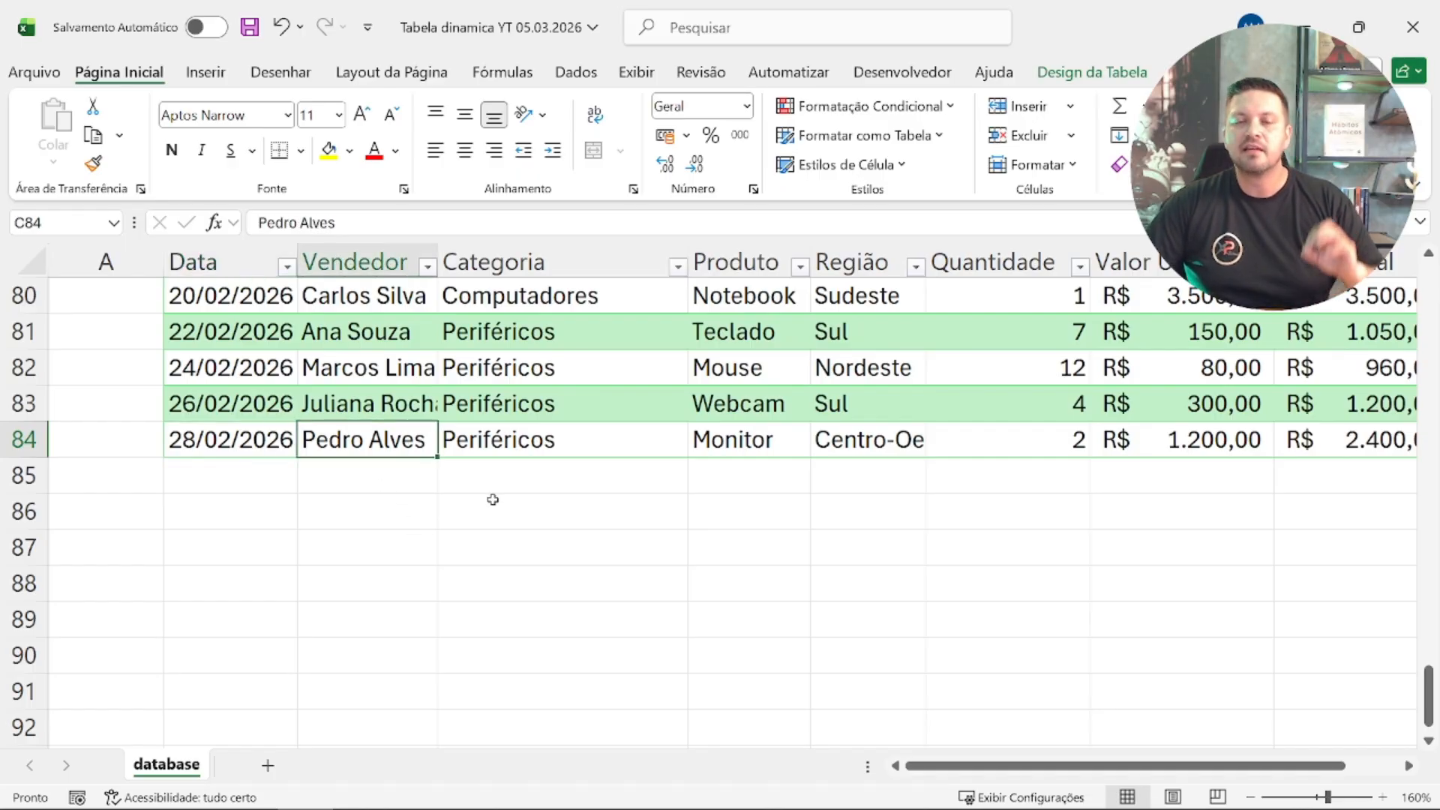
click(564, 448)
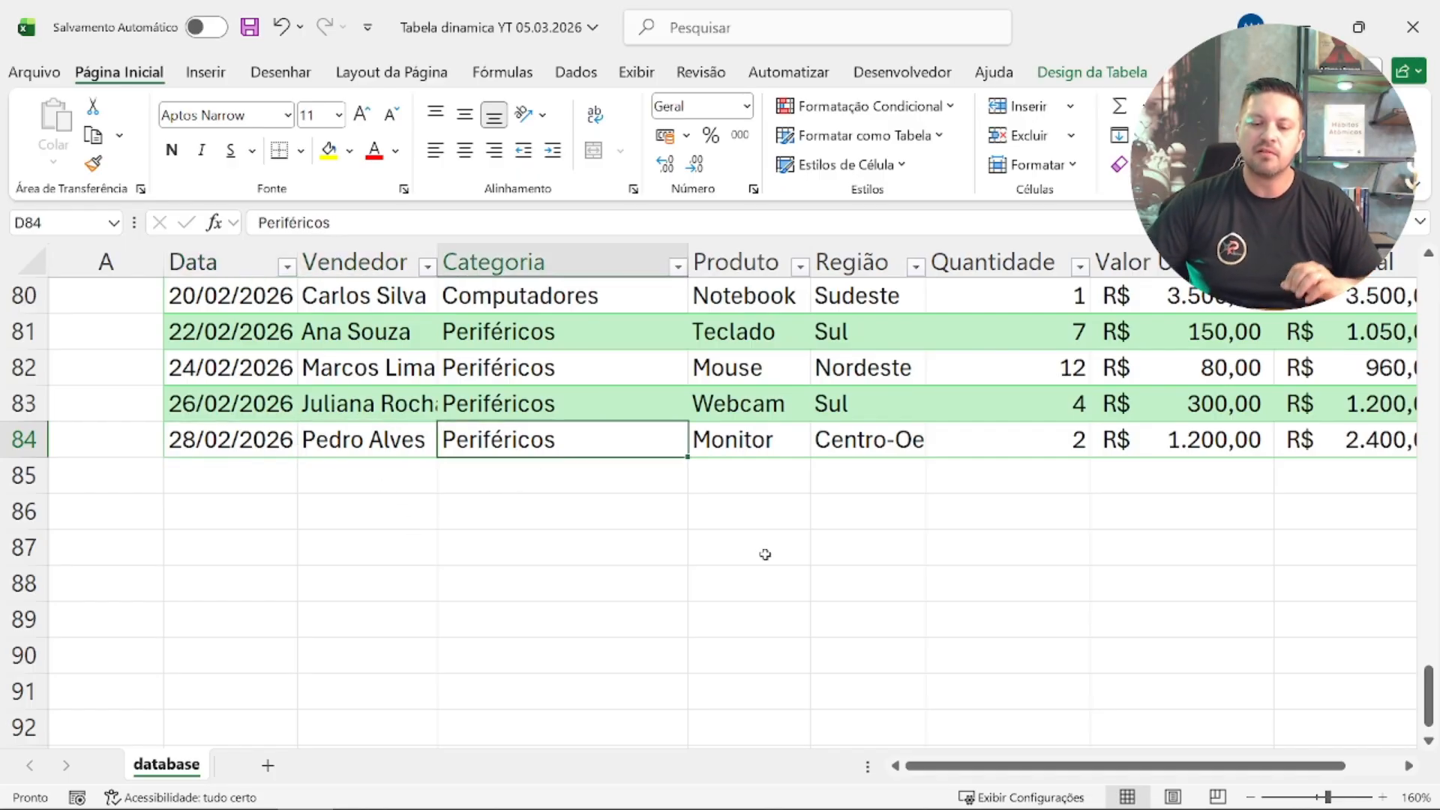
key(Right)
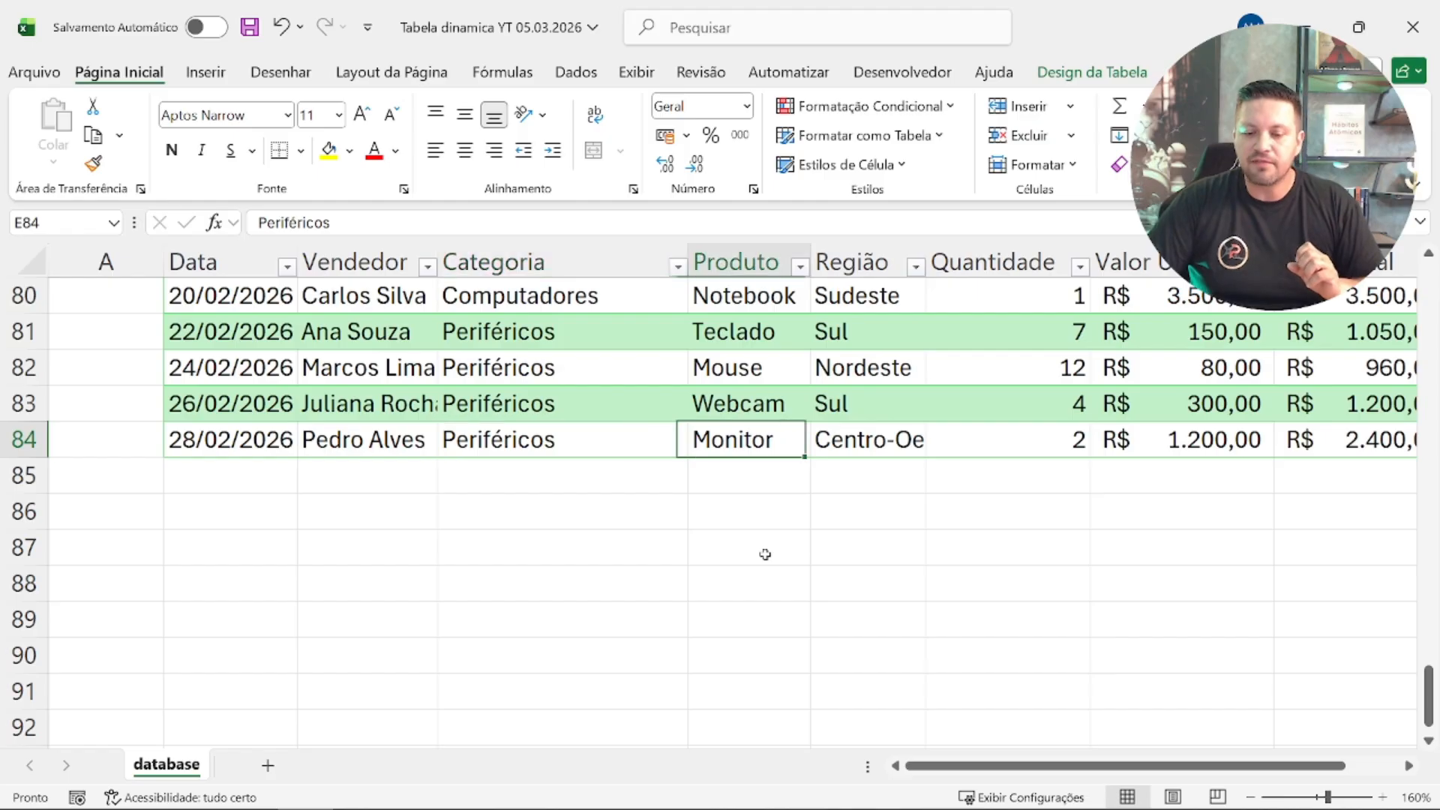
key(Right)
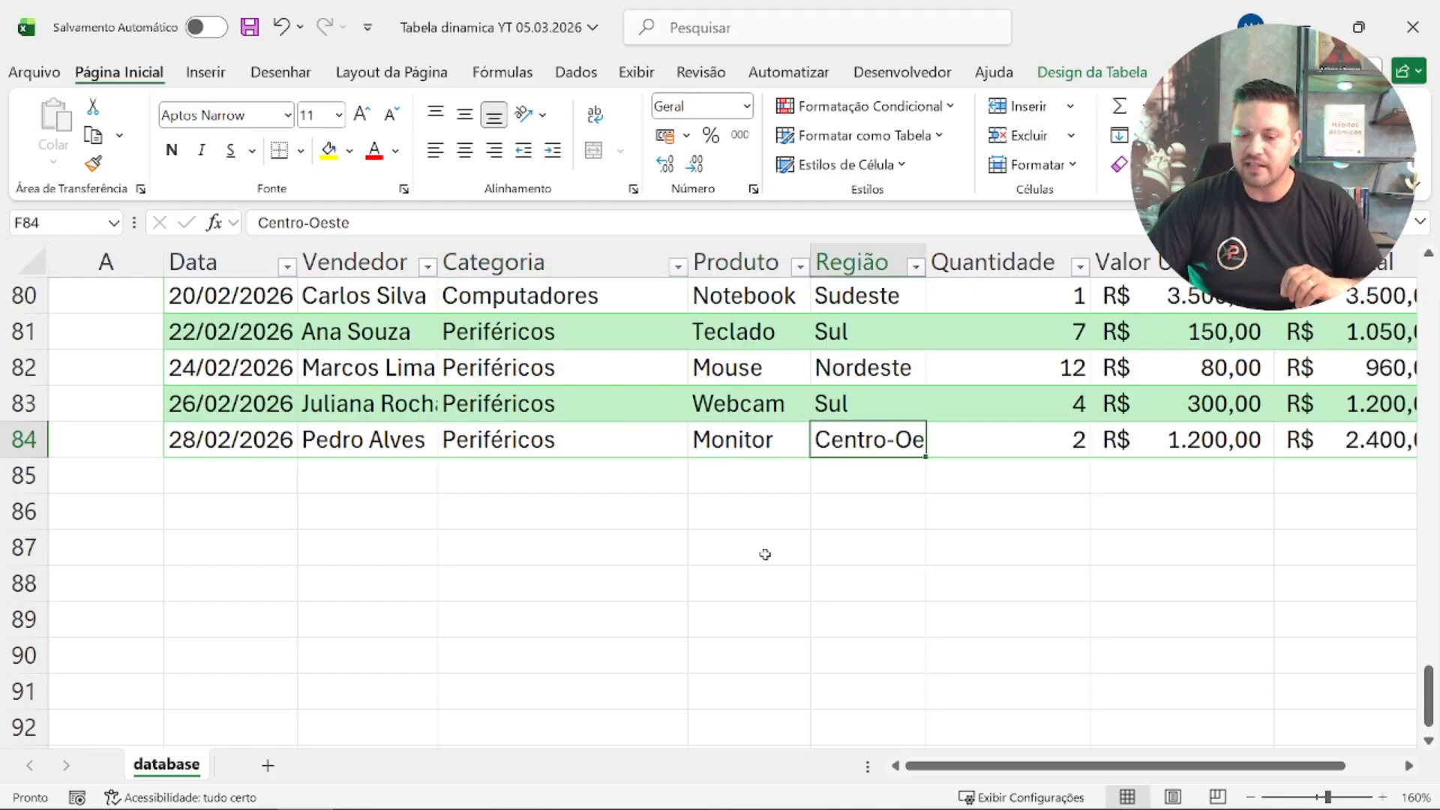
key(Right)
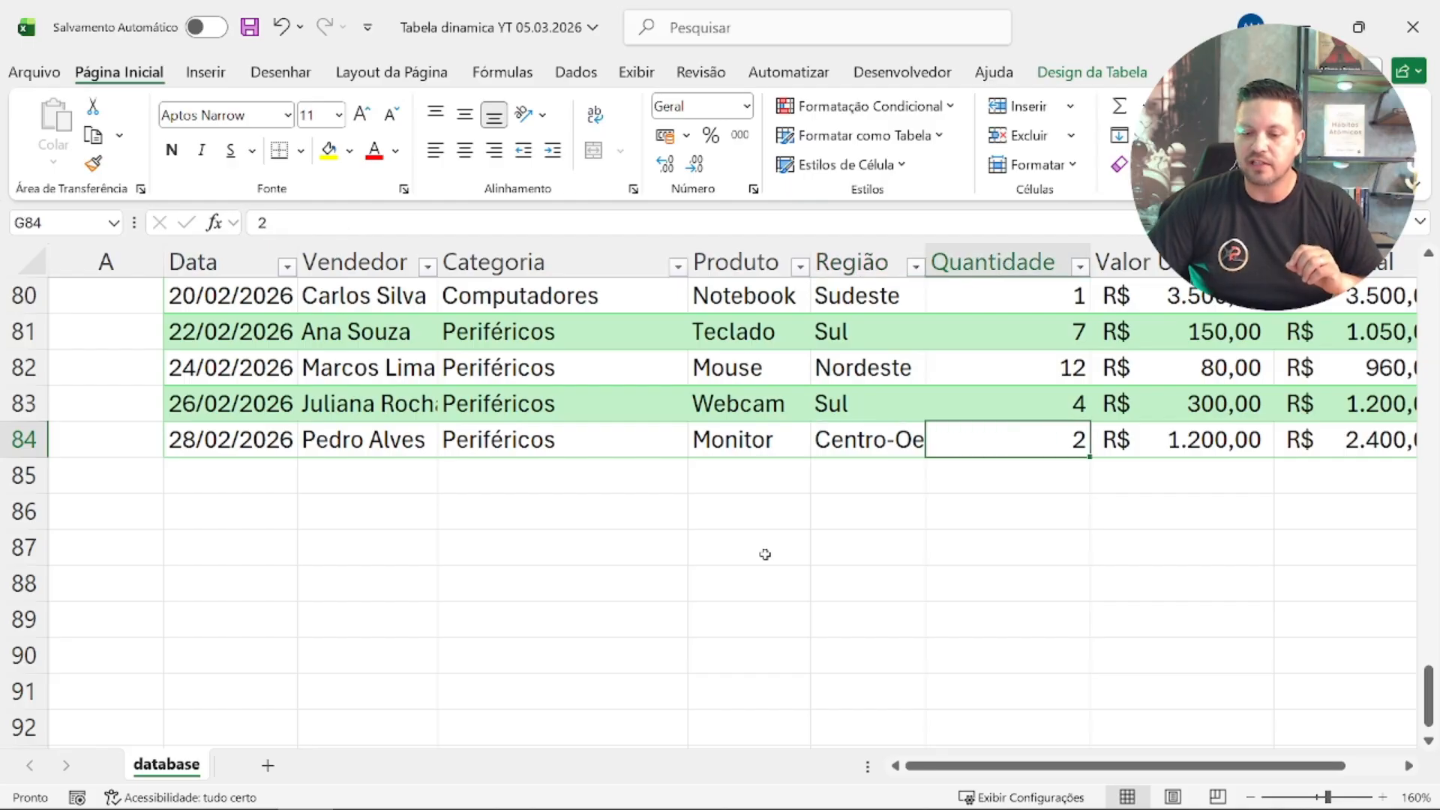
key(Right)
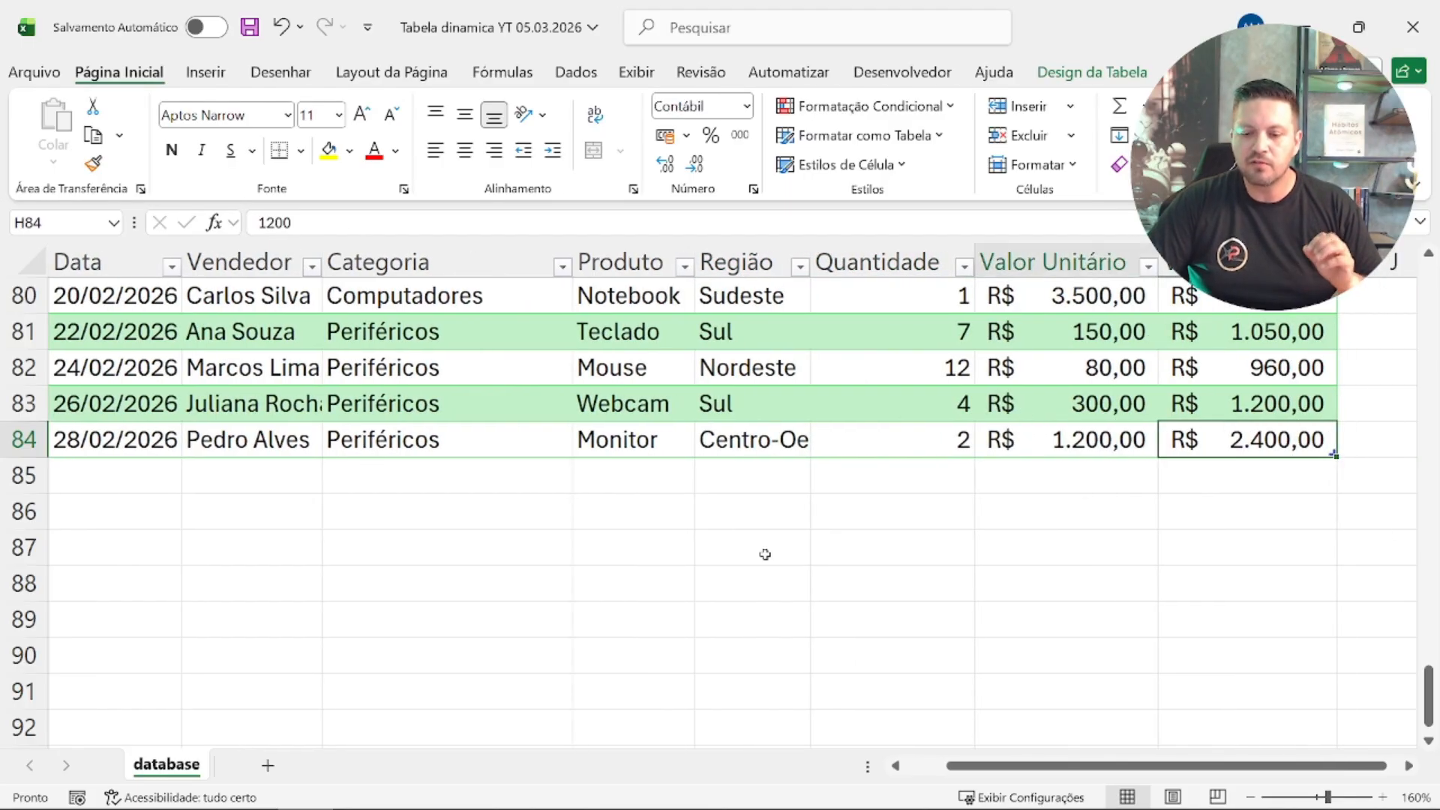
key(Right)
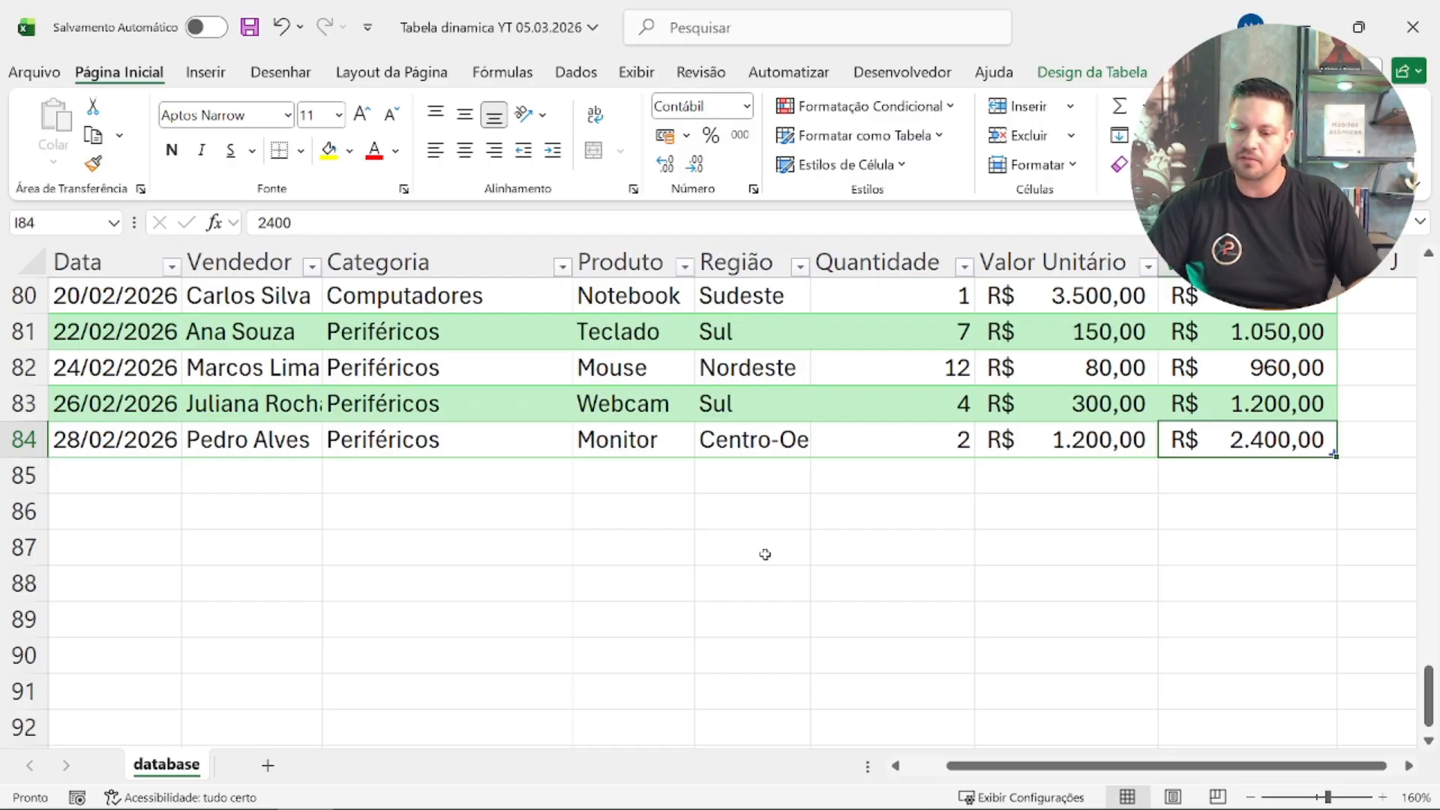
Step: Go back to the start of the table and examine the CONTROLE DE VENDAS title, the blank row below it and the Data header
key(ctrl+Left)
key(ctrl+Up)
key(Down)
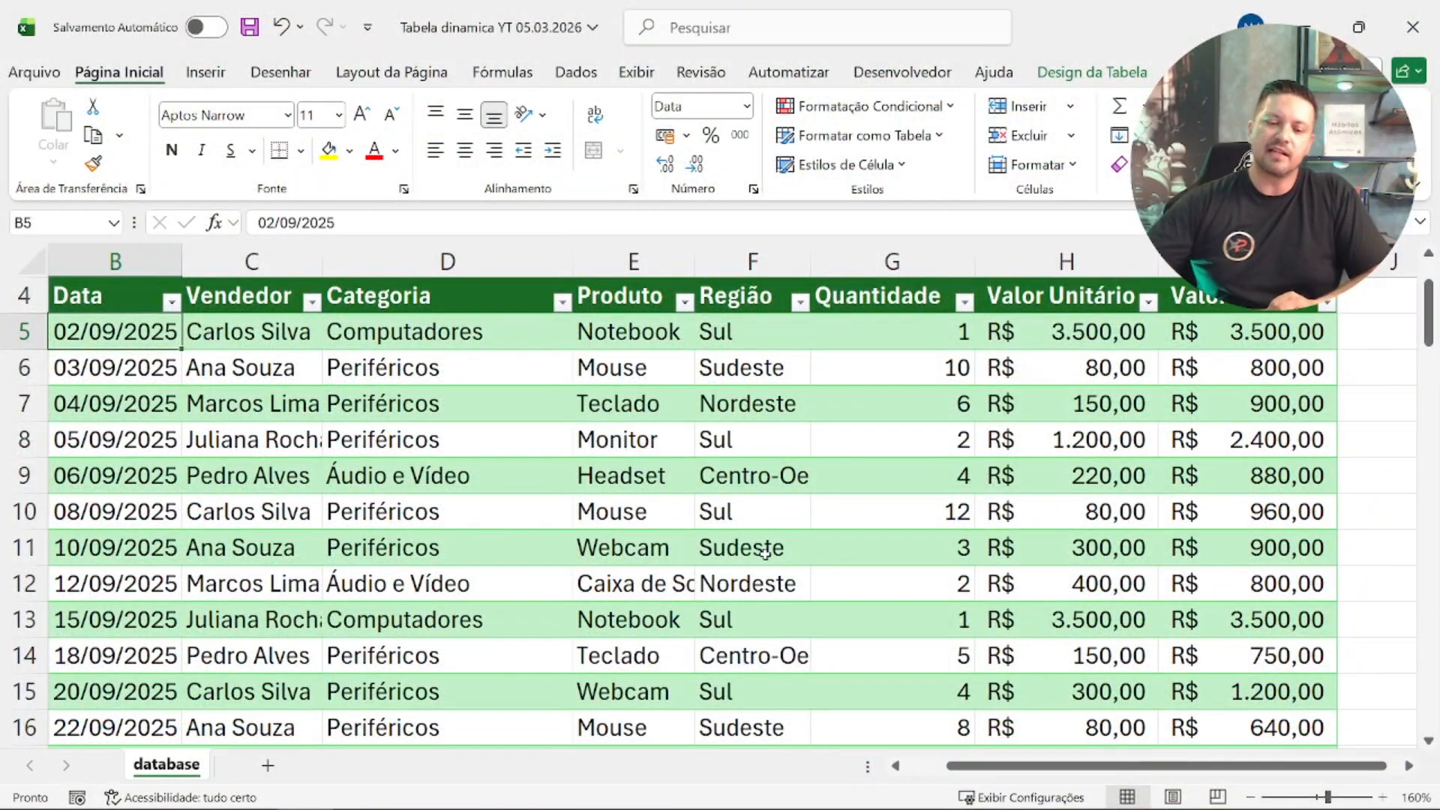
click(113, 368)
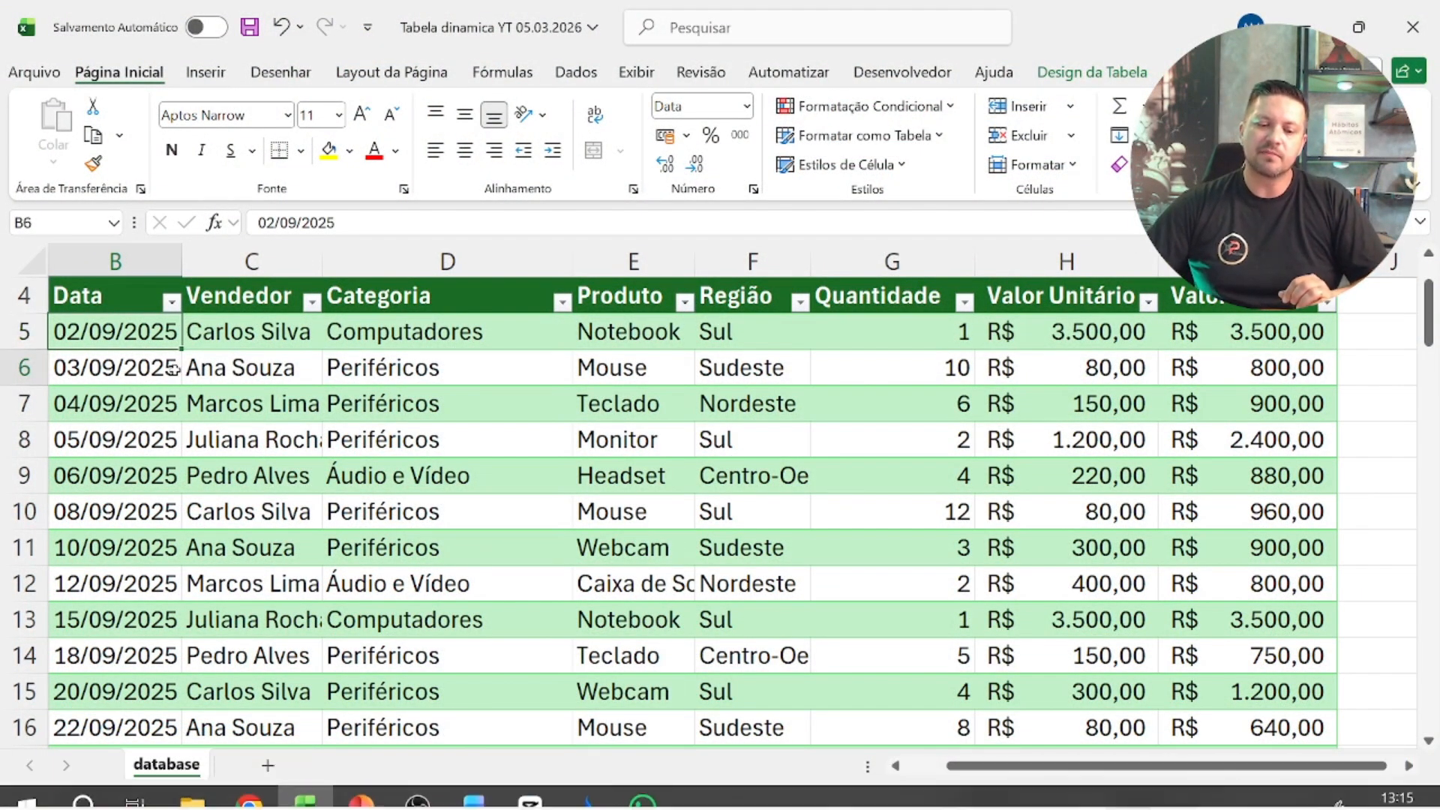
click(114, 298)
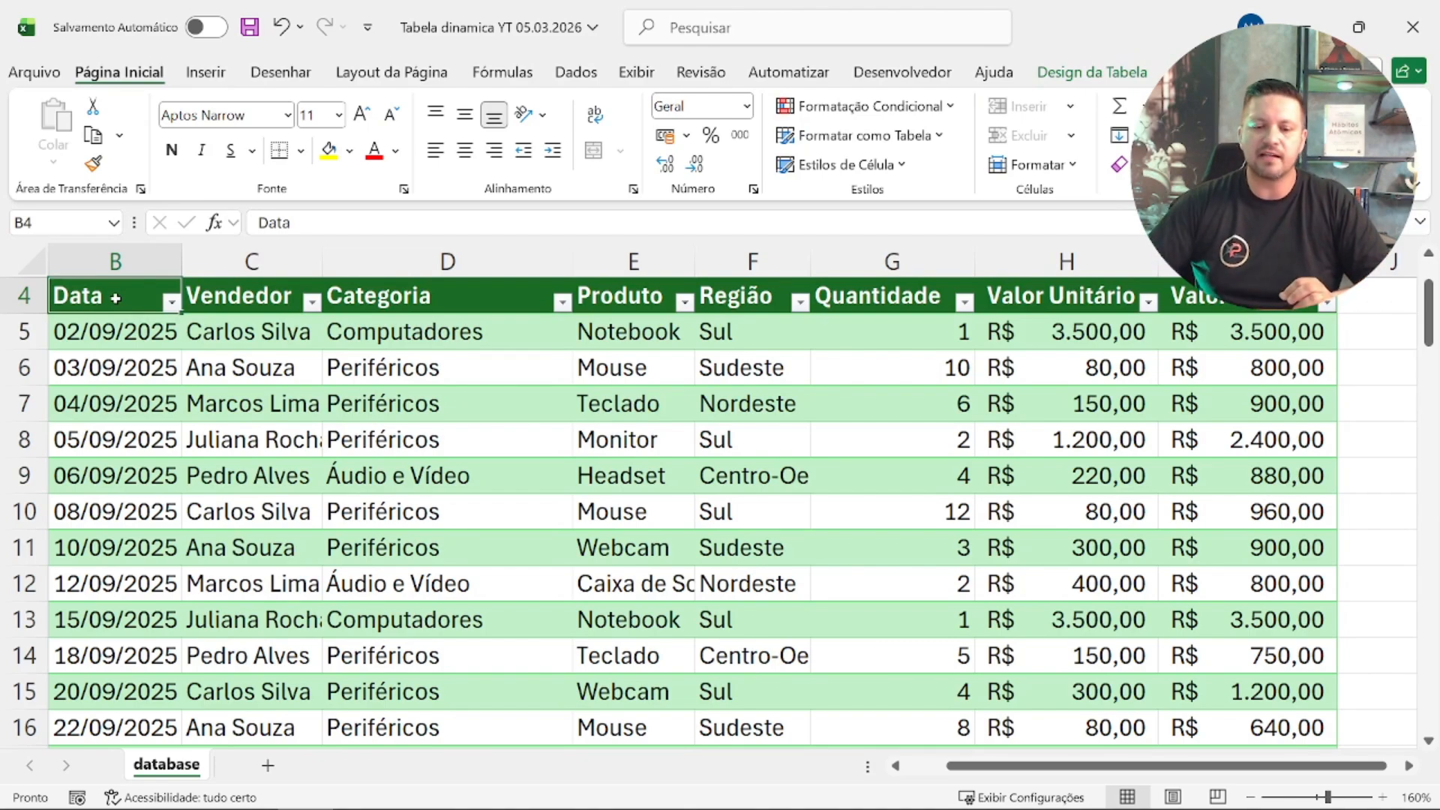
scroll(184, 352, up, 1)
click(207, 330)
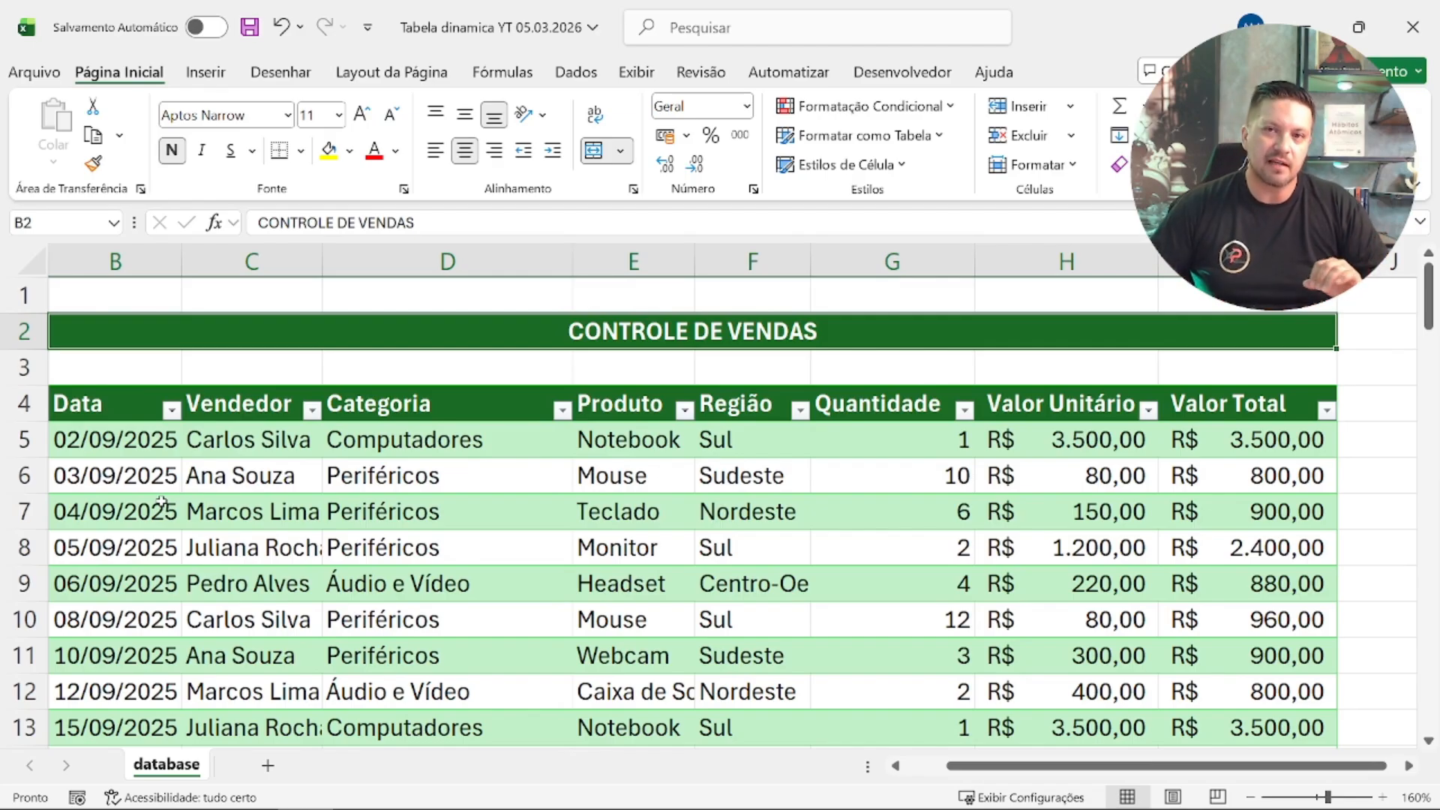
click(139, 418)
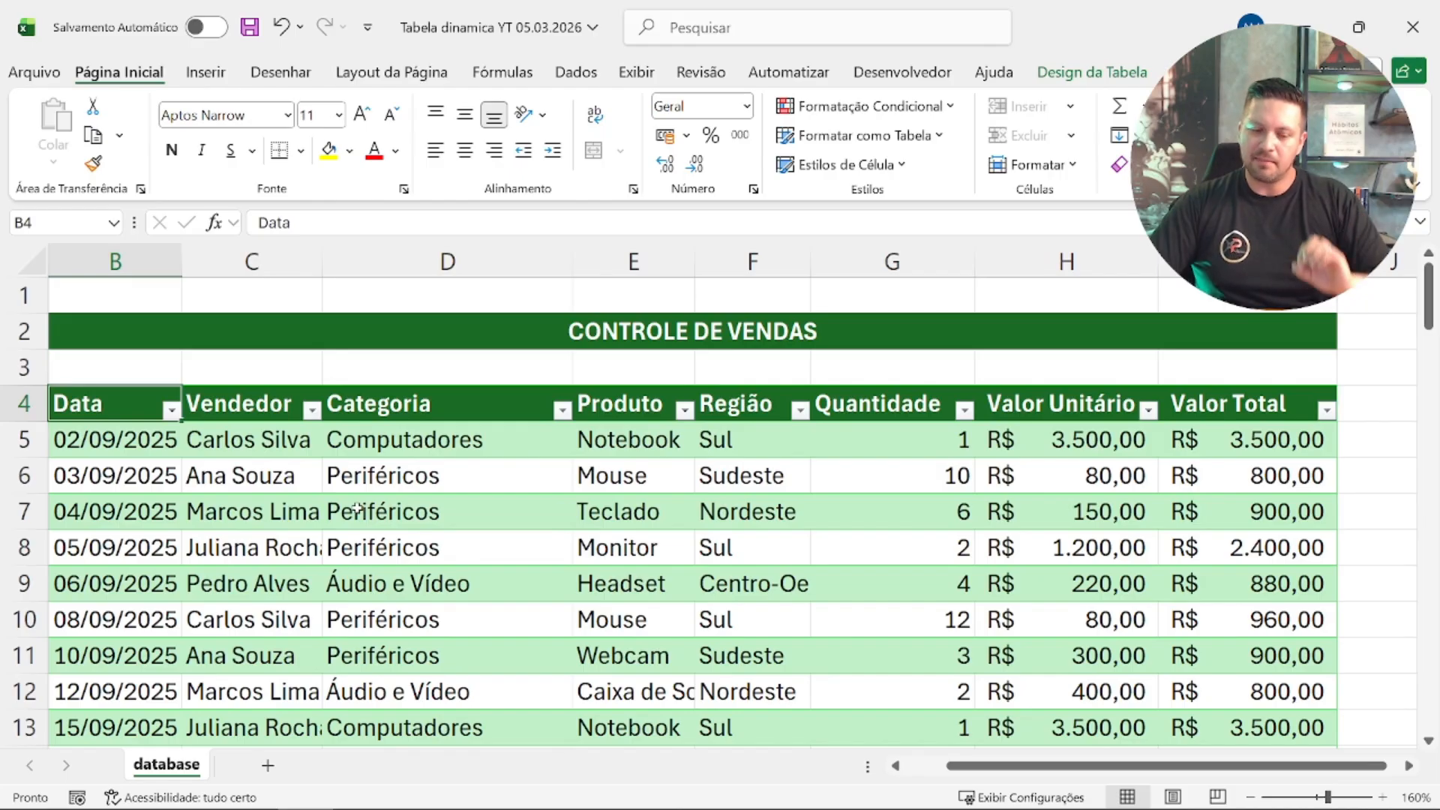
key(Left)
key(Up)
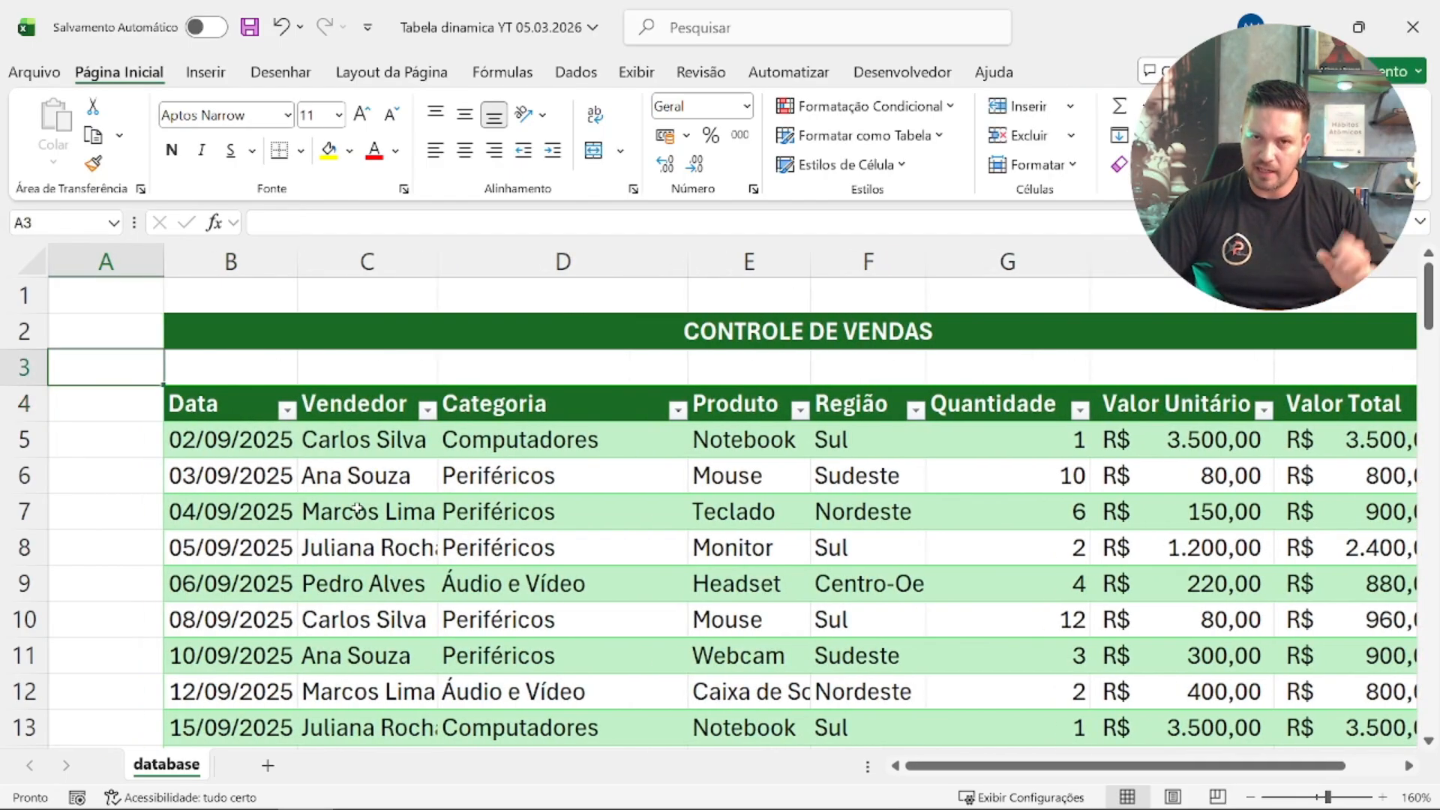
key(Down)
key(Right)
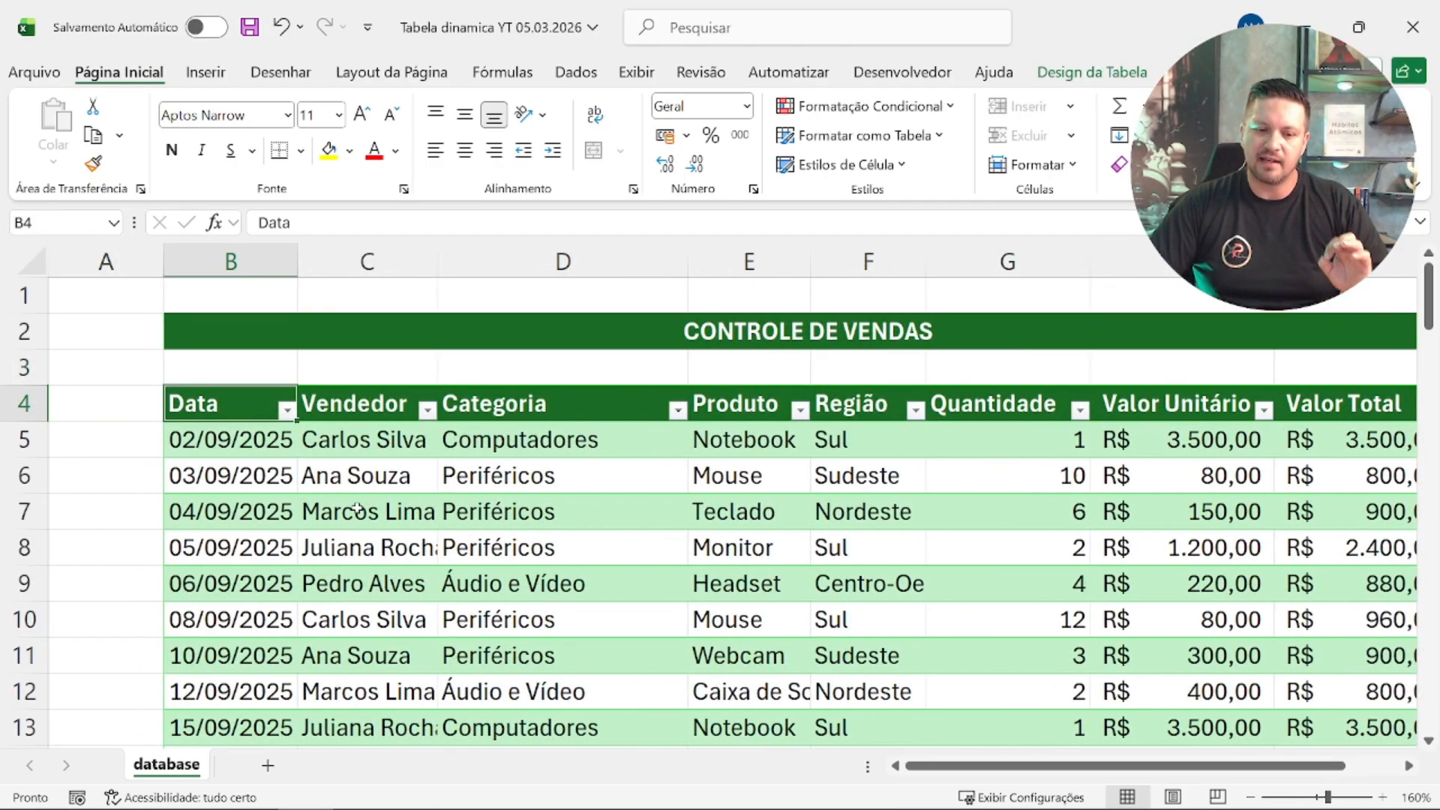
Step: Check the table's extent from the Data header to its last row and last column, ending back on the Data header
key(ctrl+Down)
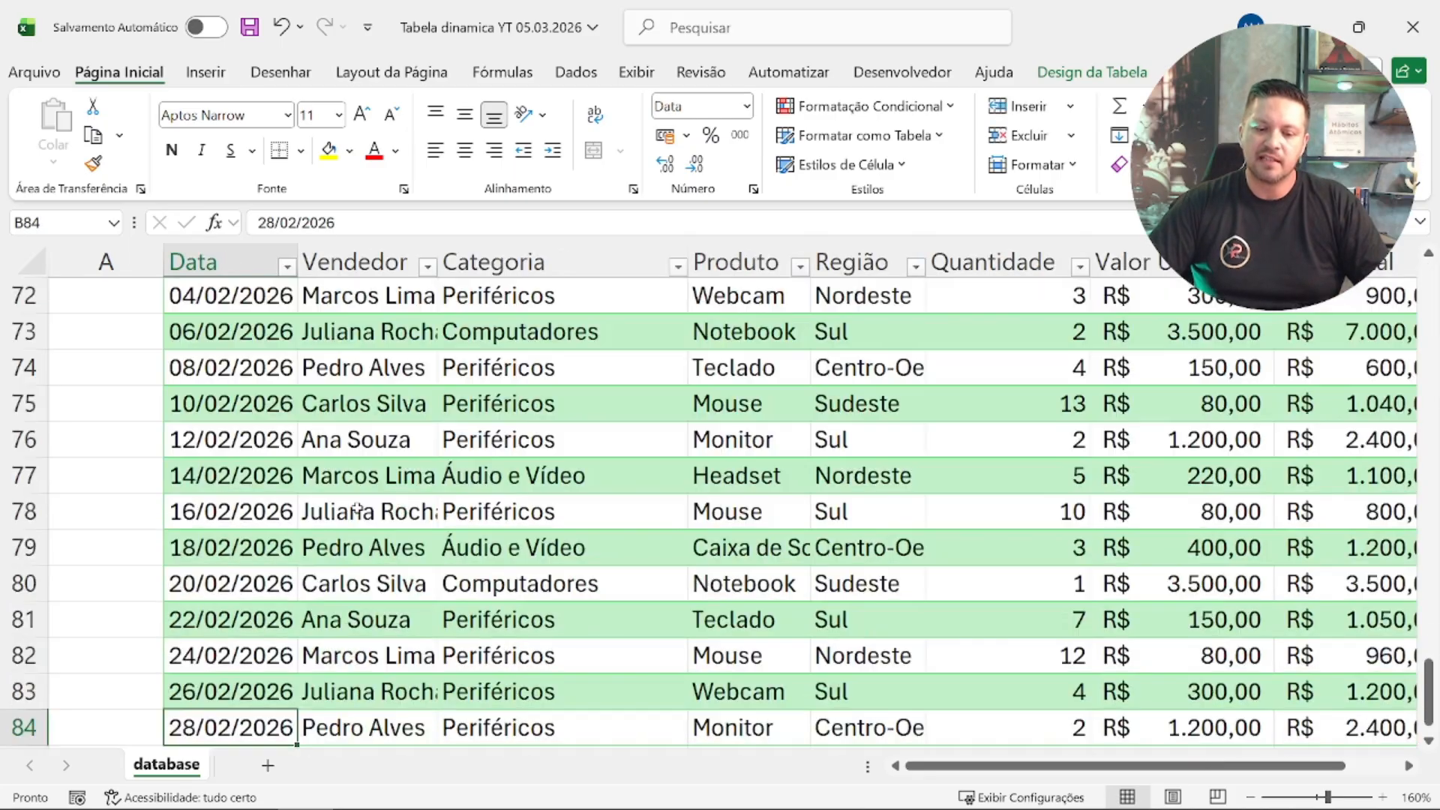
key(ctrl+Right)
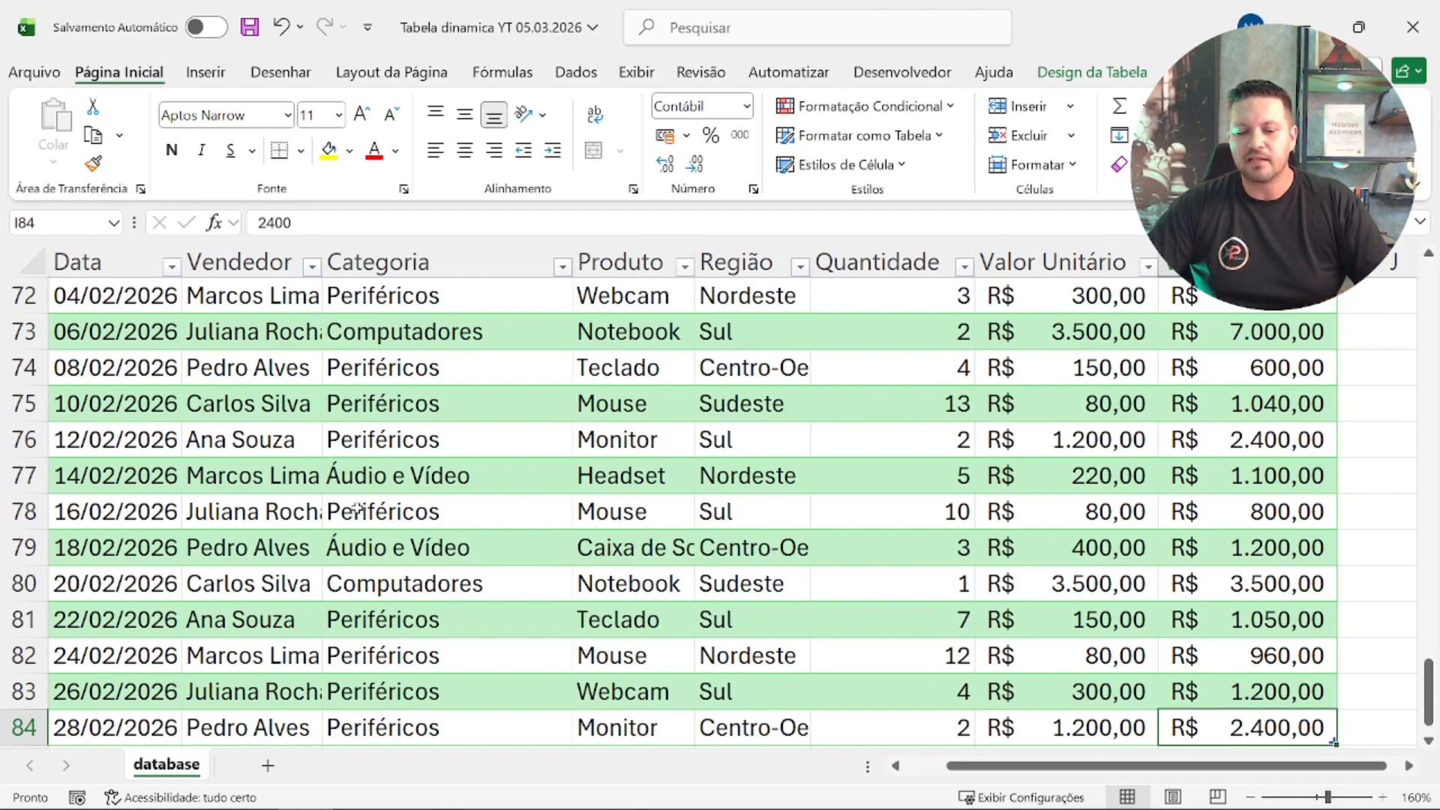
key(ctrl+Left)
key(ctrl+Up)
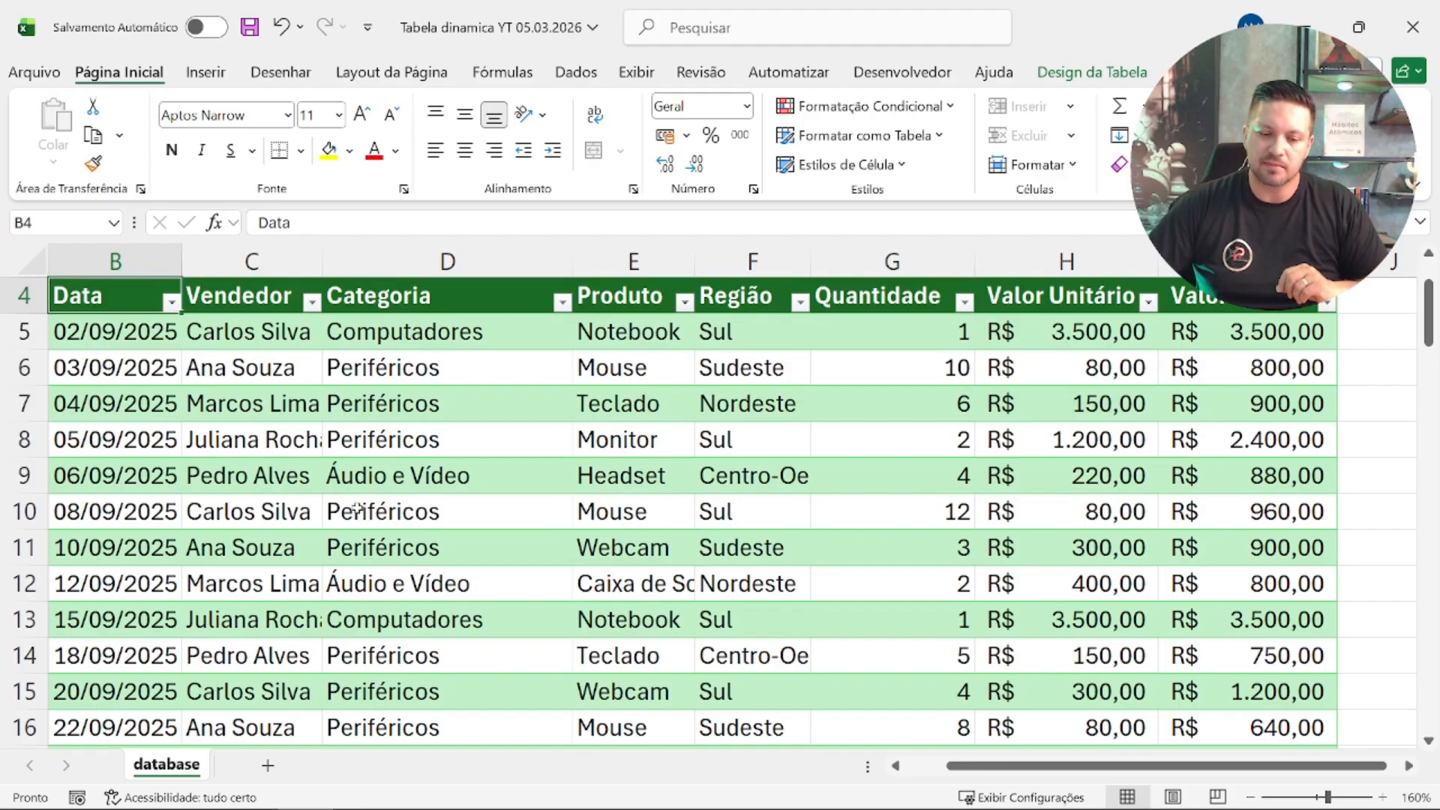
click(255, 404)
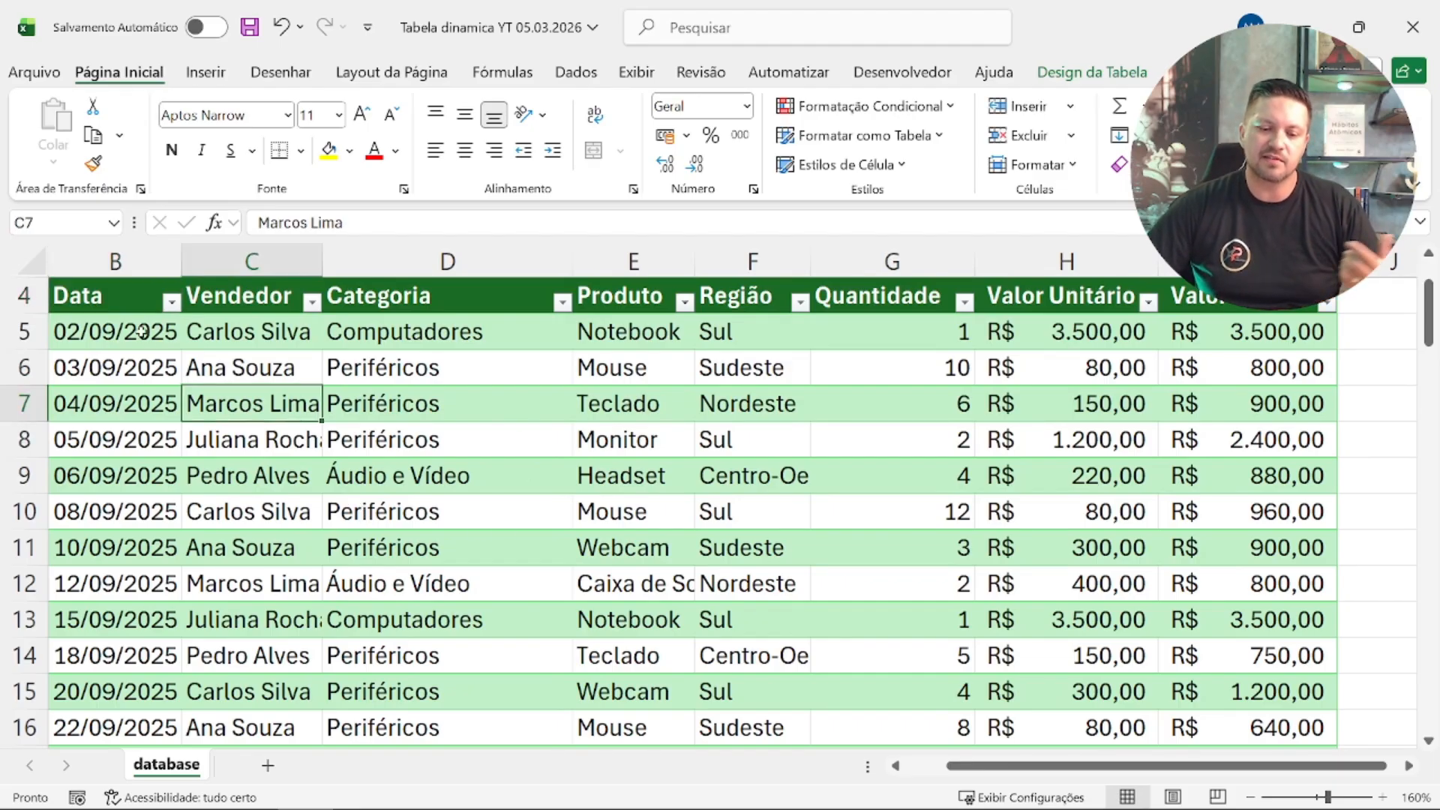
click(129, 295)
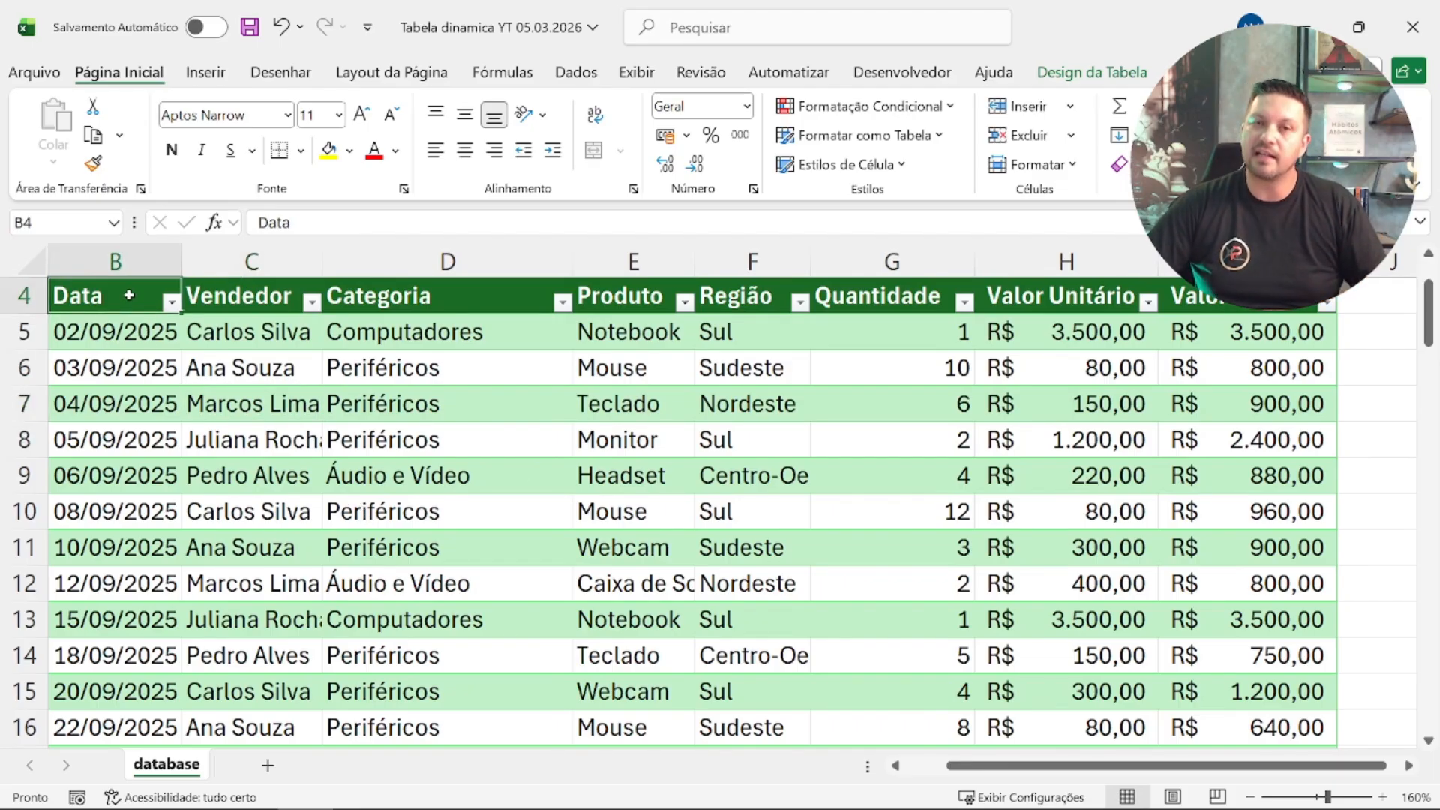
Step: Select the whole sales table from the Data header to its last row and last column
drag(129, 295, 1228, 696)
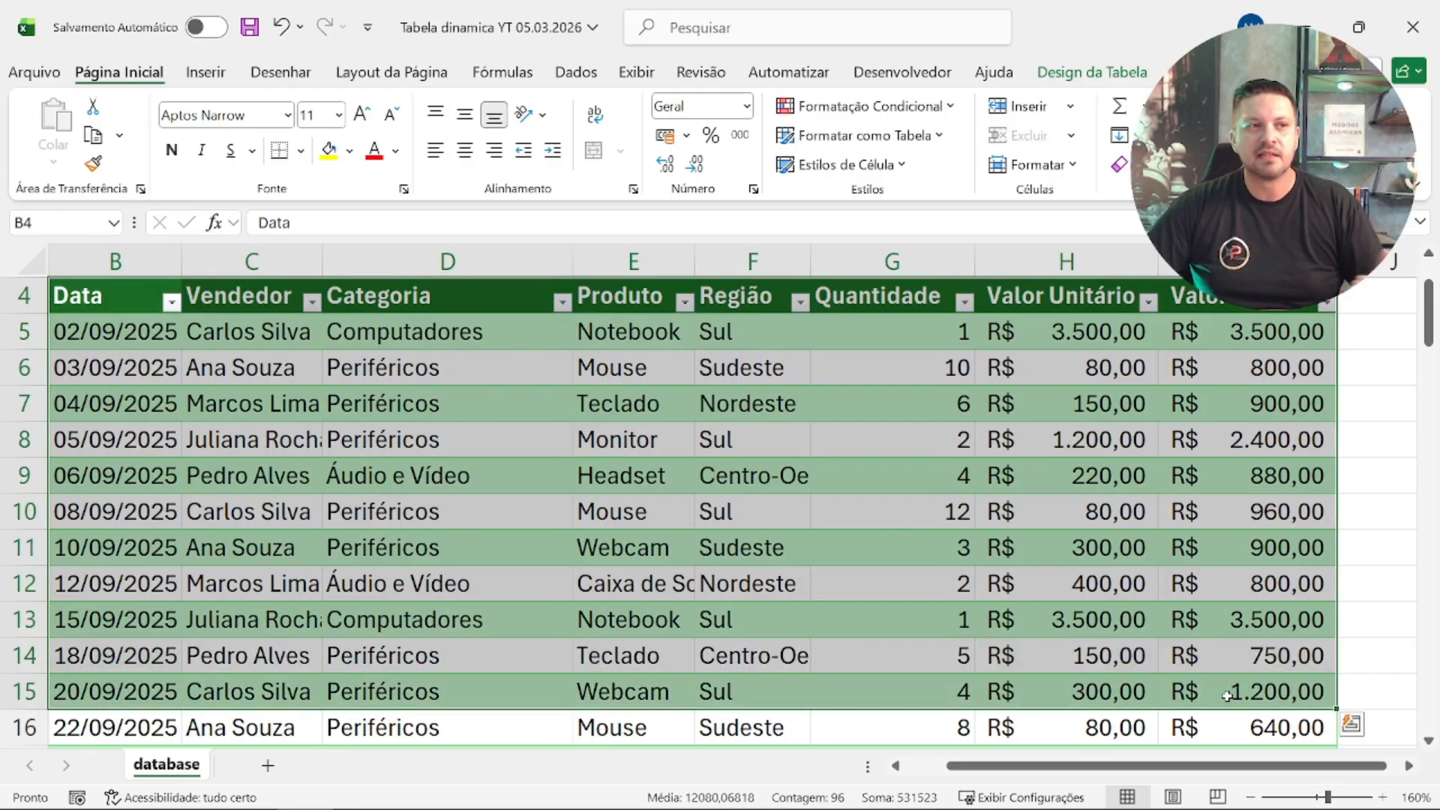
click(498, 520)
click(147, 295)
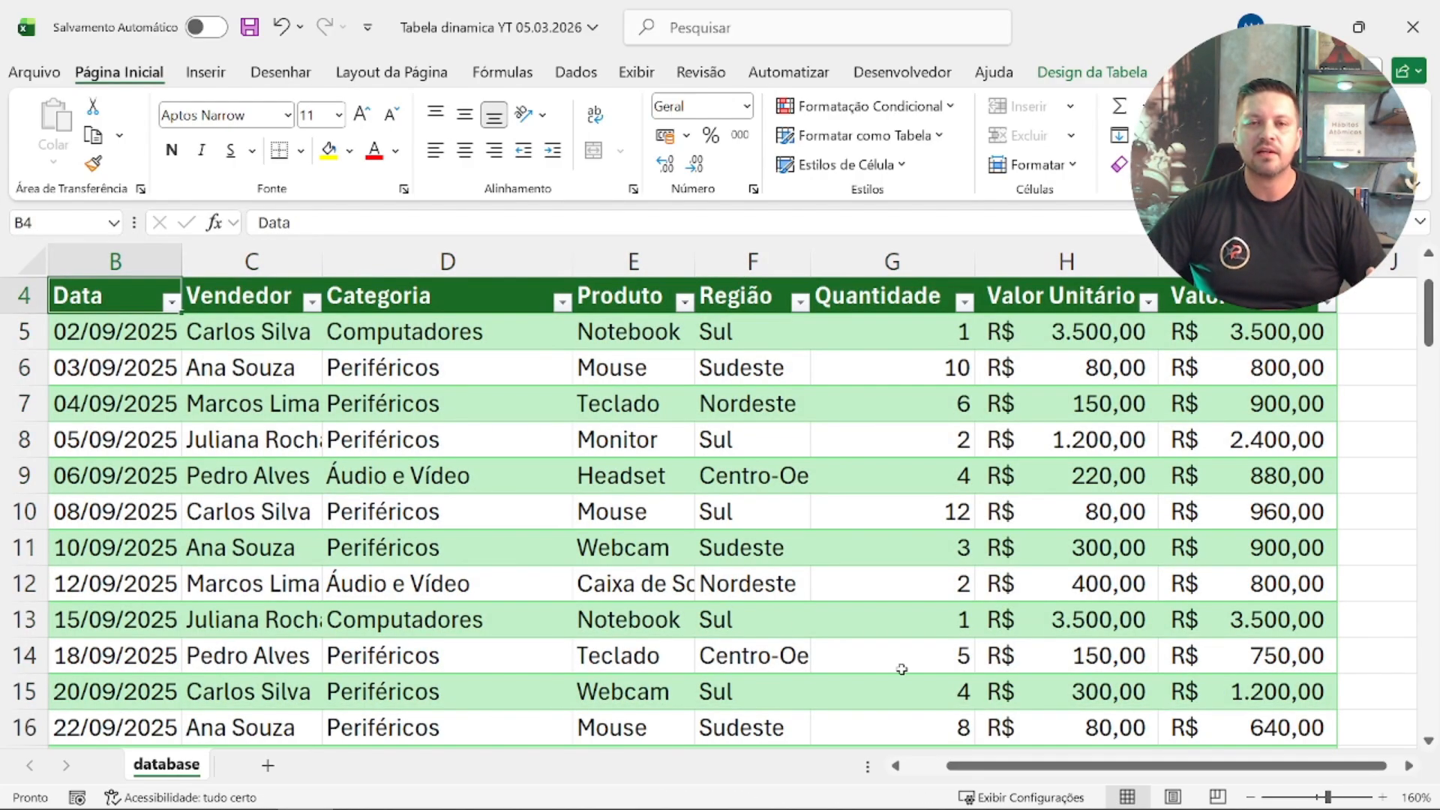
scroll(975, 690, up, 1)
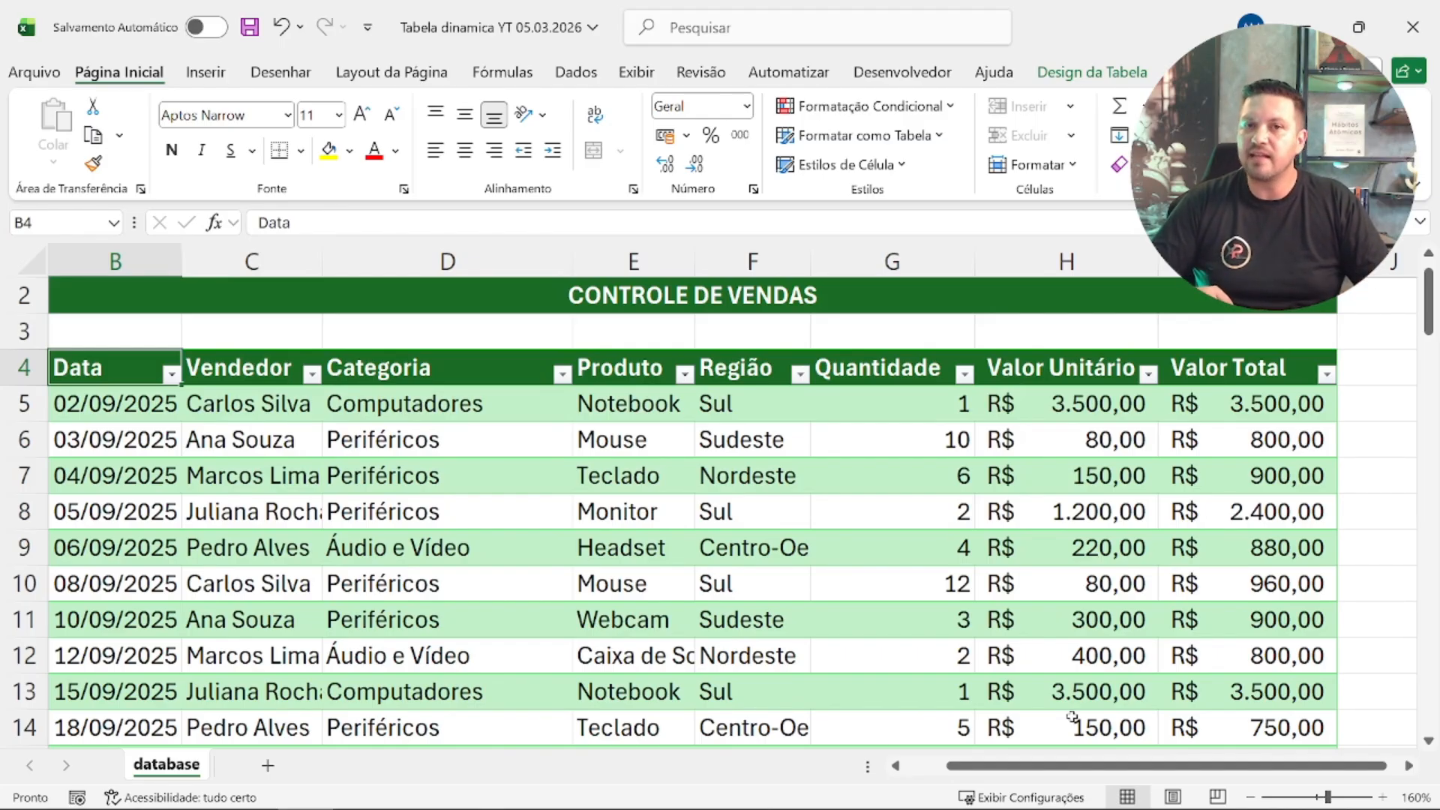
key(ctrl+shift+Down)
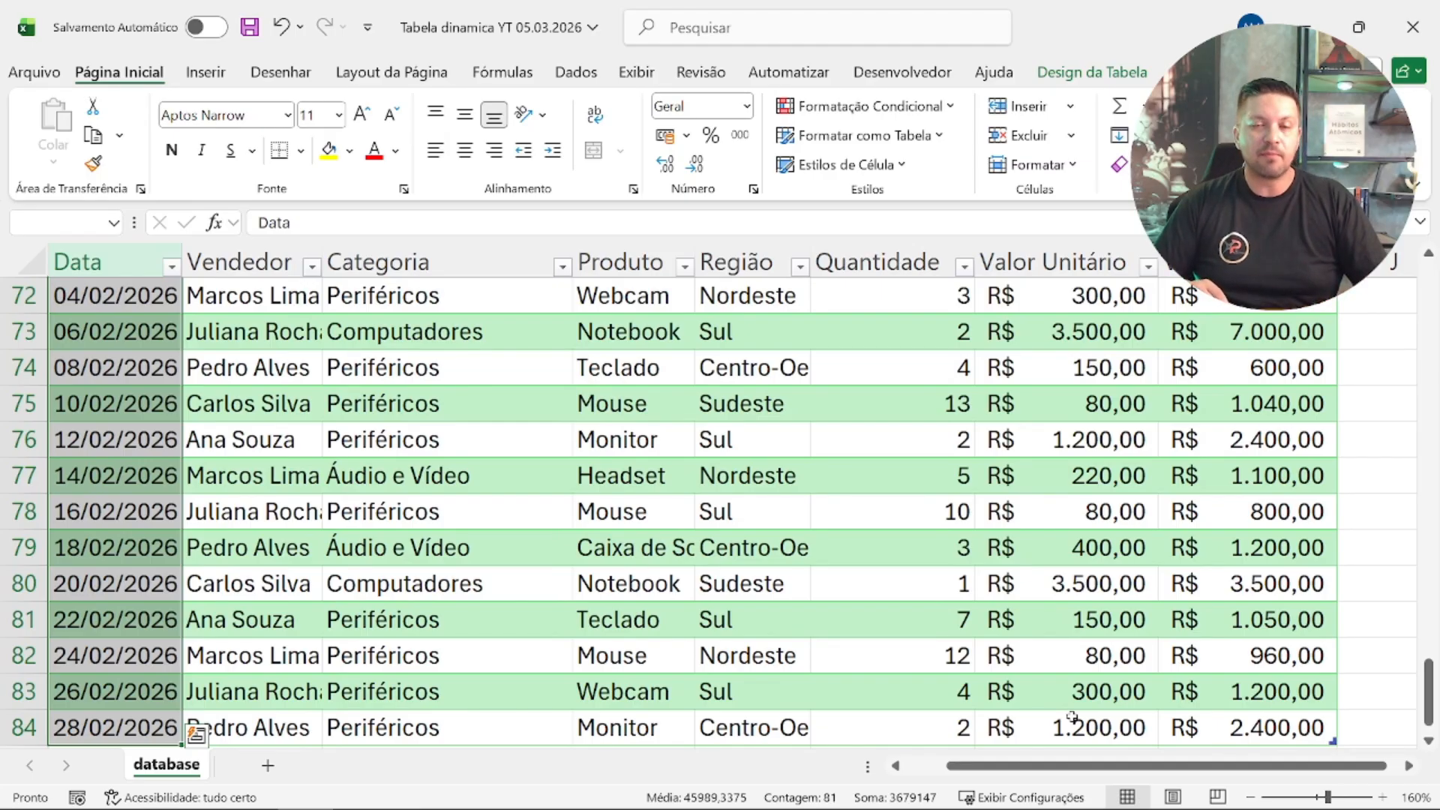
key(ctrl+shift+Right)
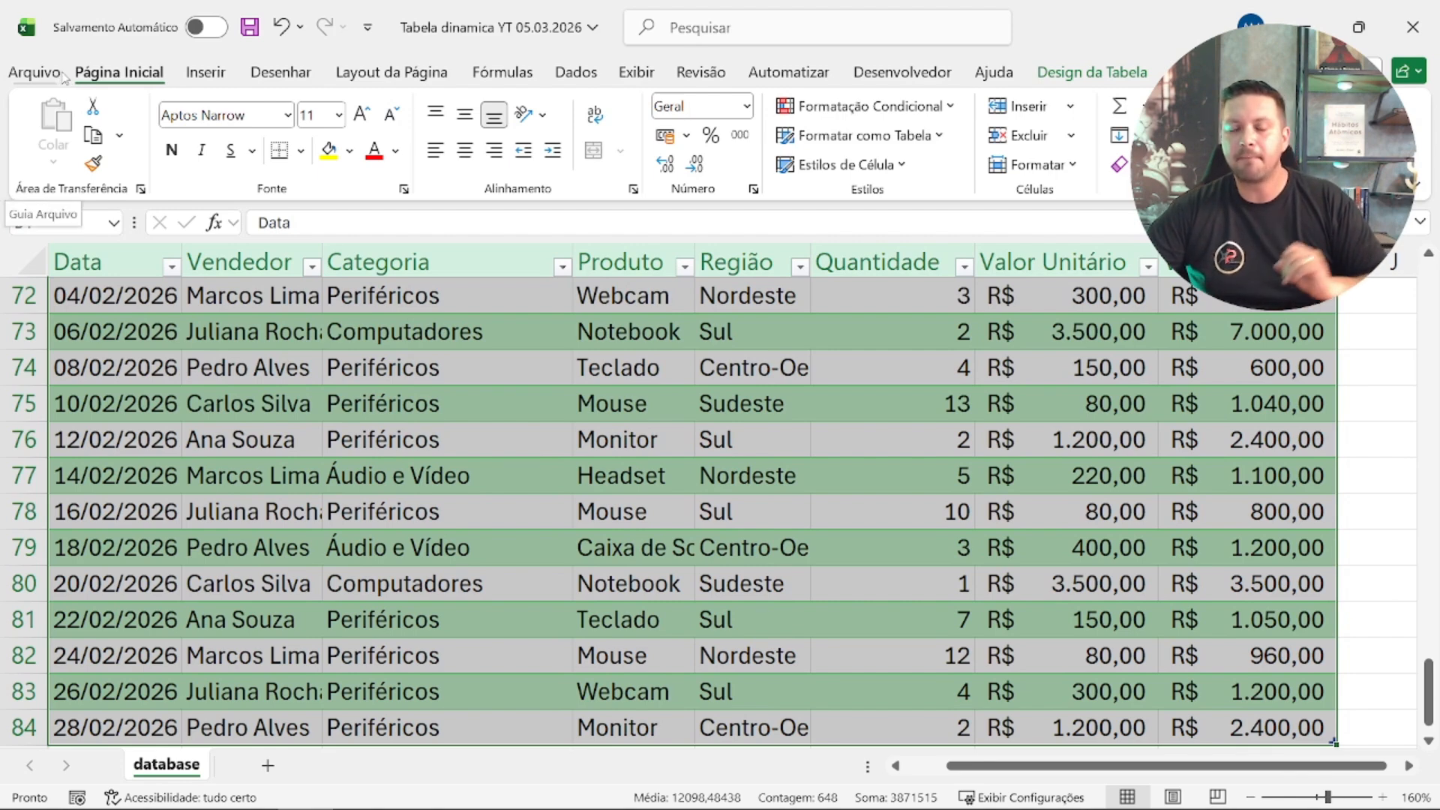
Step: Open the recommended pivot tables for the selected data and preview Soma de Valor Total por Região and the per-seller value summary
click(204, 72)
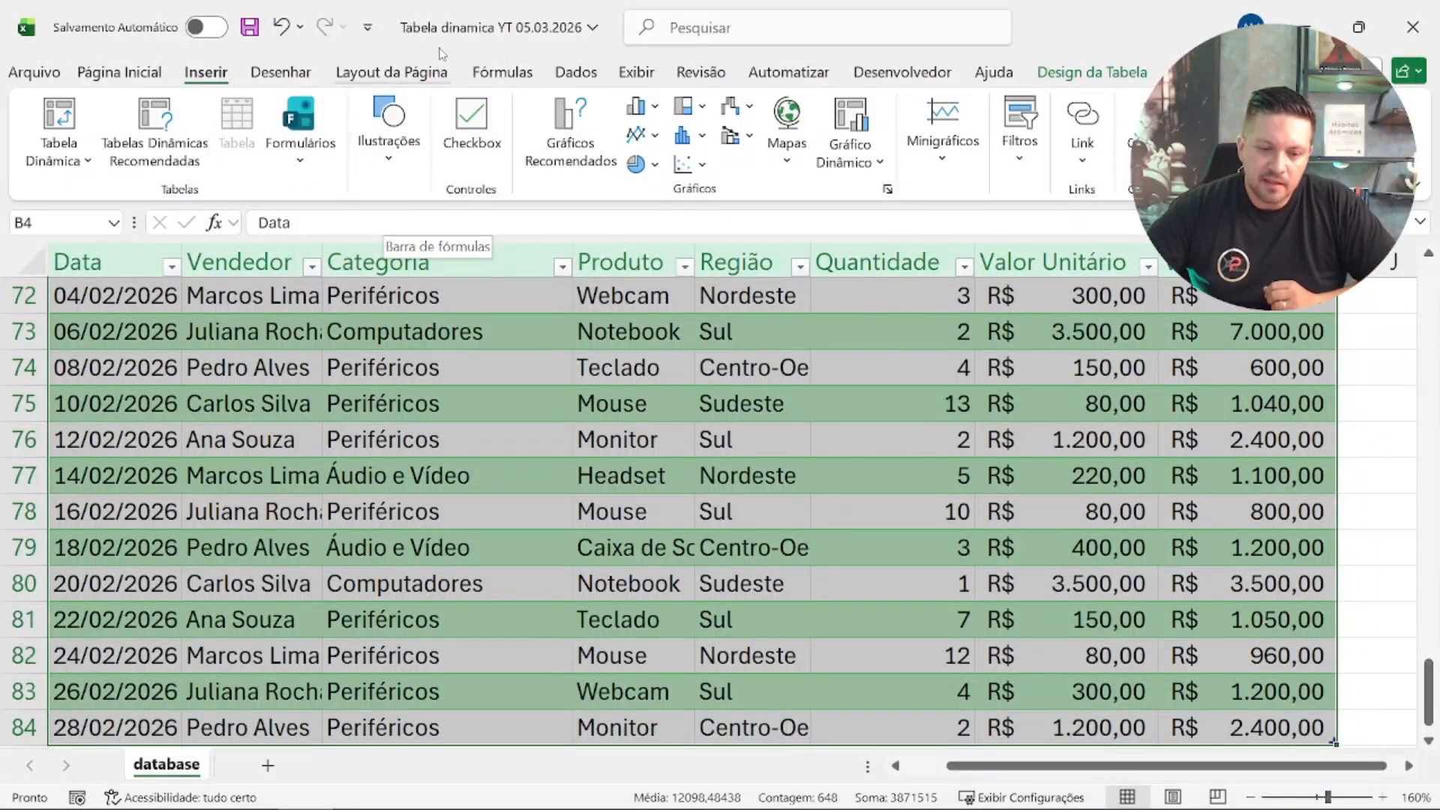
click(185, 145)
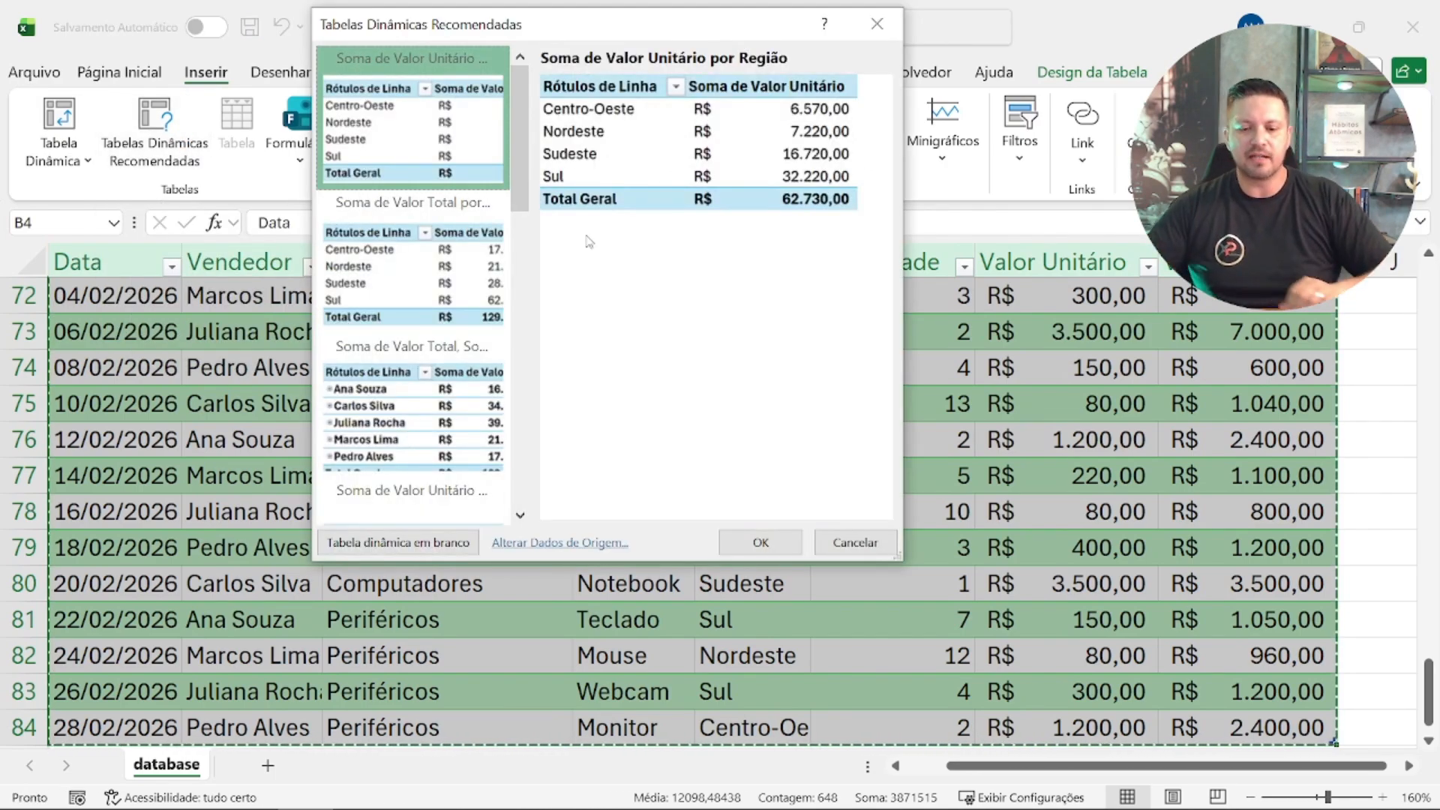
drag(559, 30, 441, 174)
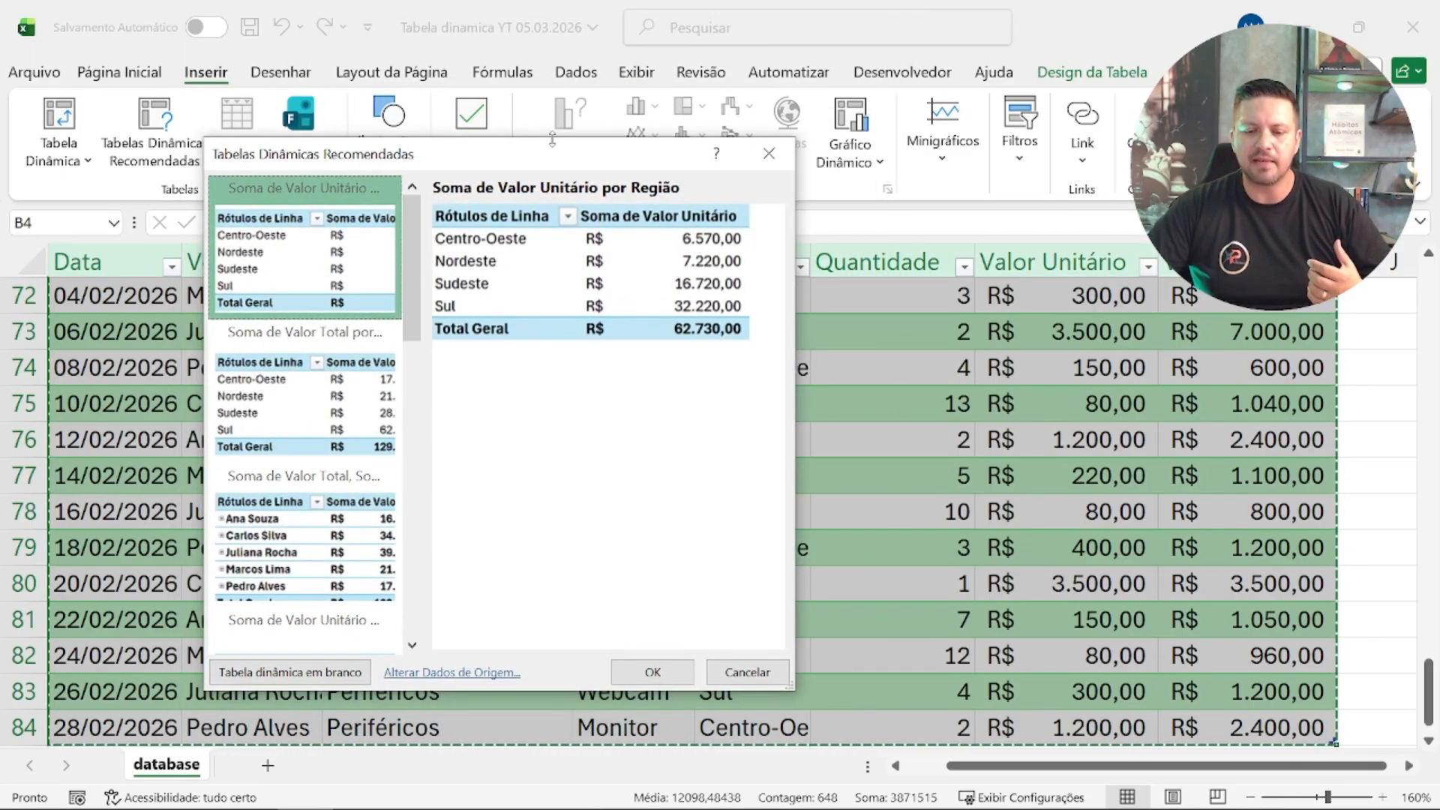
drag(552, 158, 436, 111)
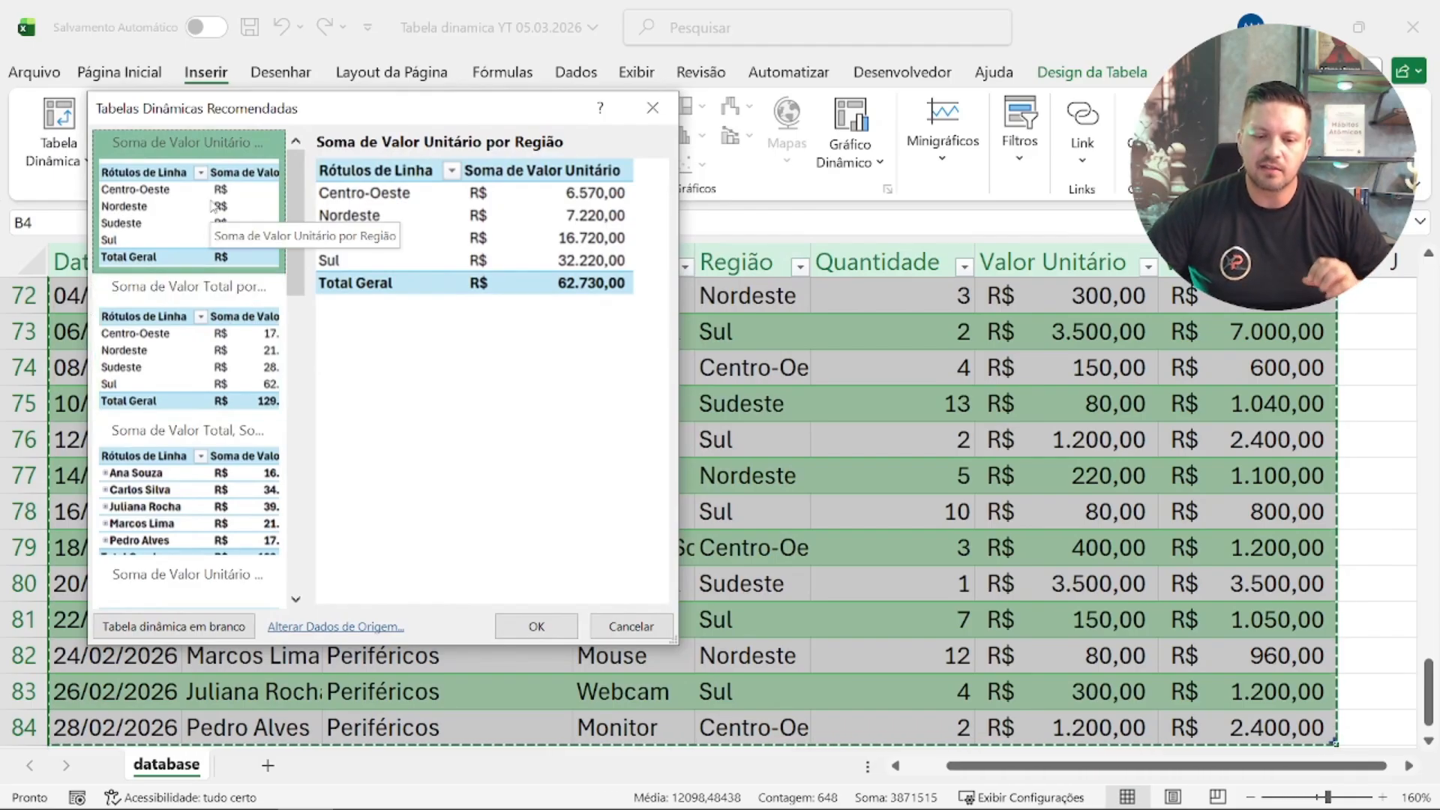
click(168, 335)
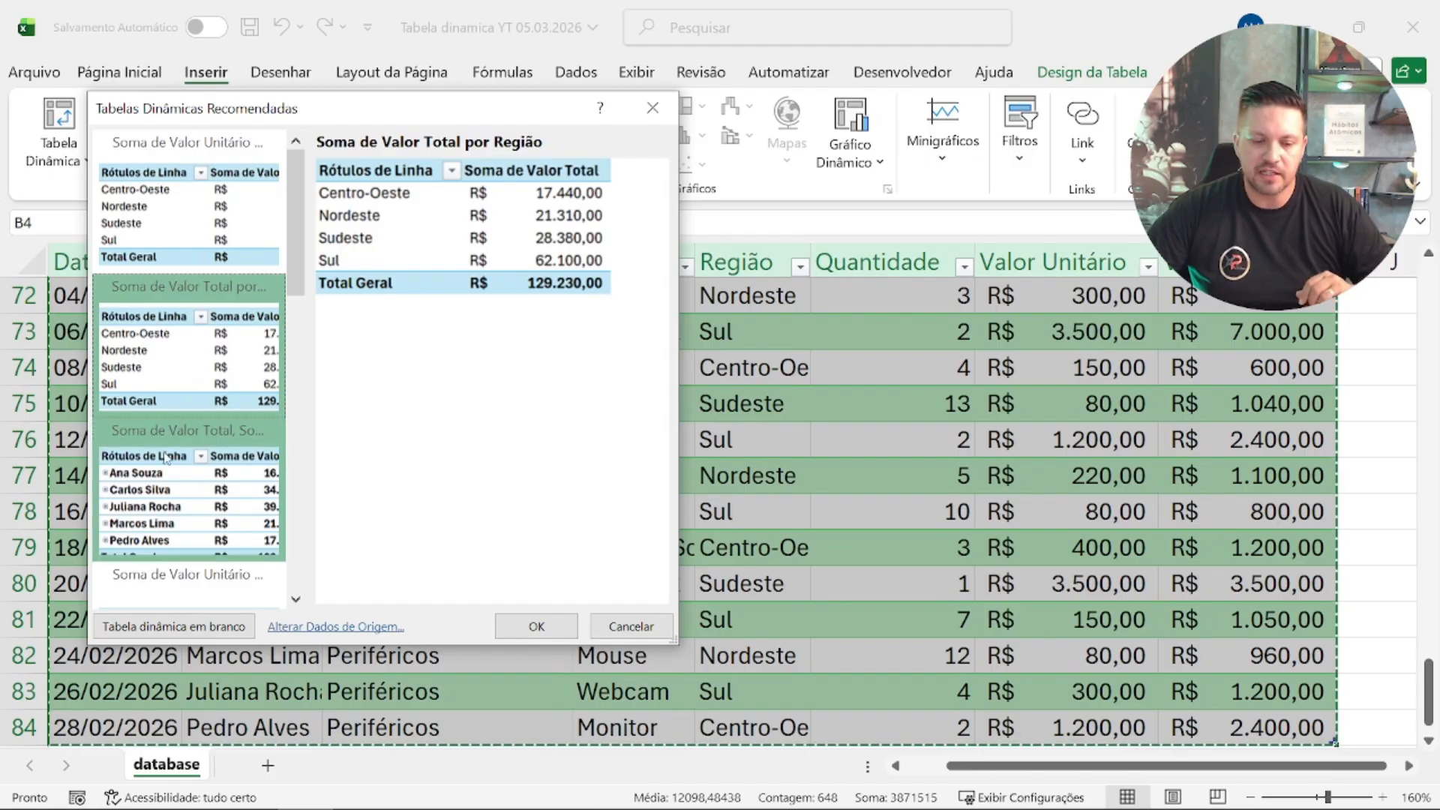
click(183, 492)
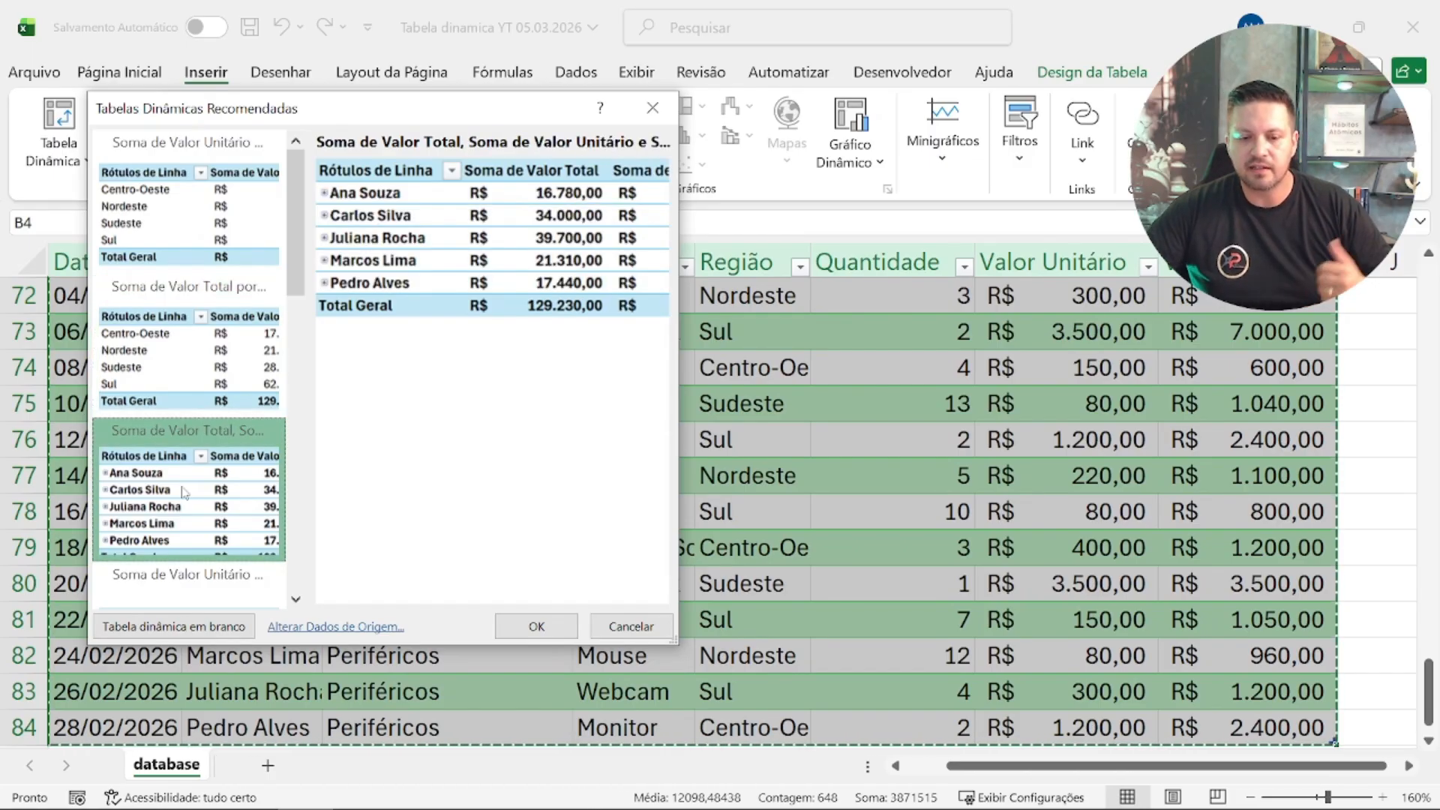
Step: Insert the recommended pivot table Soma de Quantidade por Vendedor (+) from further down the suggestions
scroll(184, 493, down, 3)
click(184, 493)
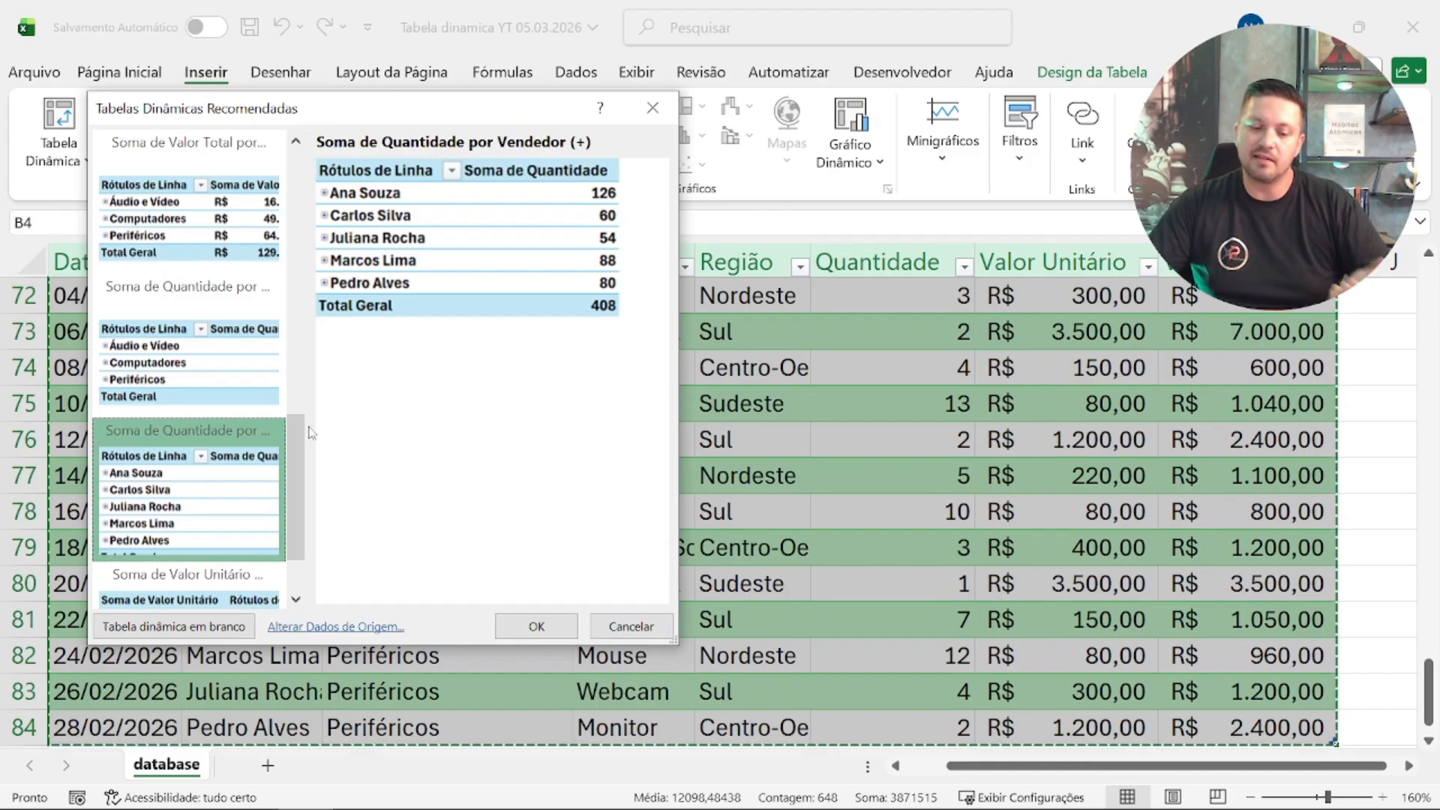
scroll(297, 431, down, 2)
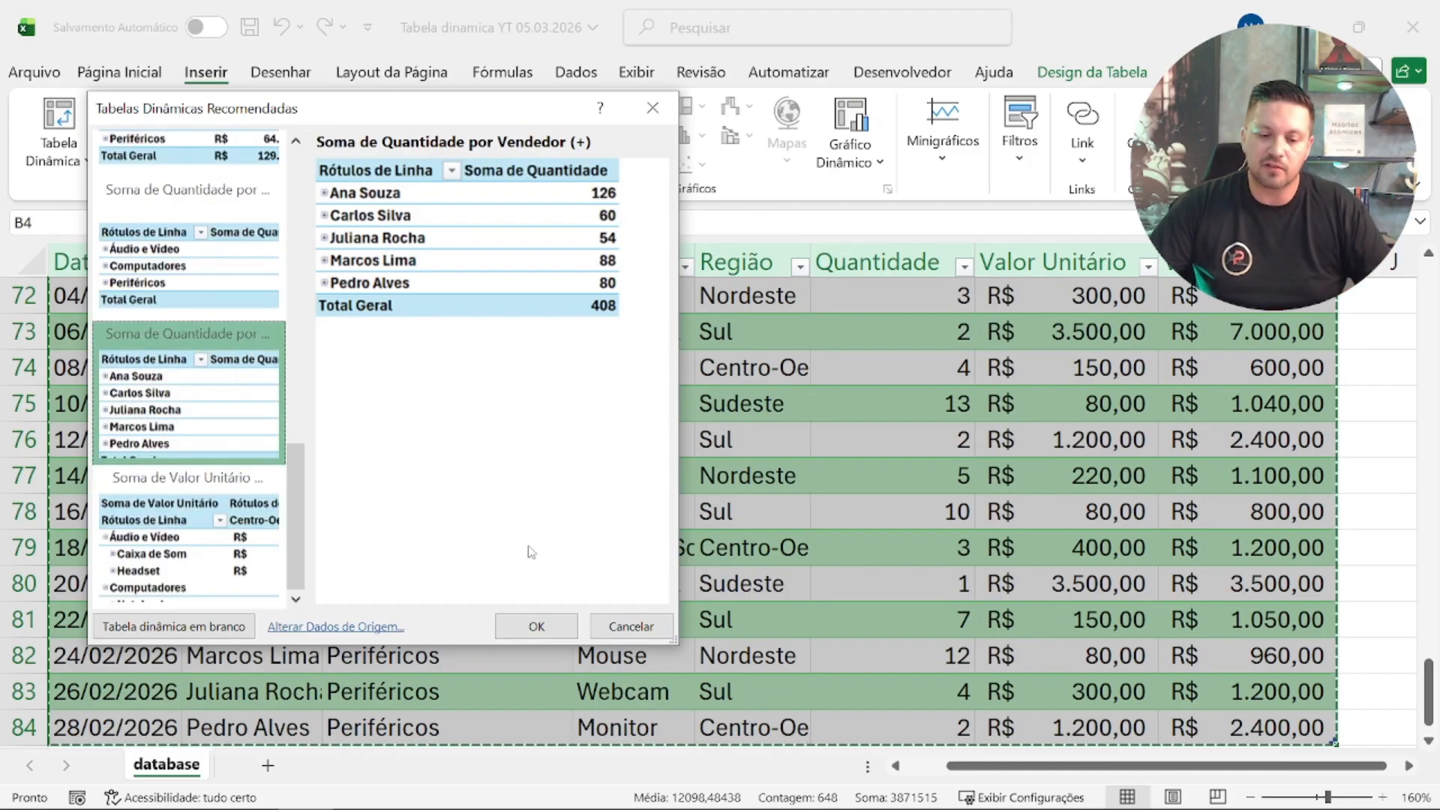
click(542, 621)
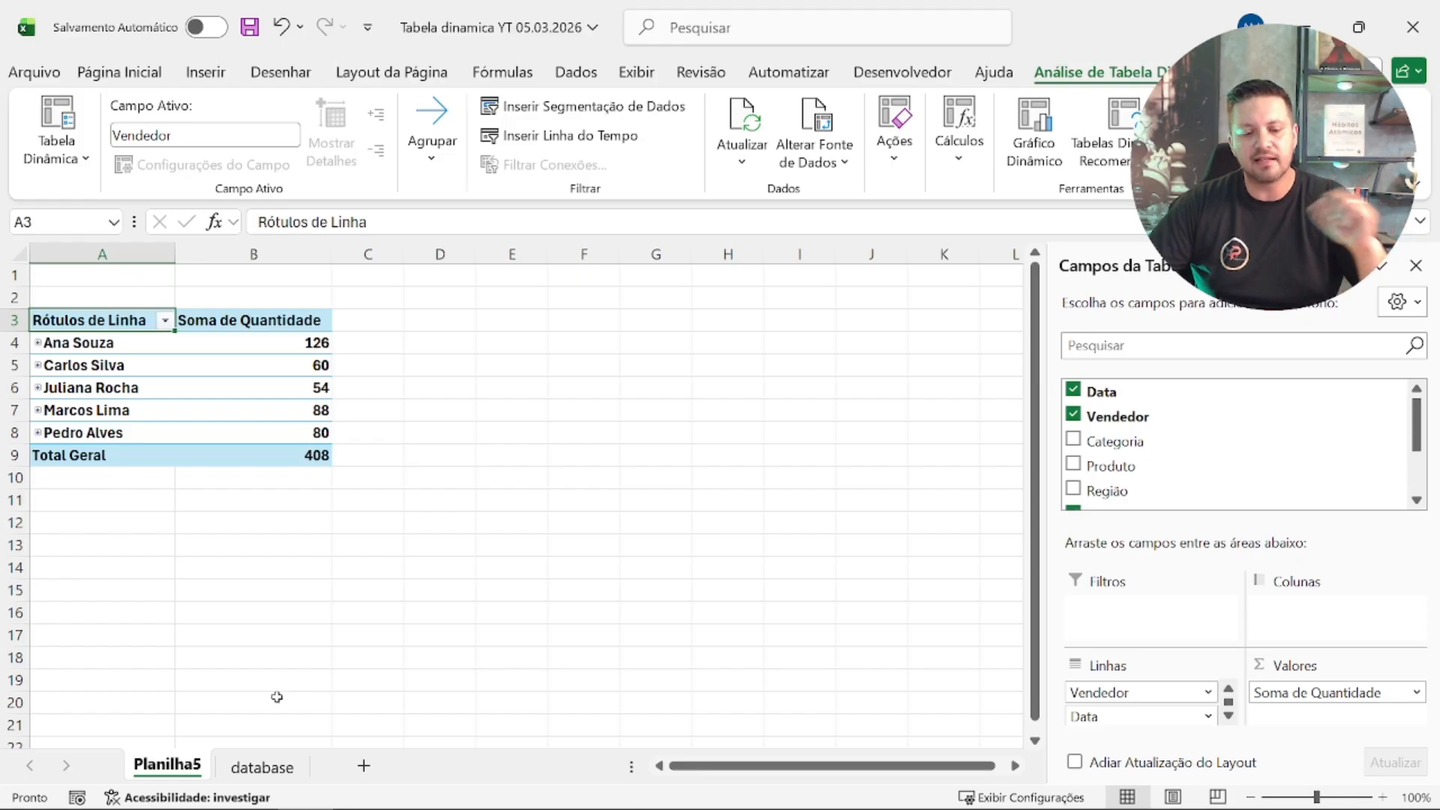
Step: Delete the new sheet that holds the recommended pivot table
right_click(189, 764)
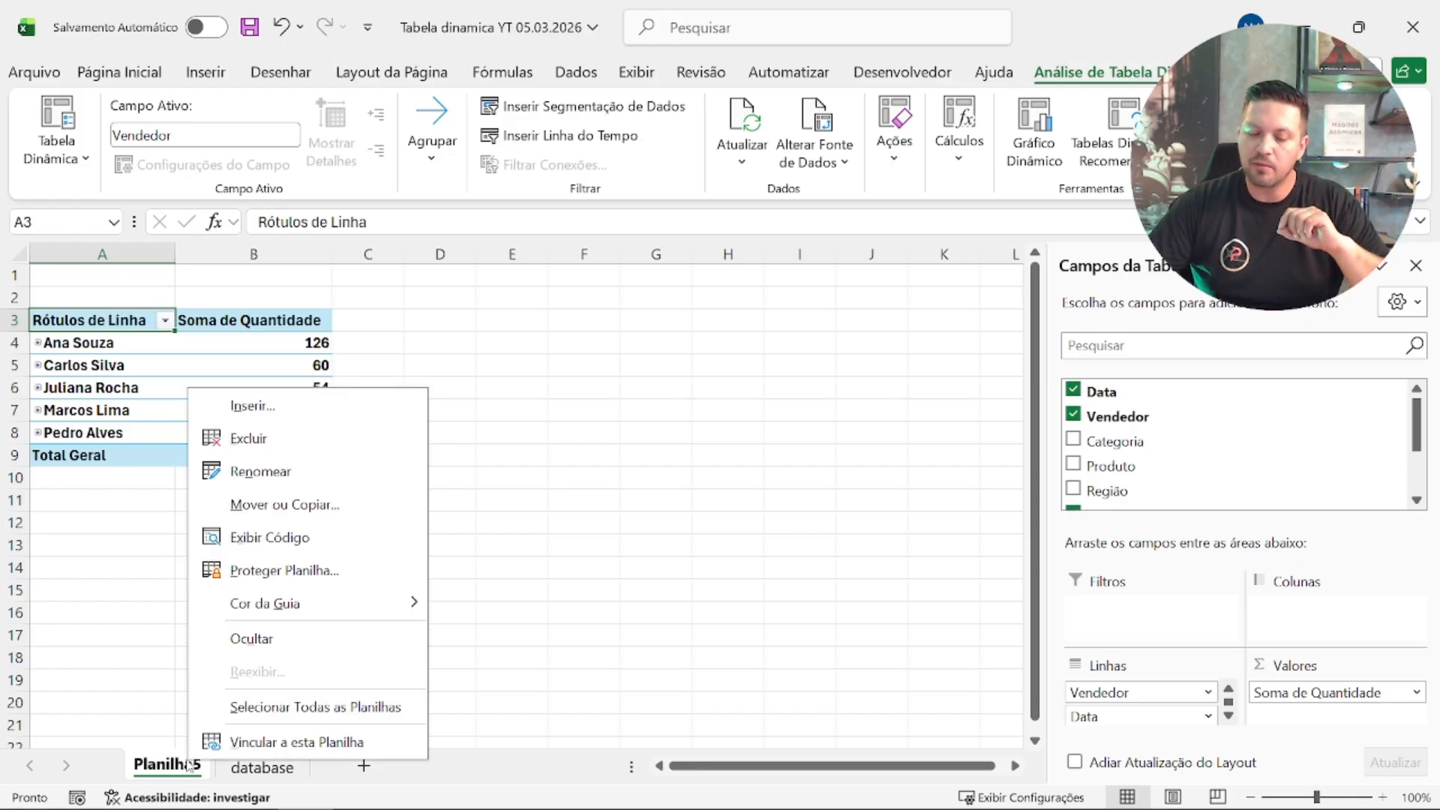
click(338, 441)
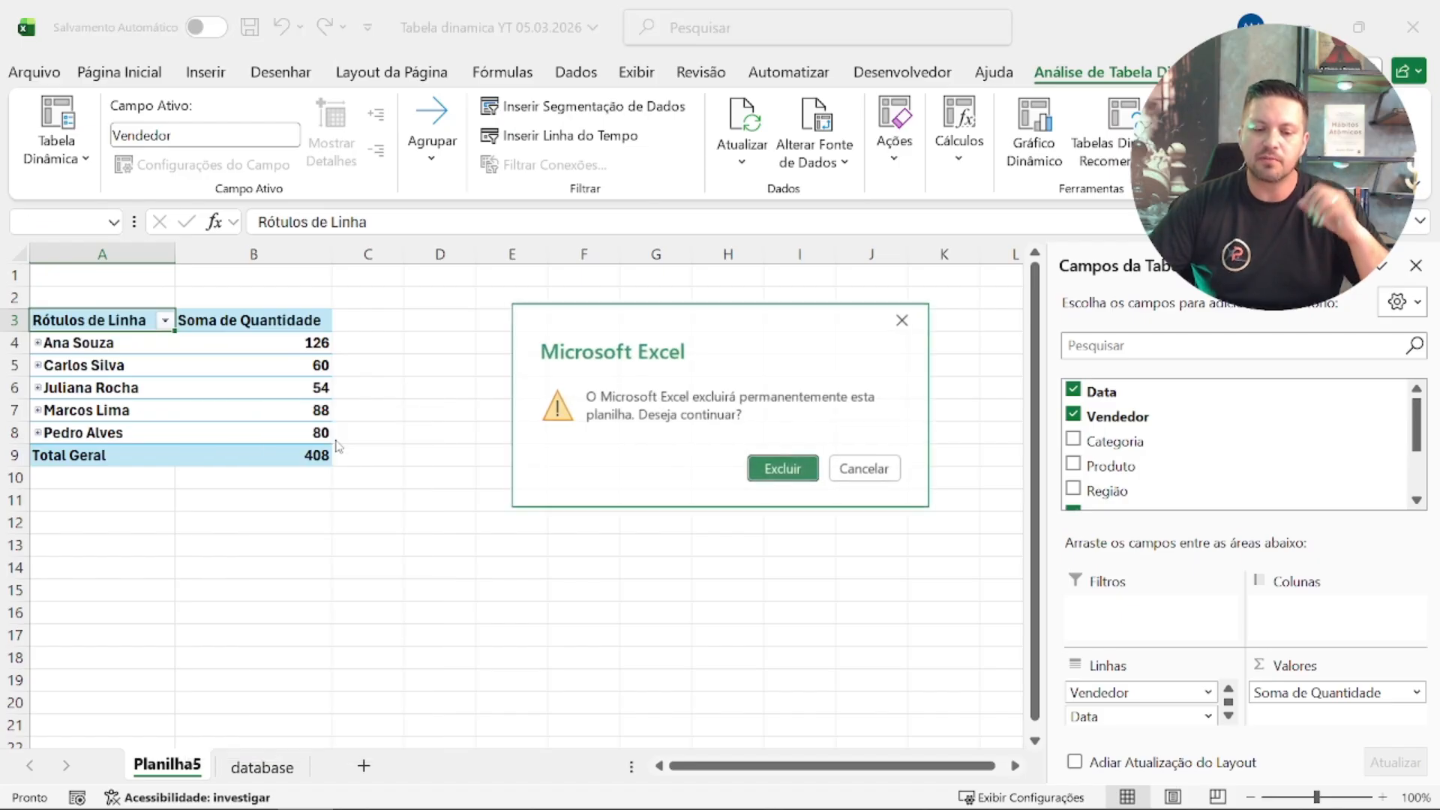
click(783, 468)
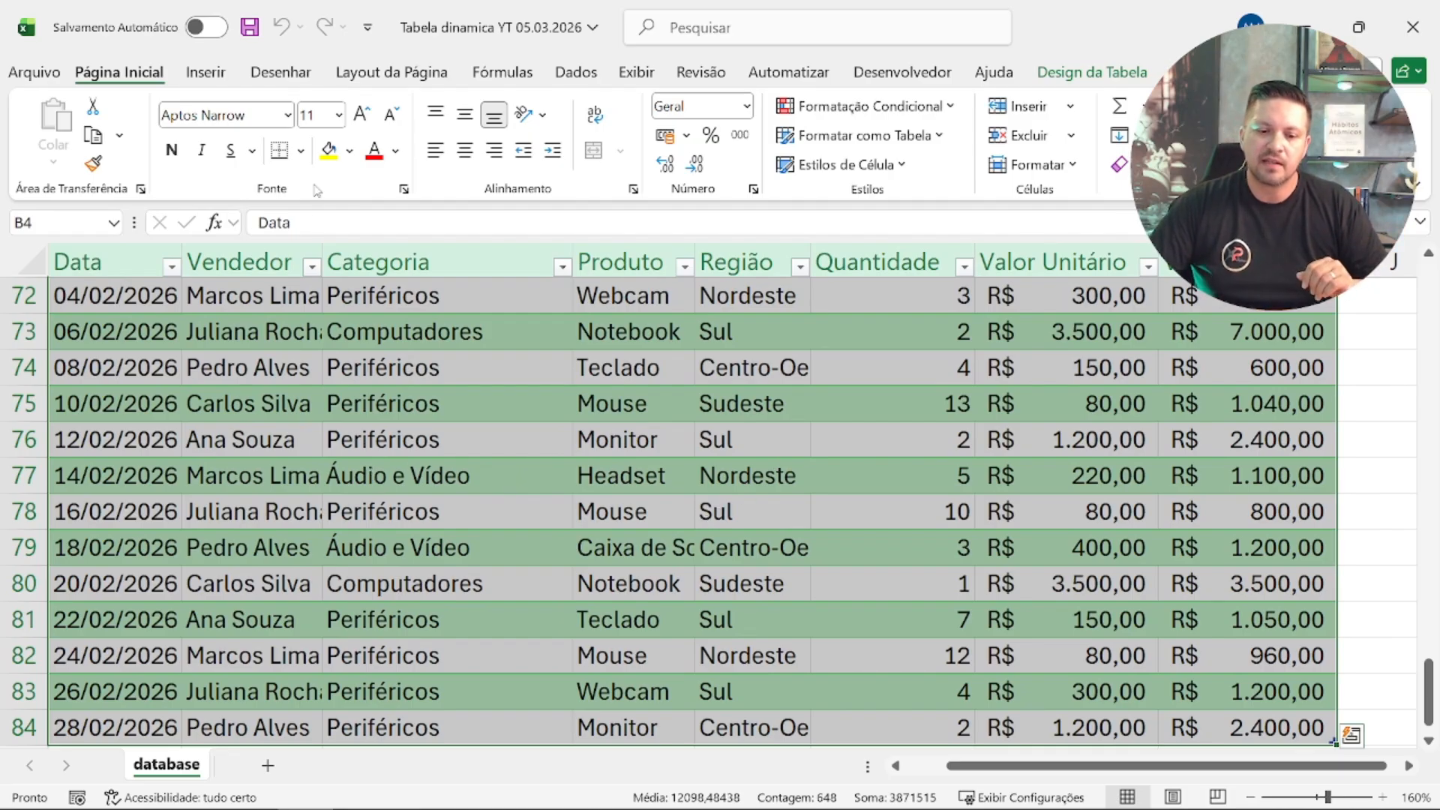
Step: Insert a blank pivot table based on Tabela2 in a new worksheet
click(201, 86)
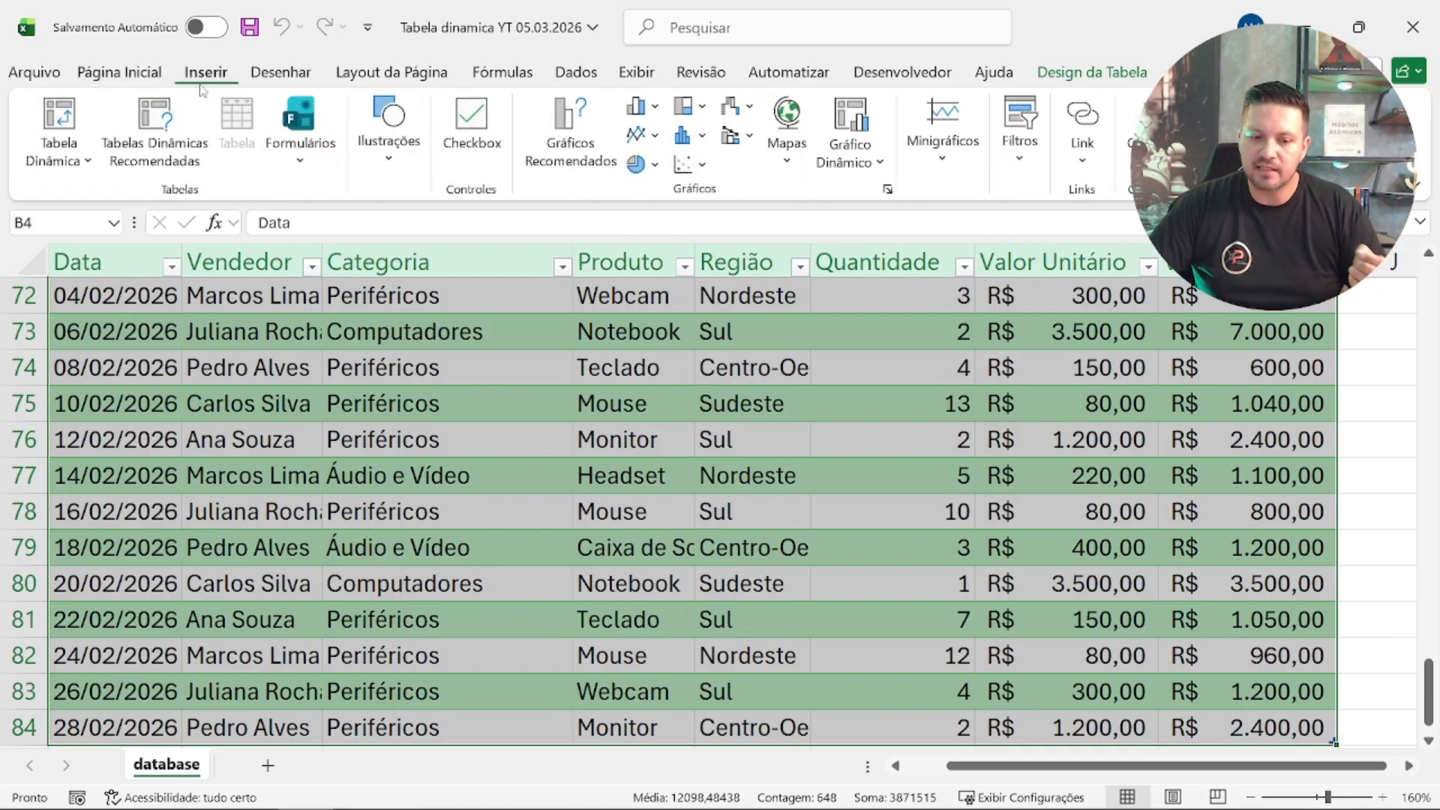
click(56, 120)
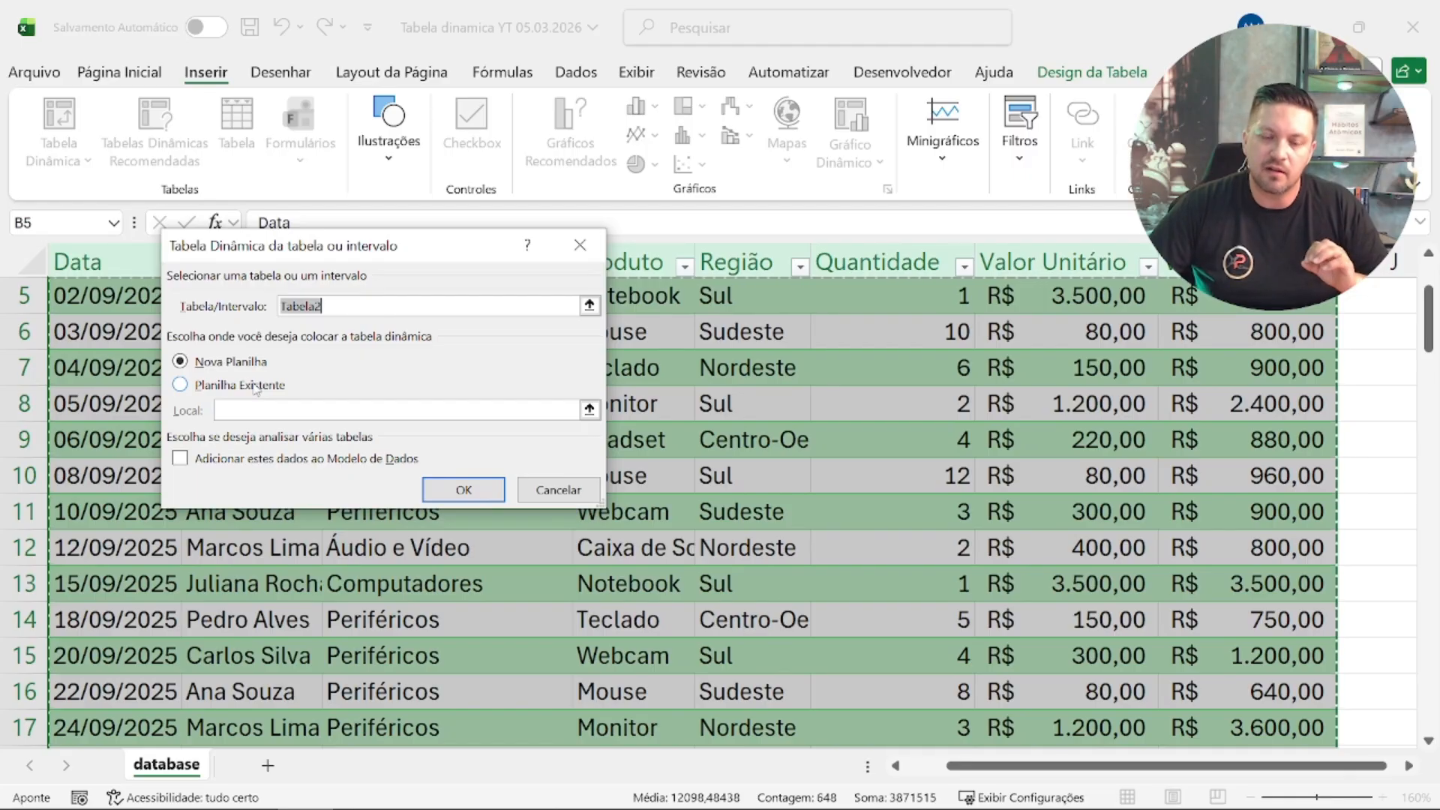
click(462, 491)
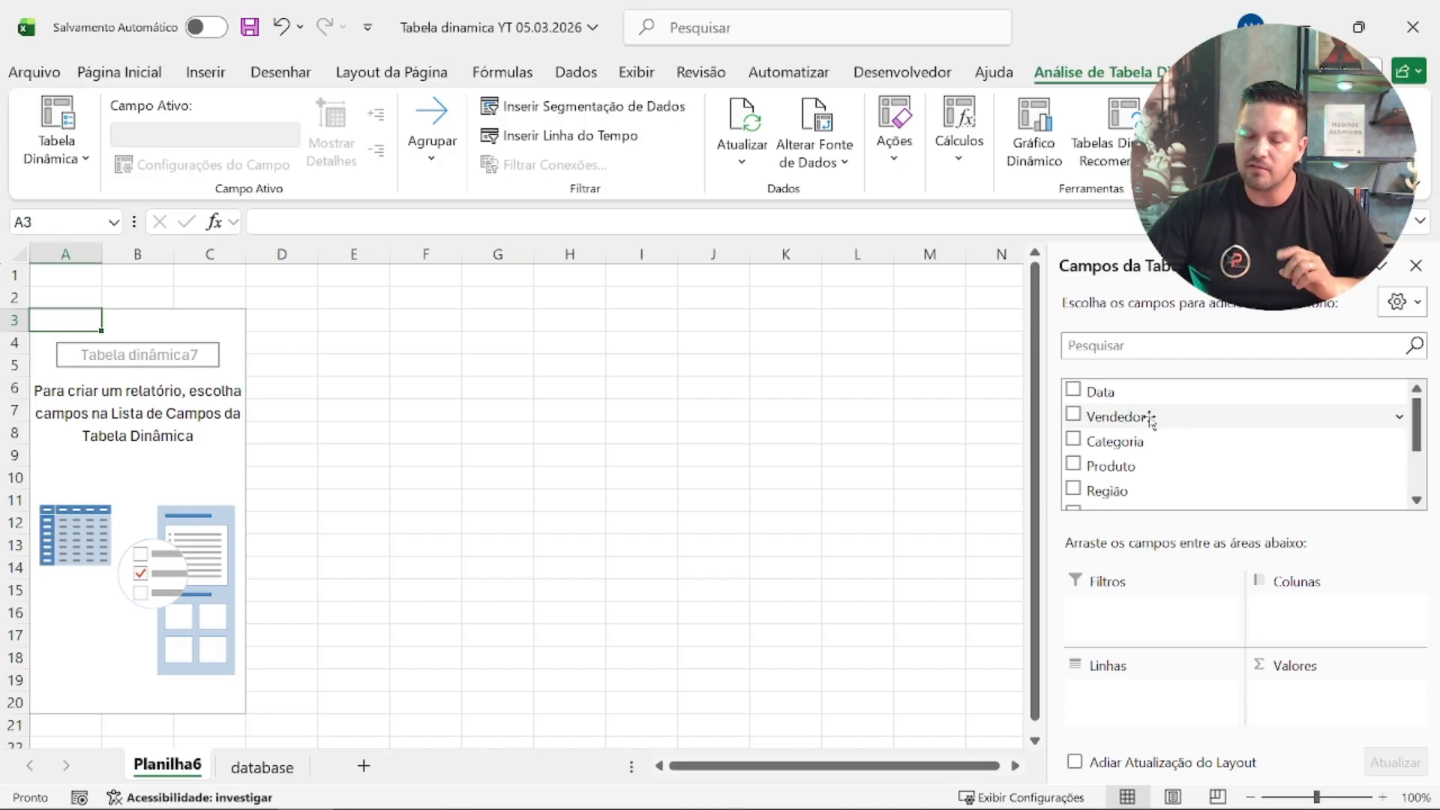
Step: Add Vendedor to the pivot table's rows and Quantidade to its values as a sum
drag(1150, 418, 1149, 697)
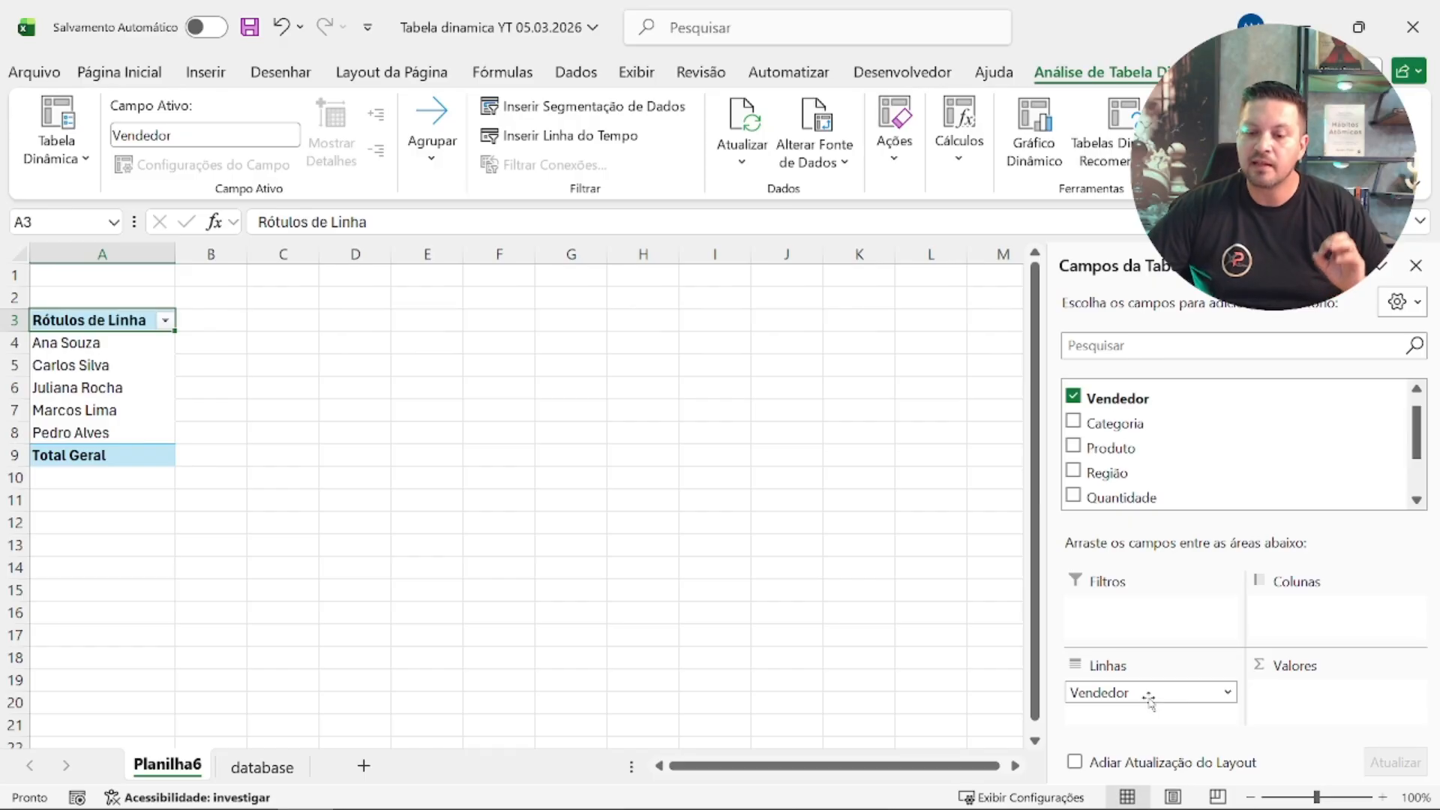
scroll(1197, 459, down, 1)
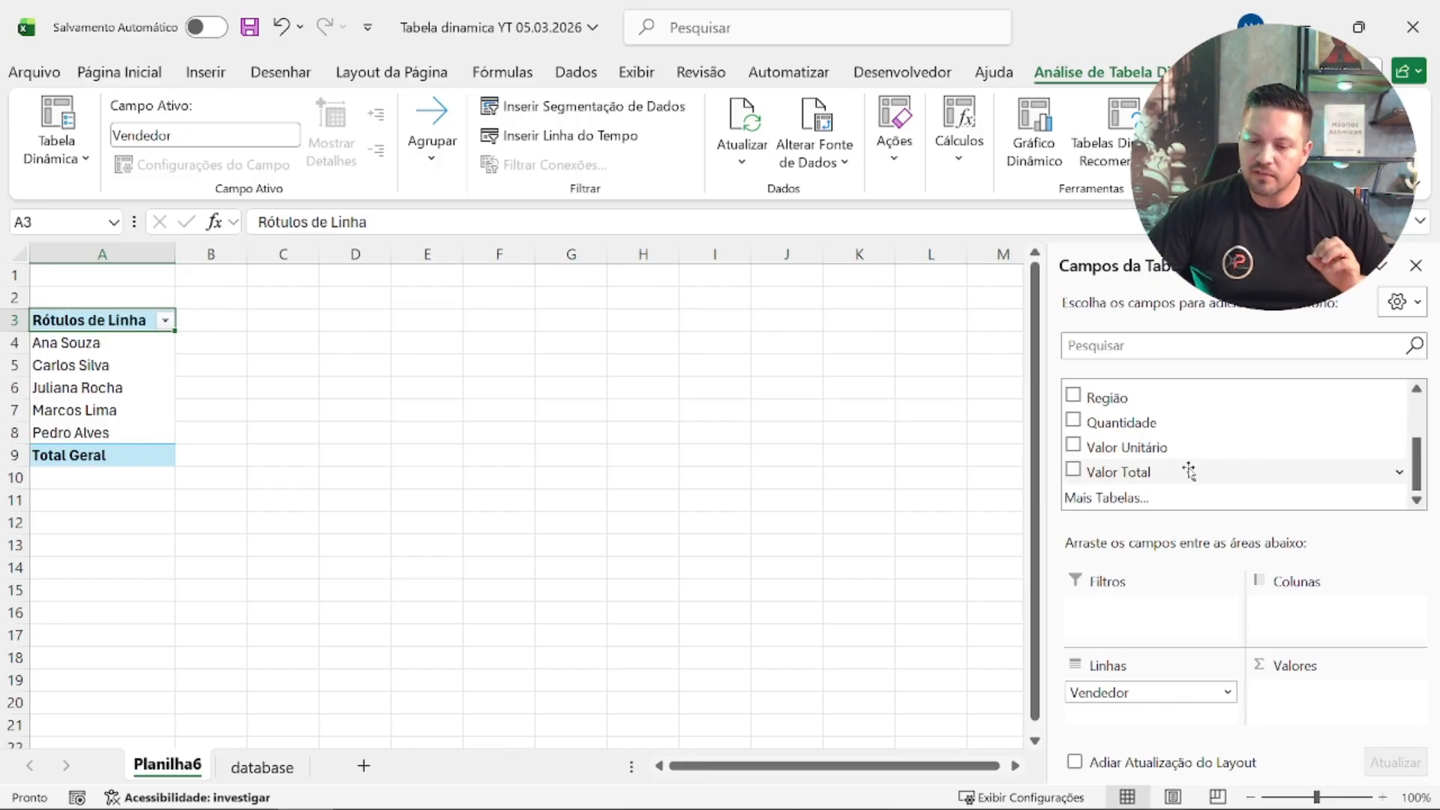
scroll(1188, 471, up, 1)
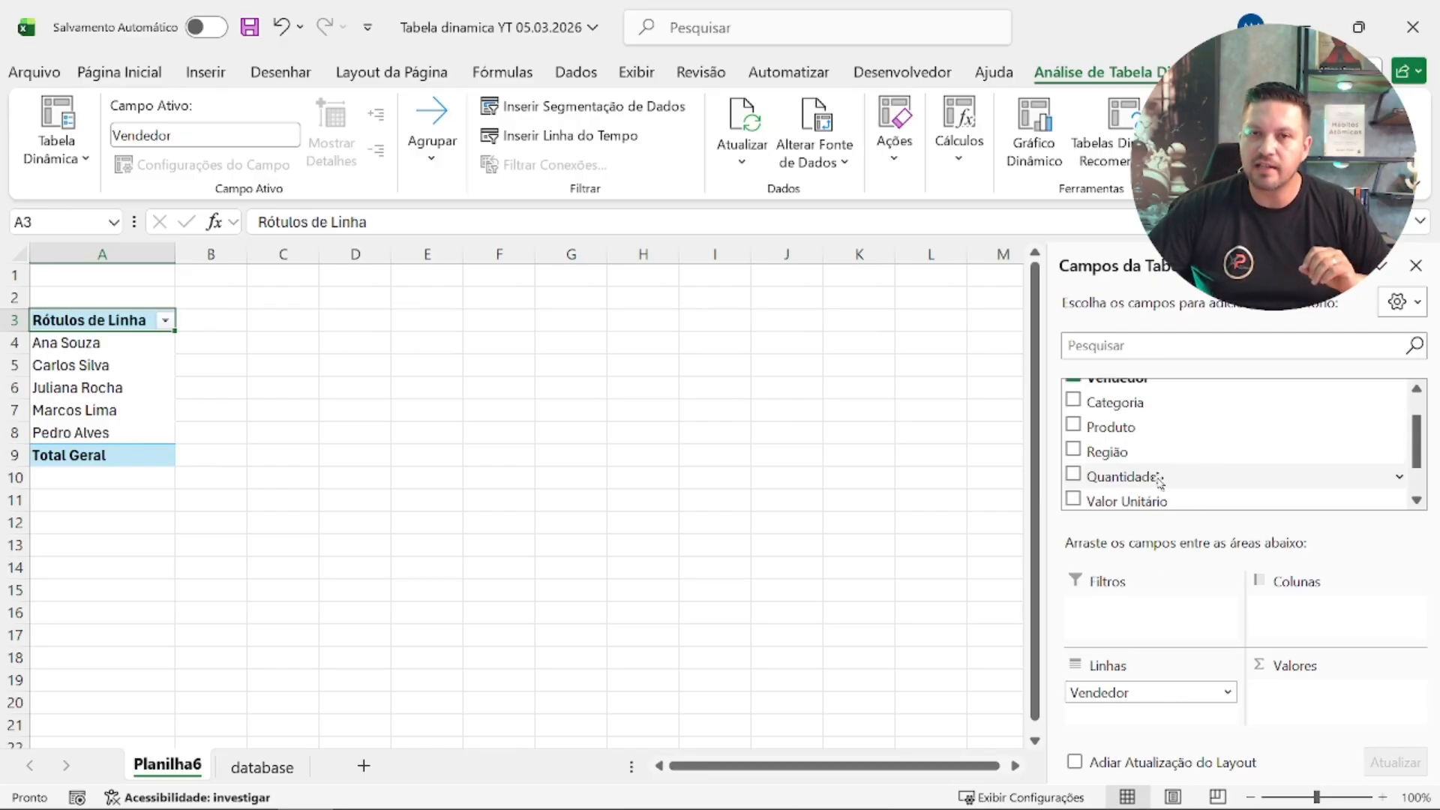
drag(1159, 480, 1323, 713)
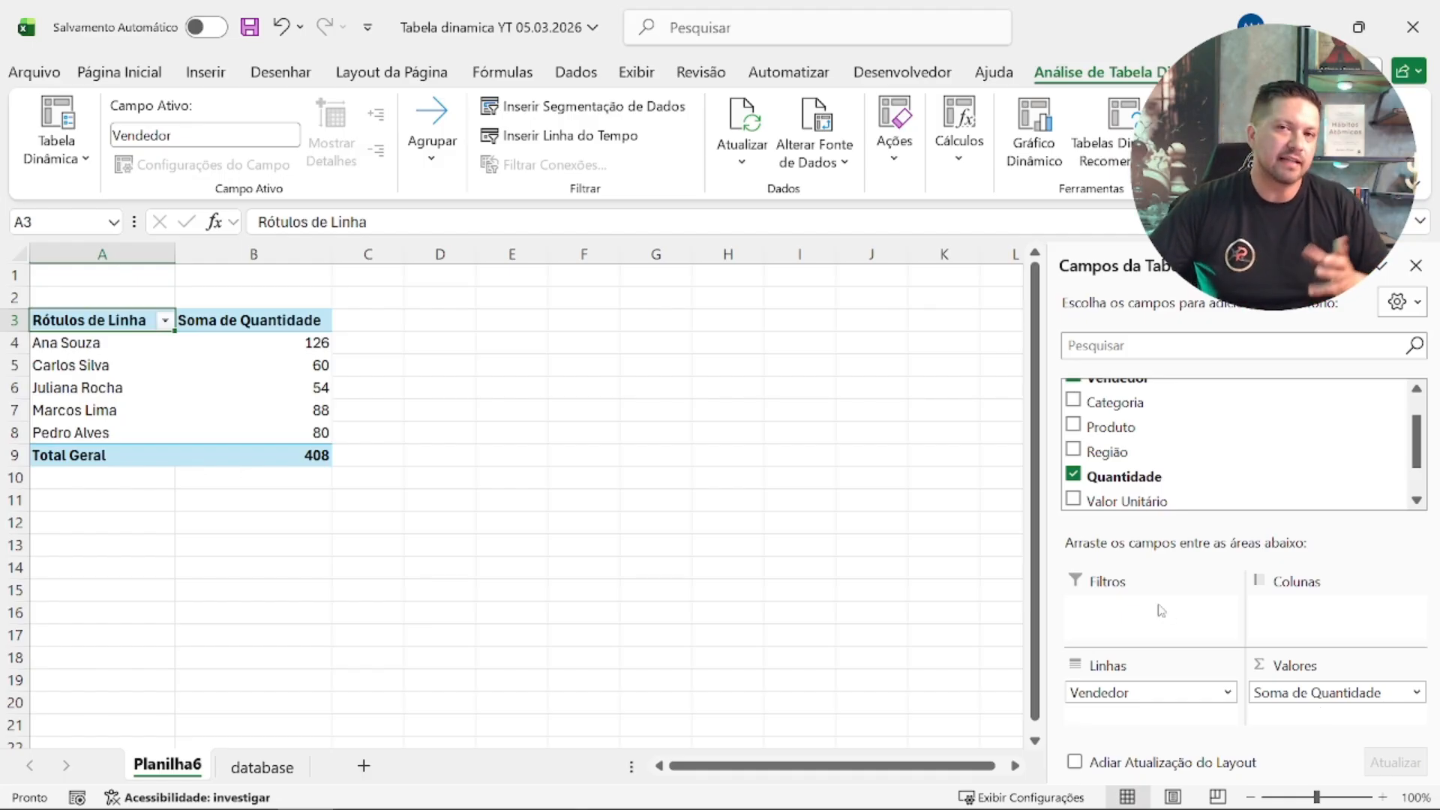
Step: Examine the summed quantity for the sellers in the pivot table, ending on the grand total
click(94, 350)
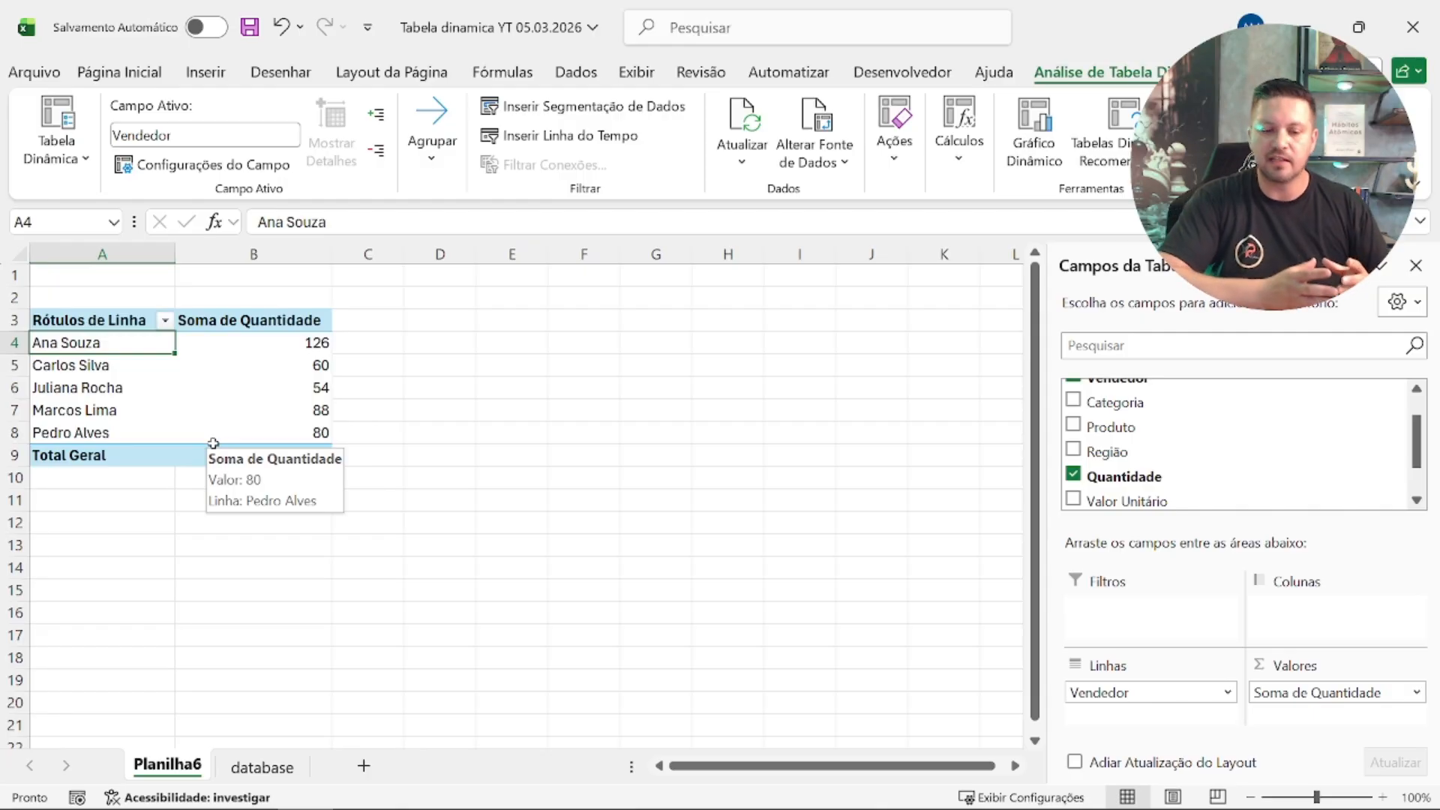
key(Right)
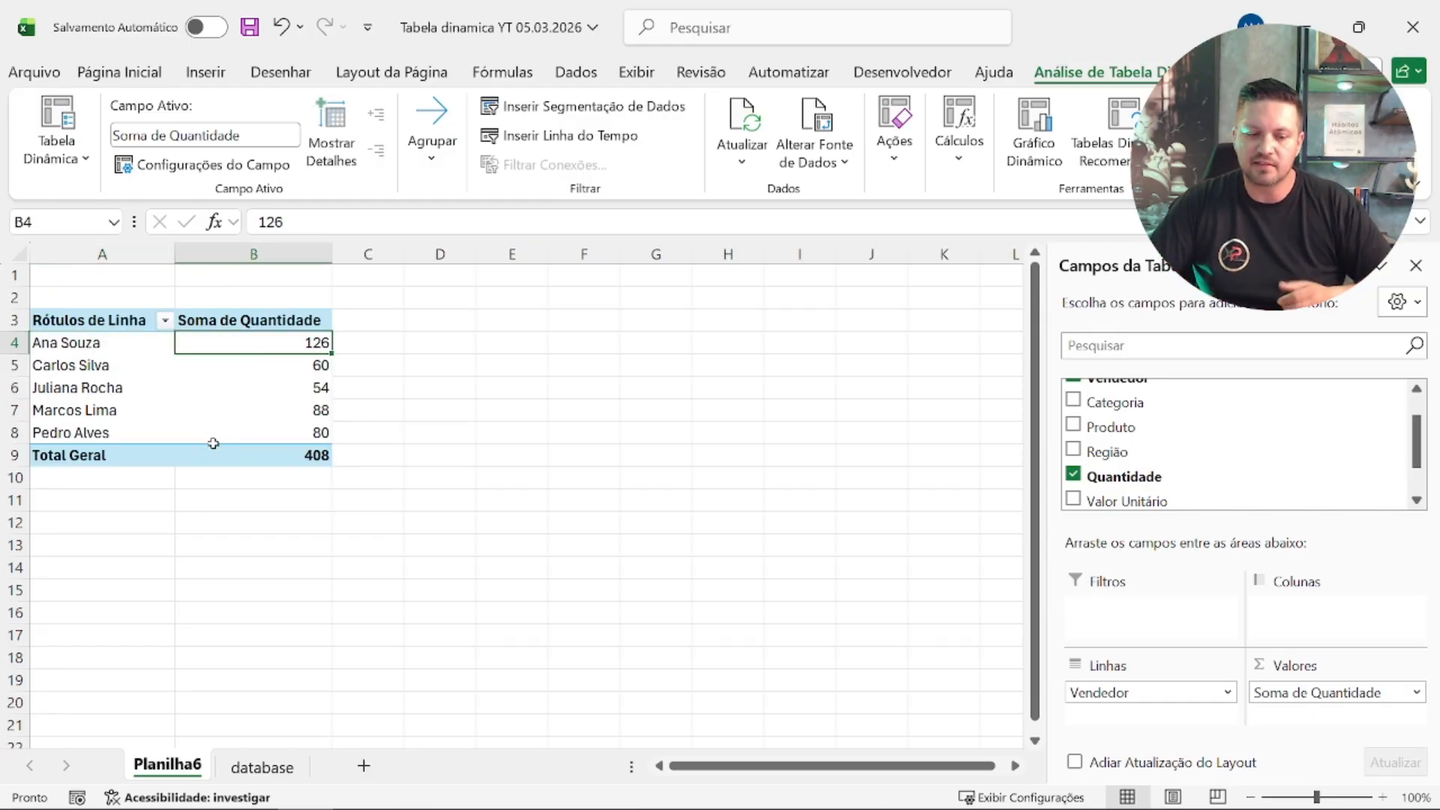
key(Down)
key(Left)
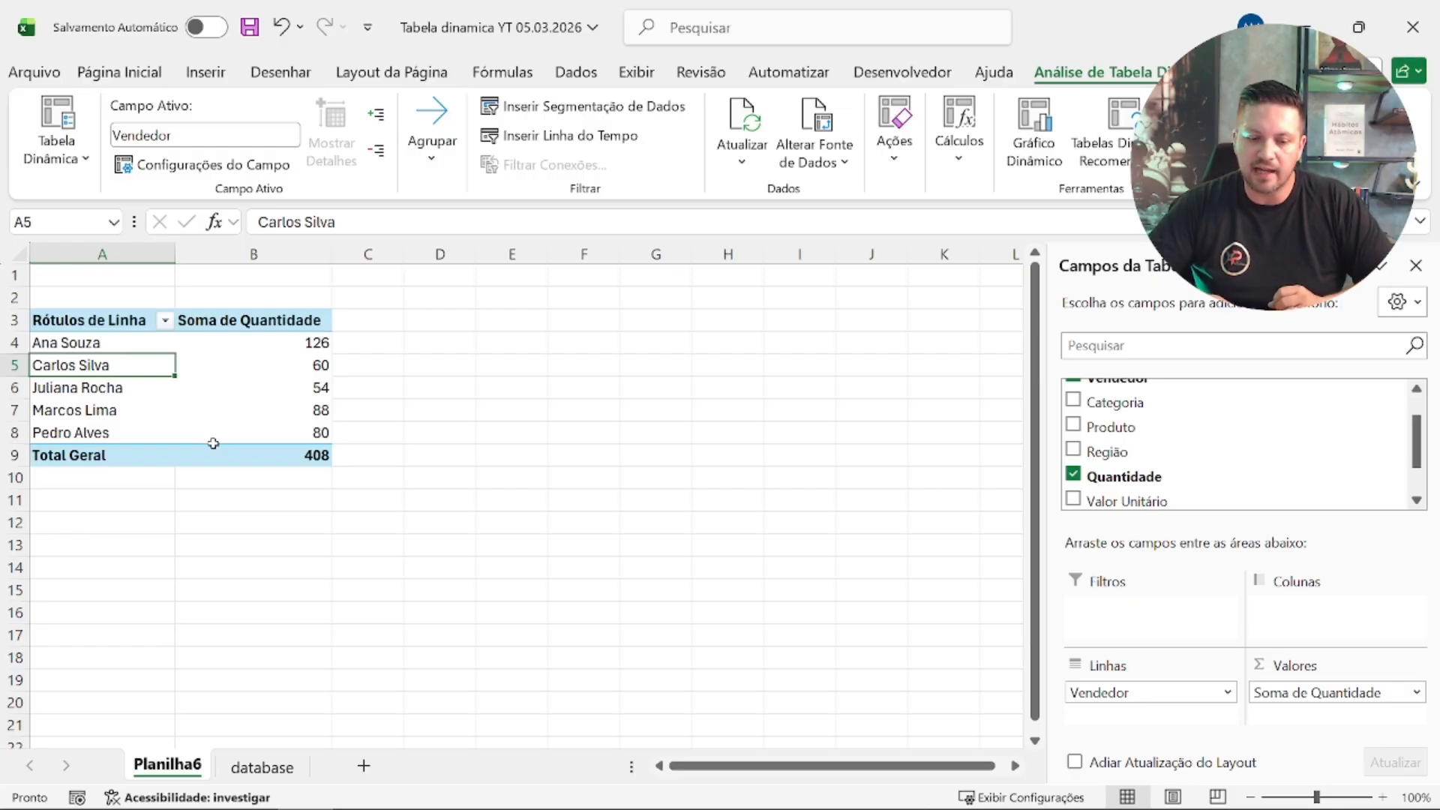
key(Down)
key(Down)
key(Down)
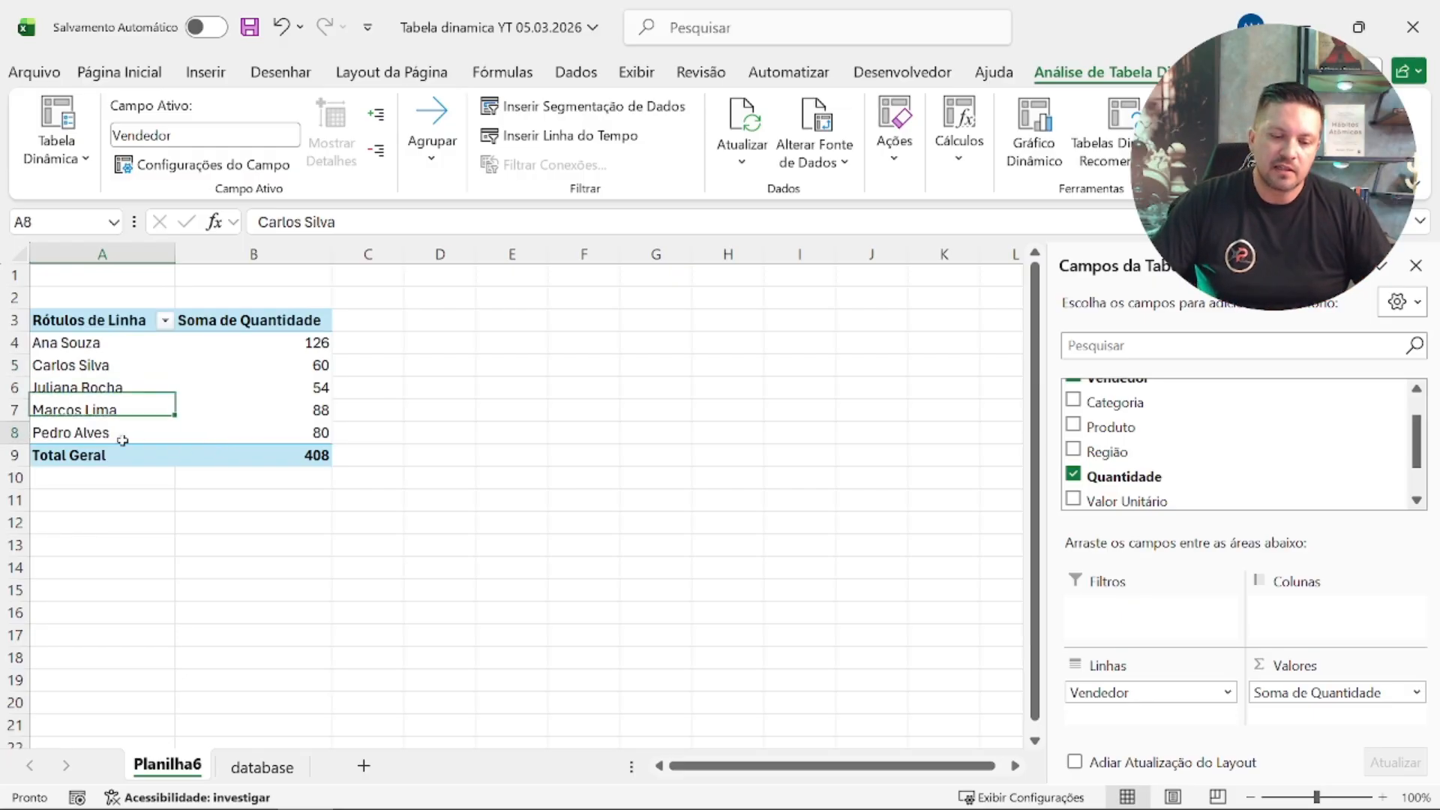
key(Right)
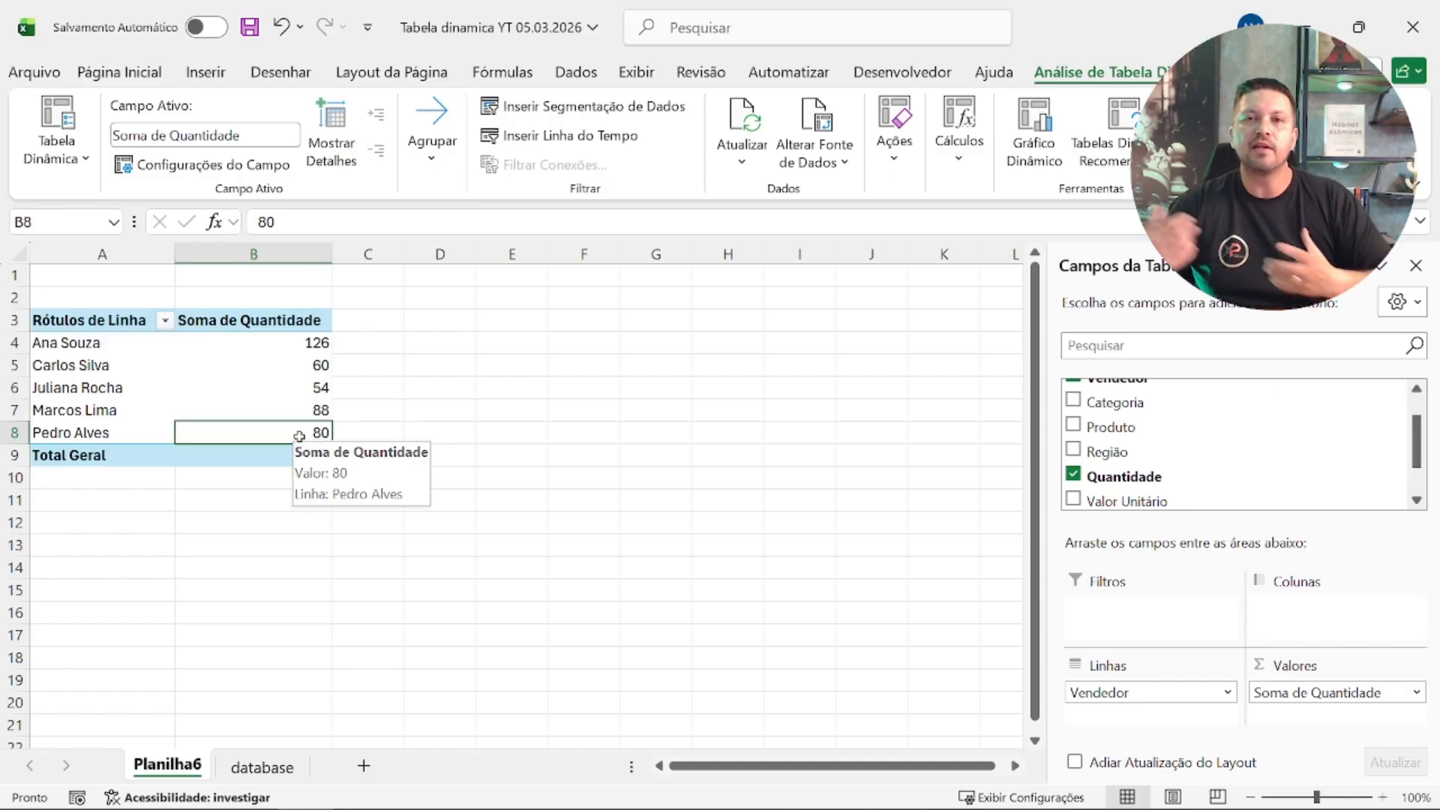
key(Down)
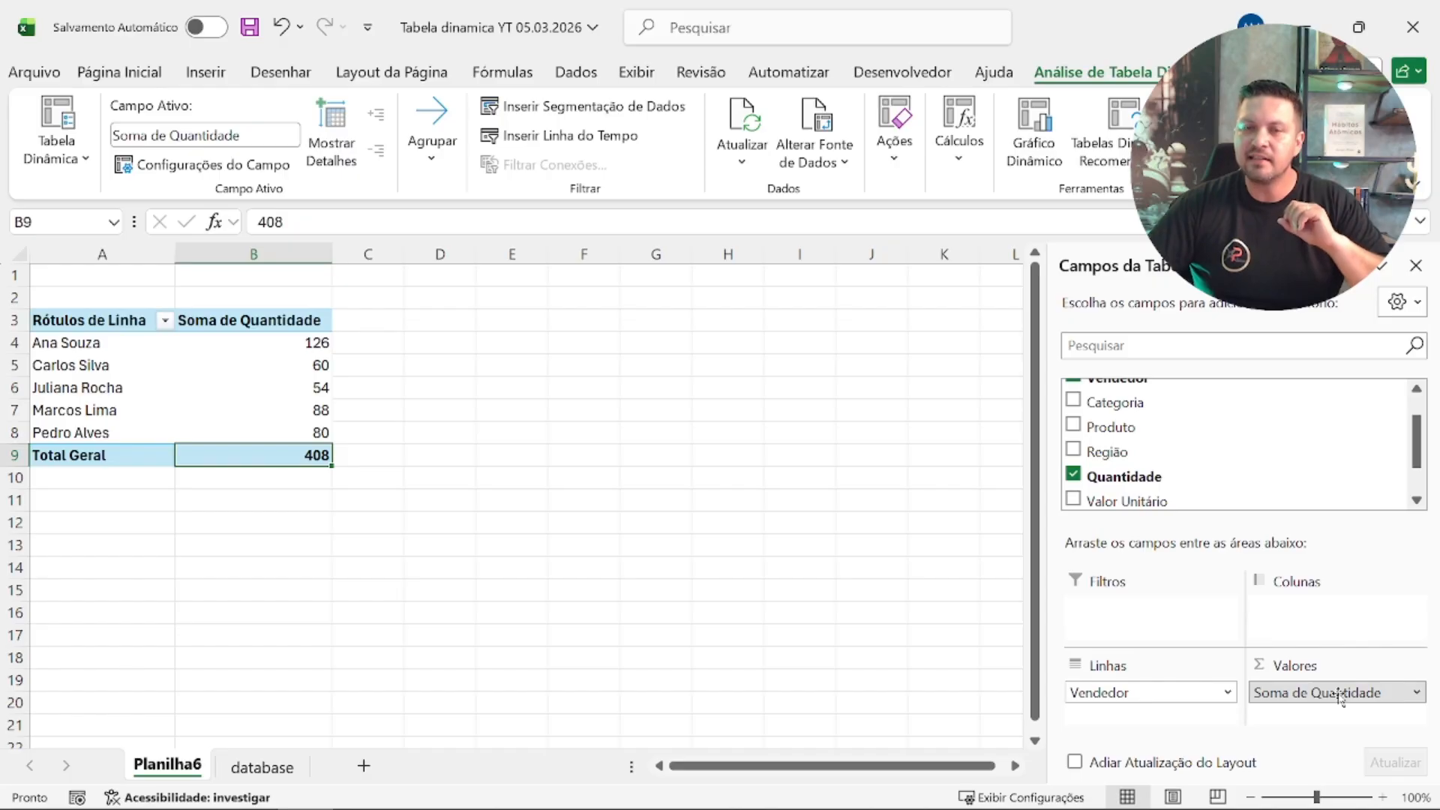
Step: Take Quantidade out of the pivot table's values and add it back as a sum
drag(1341, 695, 1310, 414)
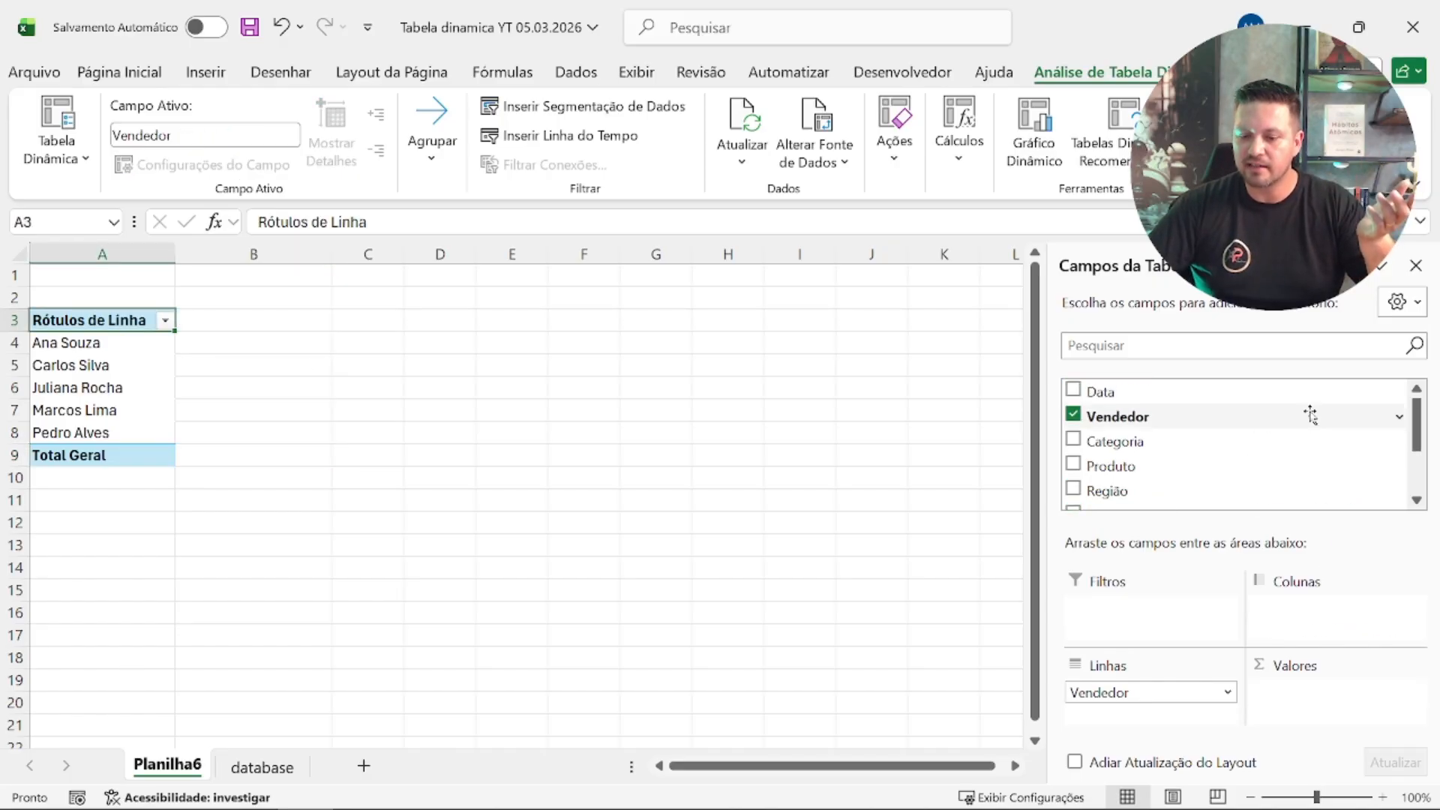
scroll(1310, 414, down, 2)
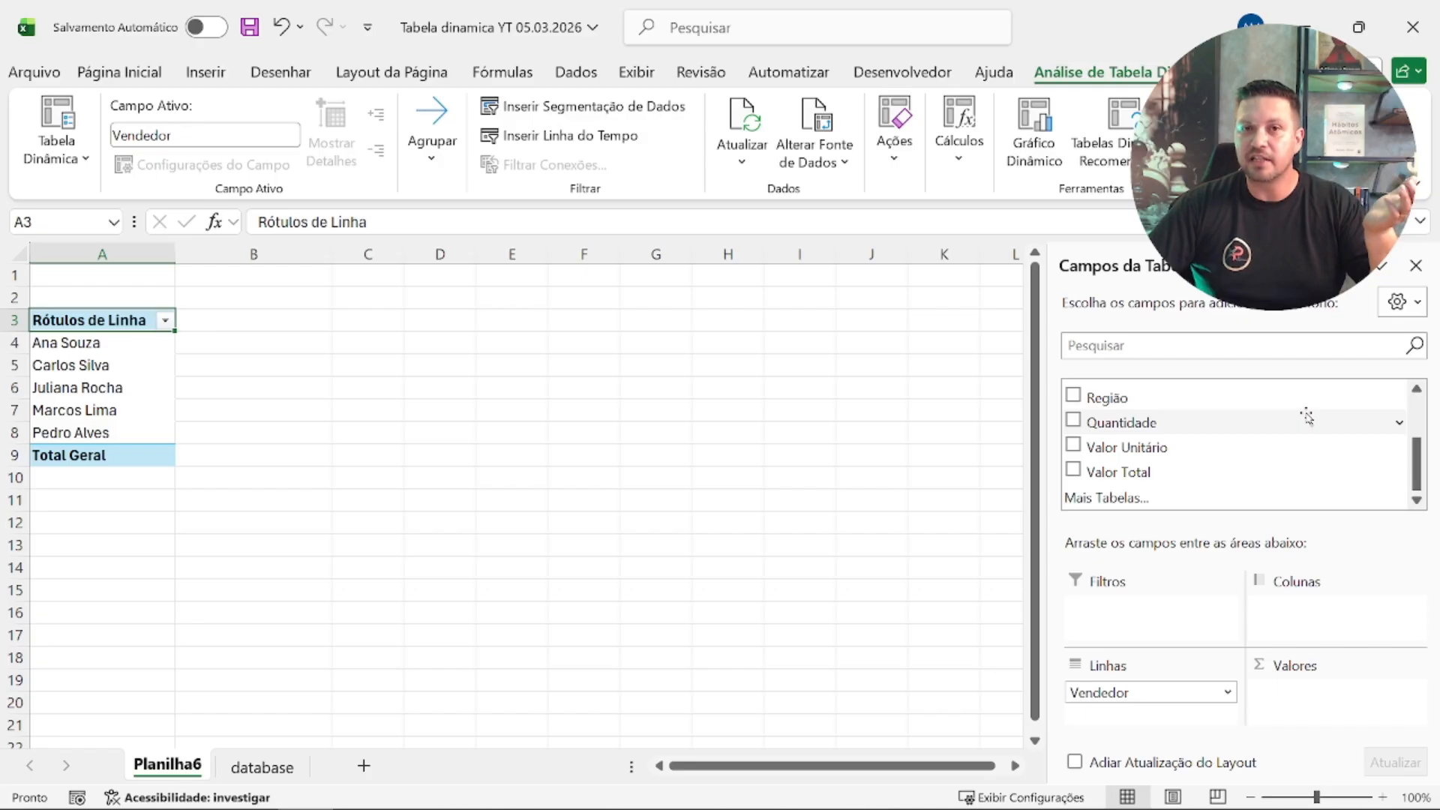
mouse_move(1209, 421)
mouse_down()
mouse_move(1318, 707)
mouse_move(1297, 684)
mouse_up()
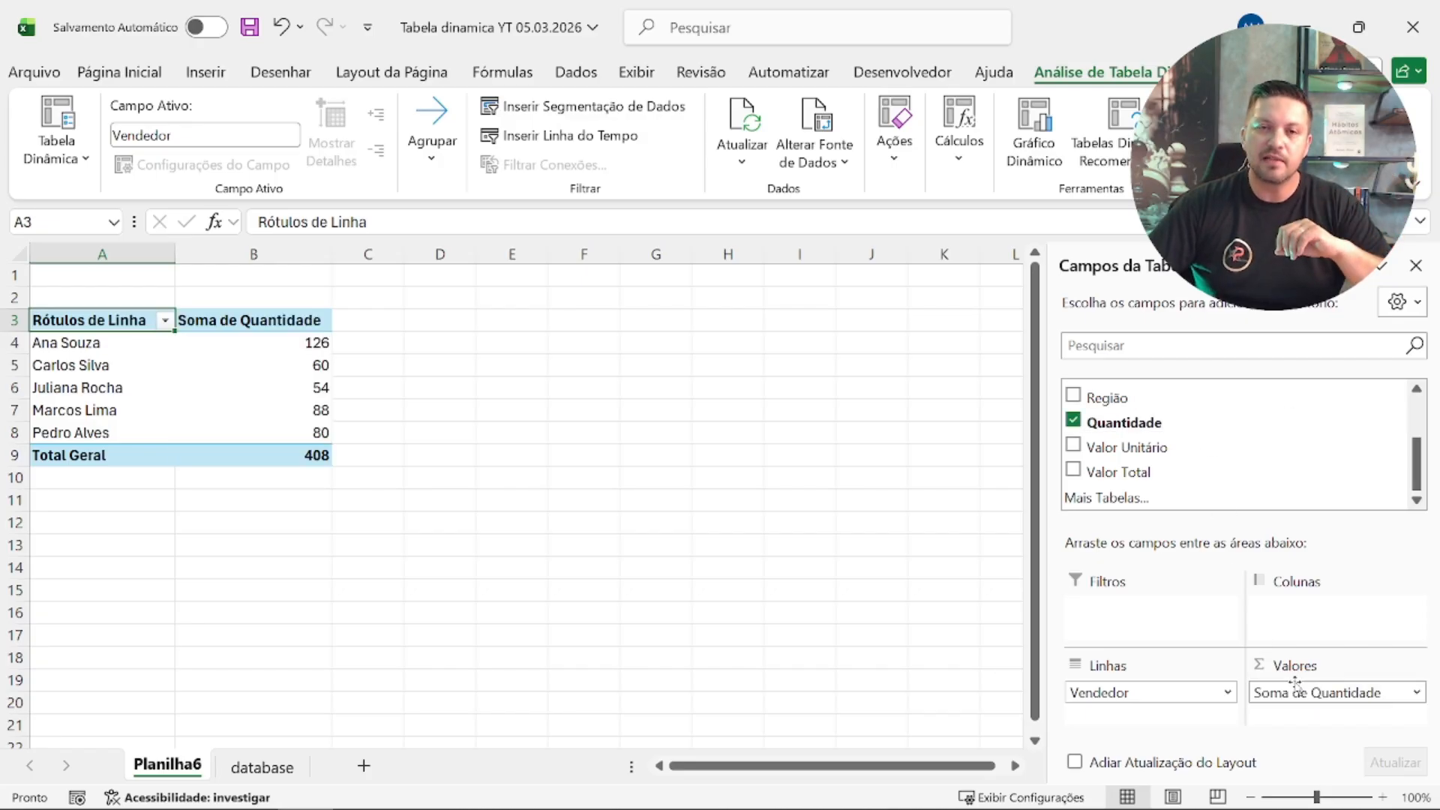
Step: Remove the Quantidade field from the pivot table, keeping Vendedor in the rows
scroll(1126, 420, up, 2)
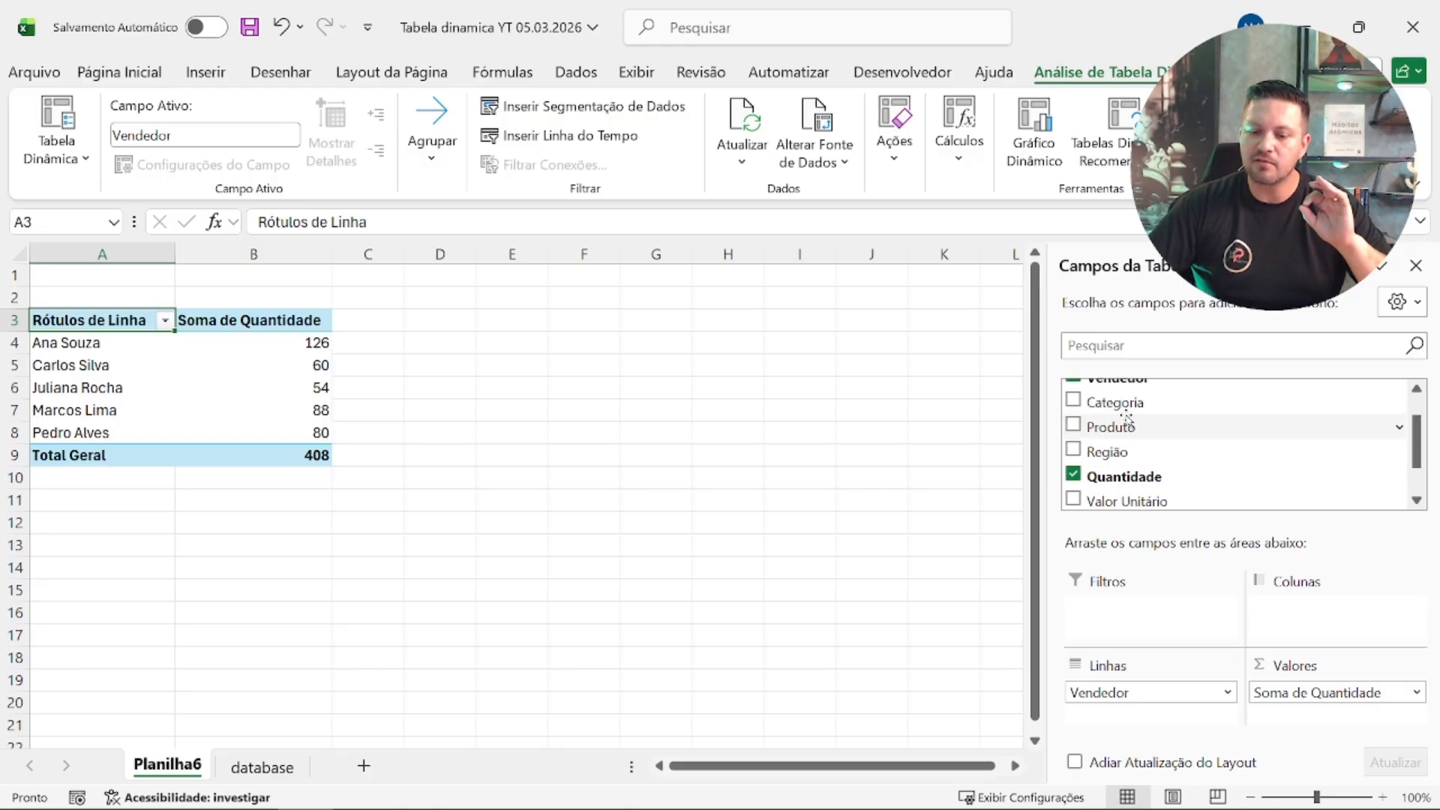
click(1074, 474)
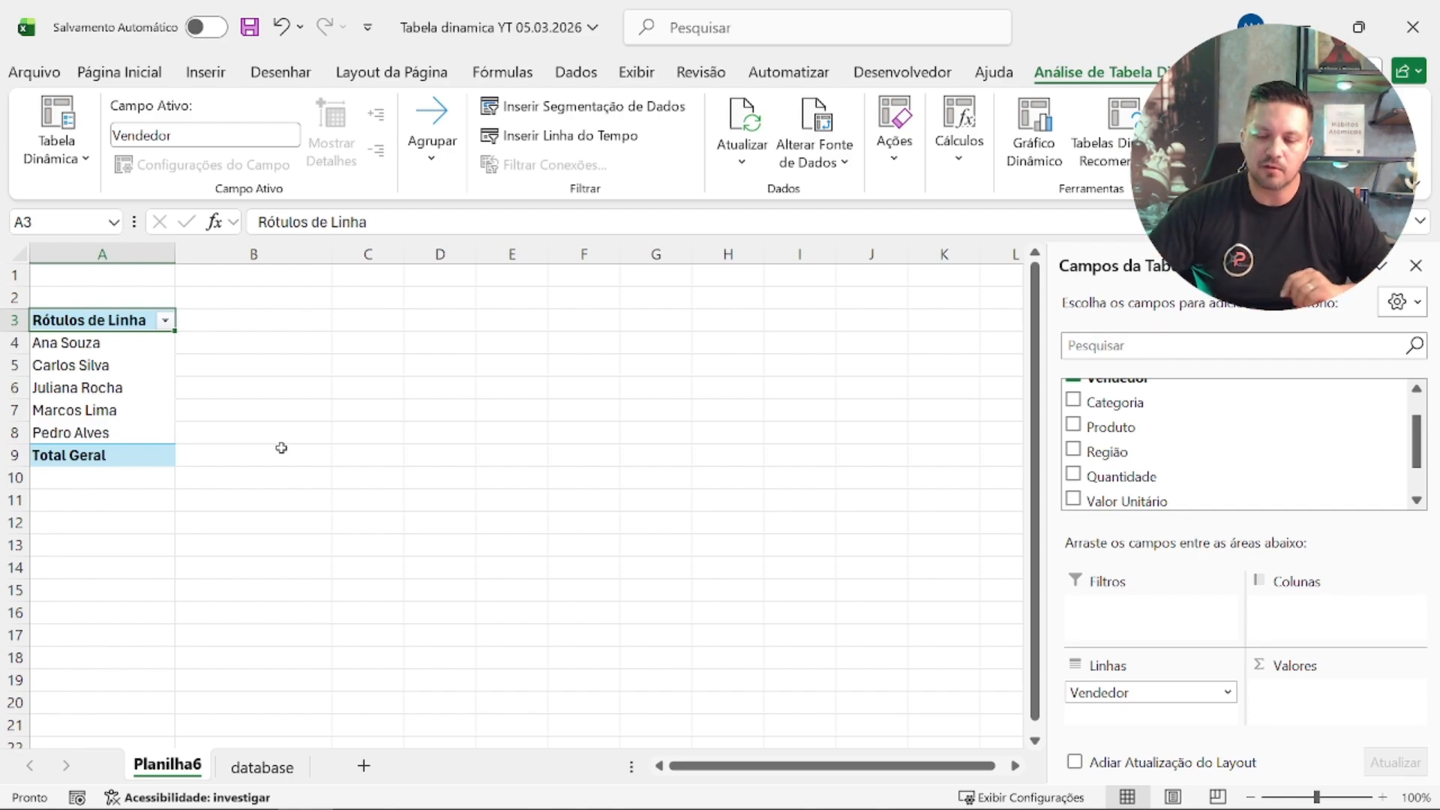
Step: Add Valor Total to the pivot table's values as a sum
scroll(1167, 455, down, 2)
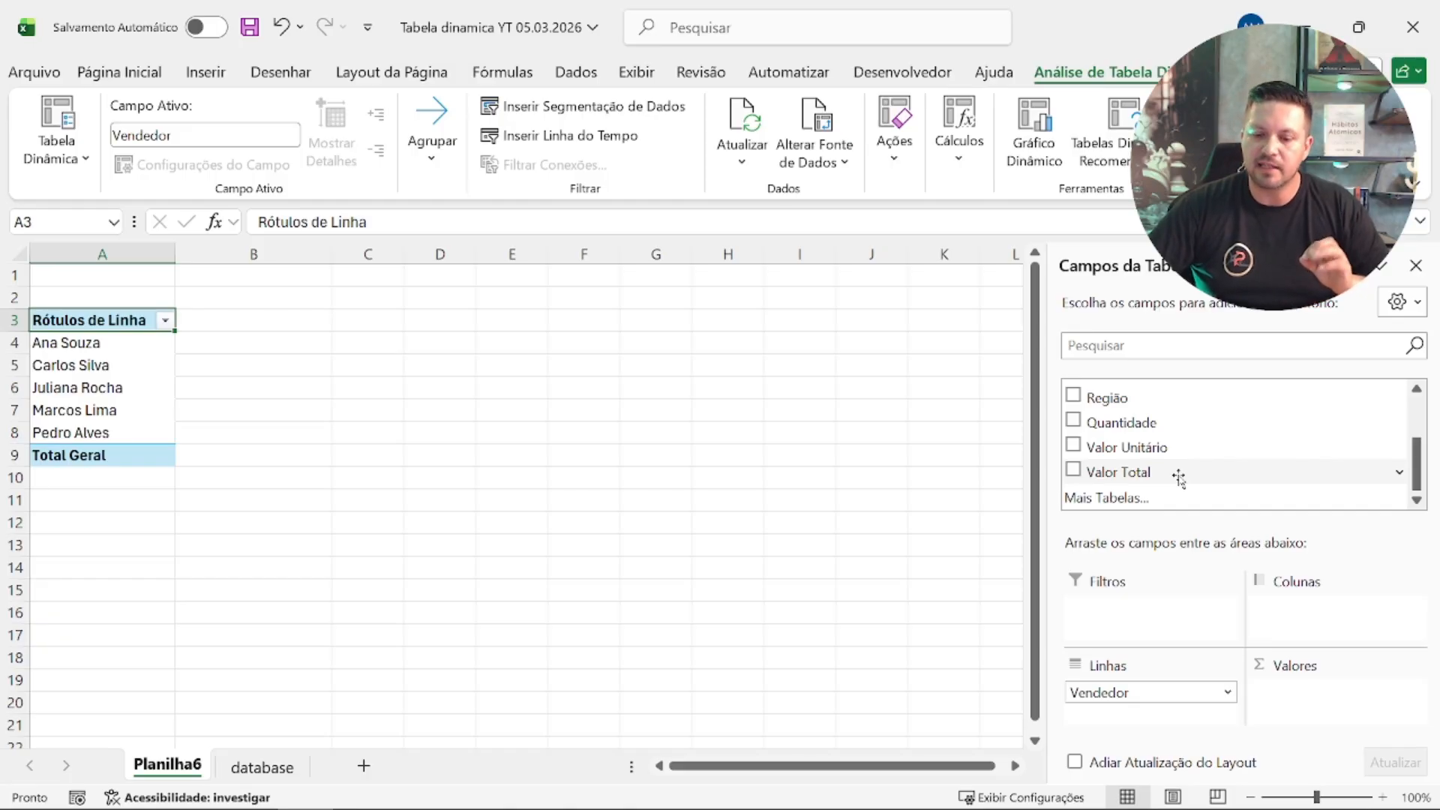
drag(1179, 479, 1346, 731)
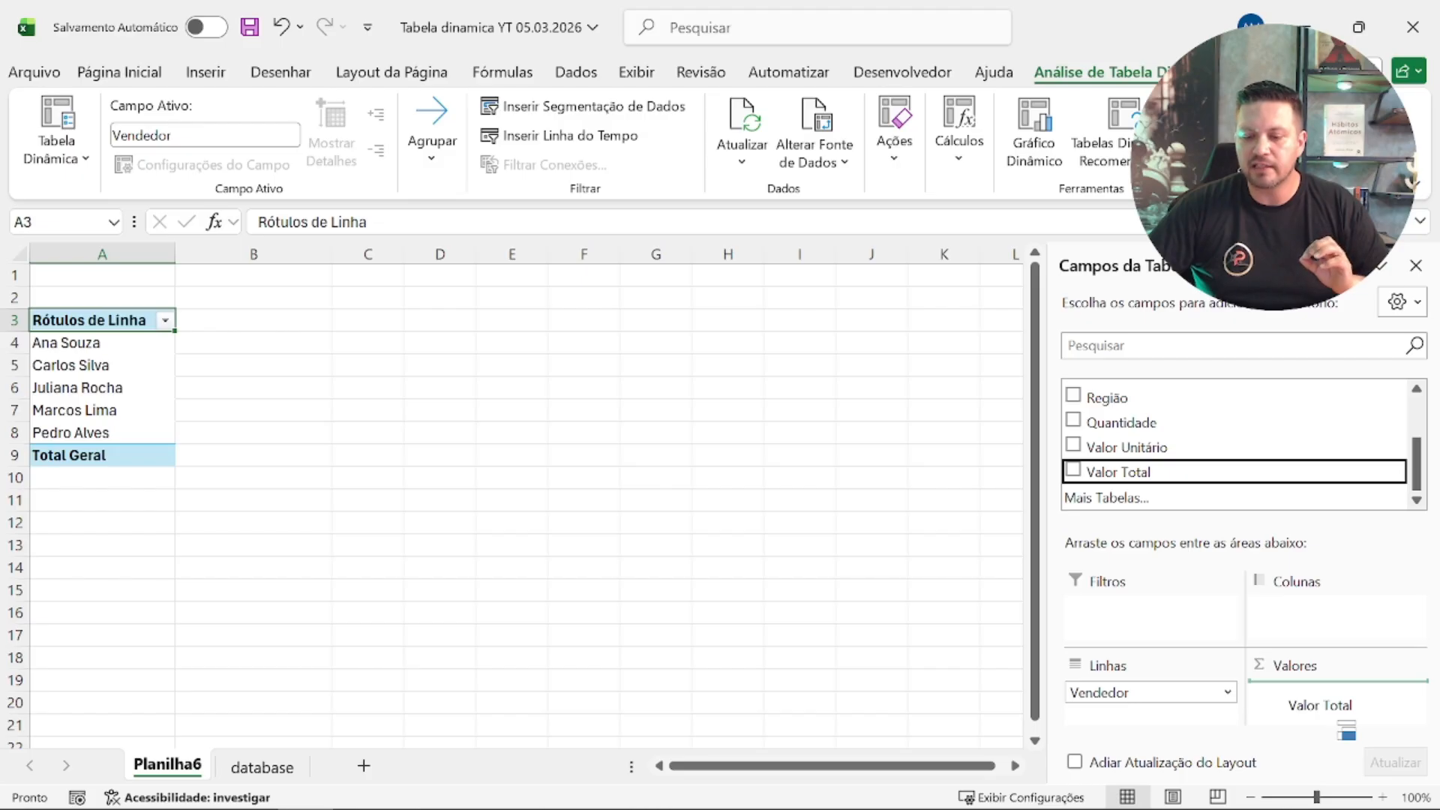
drag(1346, 730, 1324, 711)
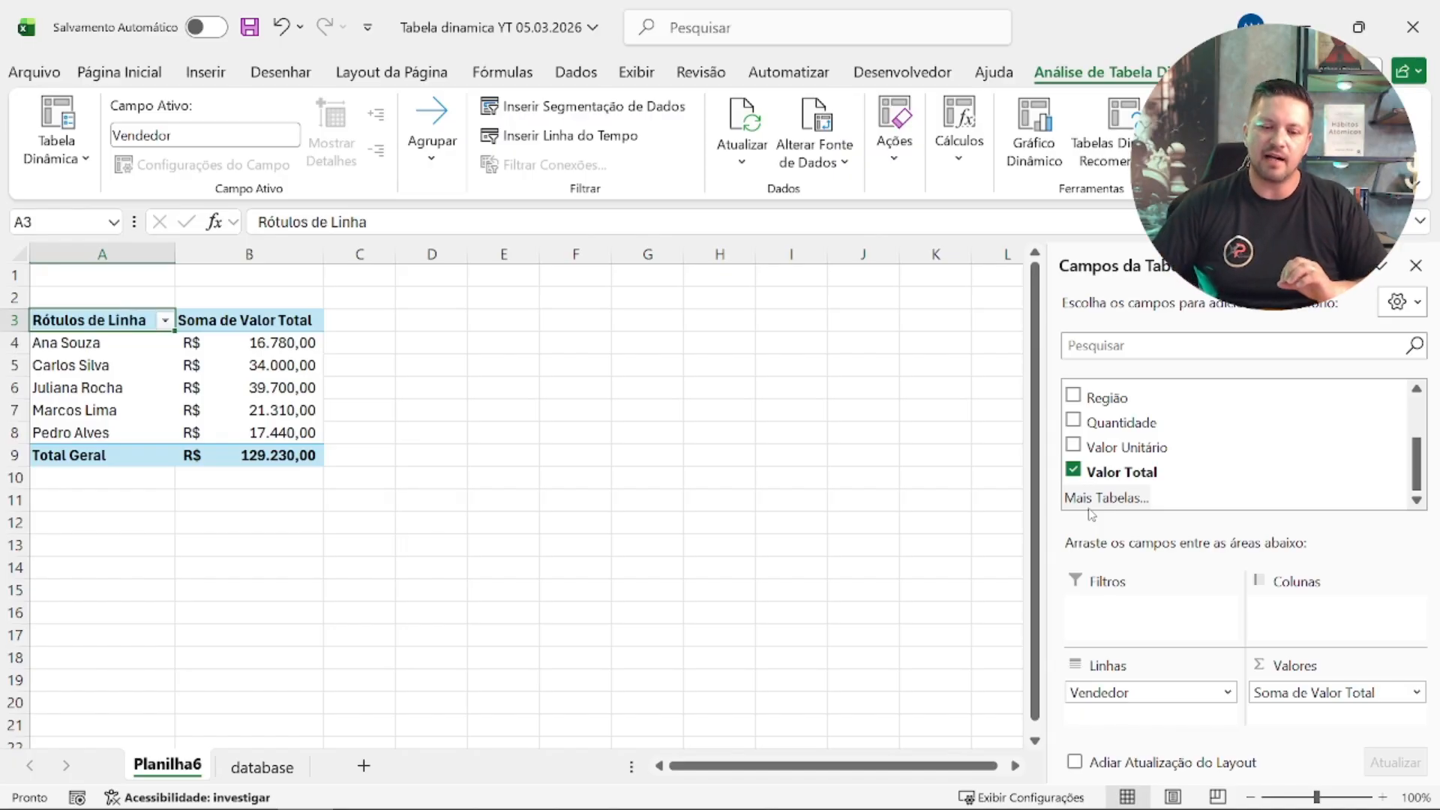
Step: Copy the whole seller pivot table, A3:B9, and paste the copy at D3
drag(126, 322, 311, 471)
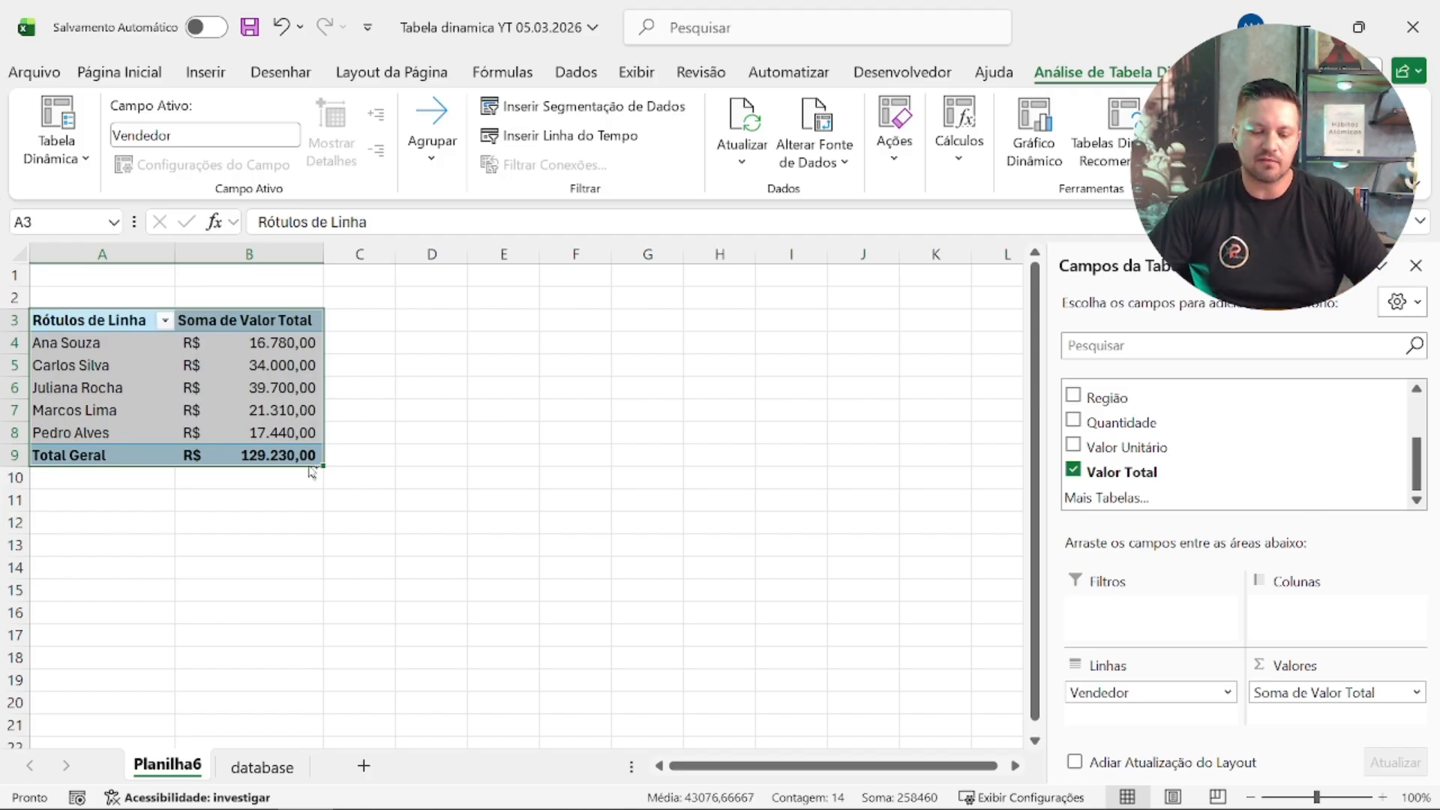
key(ctrl+c)
key(ctrl+v)
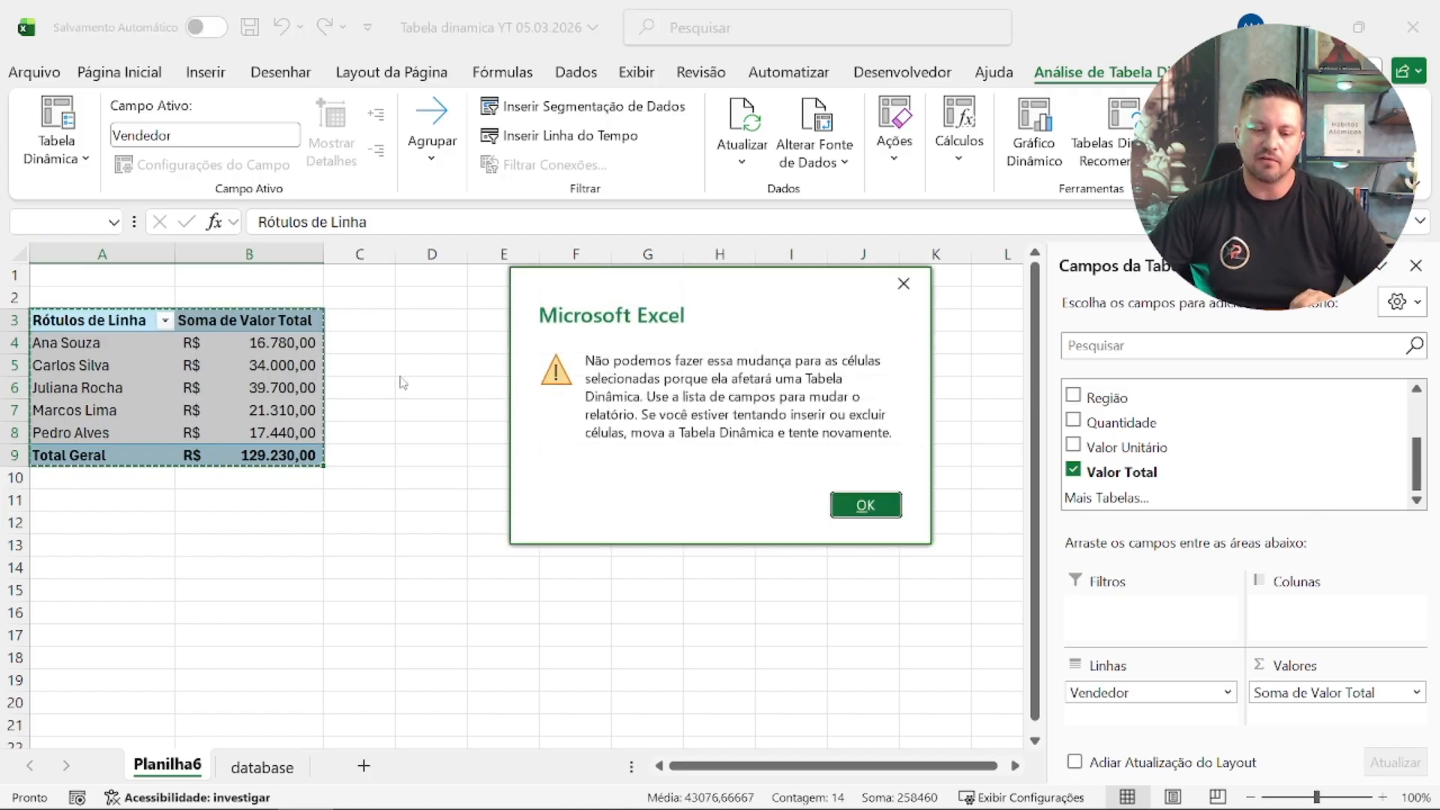
click(860, 510)
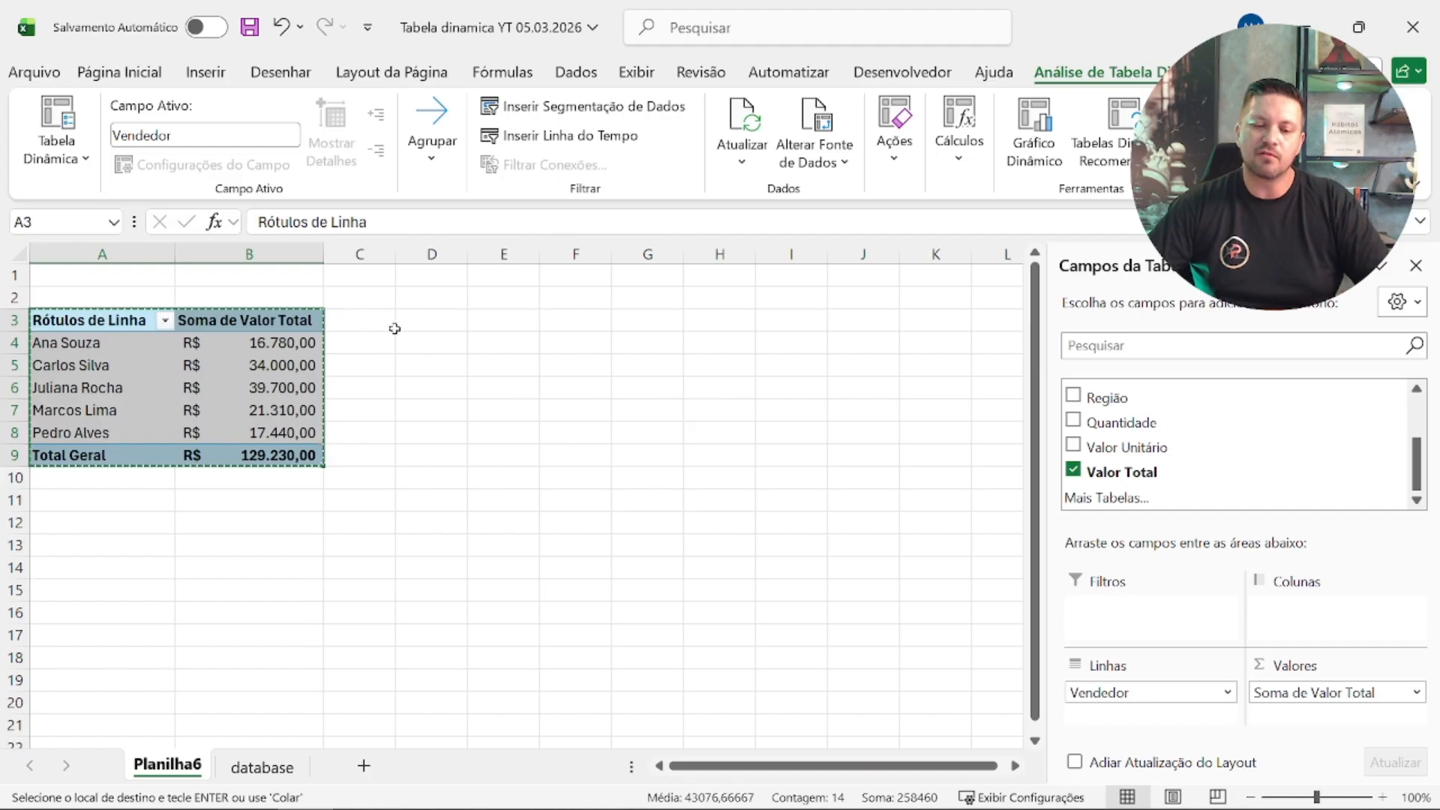
click(350, 312)
click(408, 315)
key(ctrl+v)
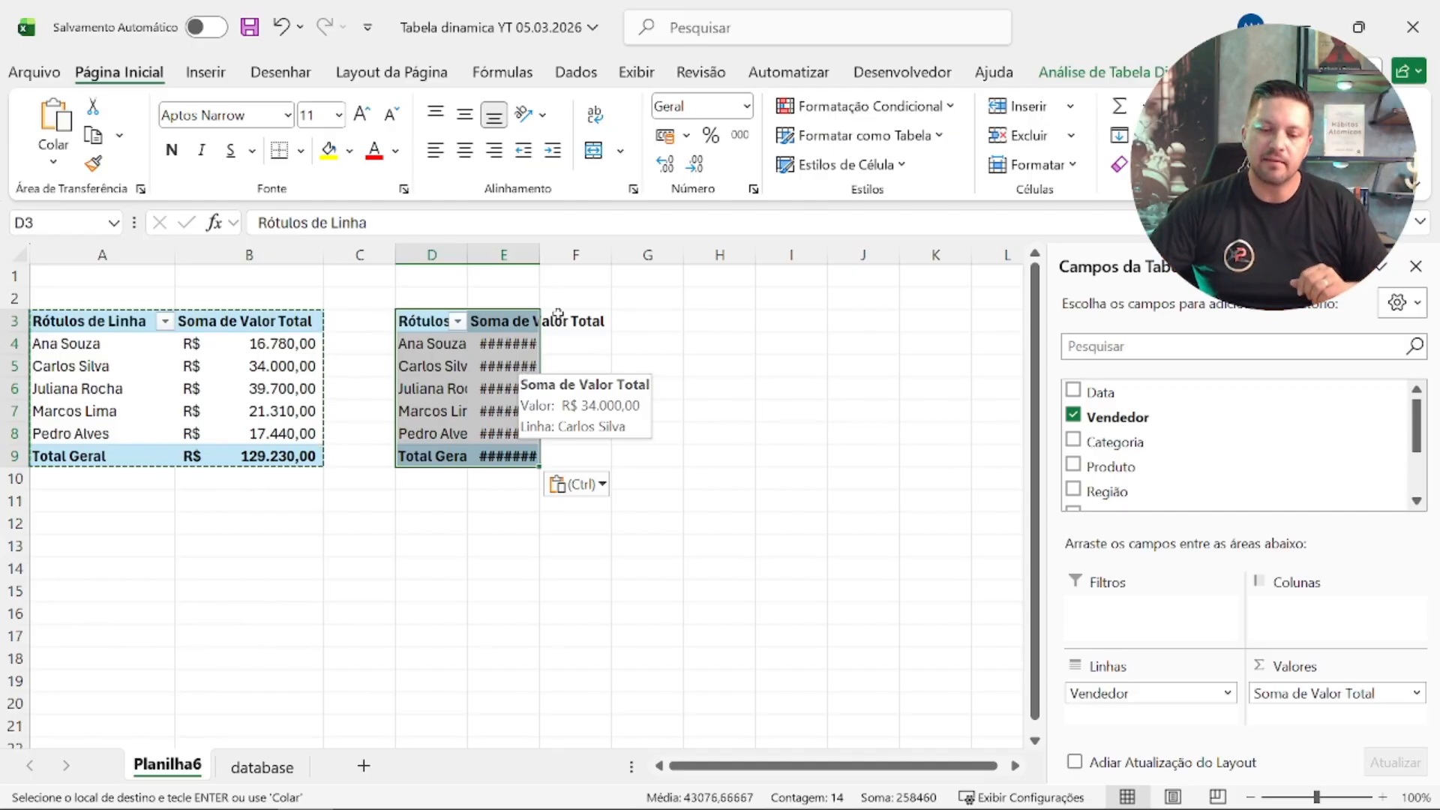
Step: Fit columns D and E to the contents of the copied pivot table
drag(540, 257, 540, 256)
double_click(540, 257)
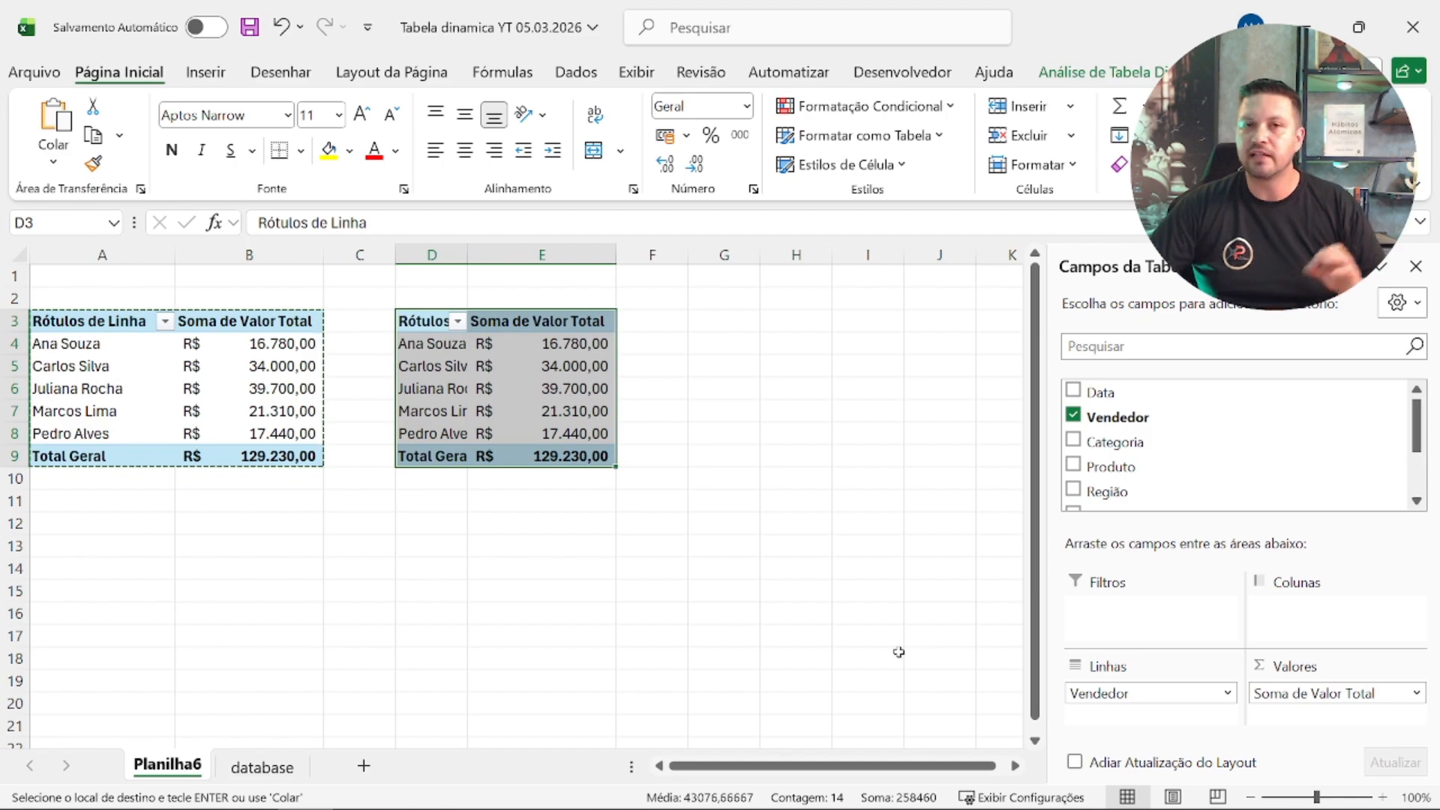
scroll(664, 418, up, 2)
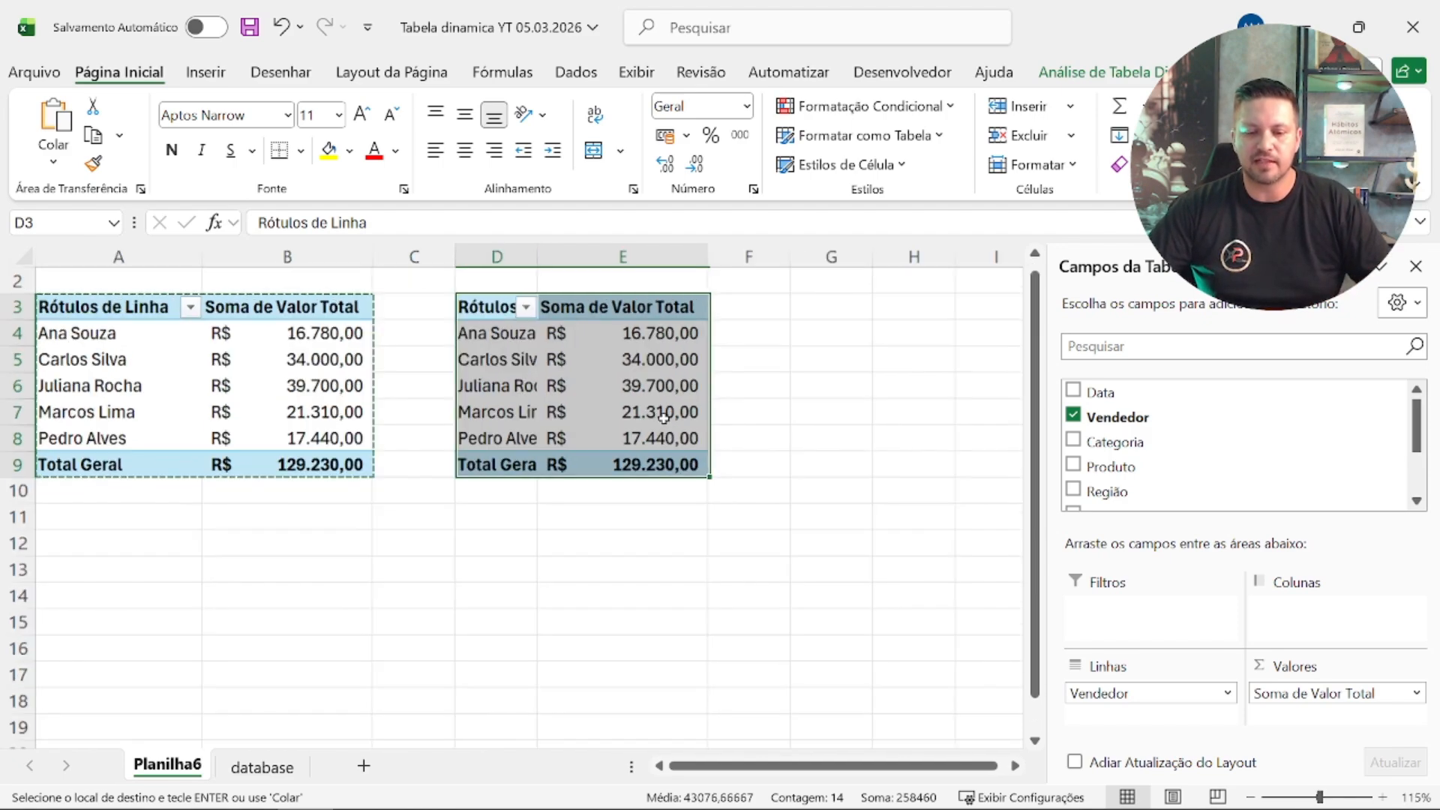
drag(828, 766, 877, 766)
scroll(577, 576, up, 1)
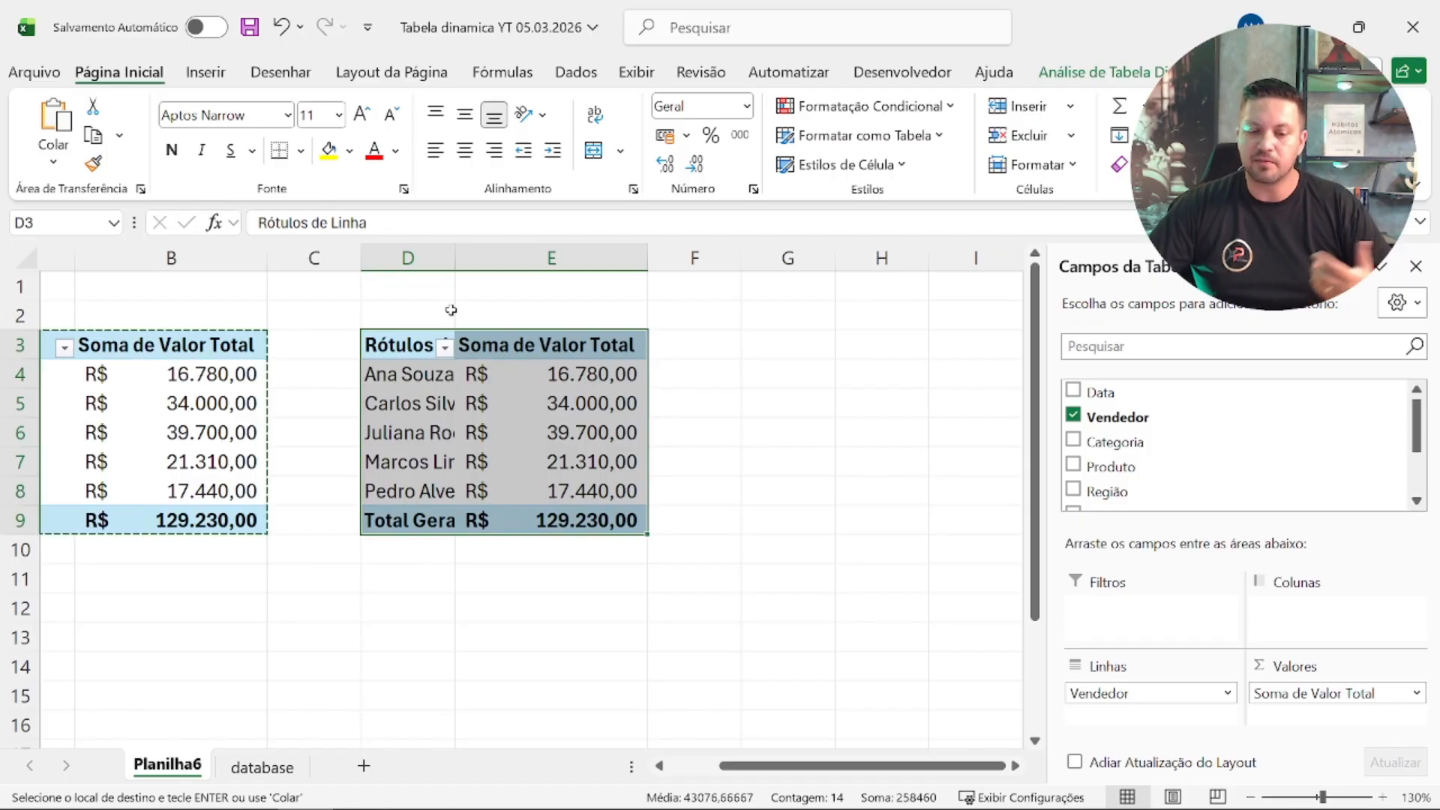
double_click(456, 255)
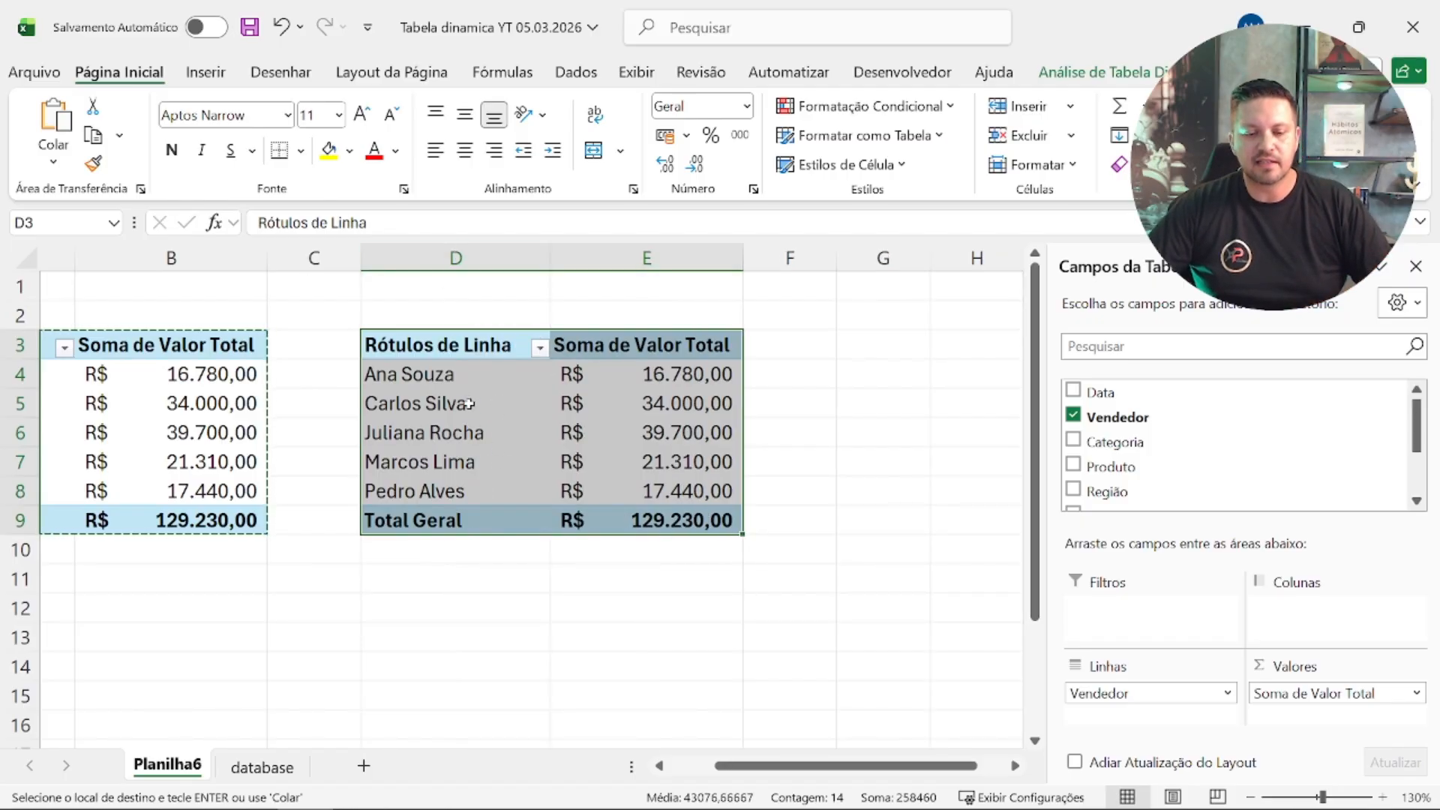
Step: Remove Vendedor and Valor Total from the copied pivot table at D3
scroll(469, 404, up, 1)
drag(880, 766, 959, 775)
scroll(836, 588, up, 1)
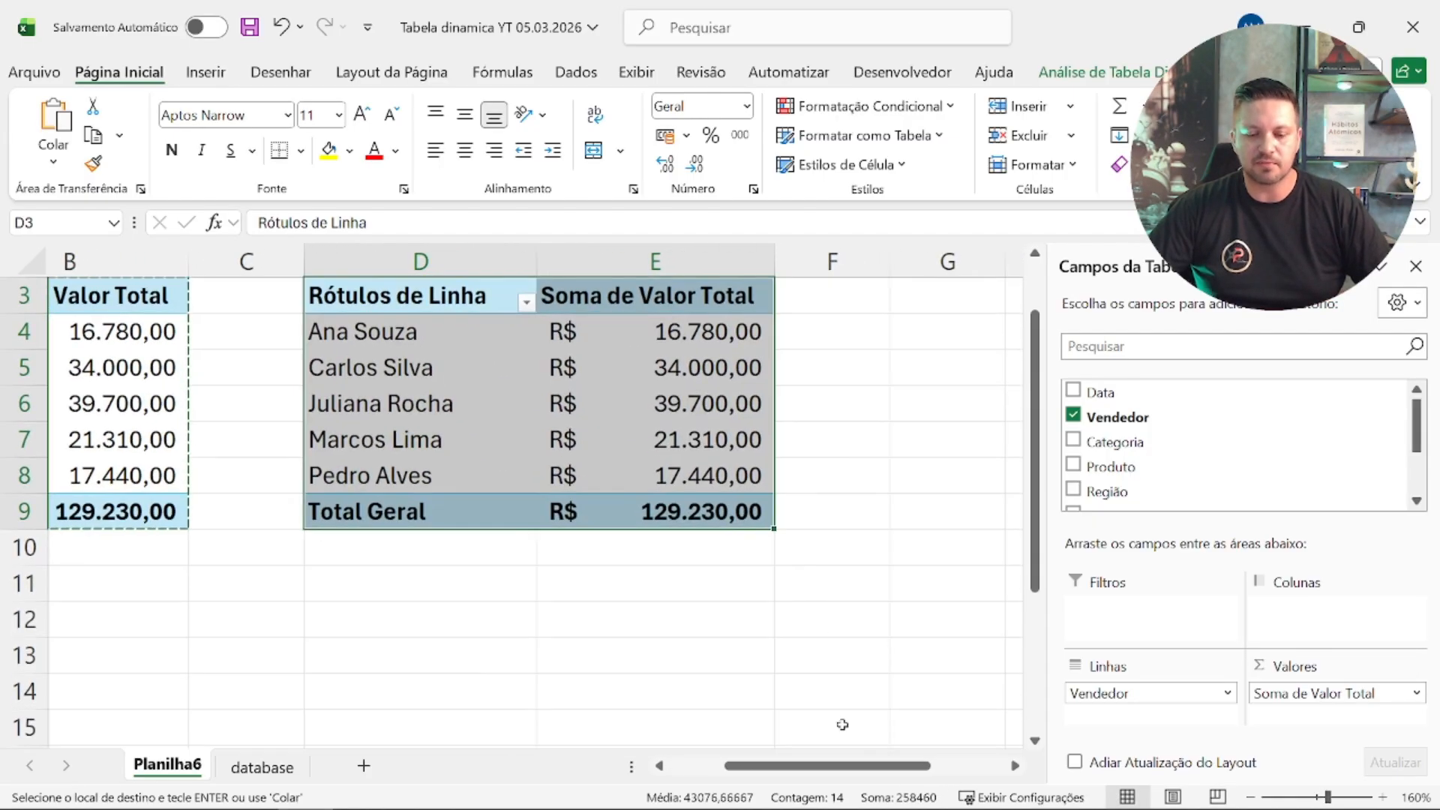
drag(864, 765, 926, 766)
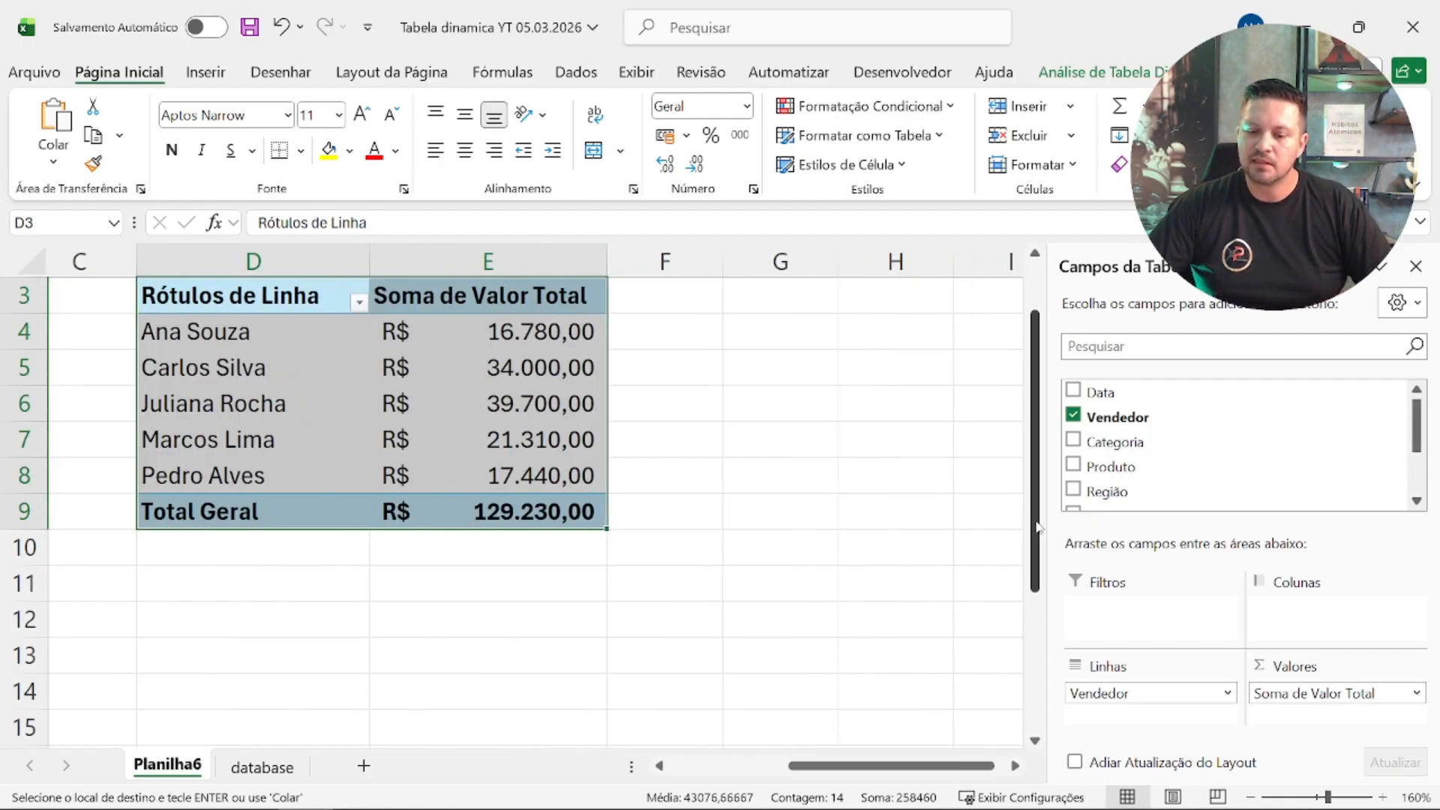
drag(1035, 525, 1035, 516)
click(685, 507)
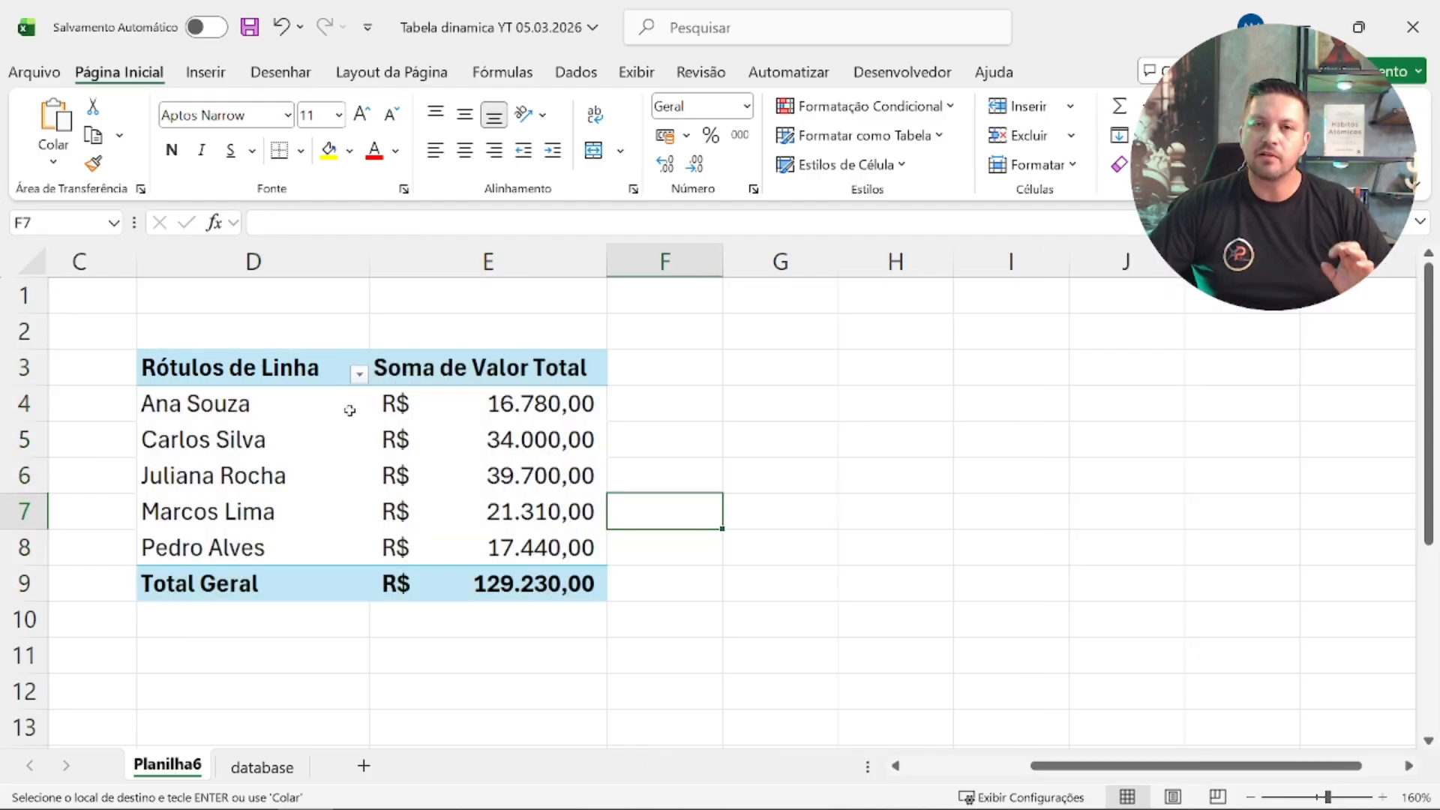
click(812, 443)
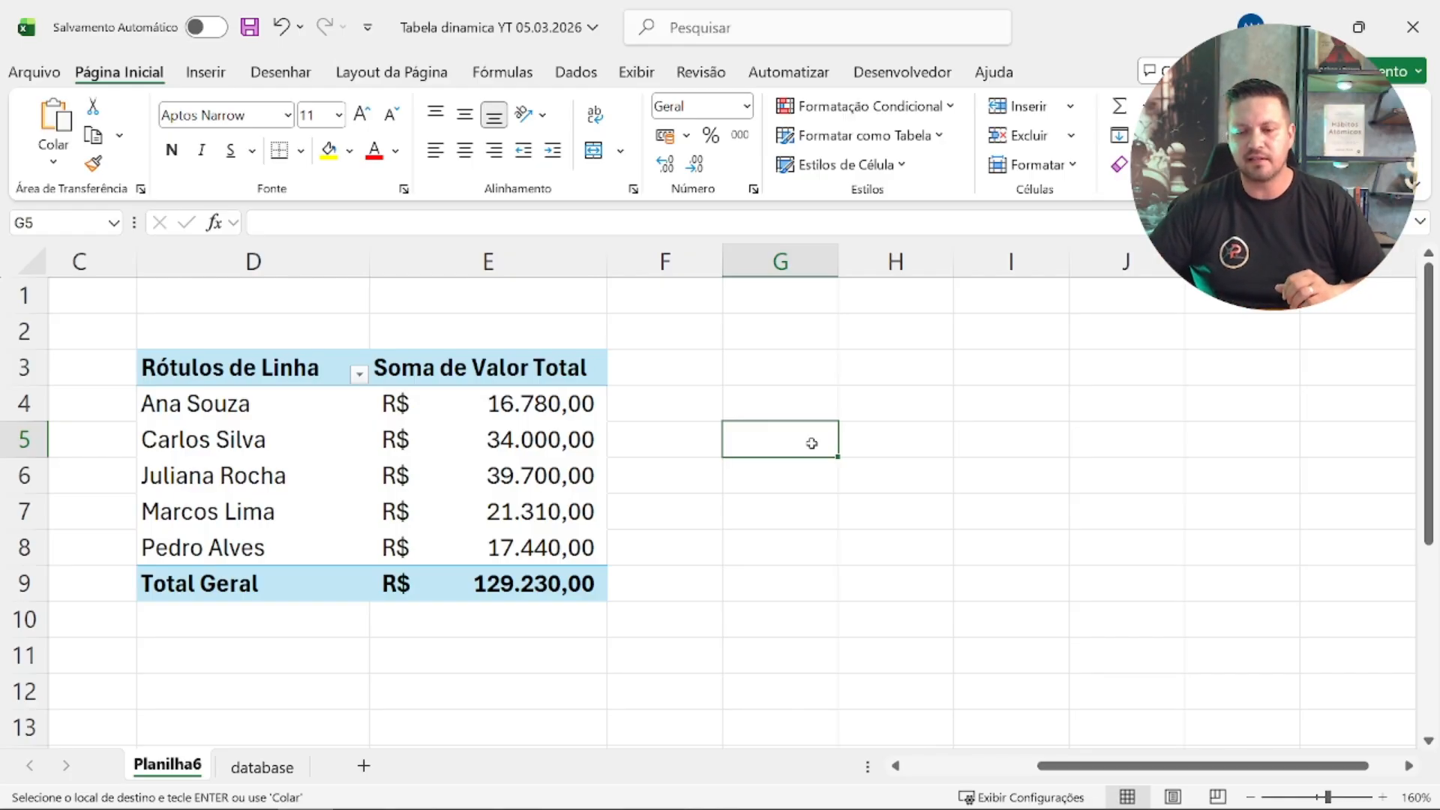
click(174, 367)
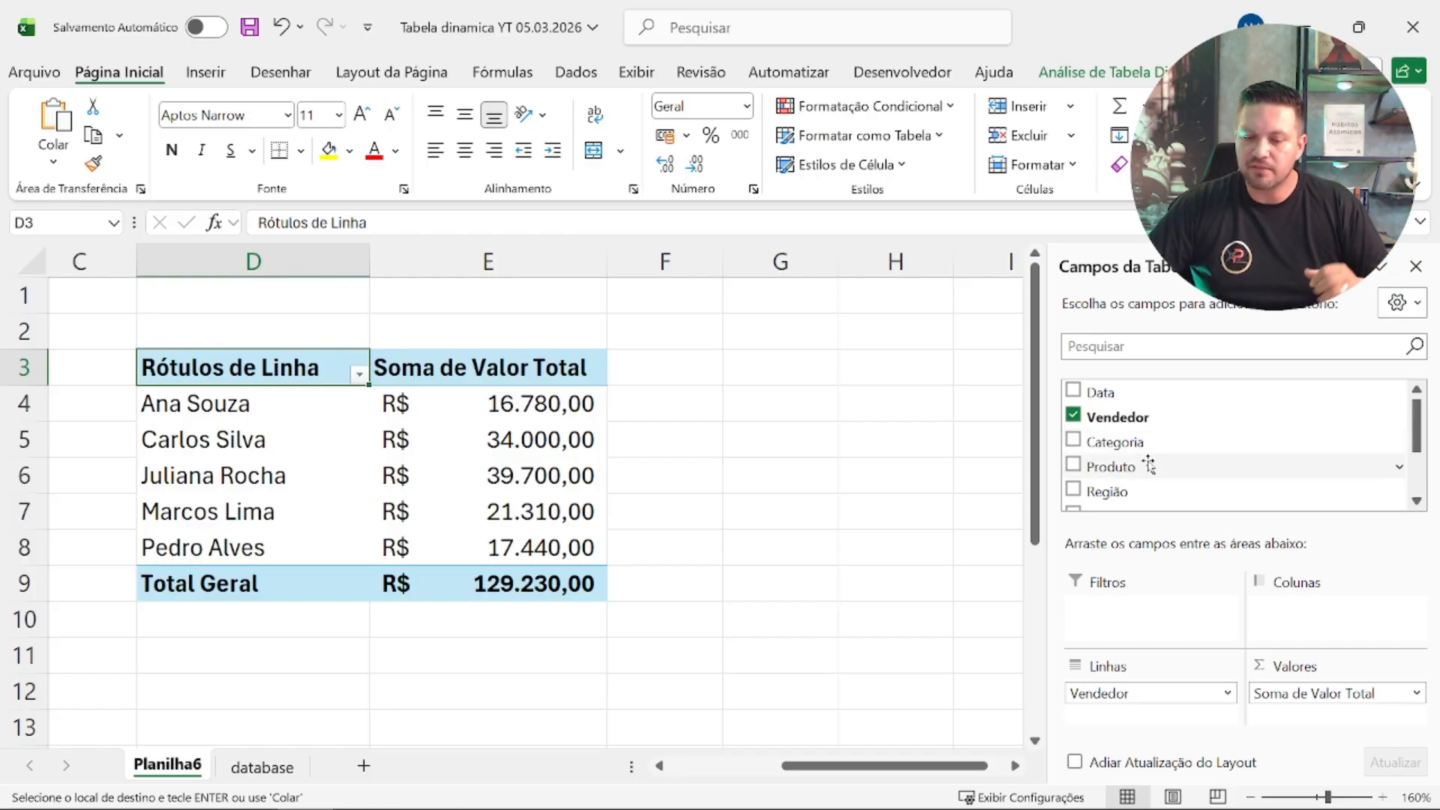
click(1072, 415)
scroll(1072, 420, down, 2)
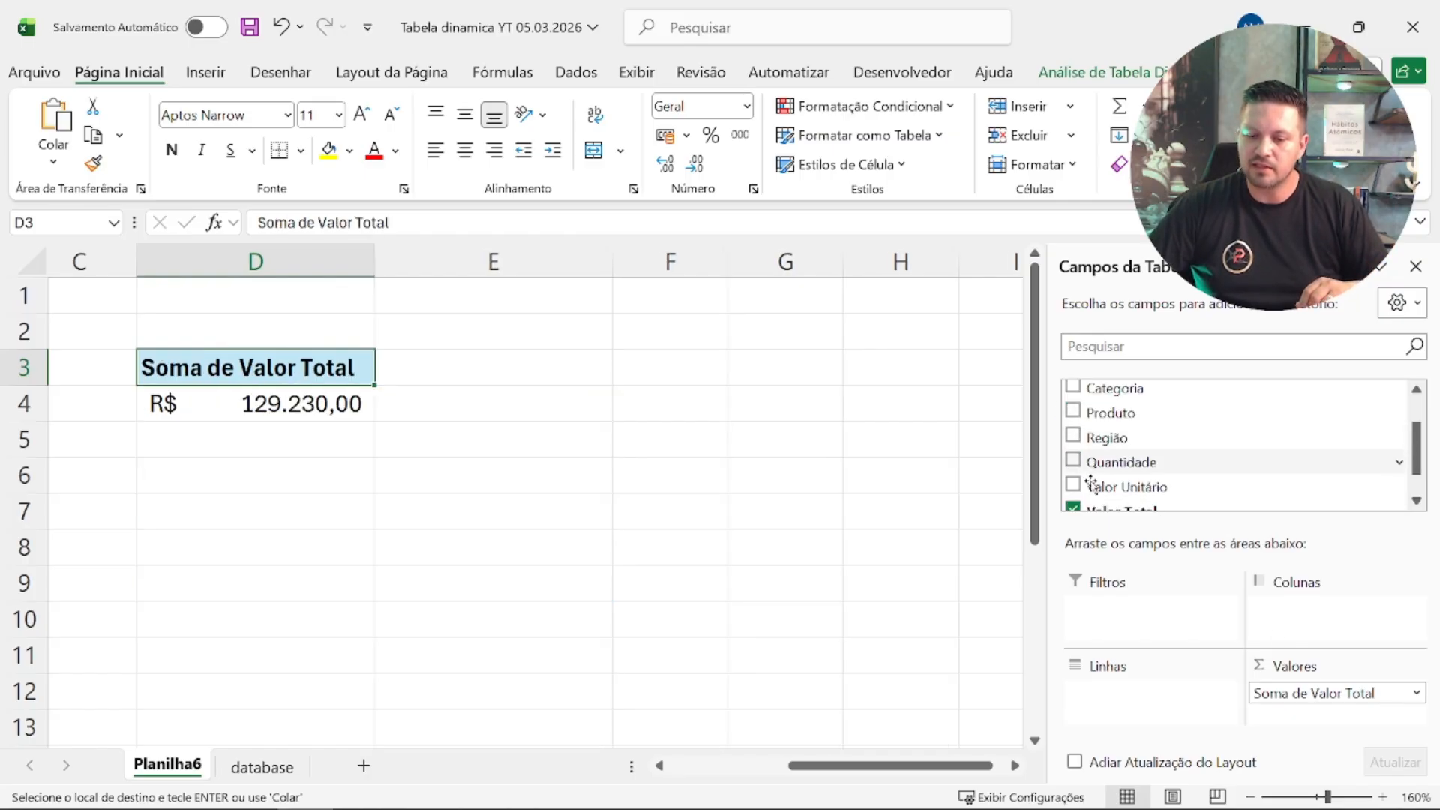
click(1081, 510)
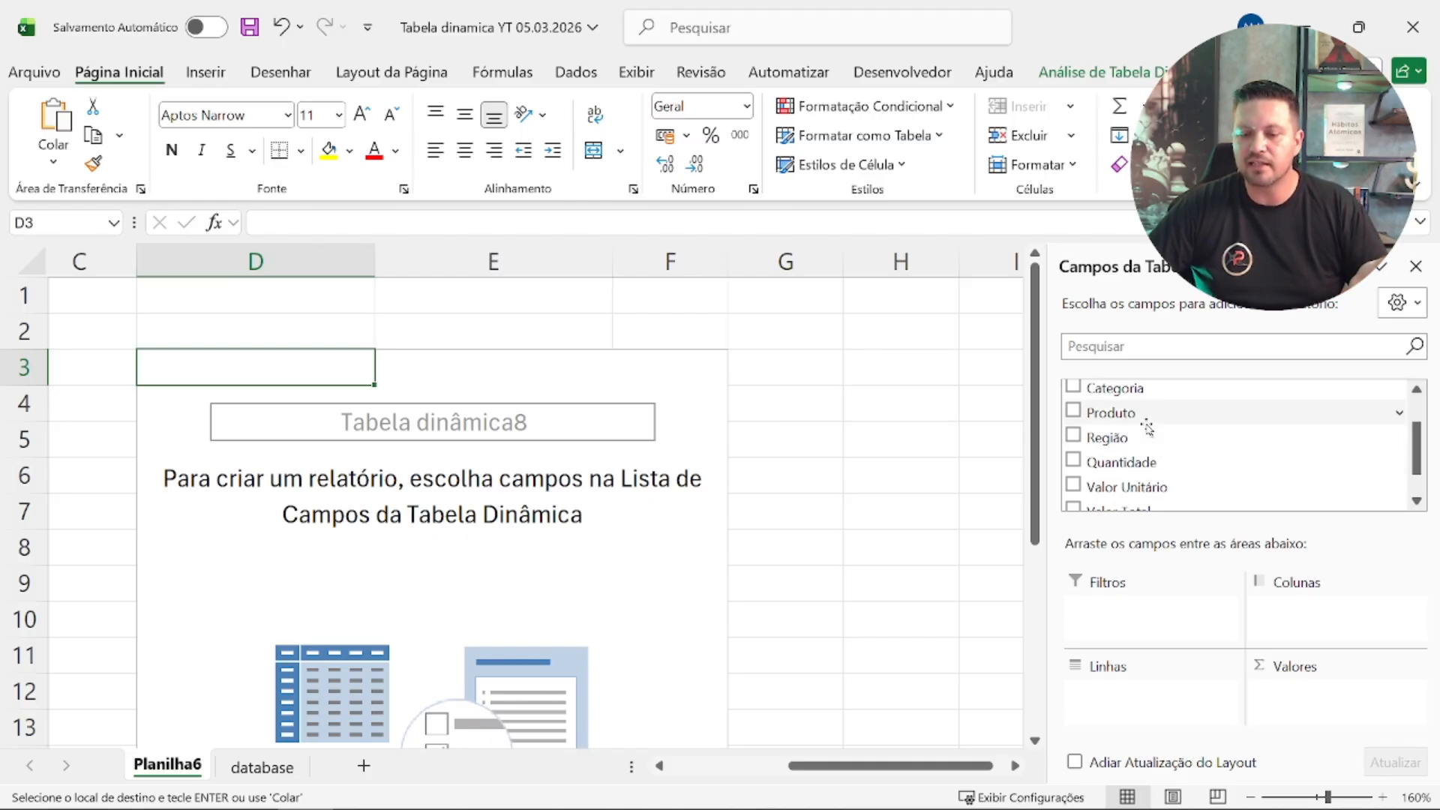
Step: Add Região to the rows and Valor Total to the values as a sum in the pivot table at D3
drag(1146, 418, 1208, 517)
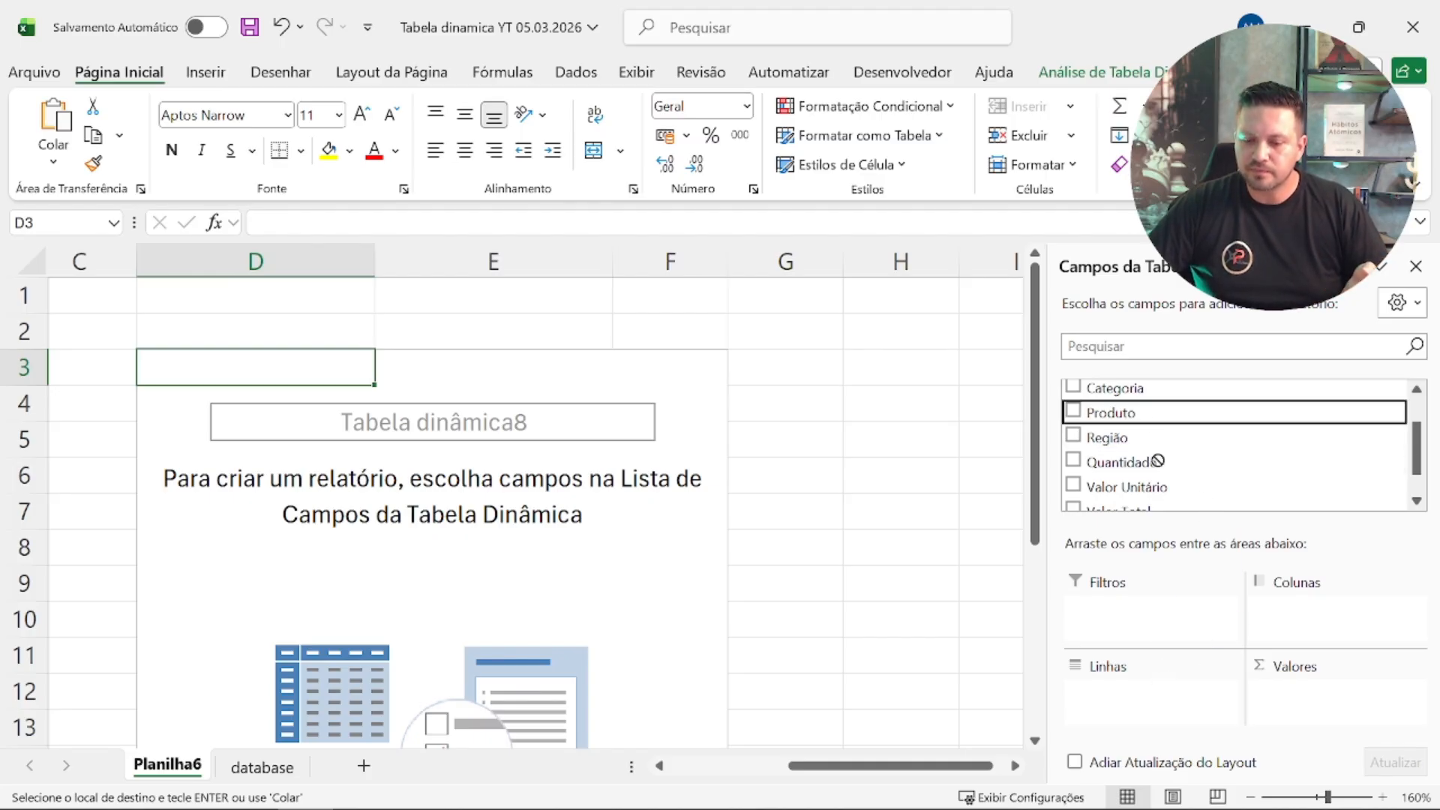
drag(1158, 460, 1103, 421)
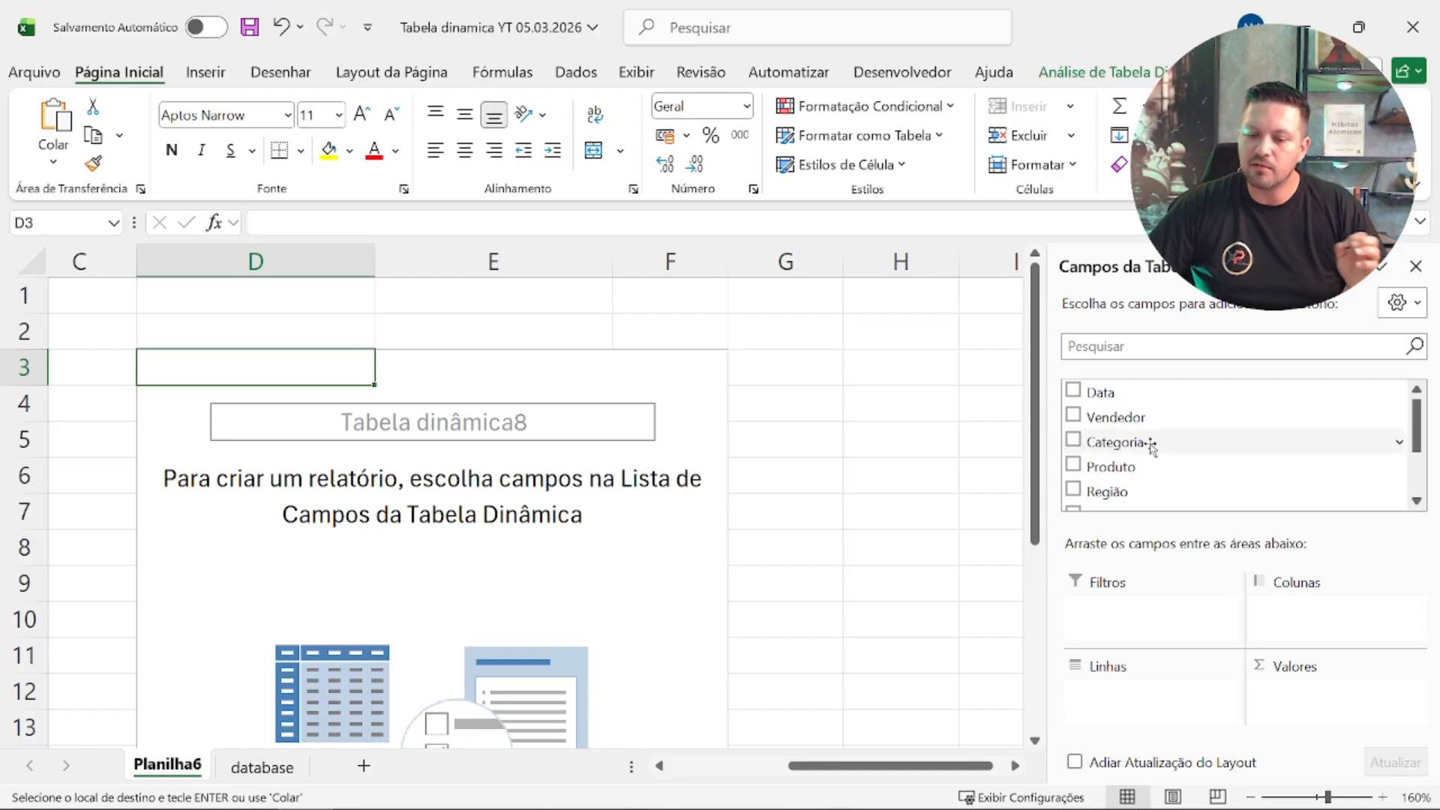
scroll(1148, 462, down, 2)
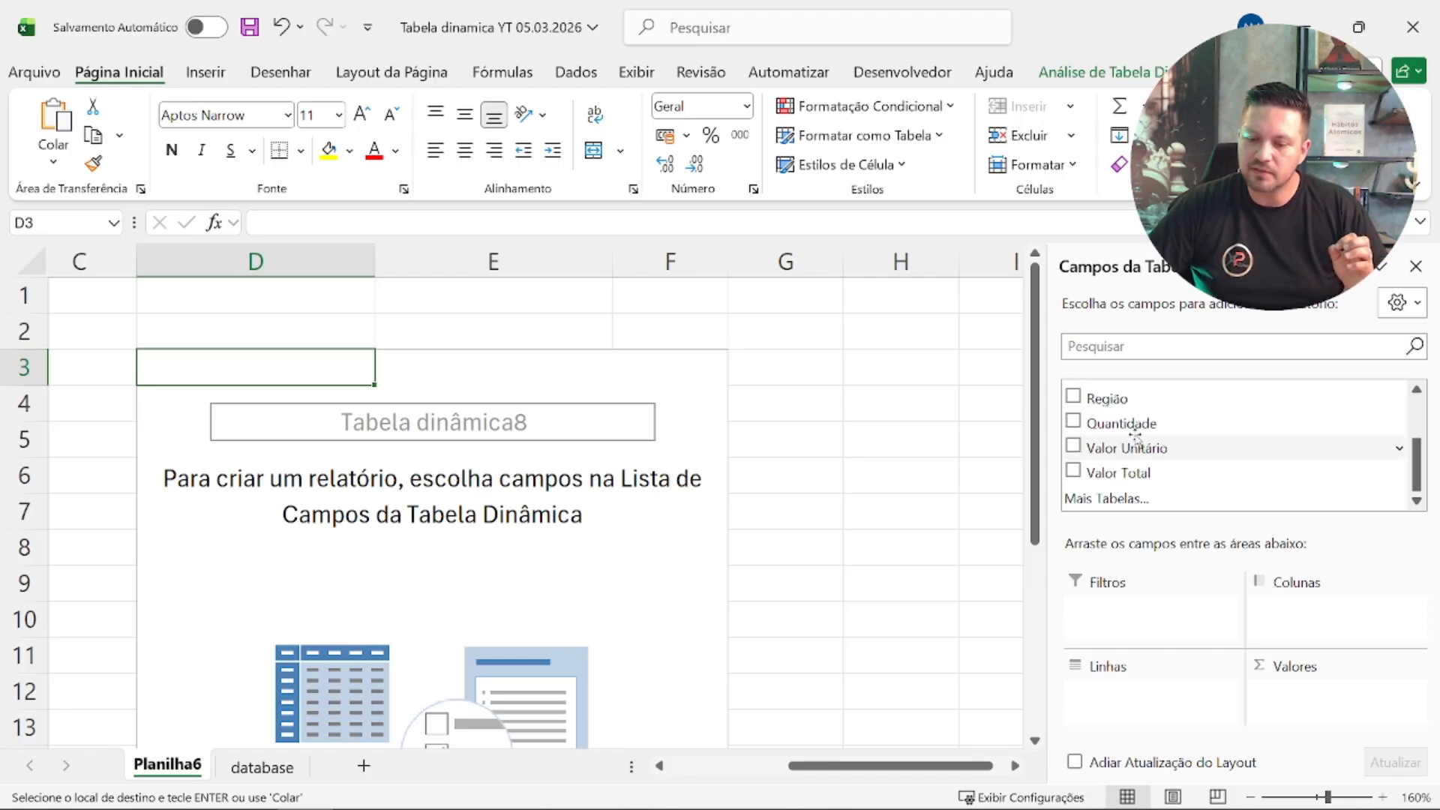
drag(1122, 396, 1155, 705)
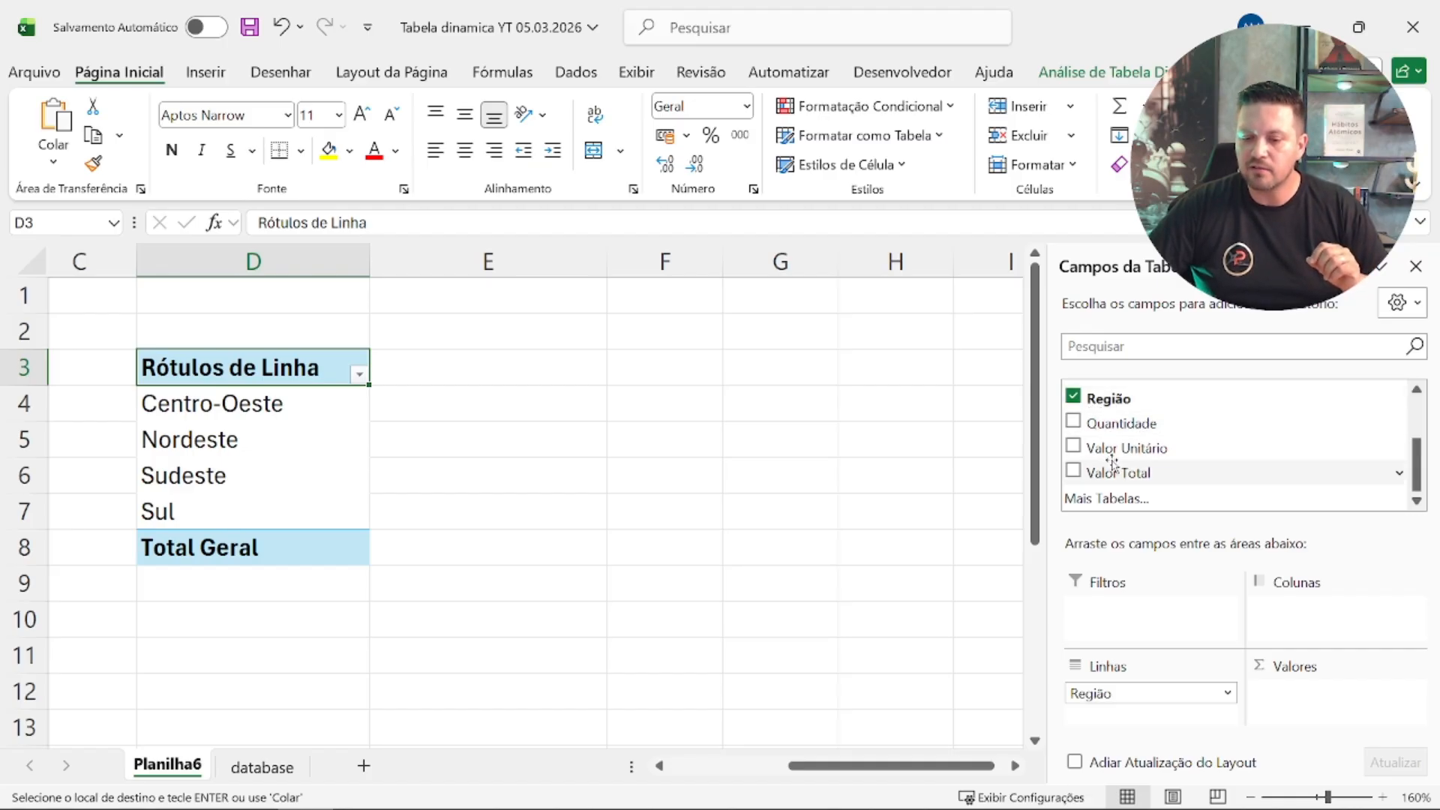
drag(1121, 471, 1337, 694)
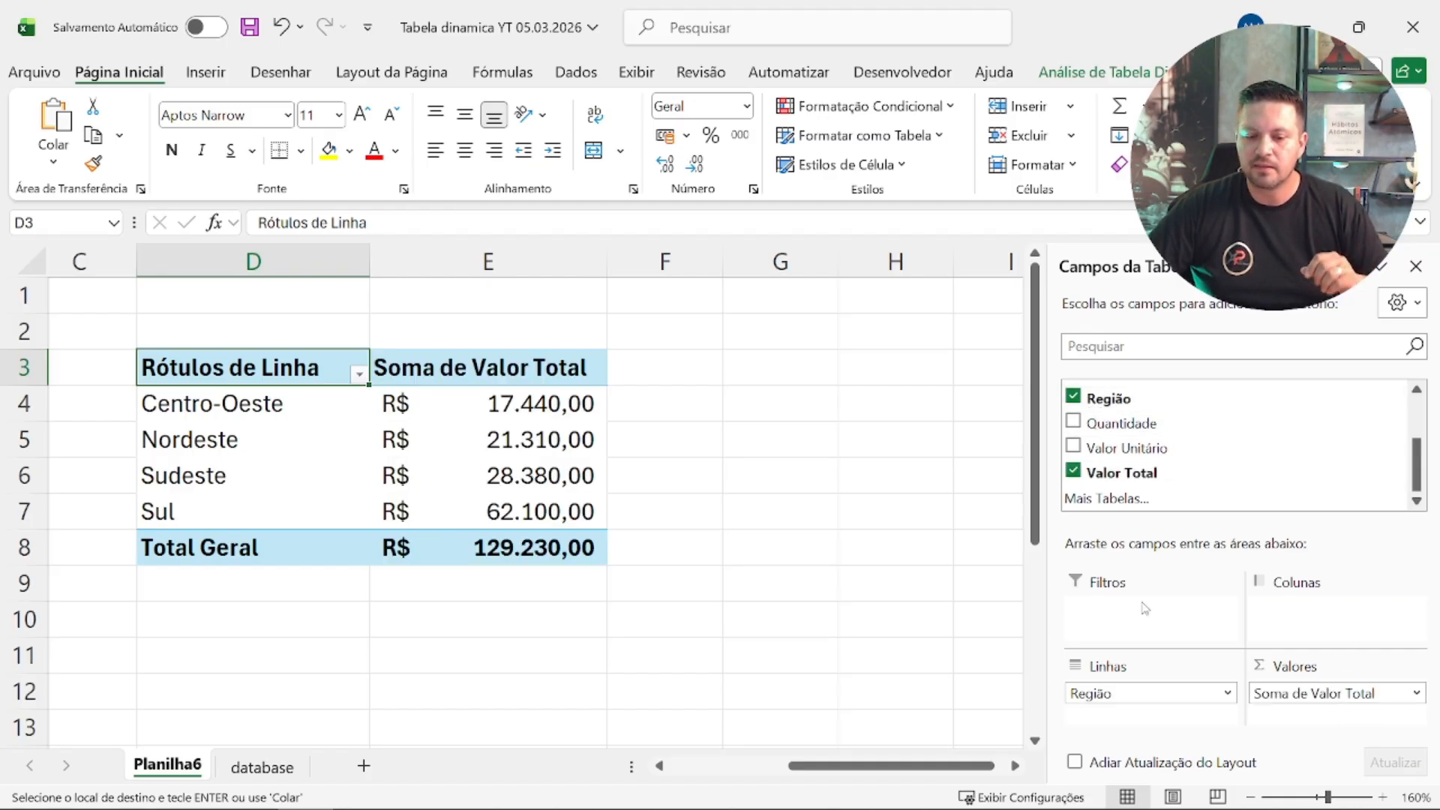
click(806, 495)
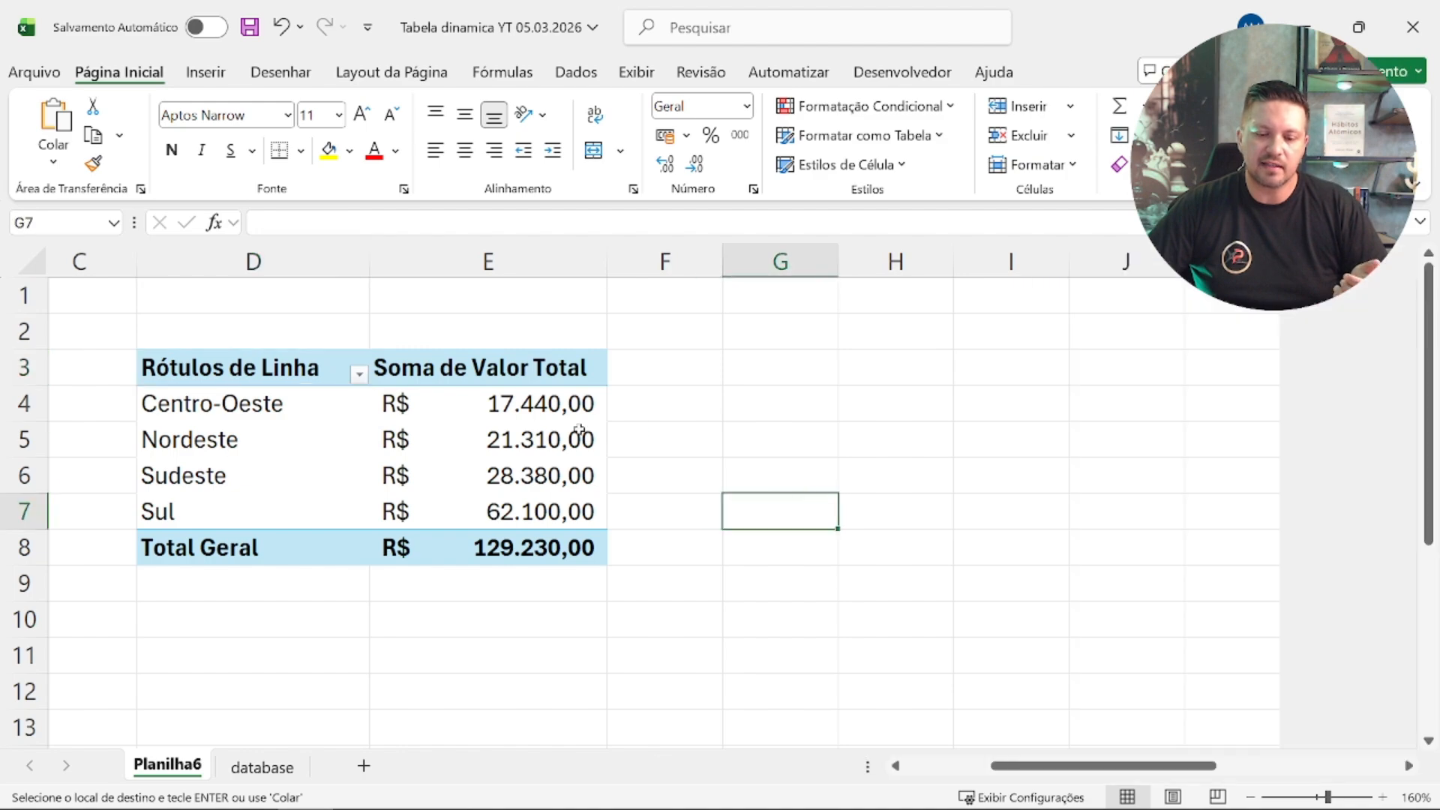
Step: Copy the region pivot table to G3 and fit columns G and H to their contents
drag(291, 374, 581, 559)
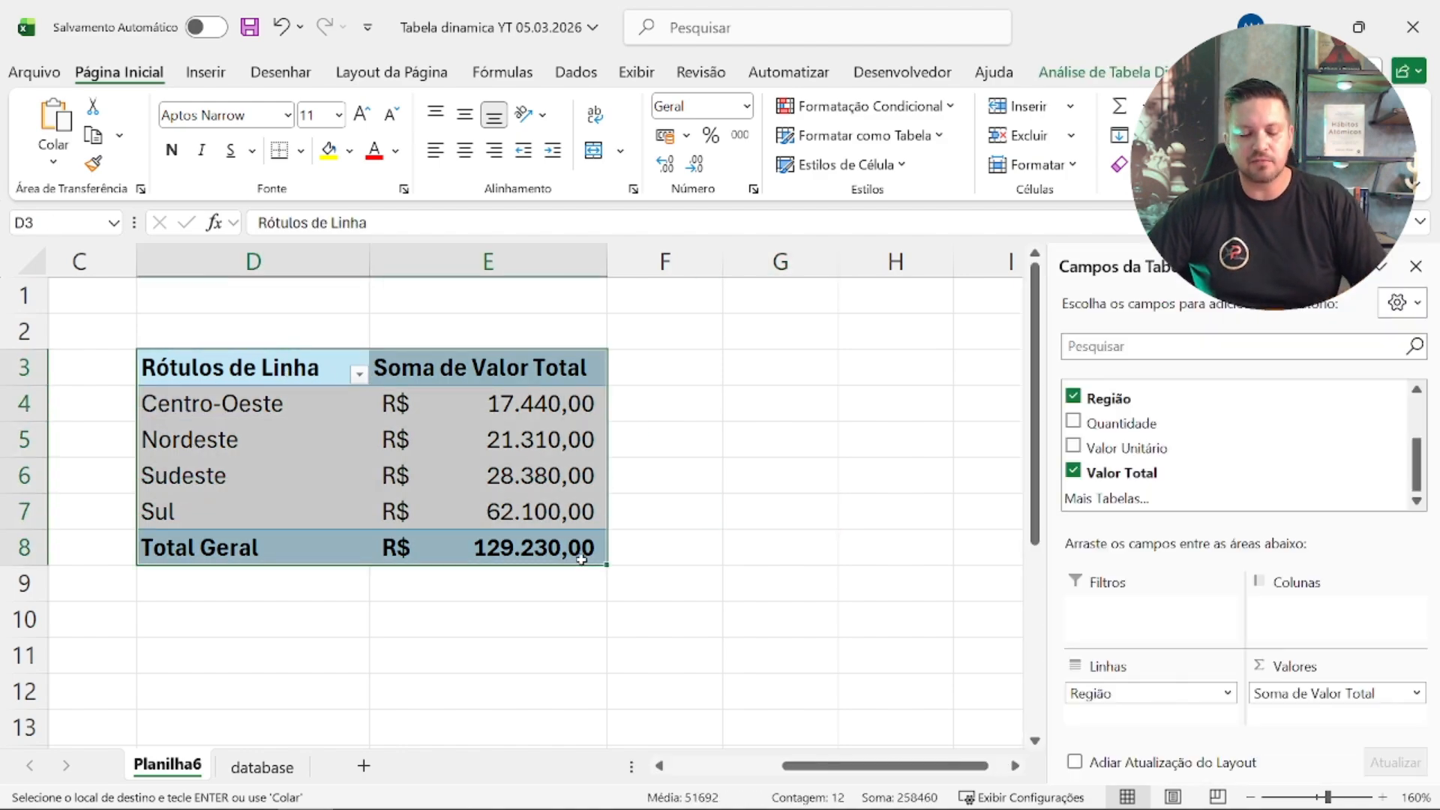
click(729, 362)
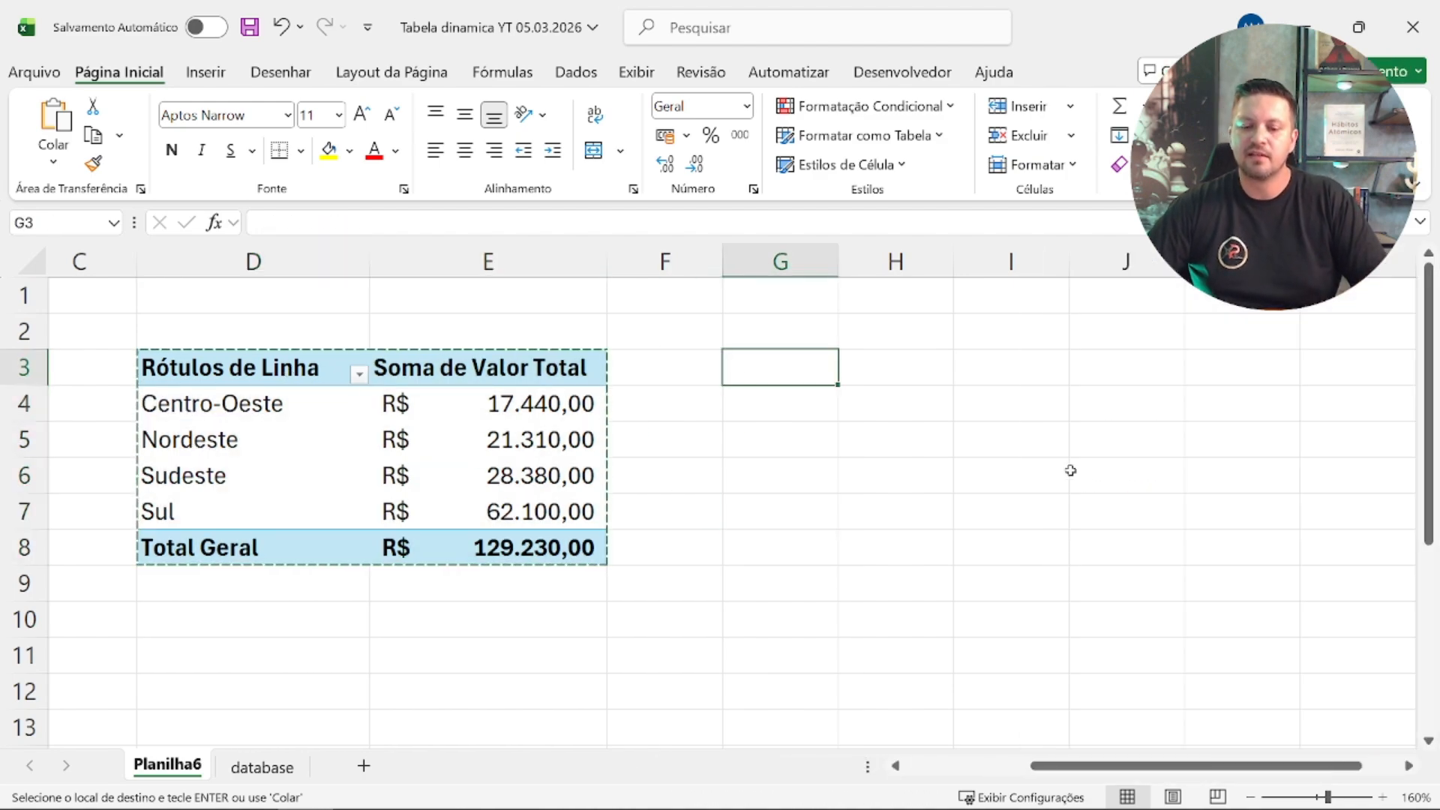
key(ctrl+v)
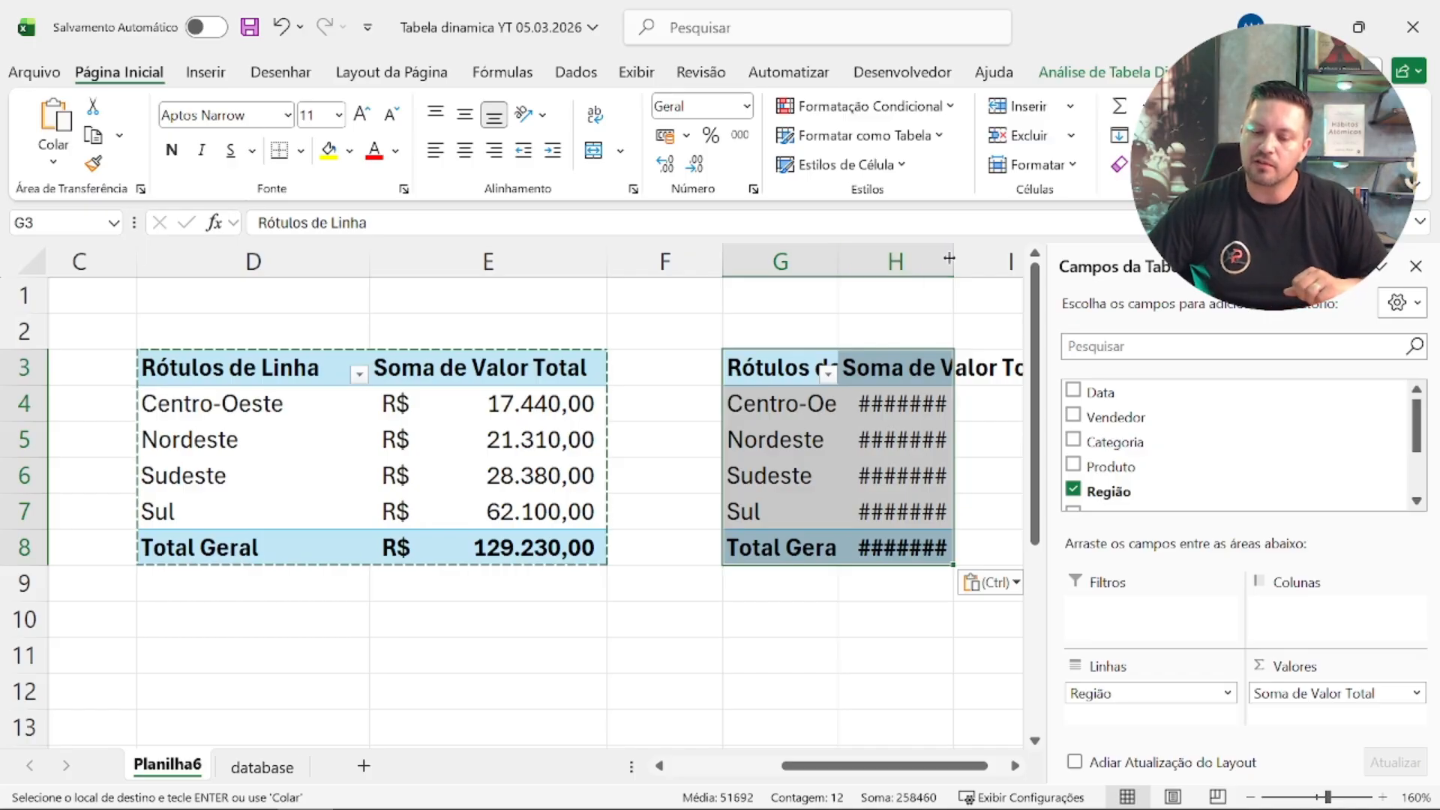
double_click(951, 256)
double_click(839, 255)
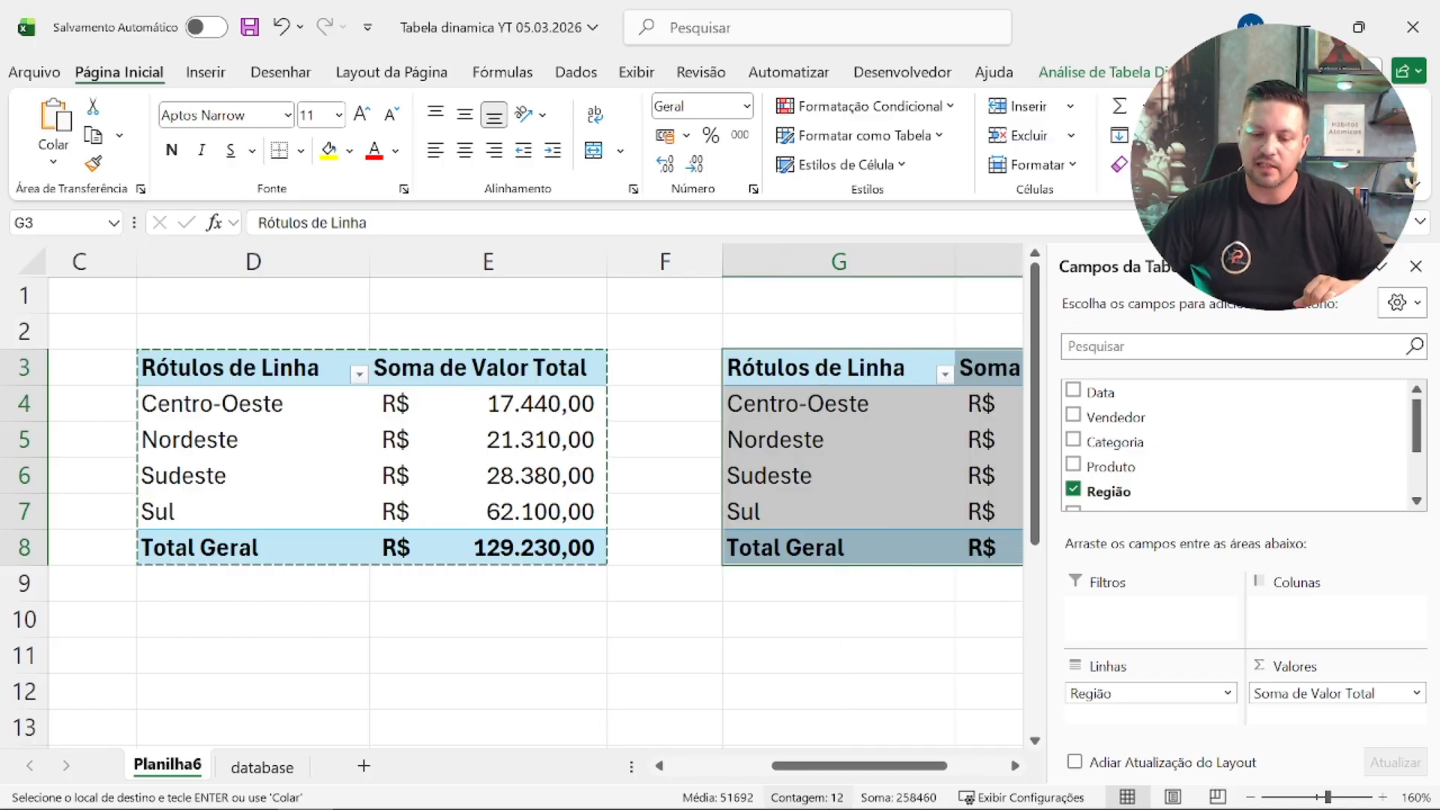
drag(917, 766, 984, 766)
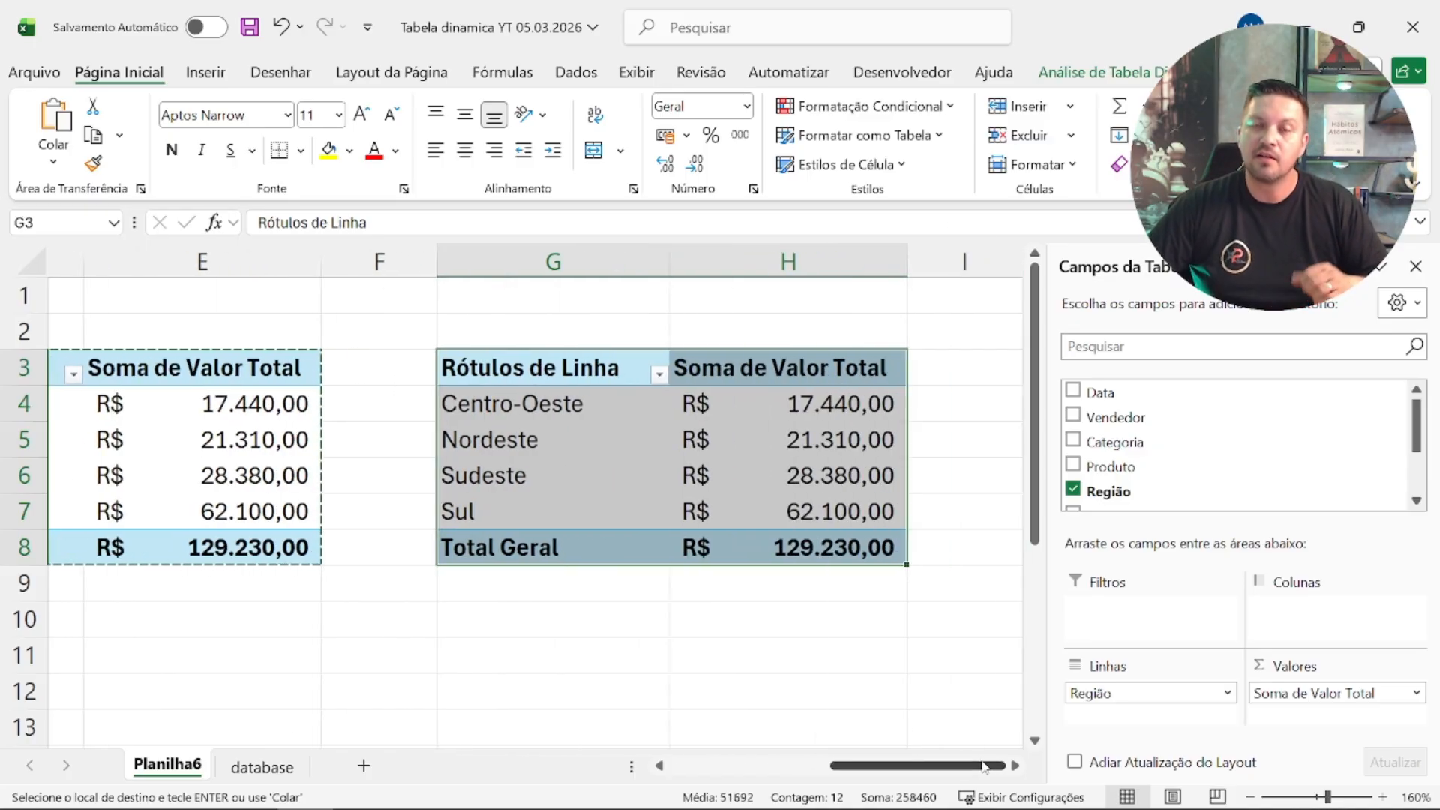
Step: Remove Região and Valor Total from the copied pivot table at G3
click(871, 620)
click(624, 395)
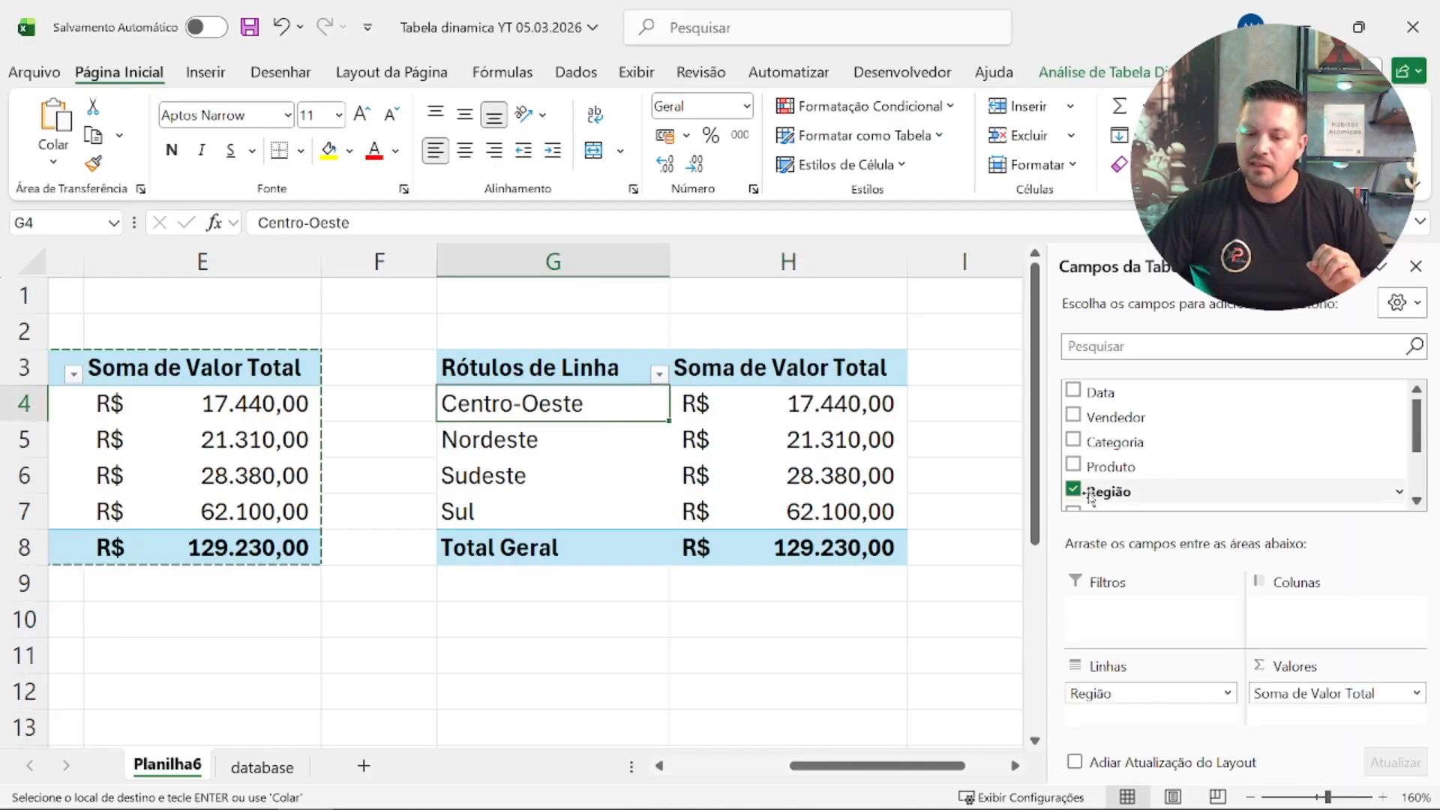
click(1073, 490)
scroll(1216, 444, down, 3)
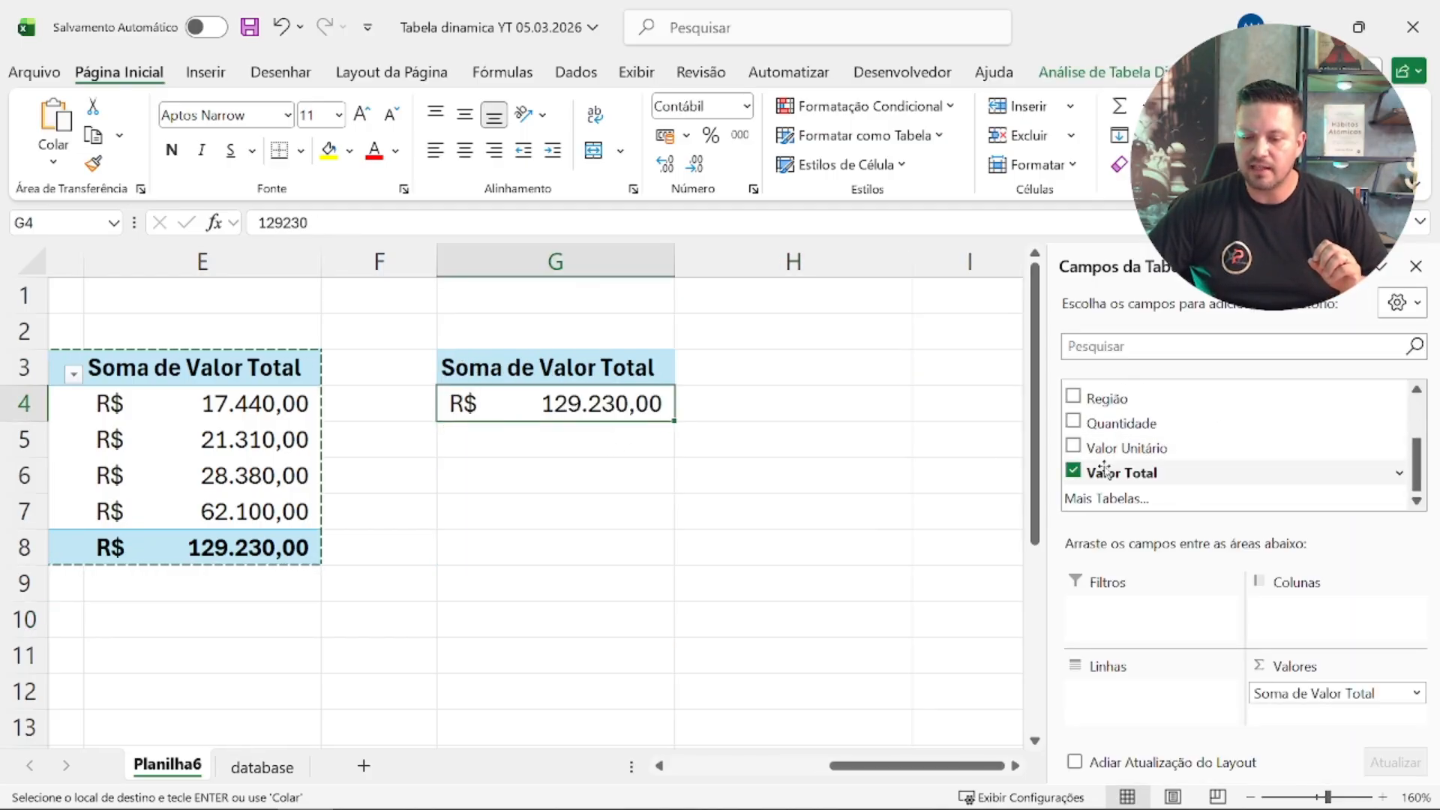
click(1075, 472)
scroll(1230, 485, up, 3)
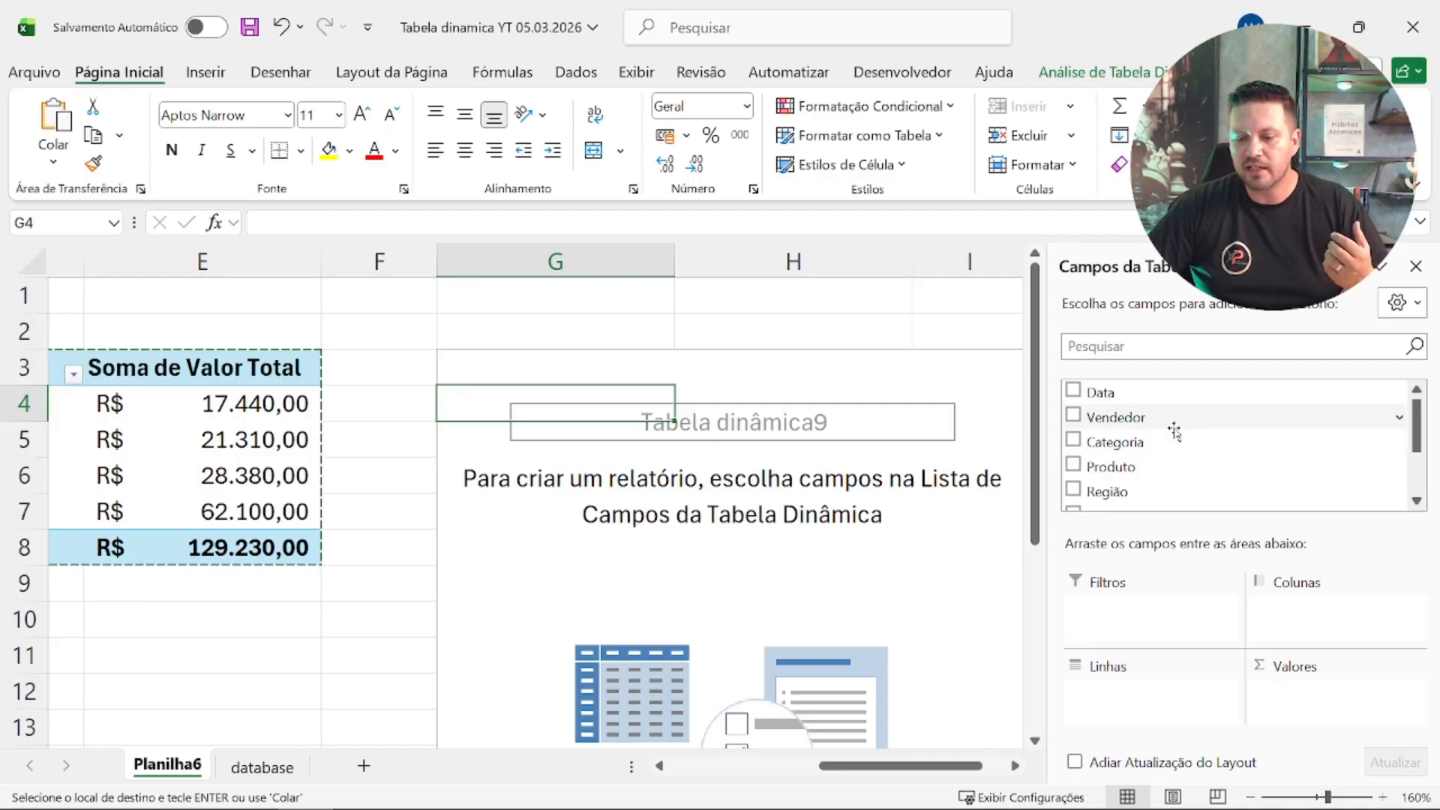
Step: Add Categoria to the rows and Valor Total to the values as a sum in the pivot table at G3
scroll(1175, 432, down, 2)
drag(1158, 389, 1184, 722)
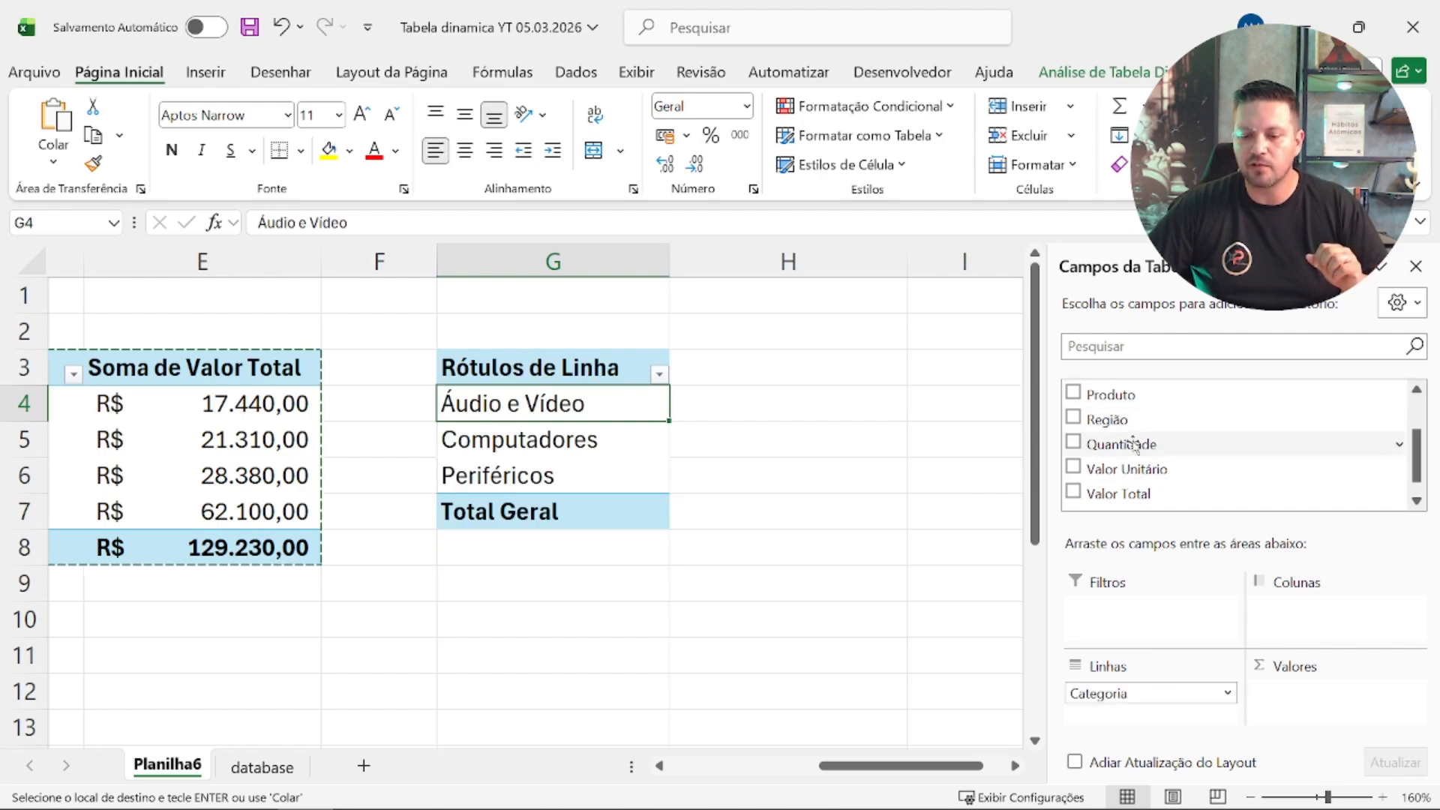
scroll(1155, 413, up, 2)
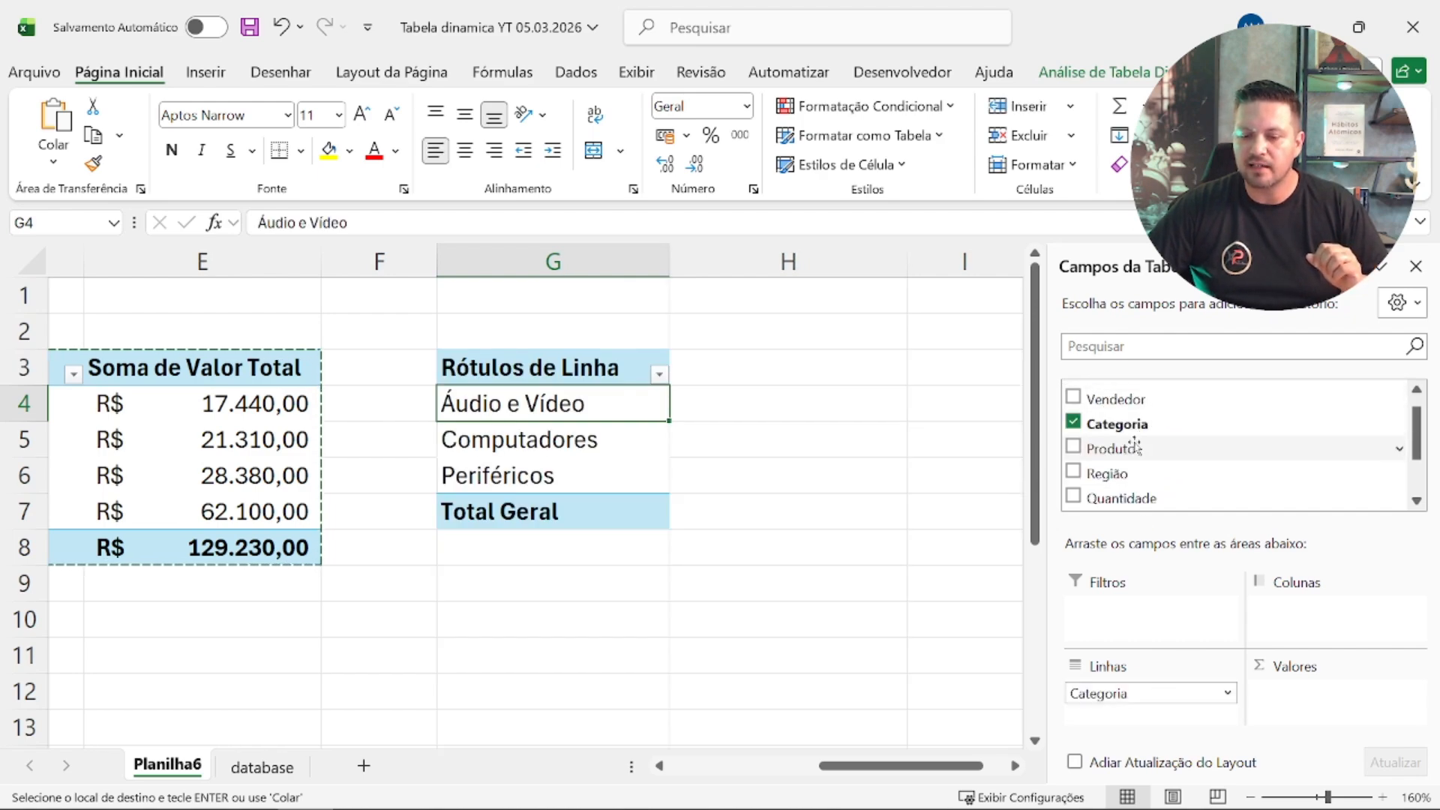
scroll(1117, 448, down, 3)
drag(1140, 473, 1337, 700)
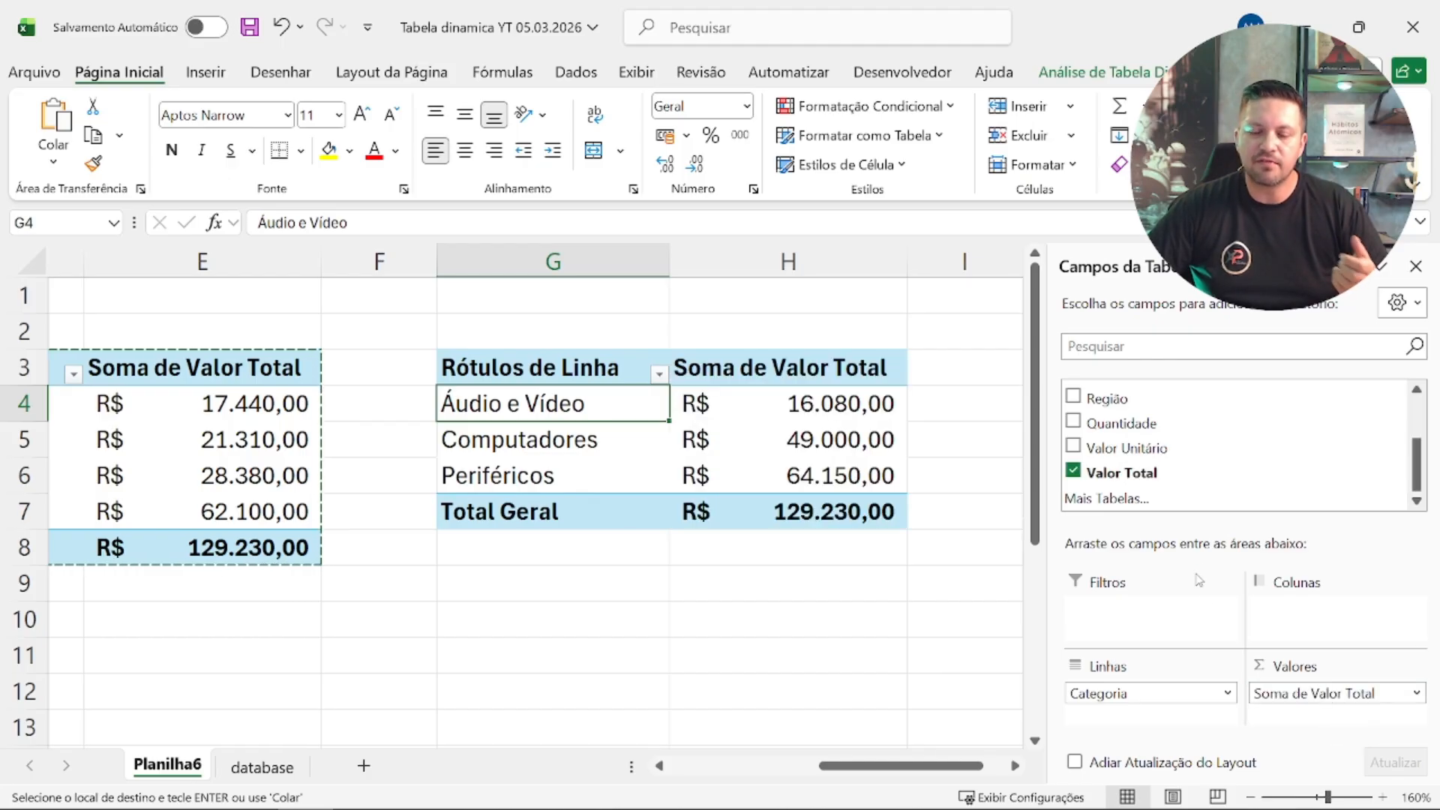
Step: Add the Data field to the category pivot table at G3 and move Anos (Data) from the rows to the columns
scroll(1139, 461, up, 4)
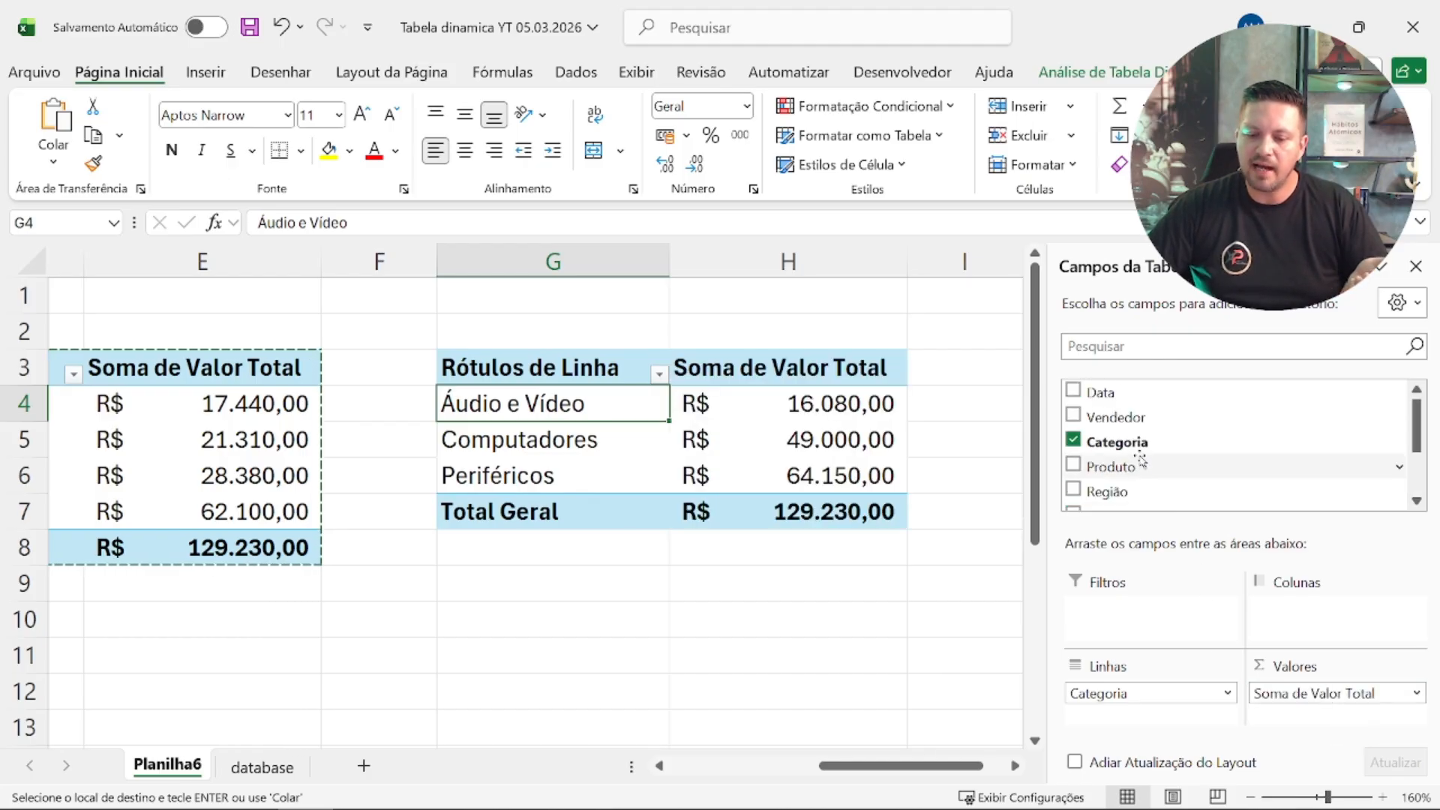
mouse_move(1132, 394)
mouse_down()
mouse_move(1312, 549)
mouse_move(1363, 638)
mouse_move(1339, 611)
mouse_move(1128, 715)
mouse_up()
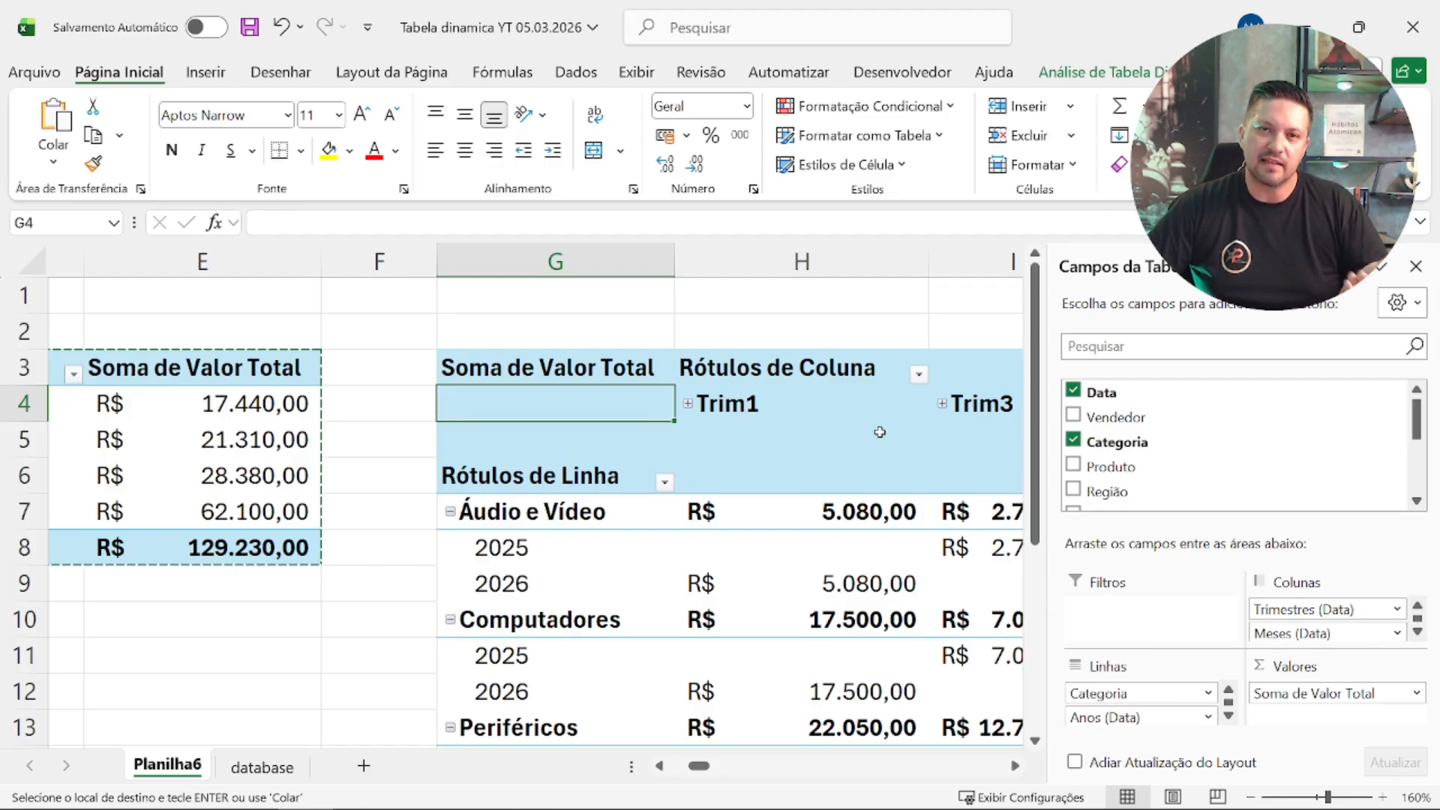
scroll(746, 415, down, 2)
scroll(746, 420, up, 1)
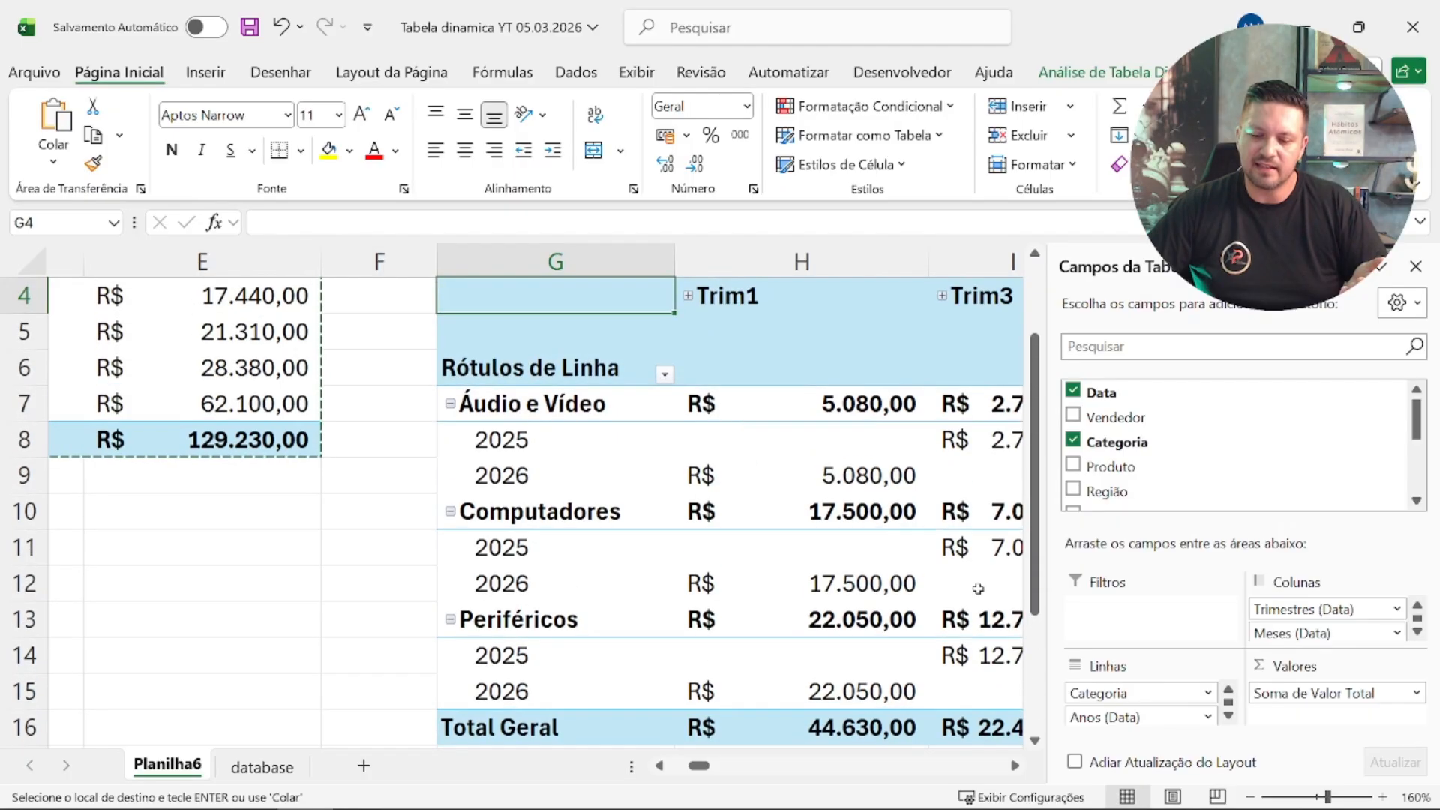
drag(1131, 719, 1275, 637)
scroll(760, 498, down, 2)
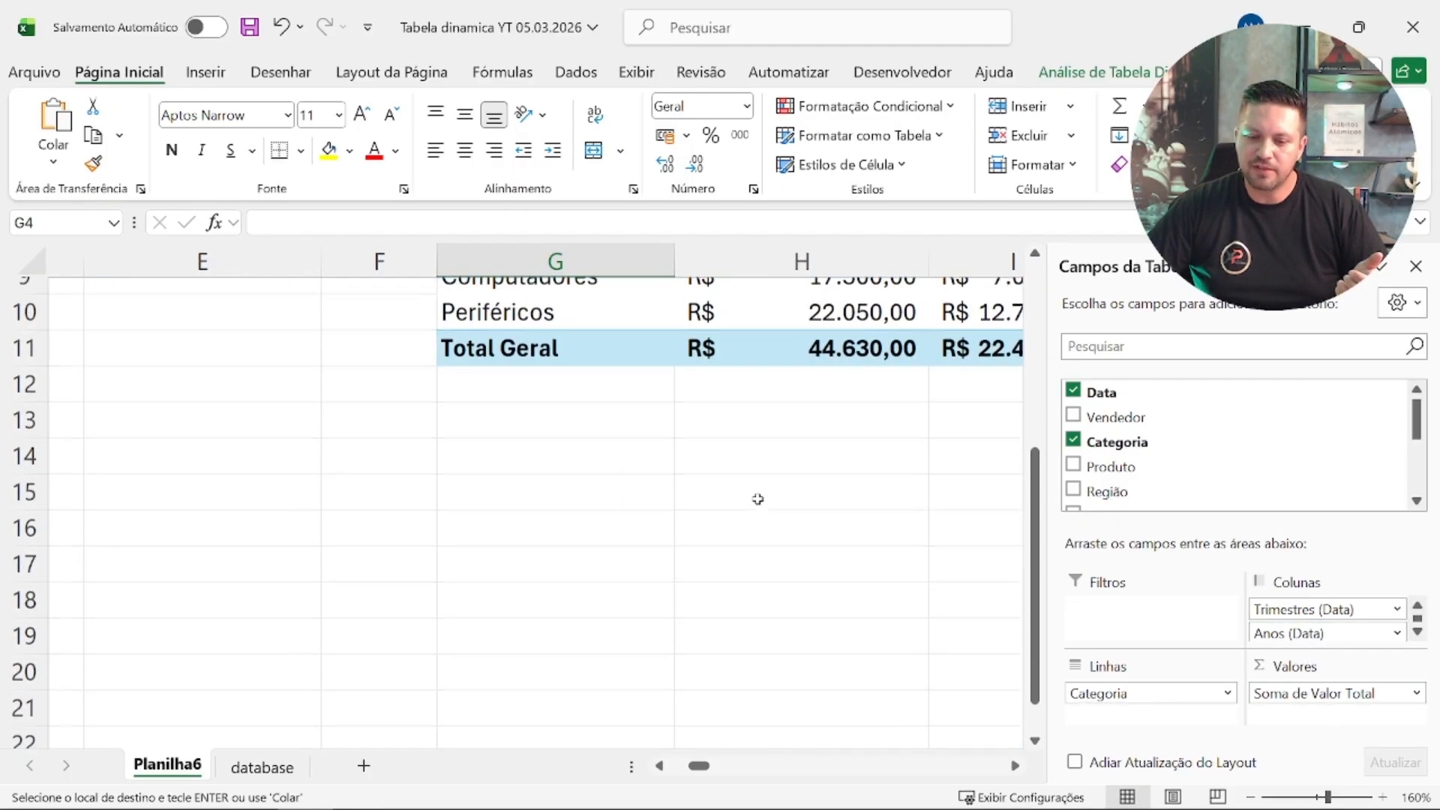
scroll(758, 499, up, 3)
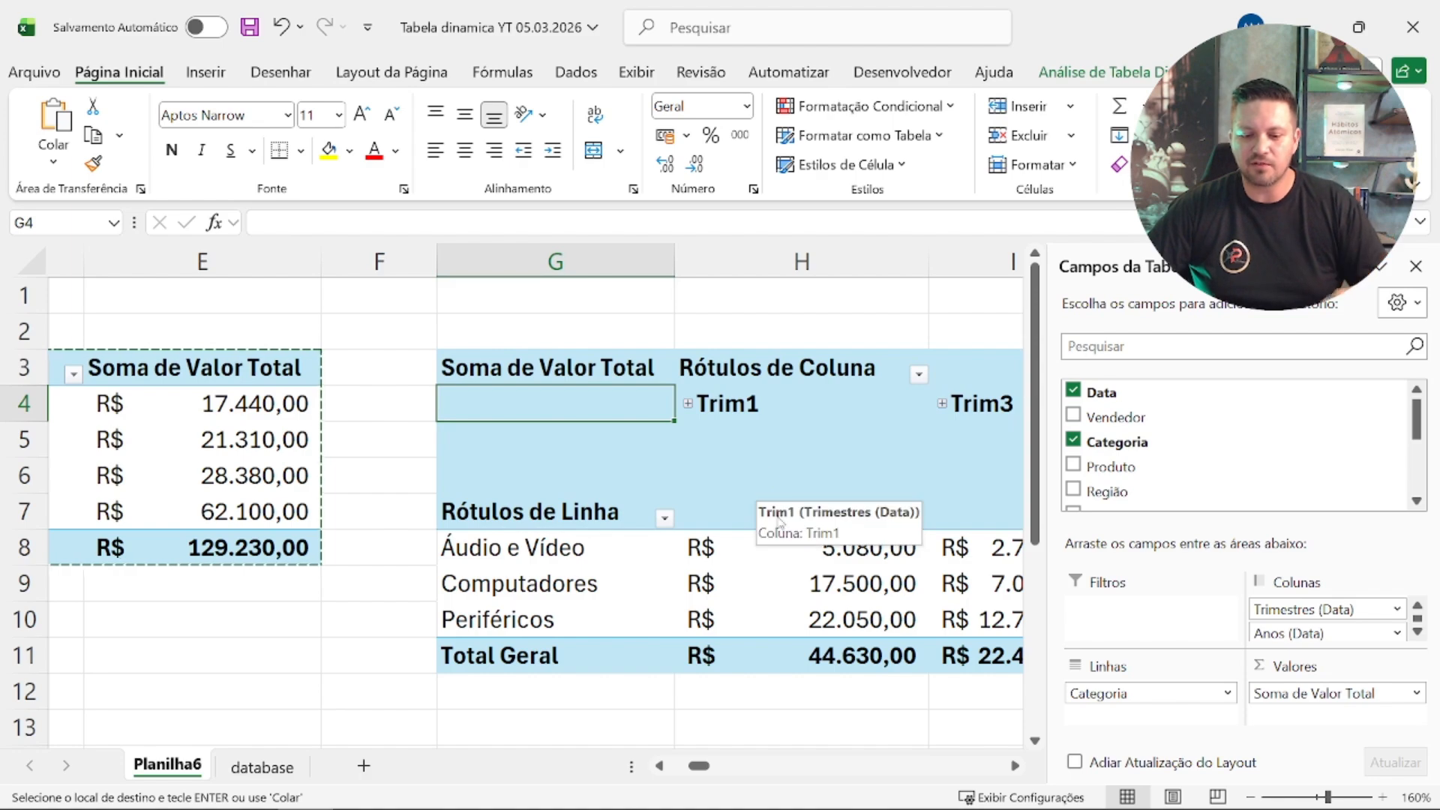
scroll(798, 578, down, 3)
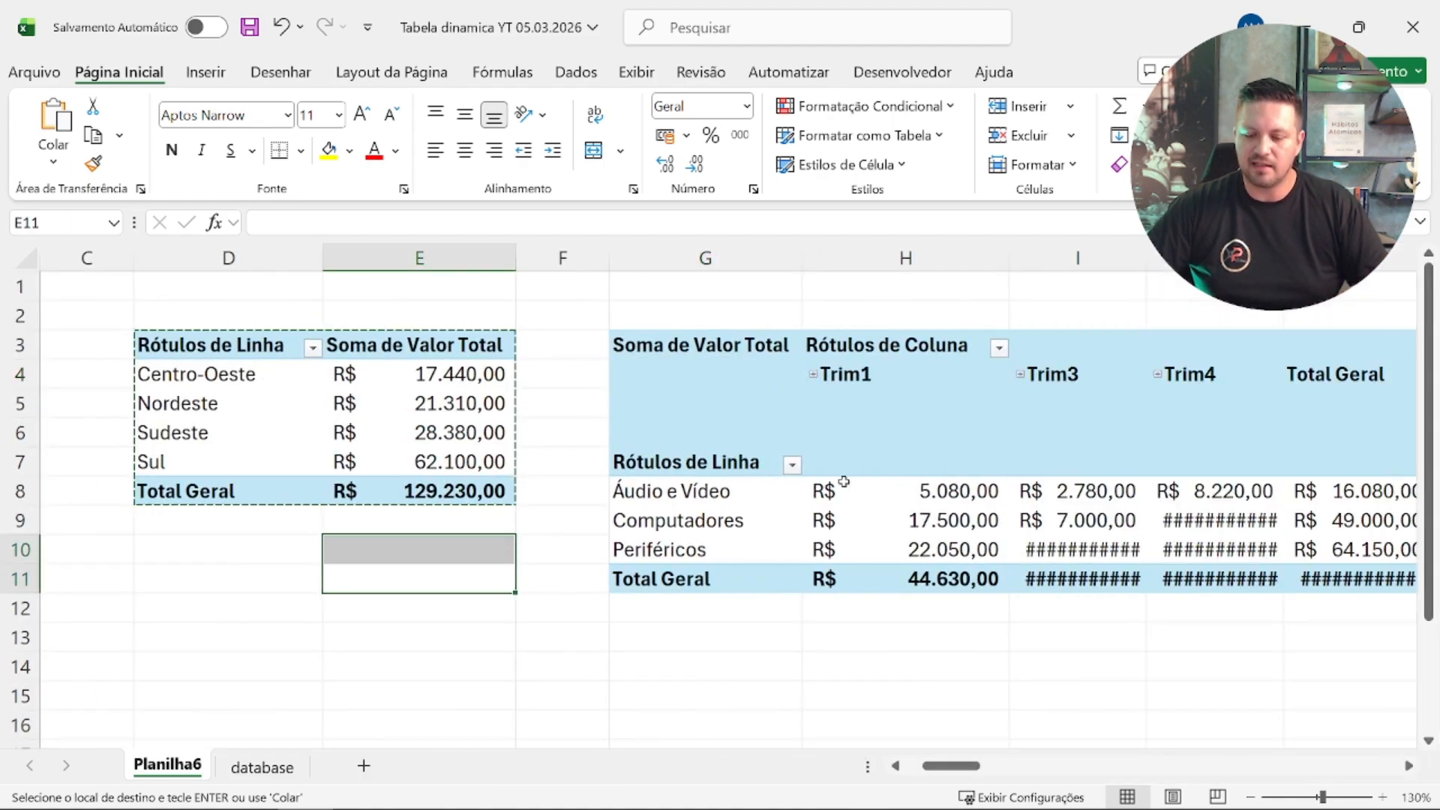
Step: Fit the Trim3 and Trim4 columns, I and J, to their contents
key(Right)
key(Right)
key(Right)
key(Right)
key(Right)
key(Right)
key(Right)
key(Right)
key(Right)
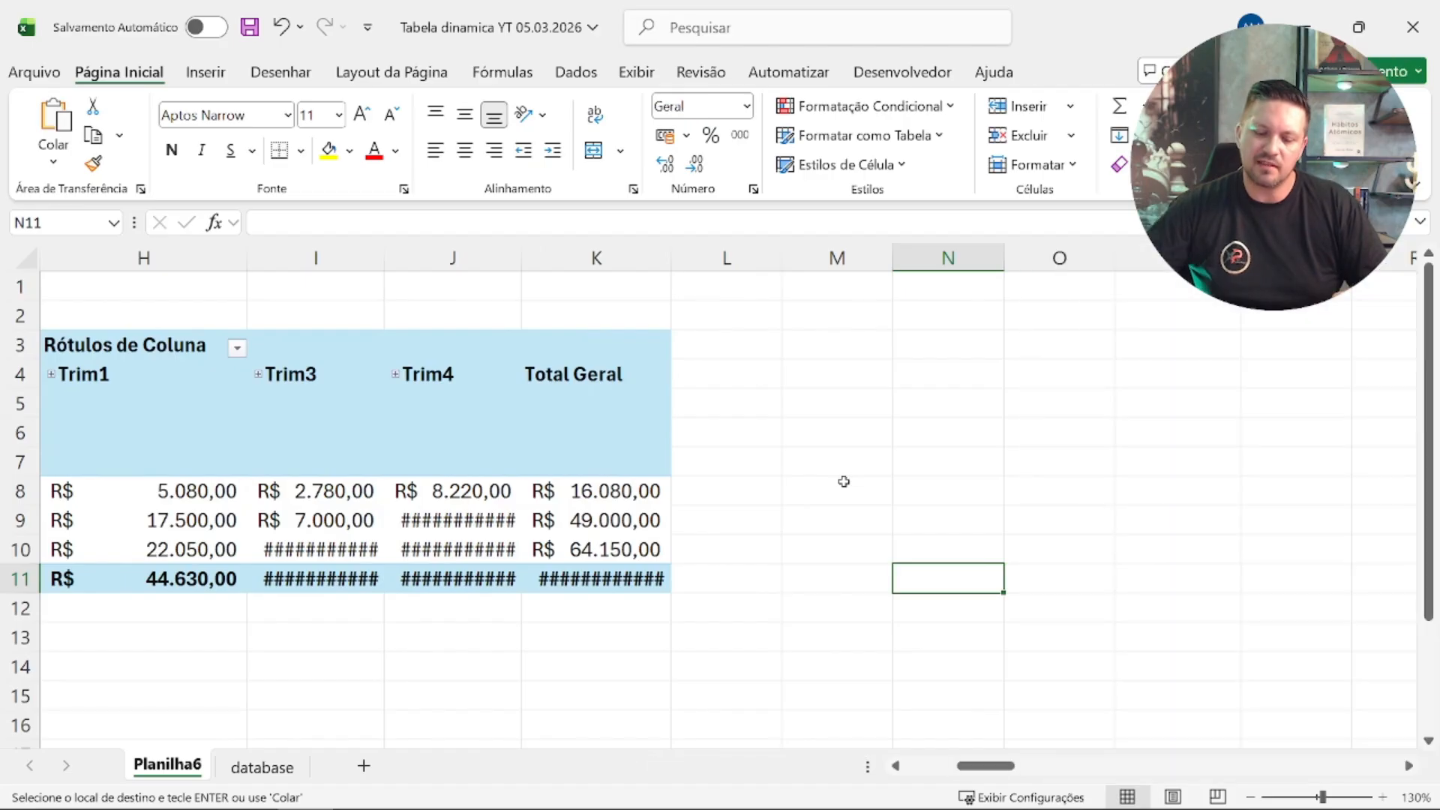
key(Left)
key(Left)
key(Left)
key(Left)
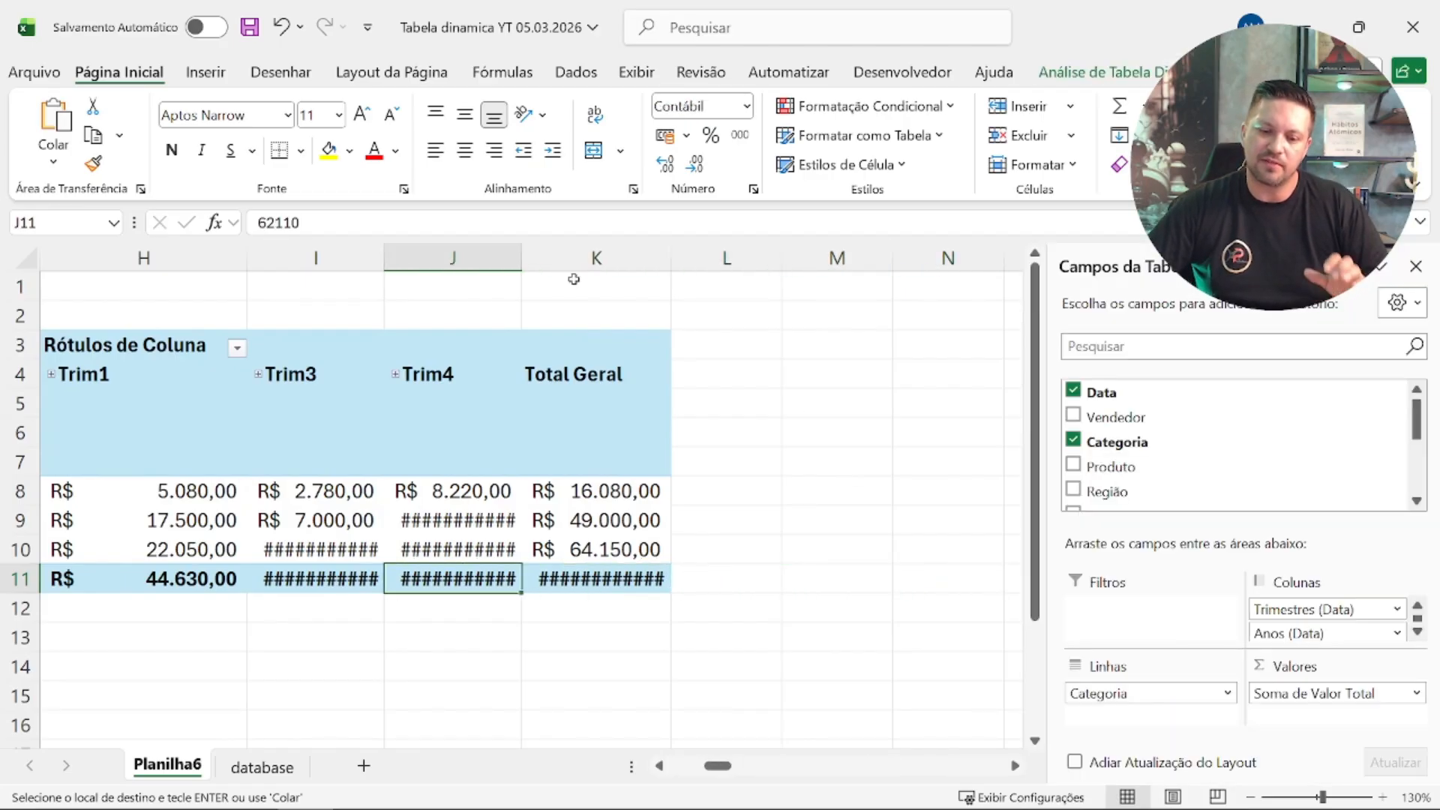
double_click(522, 258)
click(378, 253)
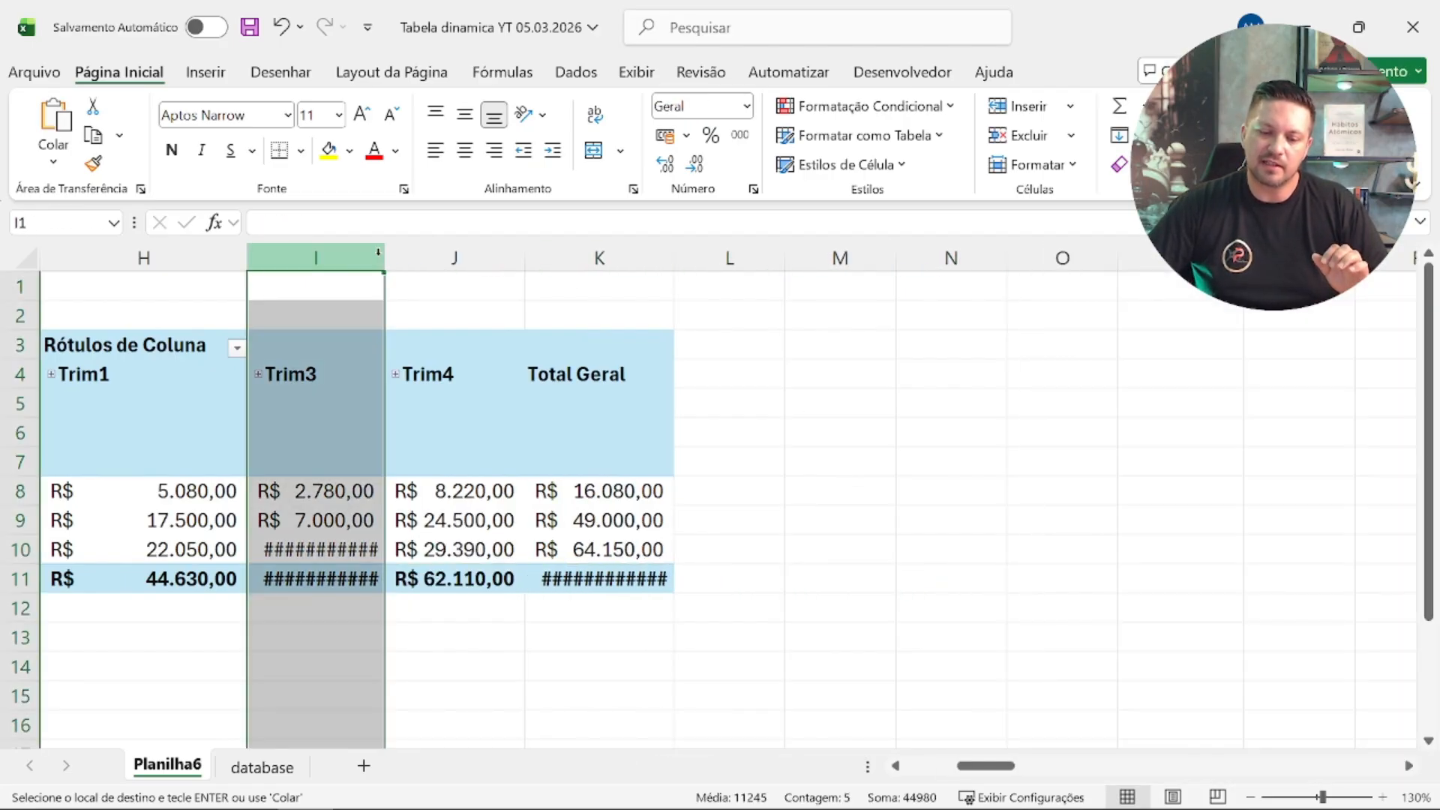
double_click(386, 255)
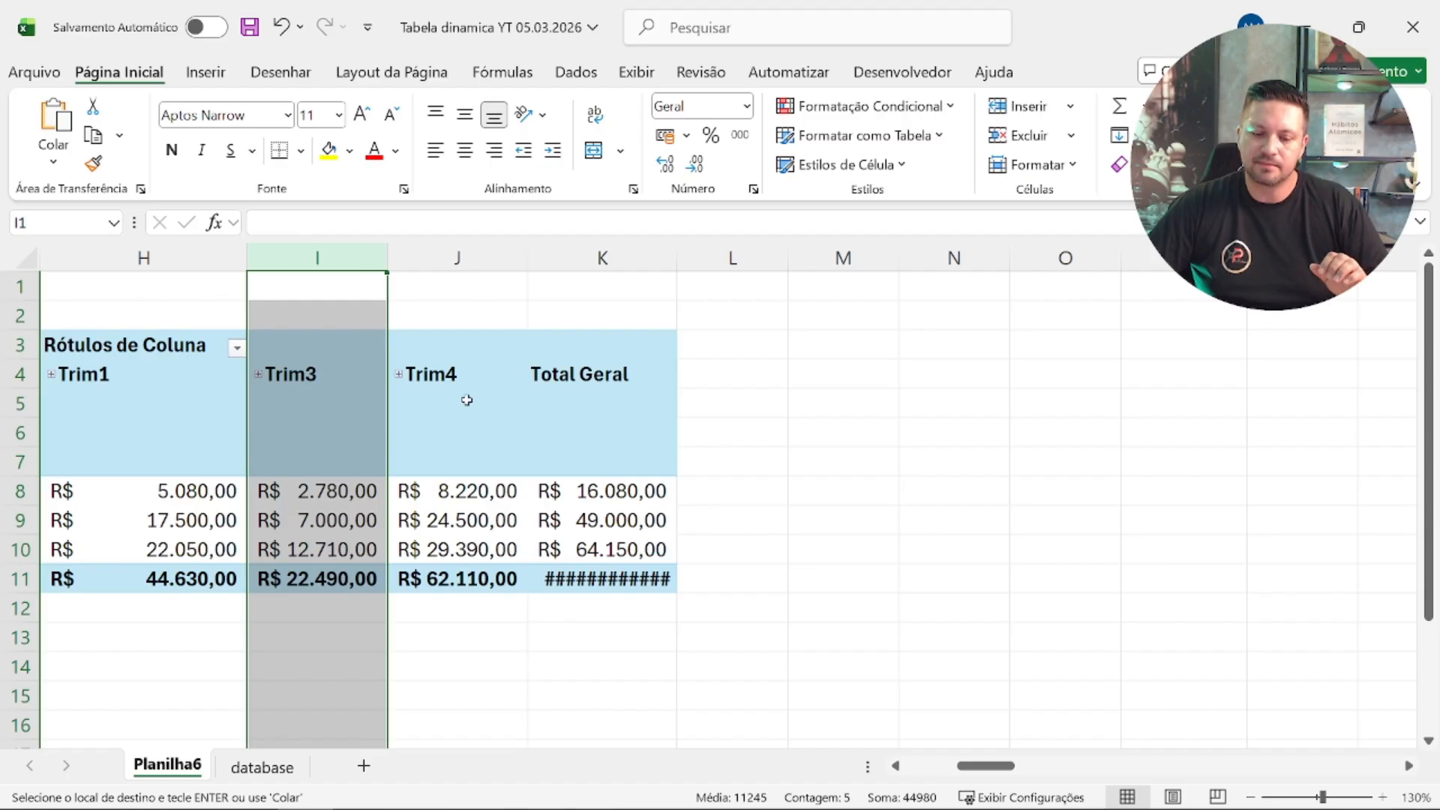
Step: Remove Categoria, Valor Total, Data and its month, quarter and year fields from the pivot table at G3
click(156, 356)
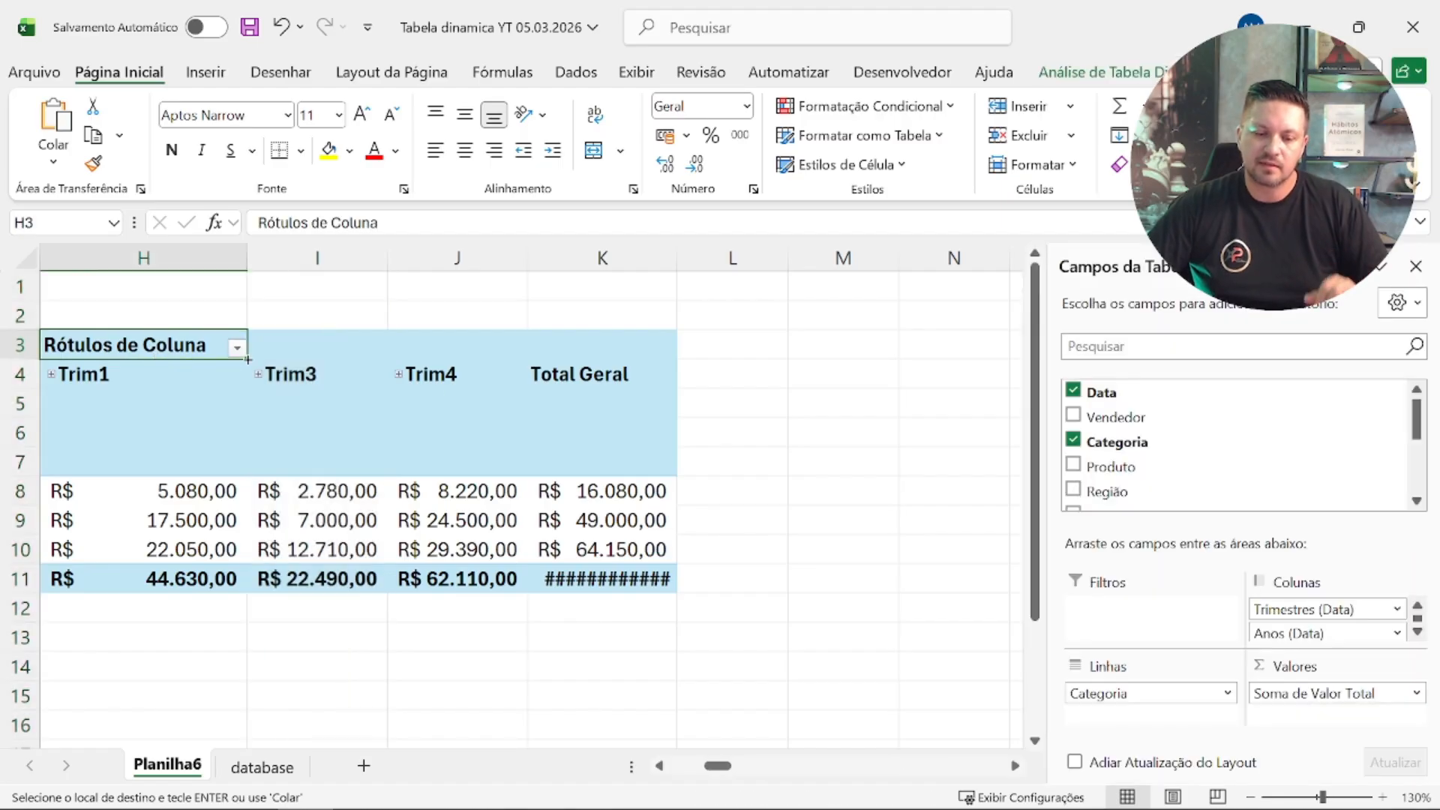
scroll(1078, 452, down, 2)
click(1073, 457)
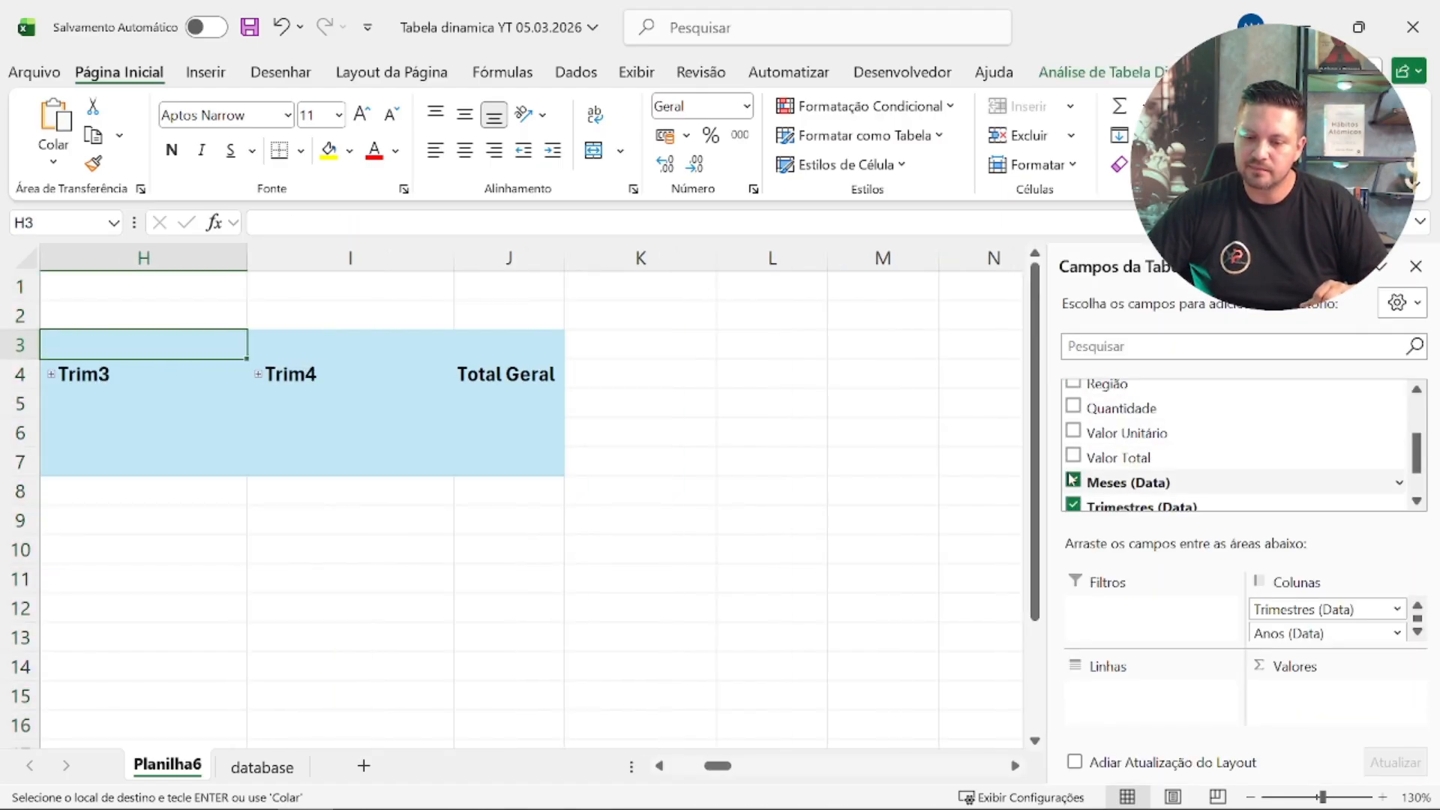
click(1072, 481)
click(1073, 504)
scroll(1108, 471, down, 1)
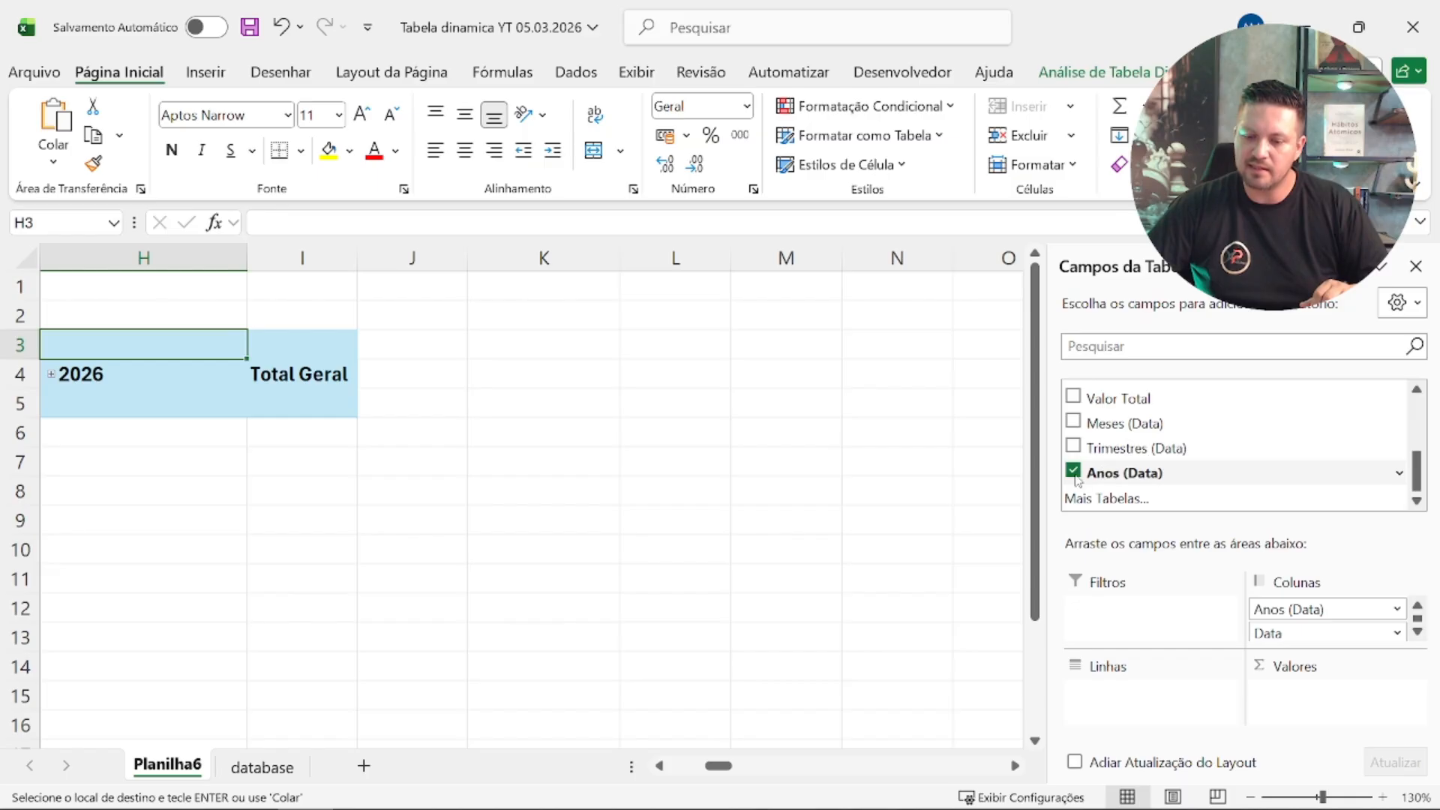
click(1075, 474)
scroll(1109, 480, up, 3)
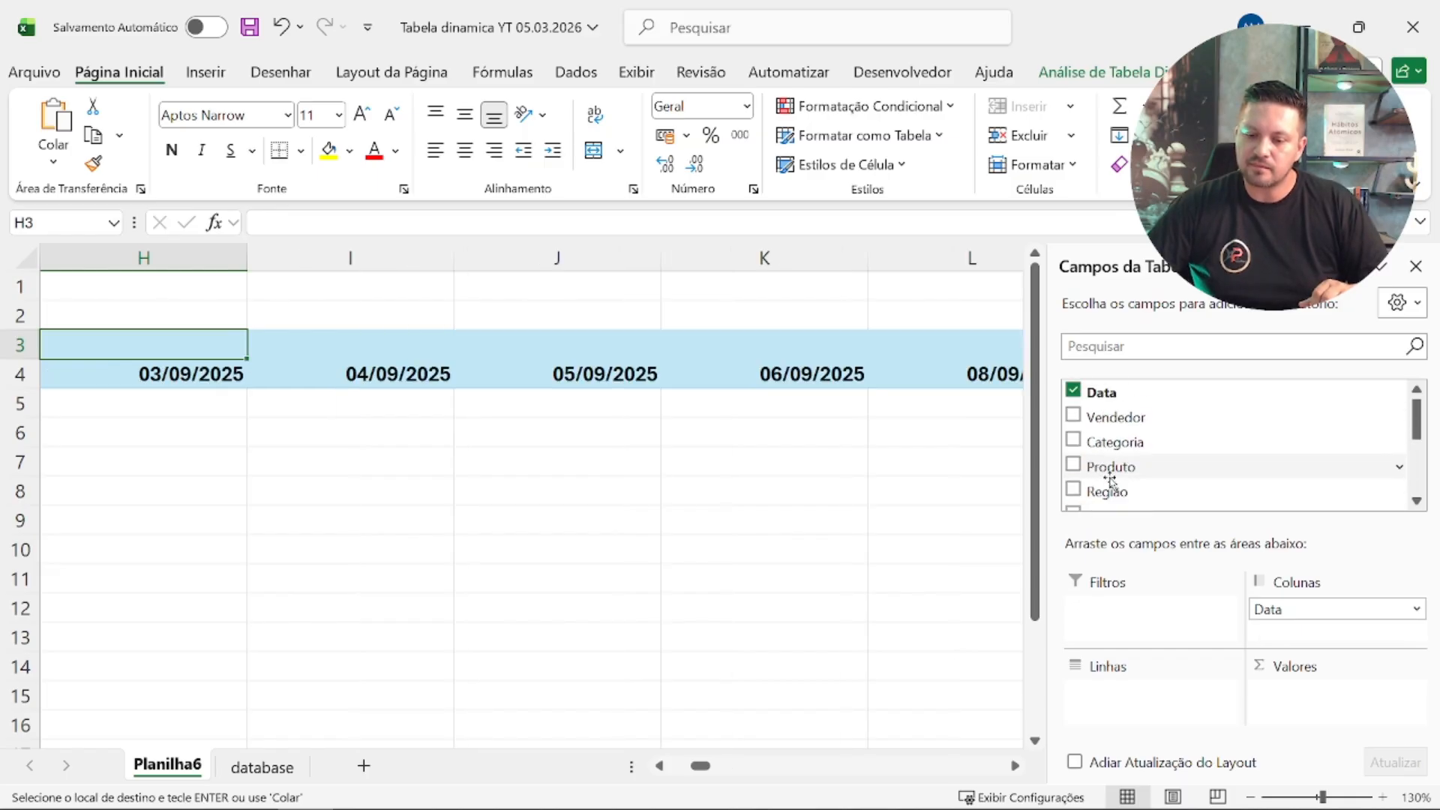
click(1073, 391)
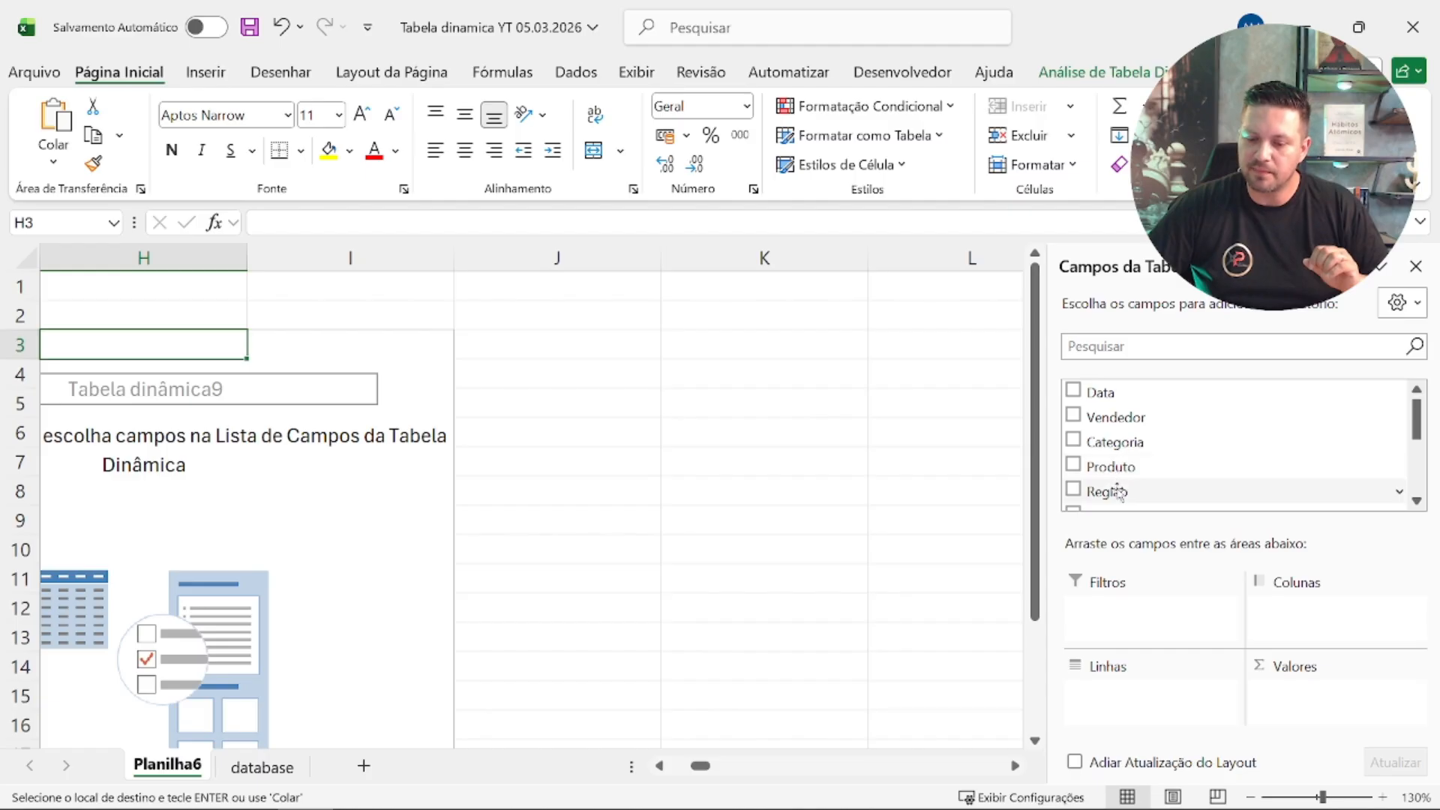
Step: Add Categoria to the rows of the emptied pivot table at G3
scroll(1241, 488, down, 3)
scroll(1218, 480, up, 3)
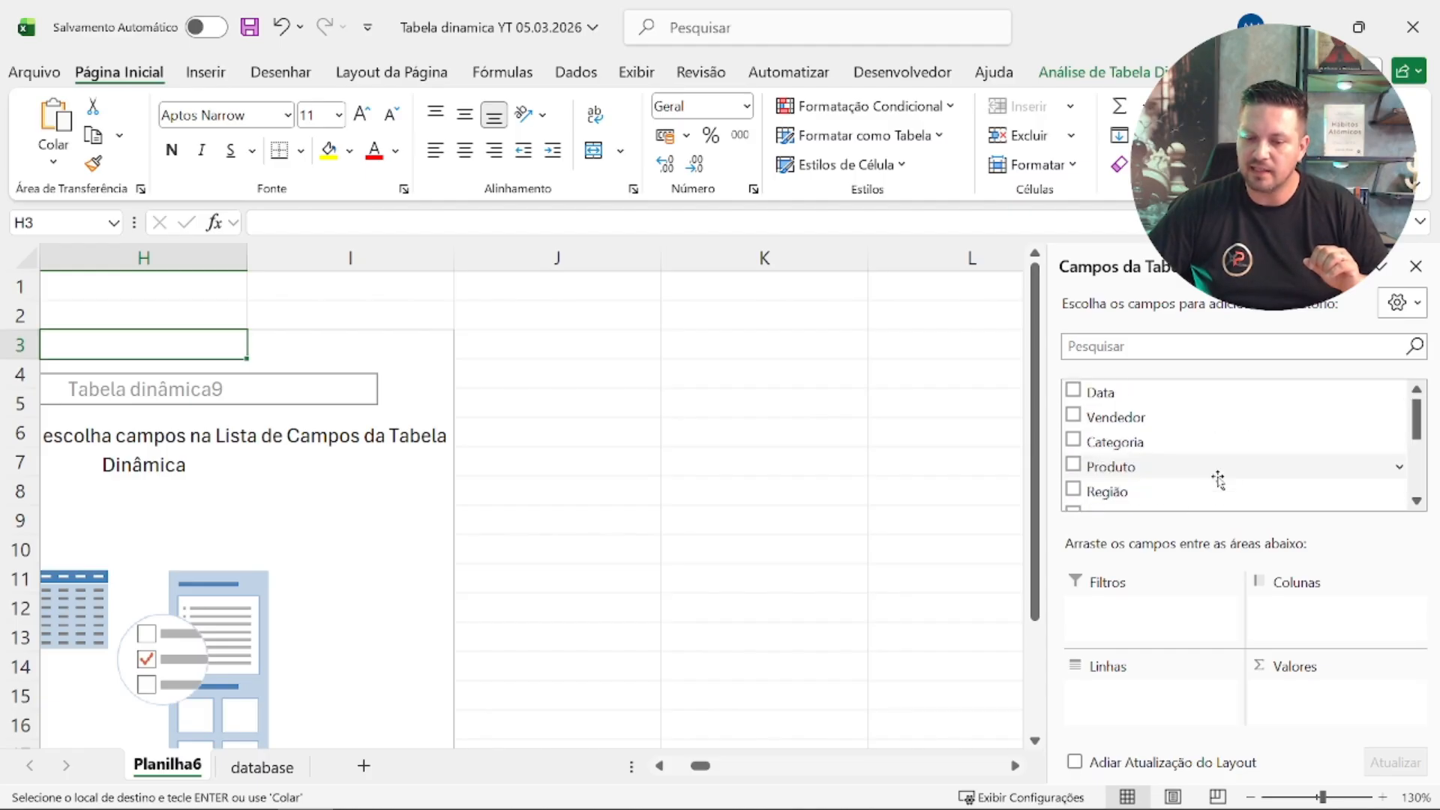
click(1118, 445)
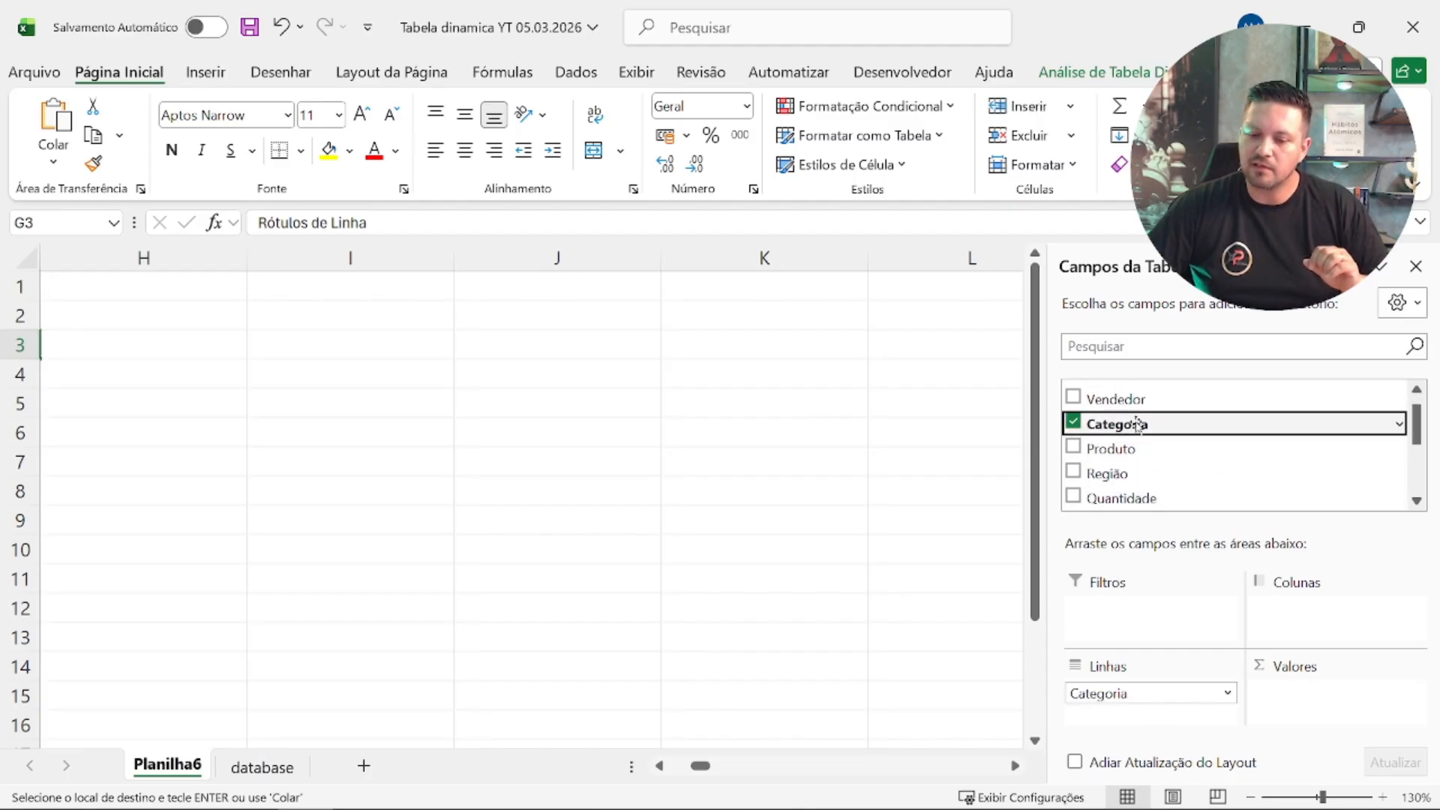
scroll(1148, 450, down, 3)
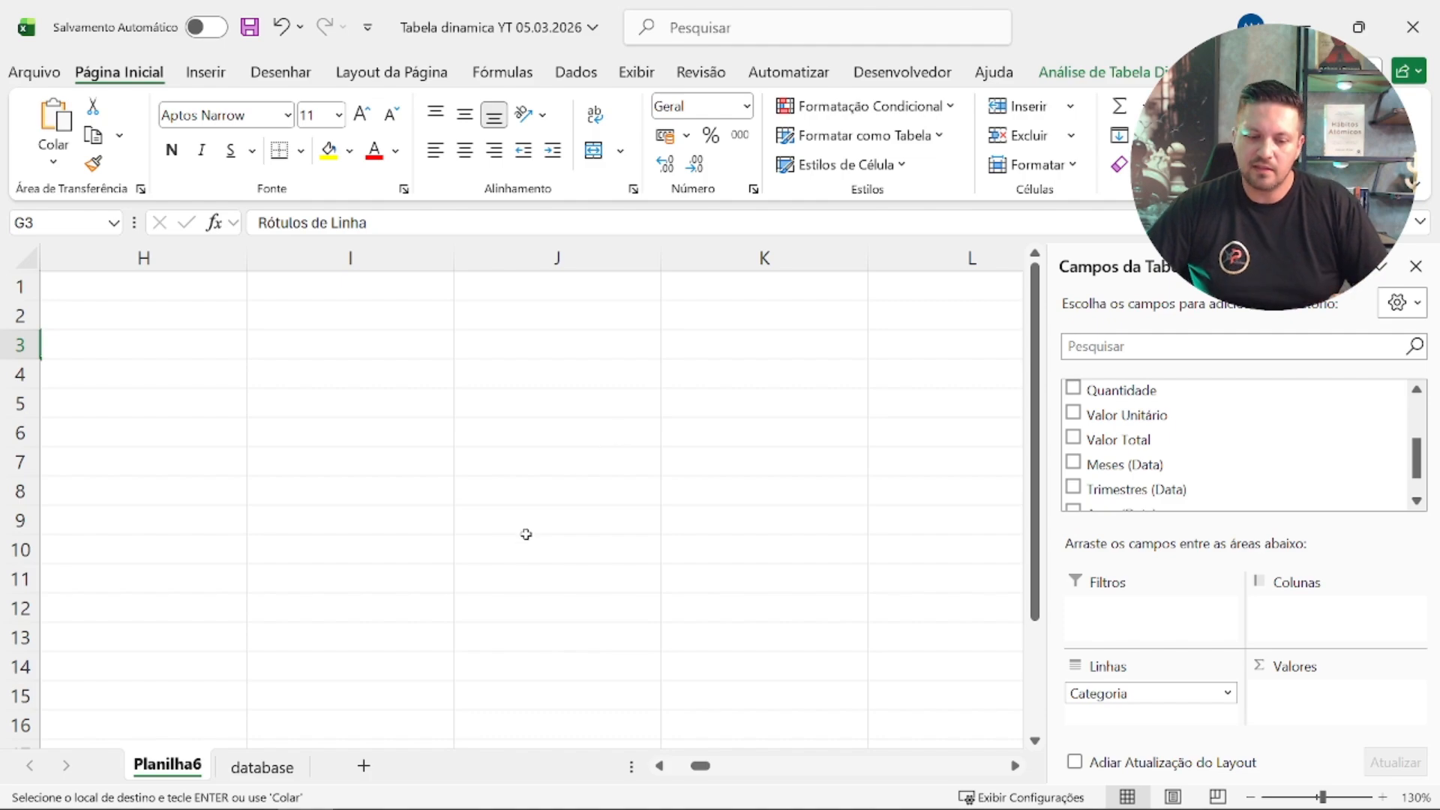
Step: Add Valor Total as a sum to the values of the category pivot table at G3
click(538, 580)
key(ctrl+Left)
key(ctrl+Up)
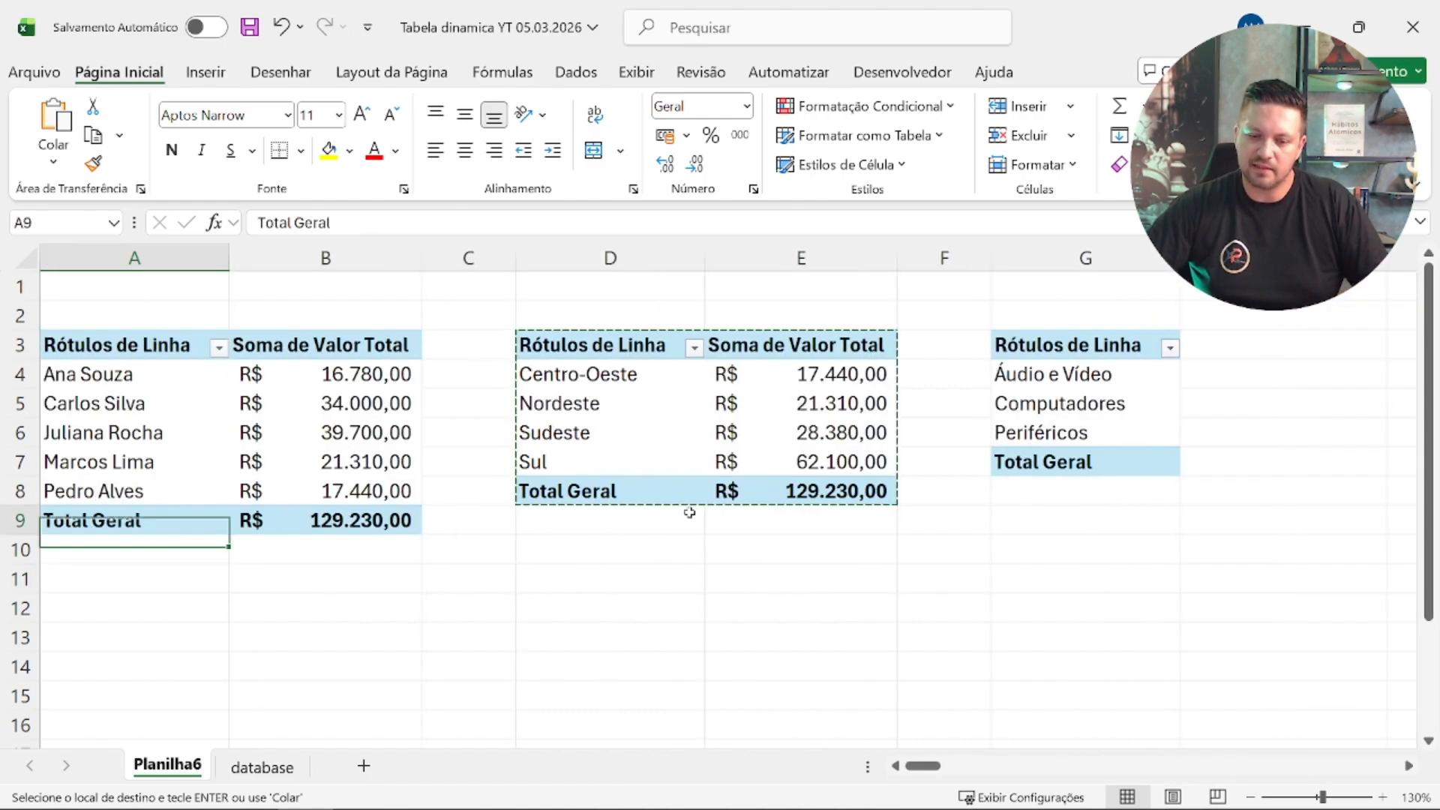
click(945, 363)
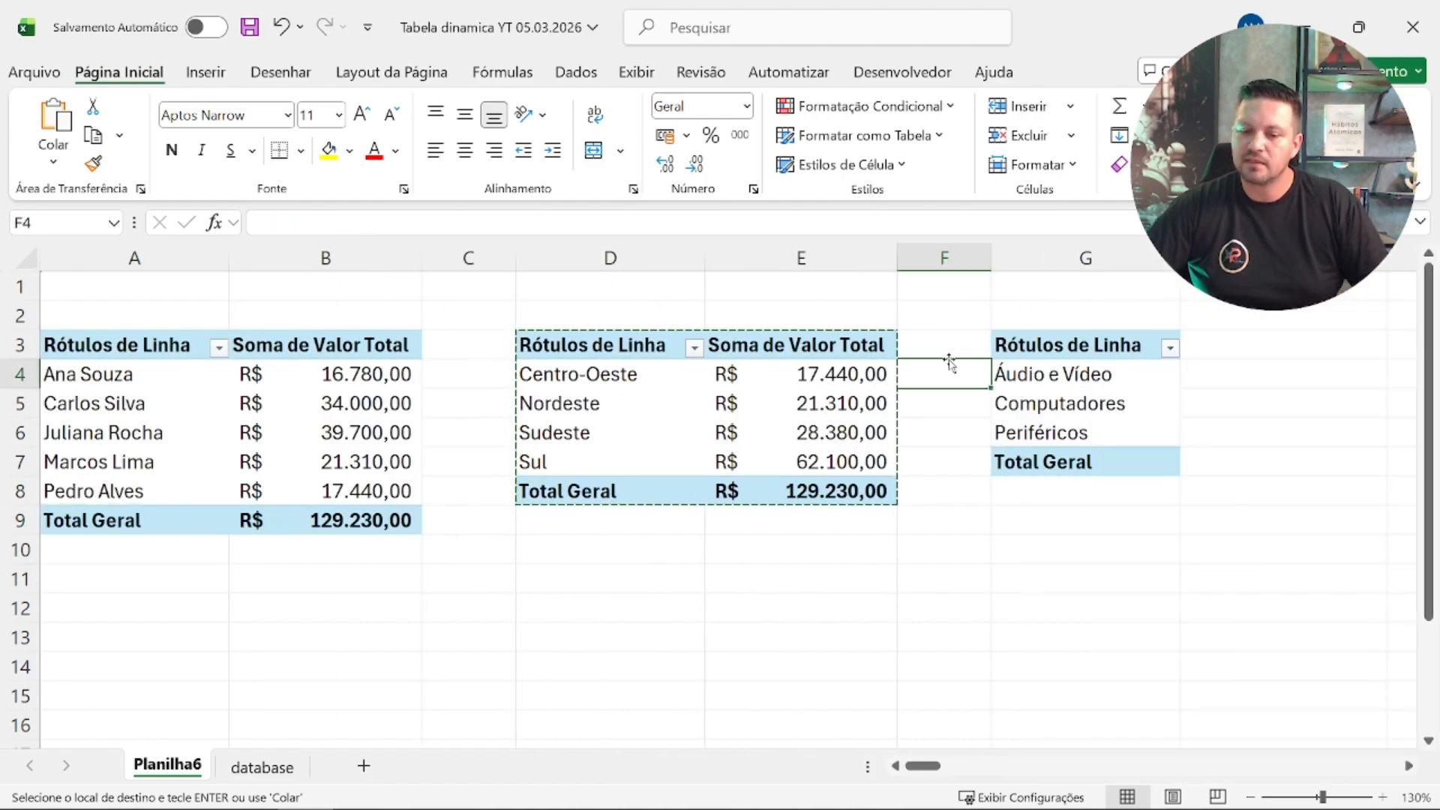
key(Right)
key(Right)
key(Down)
key(Right)
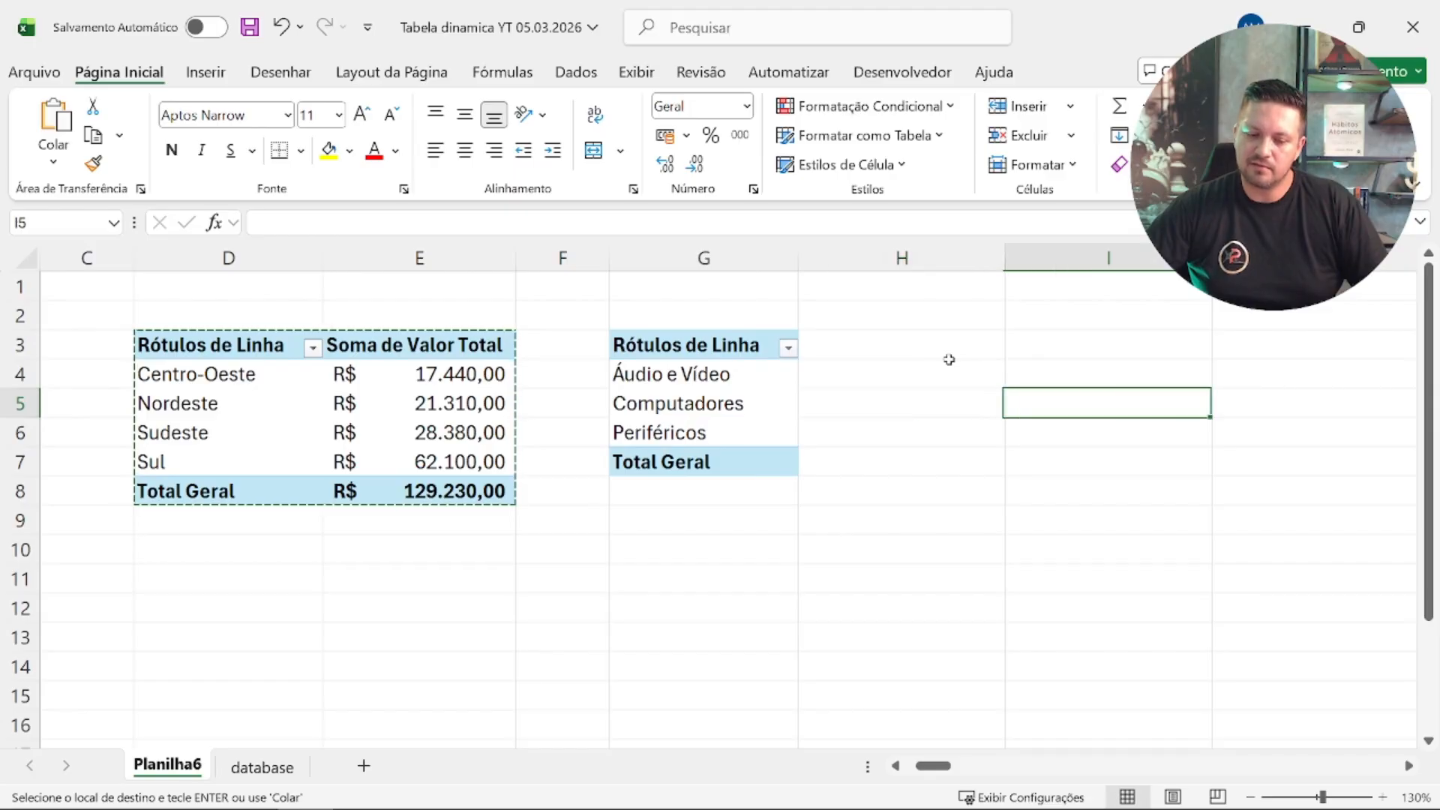
key(Right)
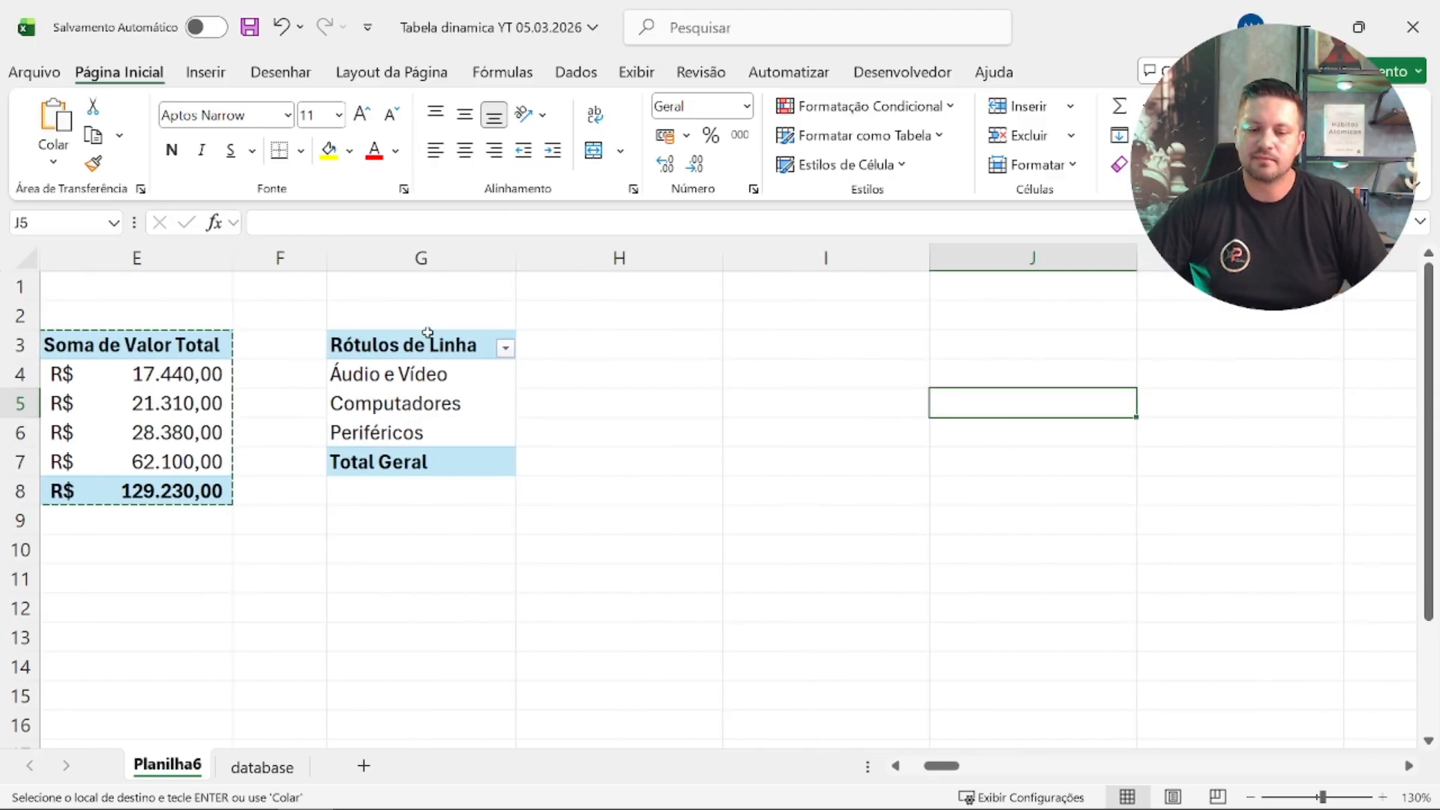
click(427, 332)
scroll(1212, 477, down, 2)
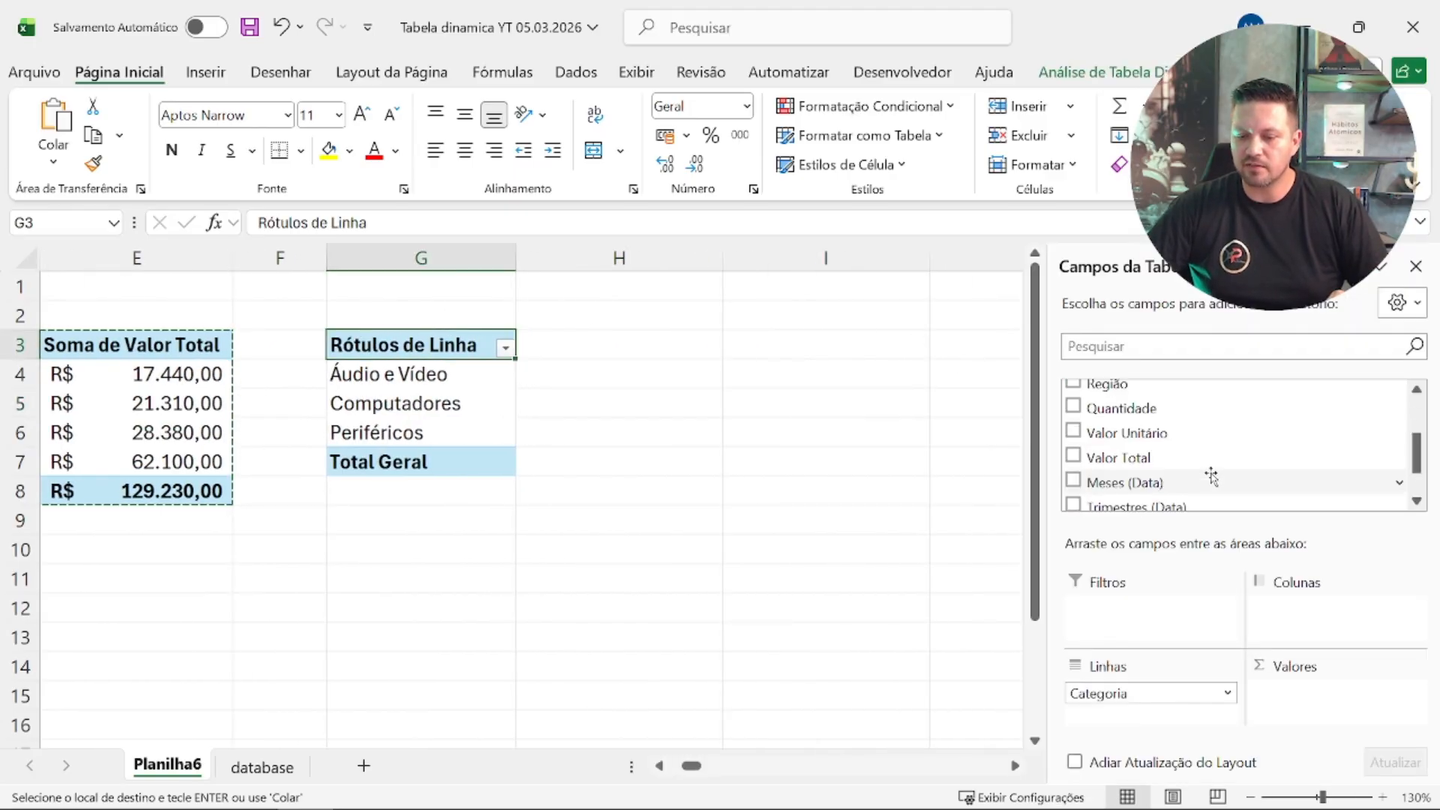
drag(1193, 456, 1313, 701)
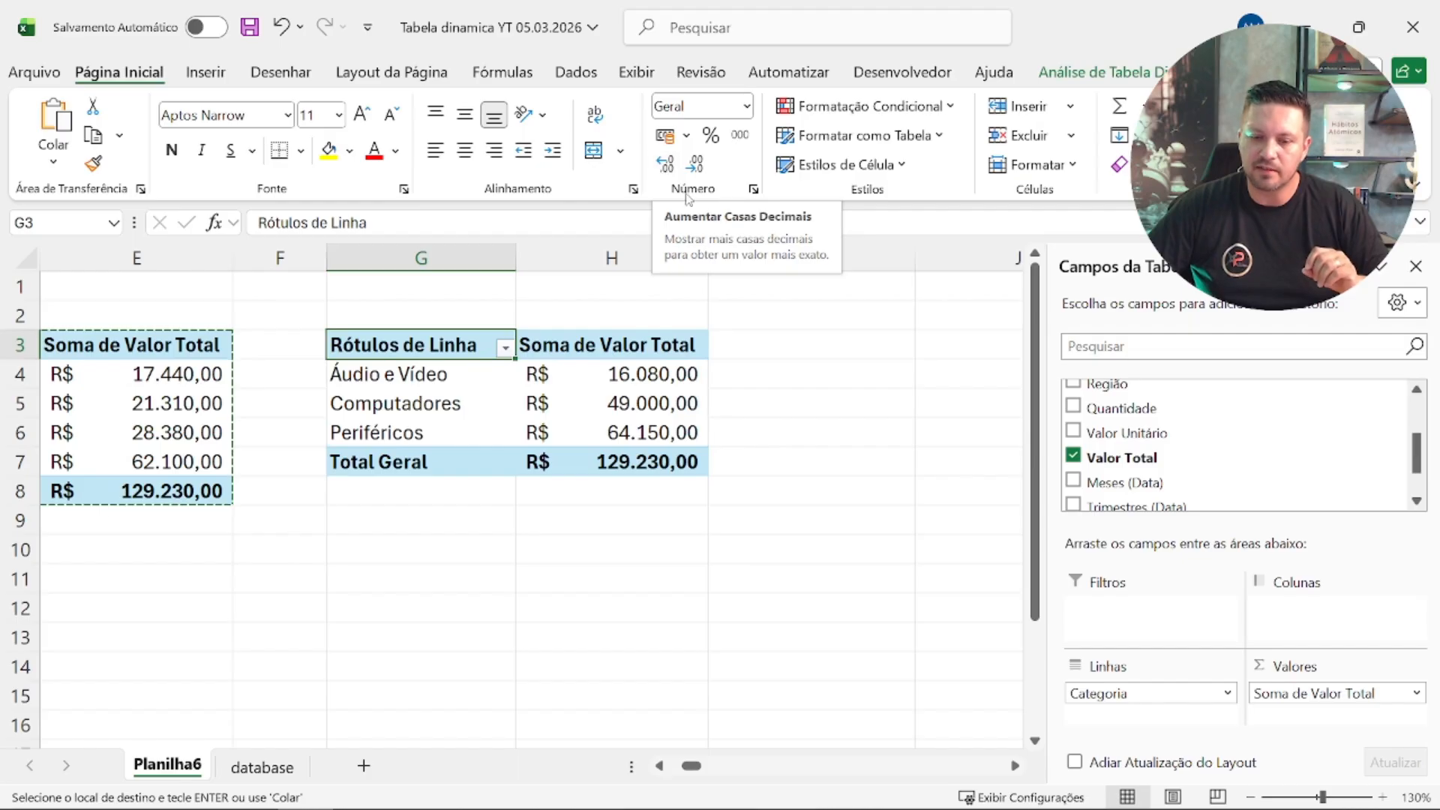
Step: Insert a slicer for the Data field and place it beside the category pivot table, over columns I and J
click(1105, 68)
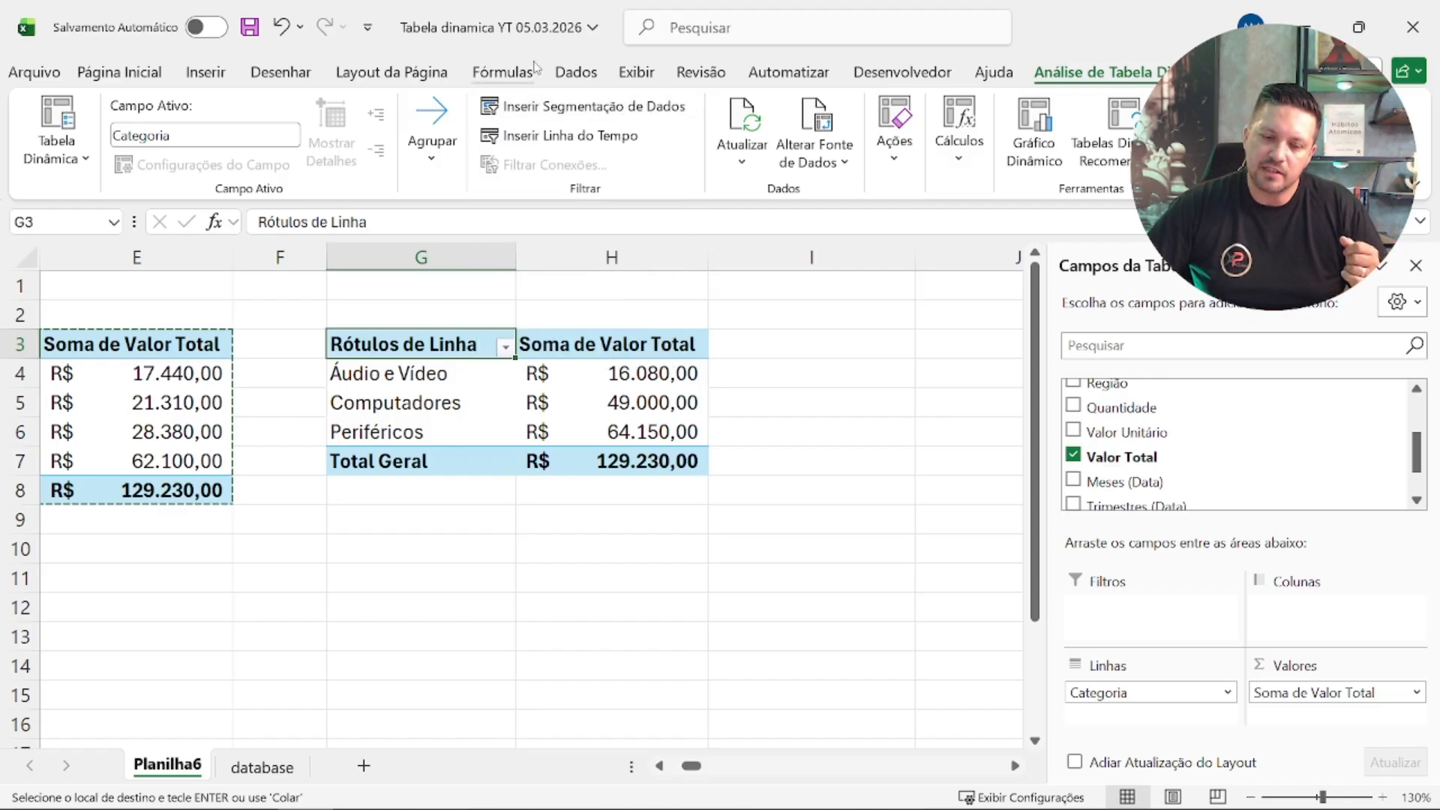
click(542, 109)
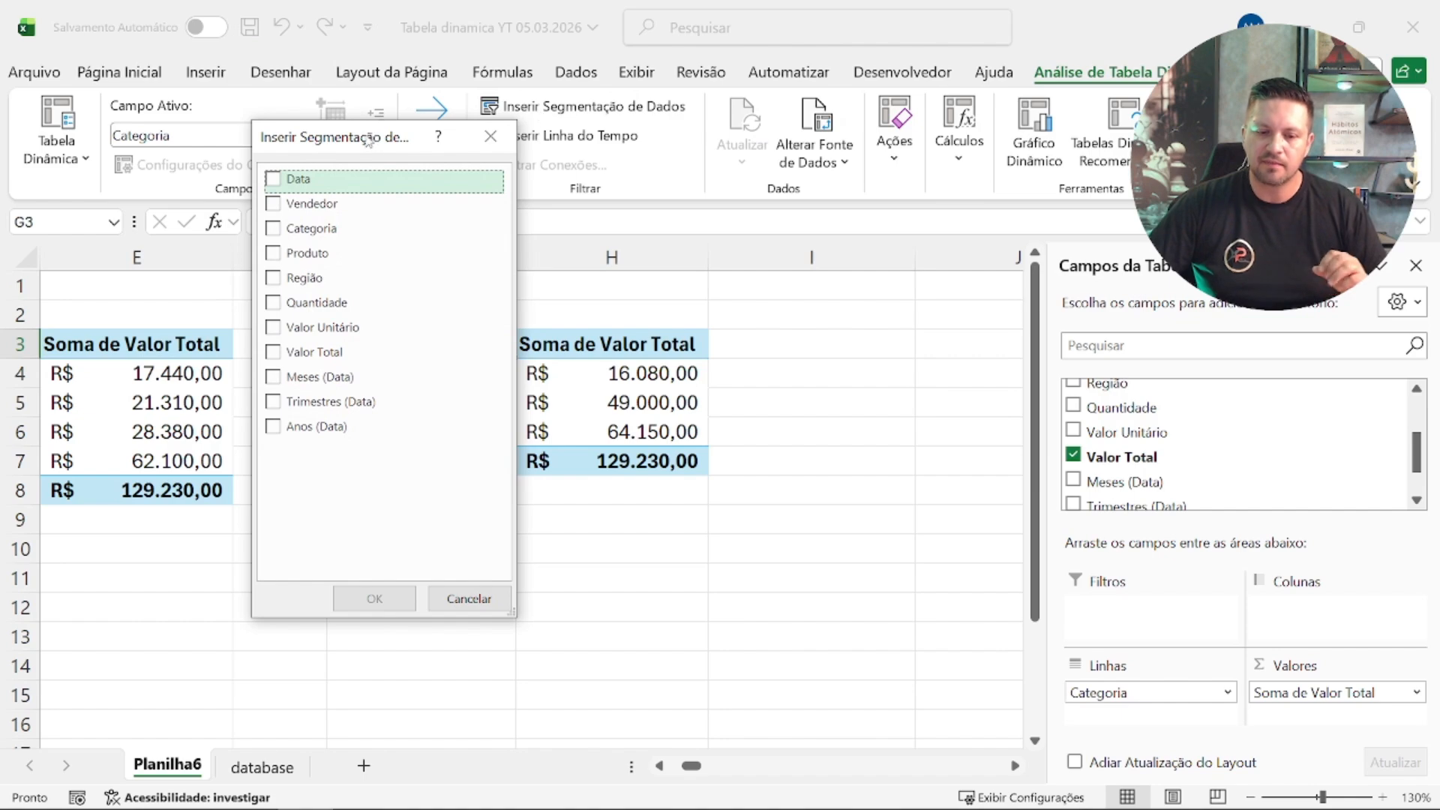
click(353, 179)
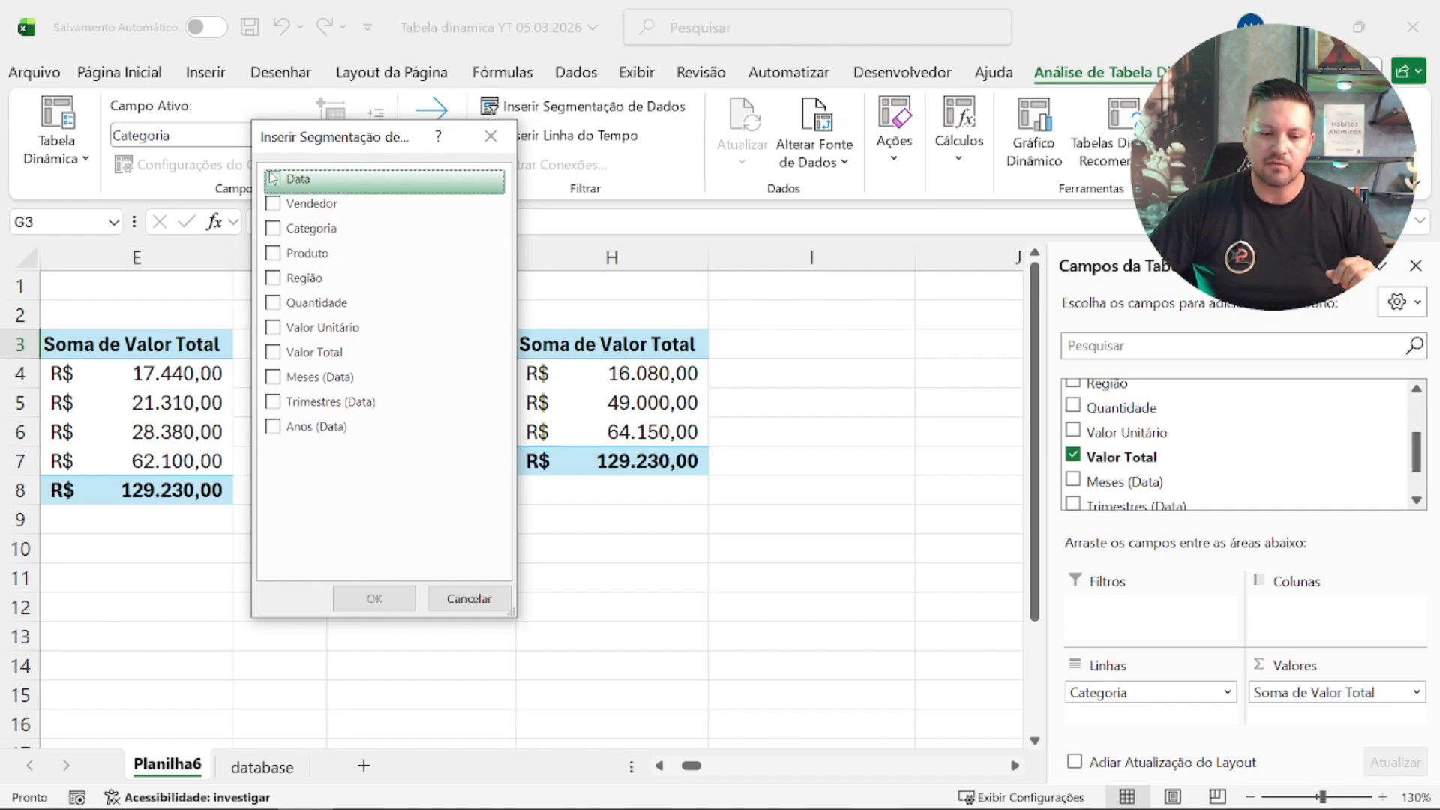
click(390, 599)
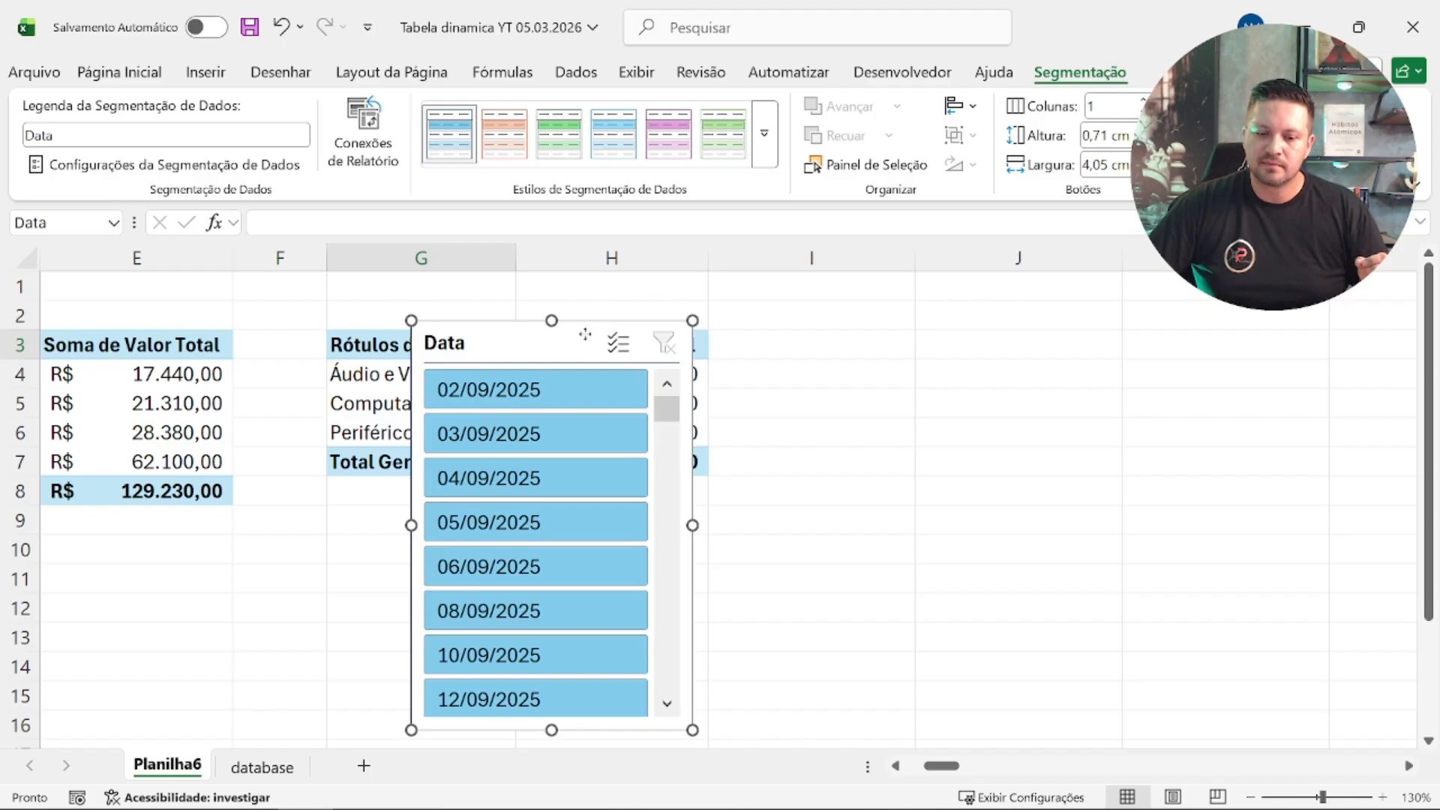
drag(585, 334, 934, 310)
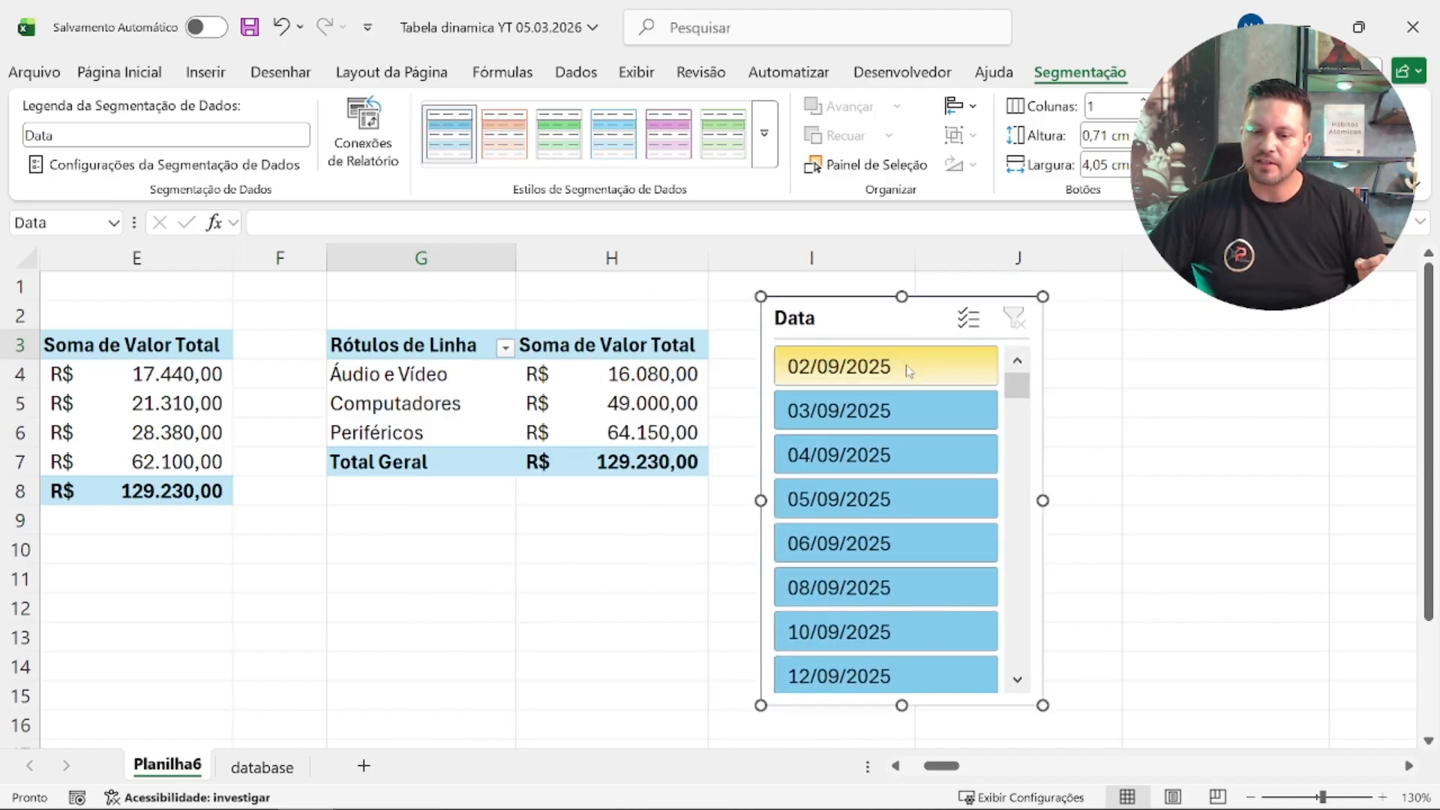
Step: Filter the category pivot table with the Data slicer by 02/09/2025, the range through 10/09/2025, 04/09/2025, and again 02/09/2025
click(908, 371)
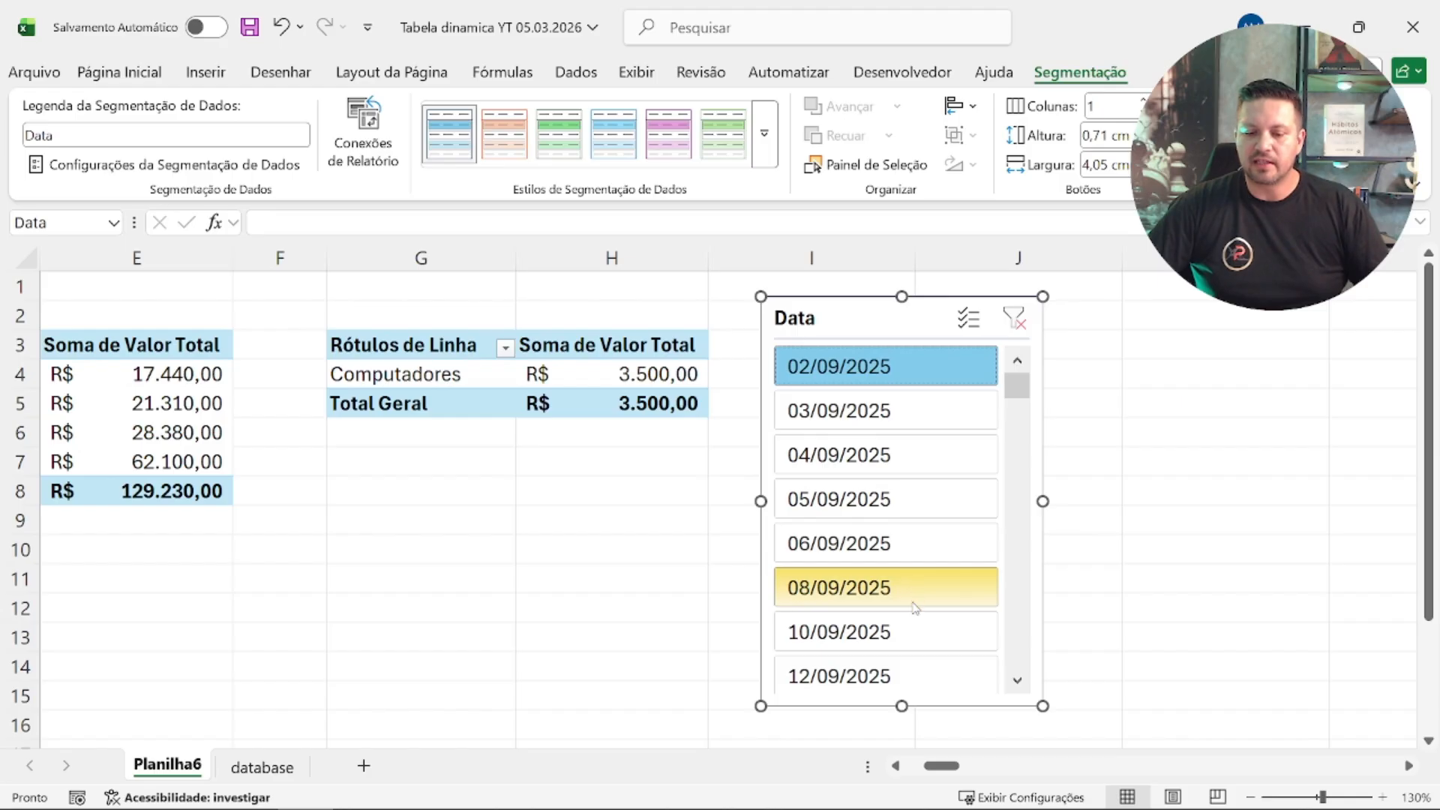
shift+click(917, 633)
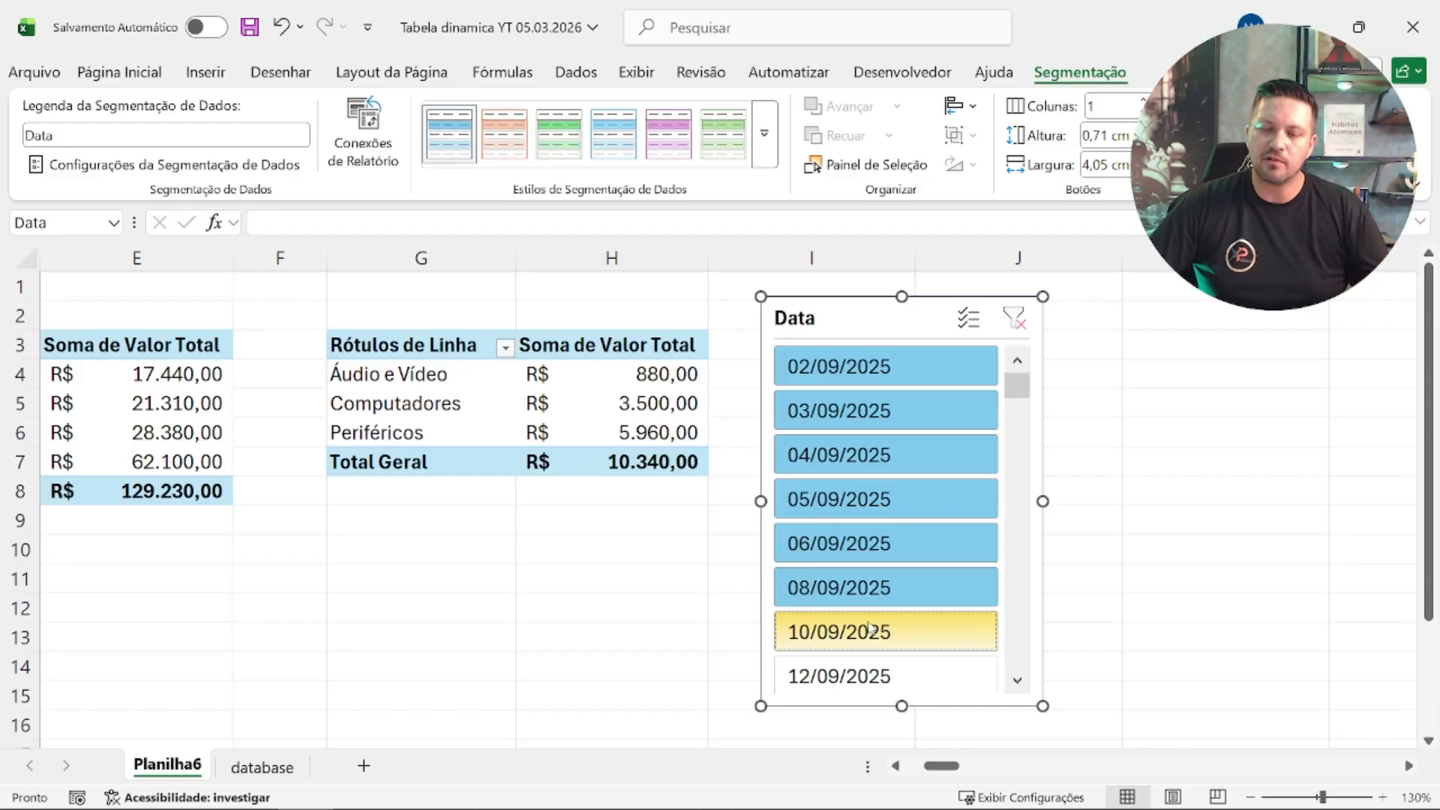
click(898, 457)
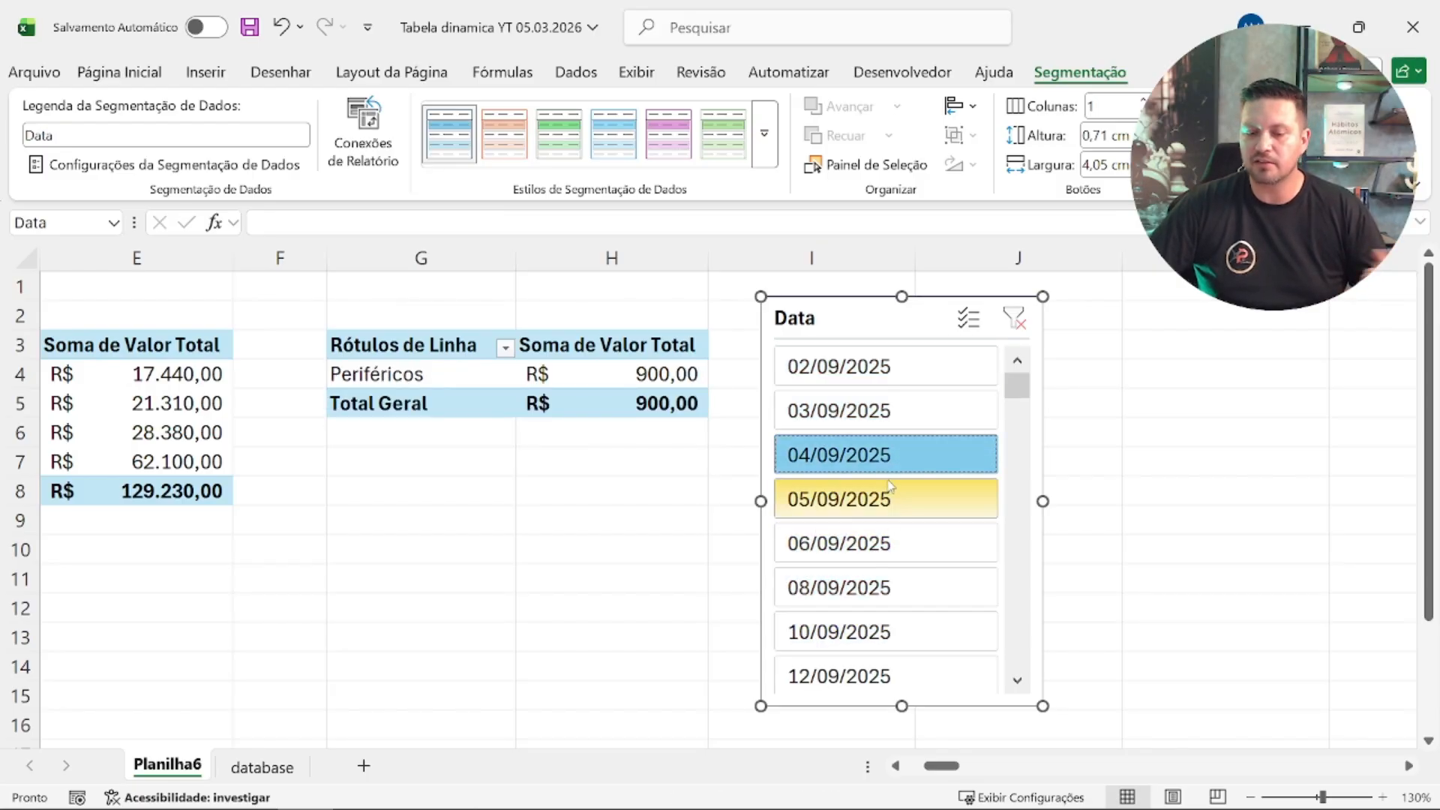
click(893, 376)
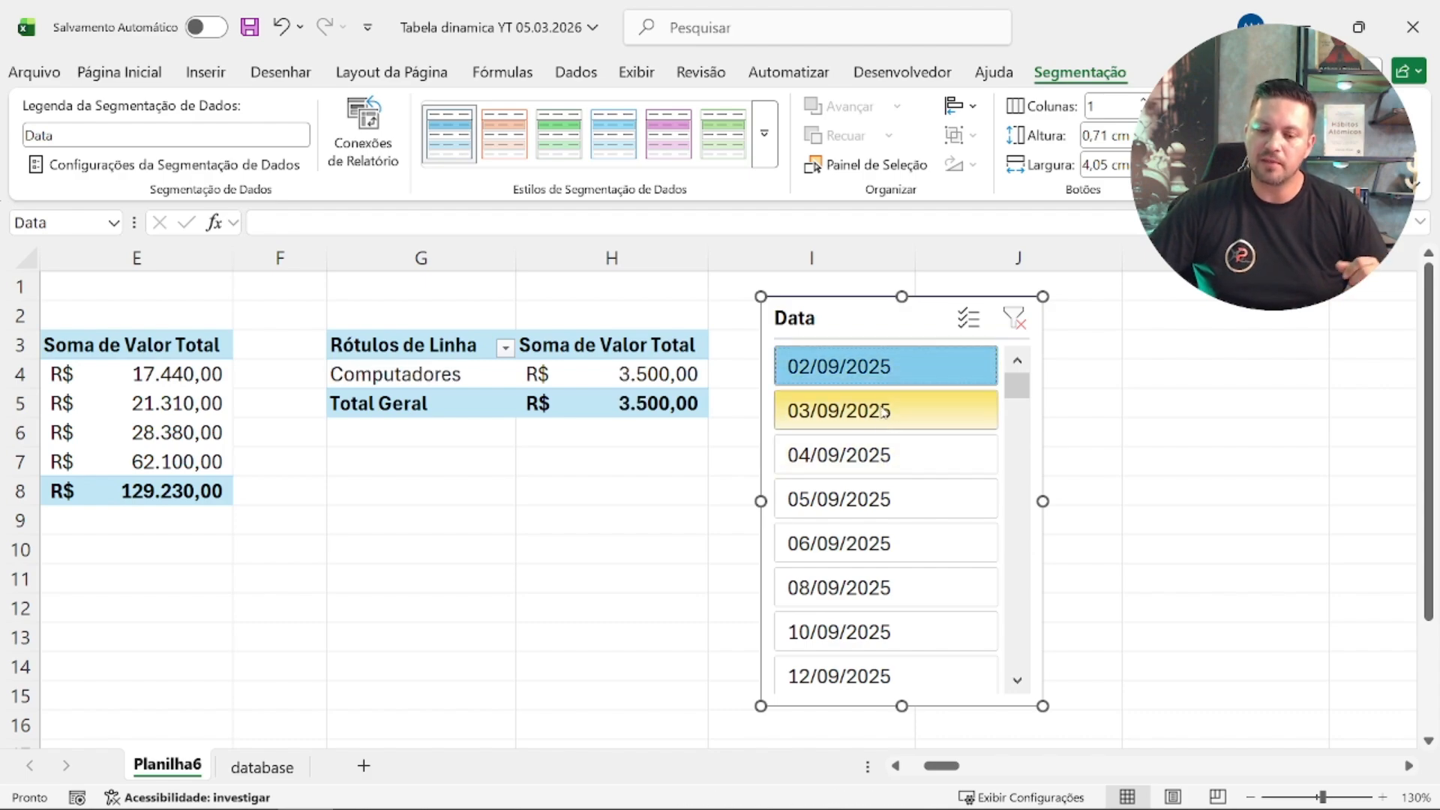
scroll(886, 437, down, 3)
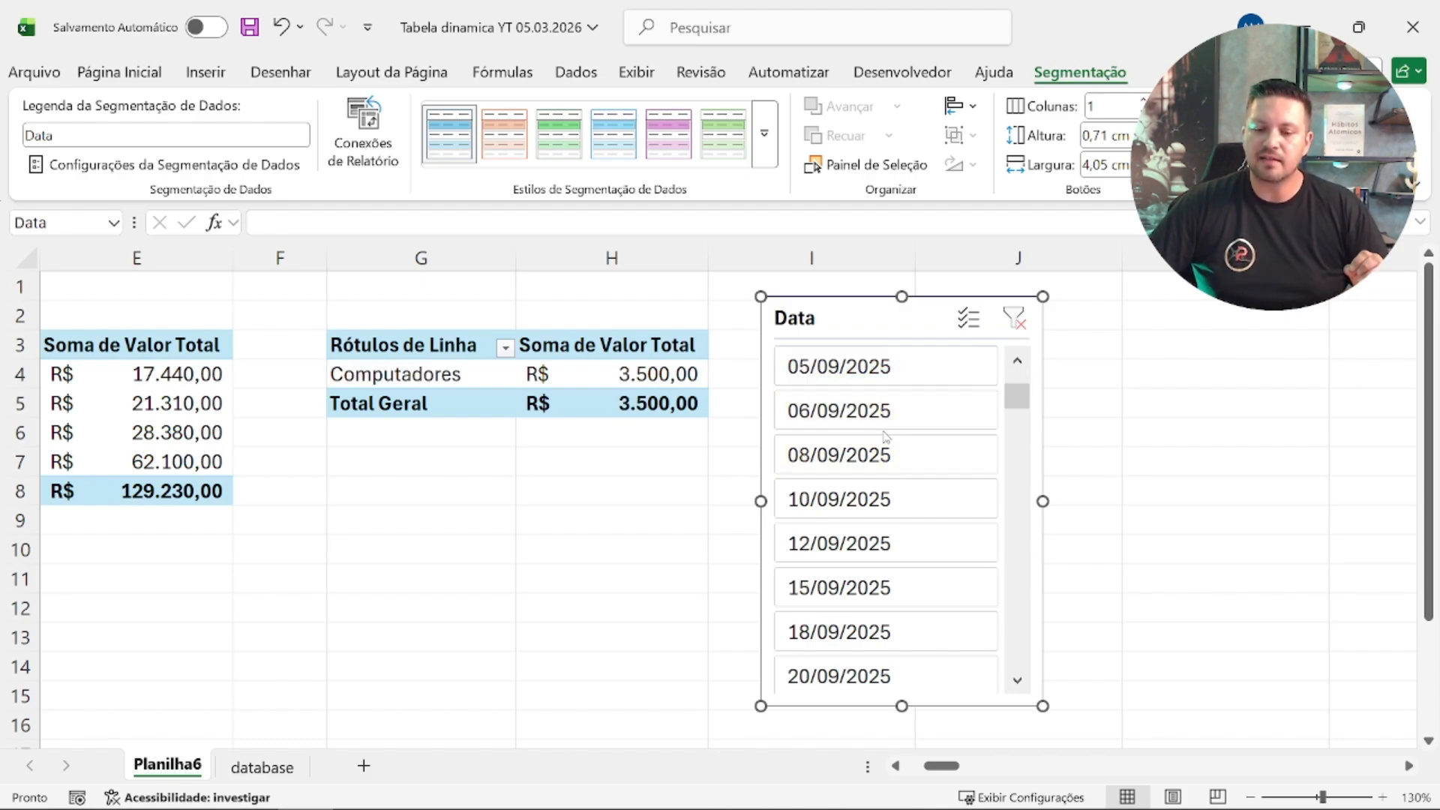
scroll(886, 437, down, 5)
scroll(857, 592, up, 1)
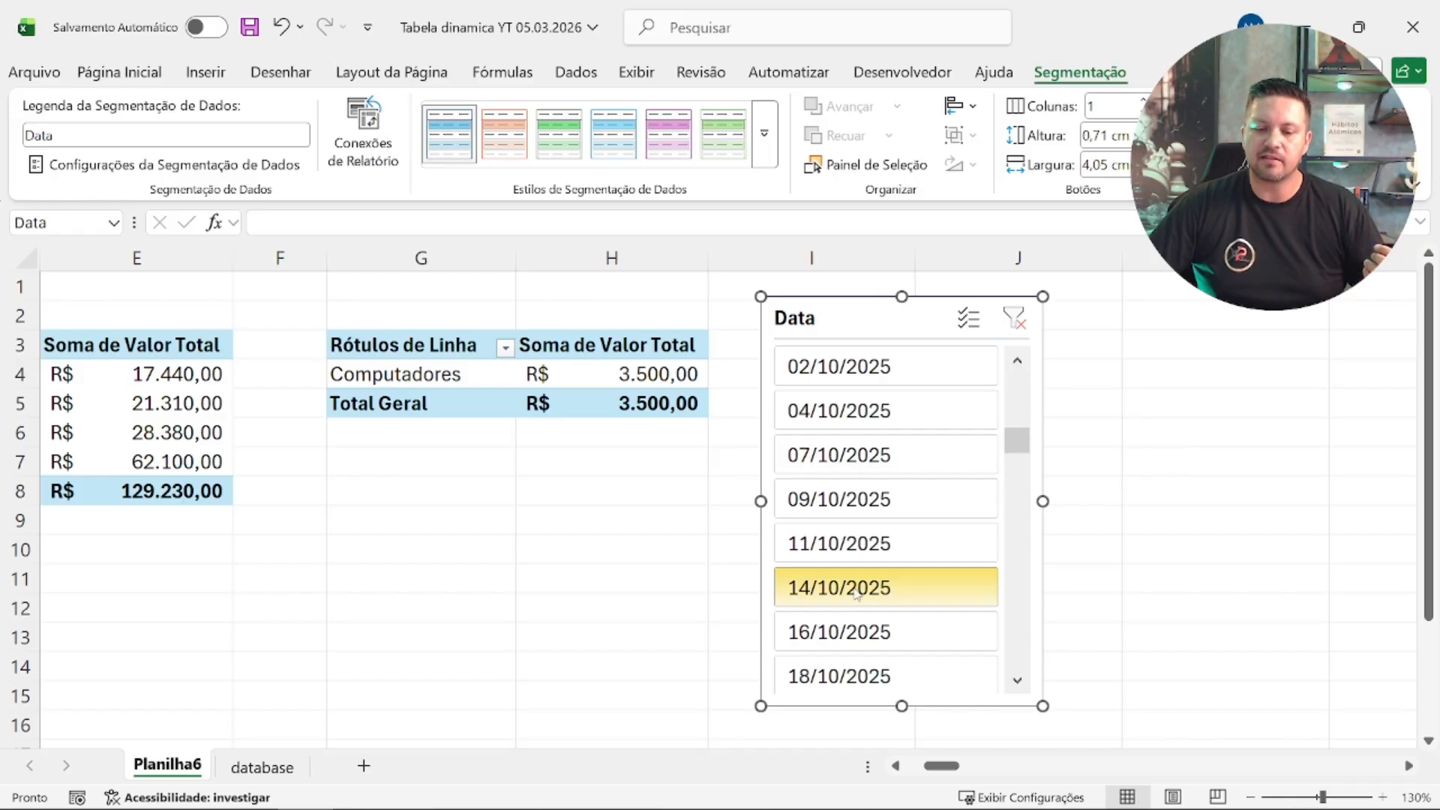
Step: Extend the Data slicer's selection from 02/09/2025 through 29/09/2025 for the category pivot table
scroll(867, 547, up, 8)
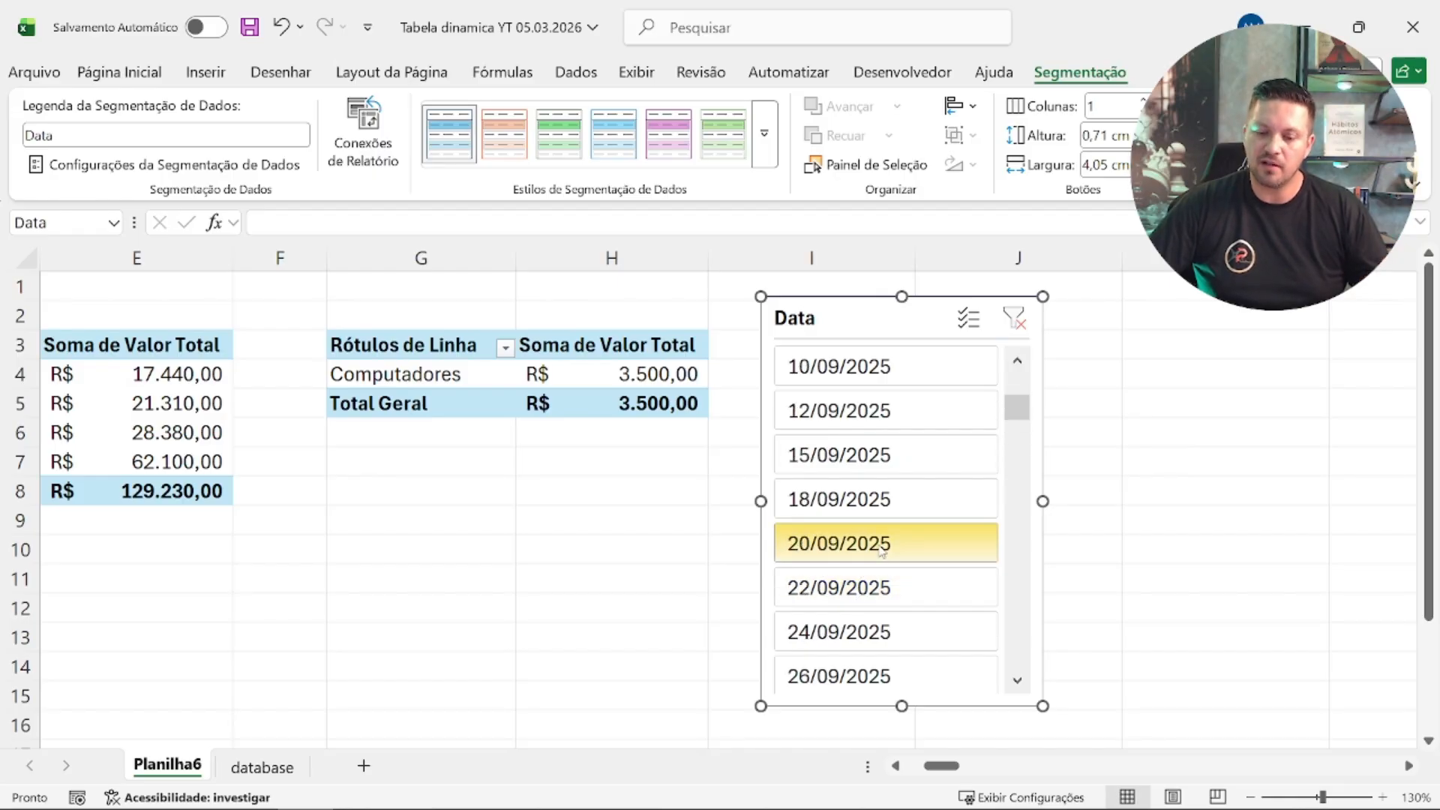
scroll(877, 550, down, 2)
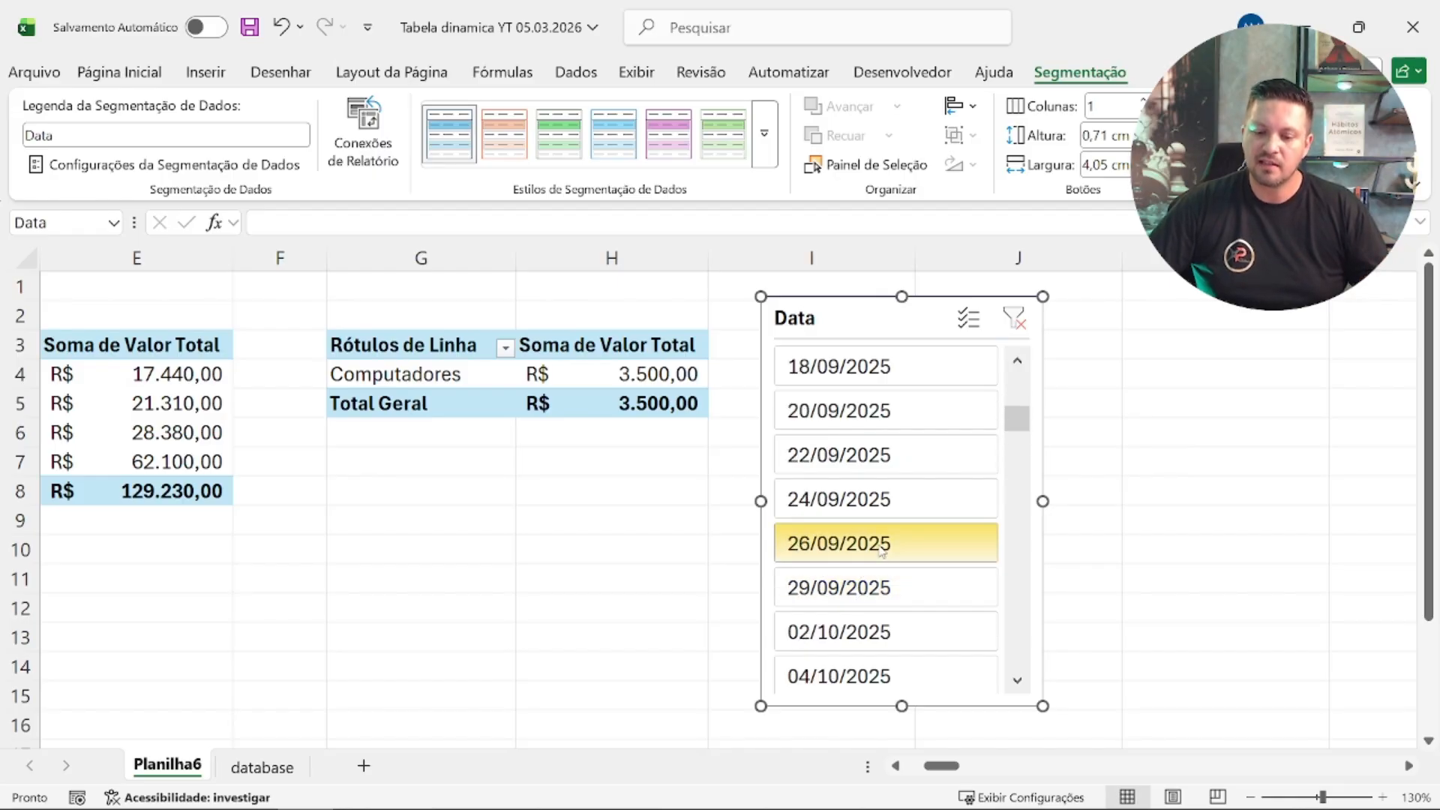
shift+click(887, 593)
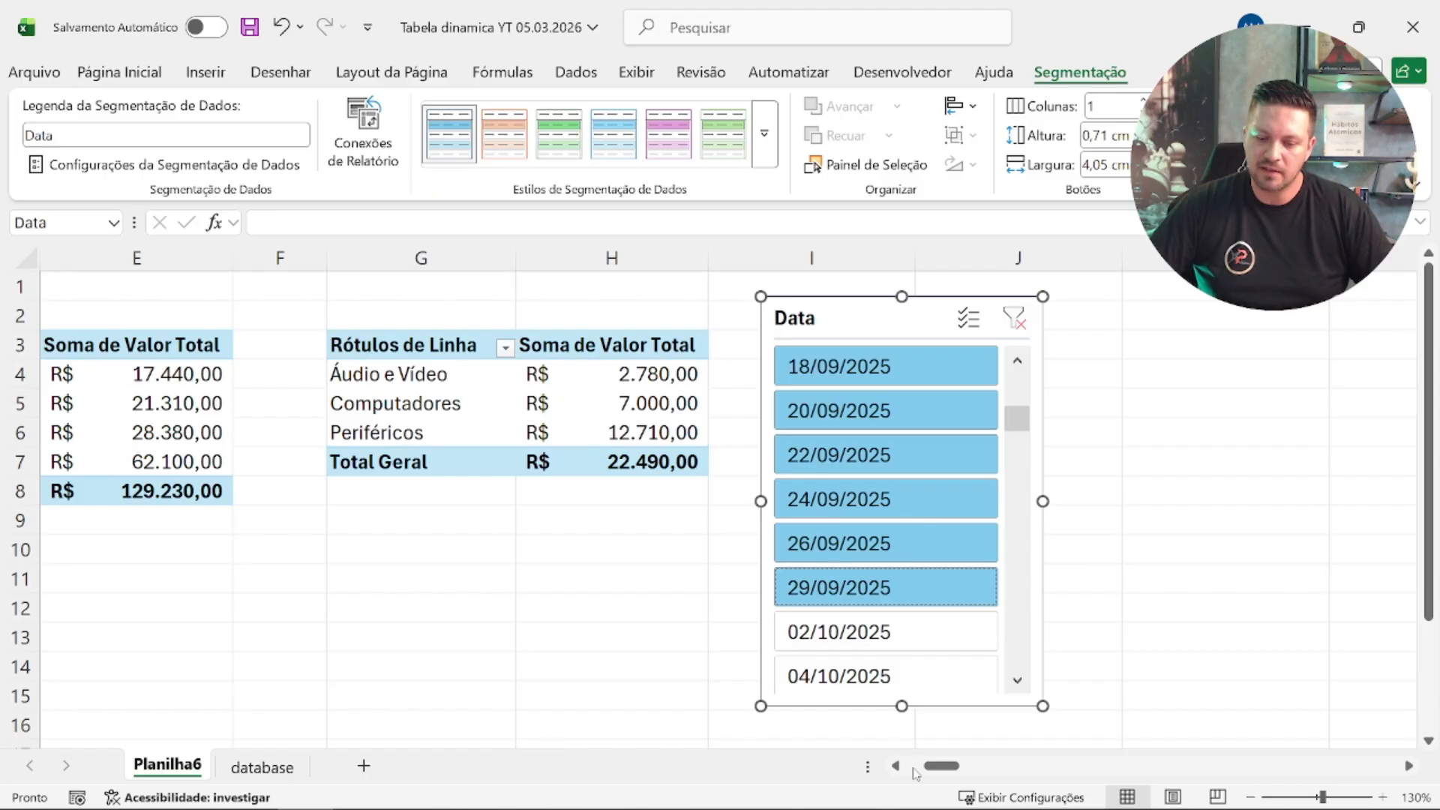
Step: Compare the seller and region pivot tables with the date-filtered category pivot table
drag(947, 773, 918, 774)
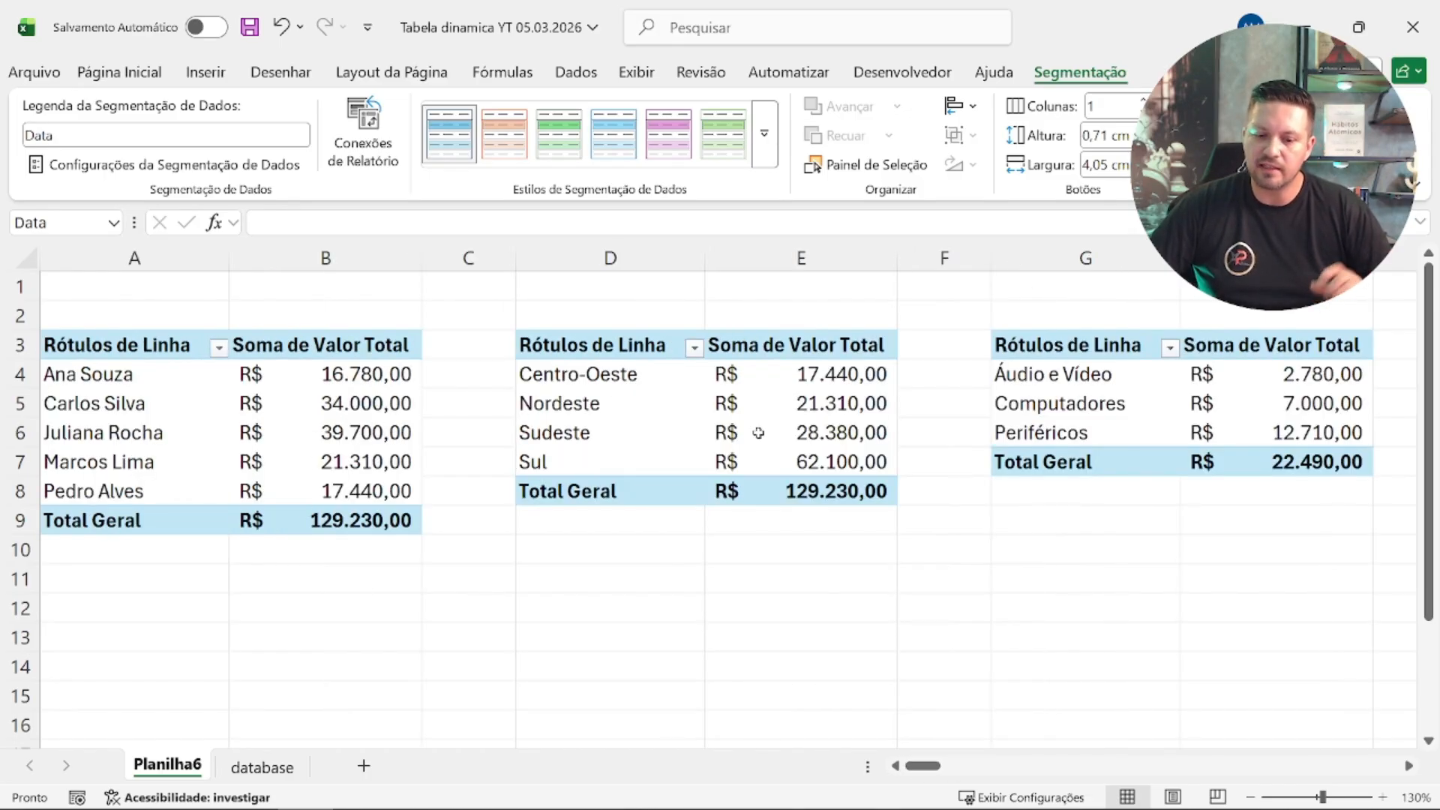
mouse_move(754, 435)
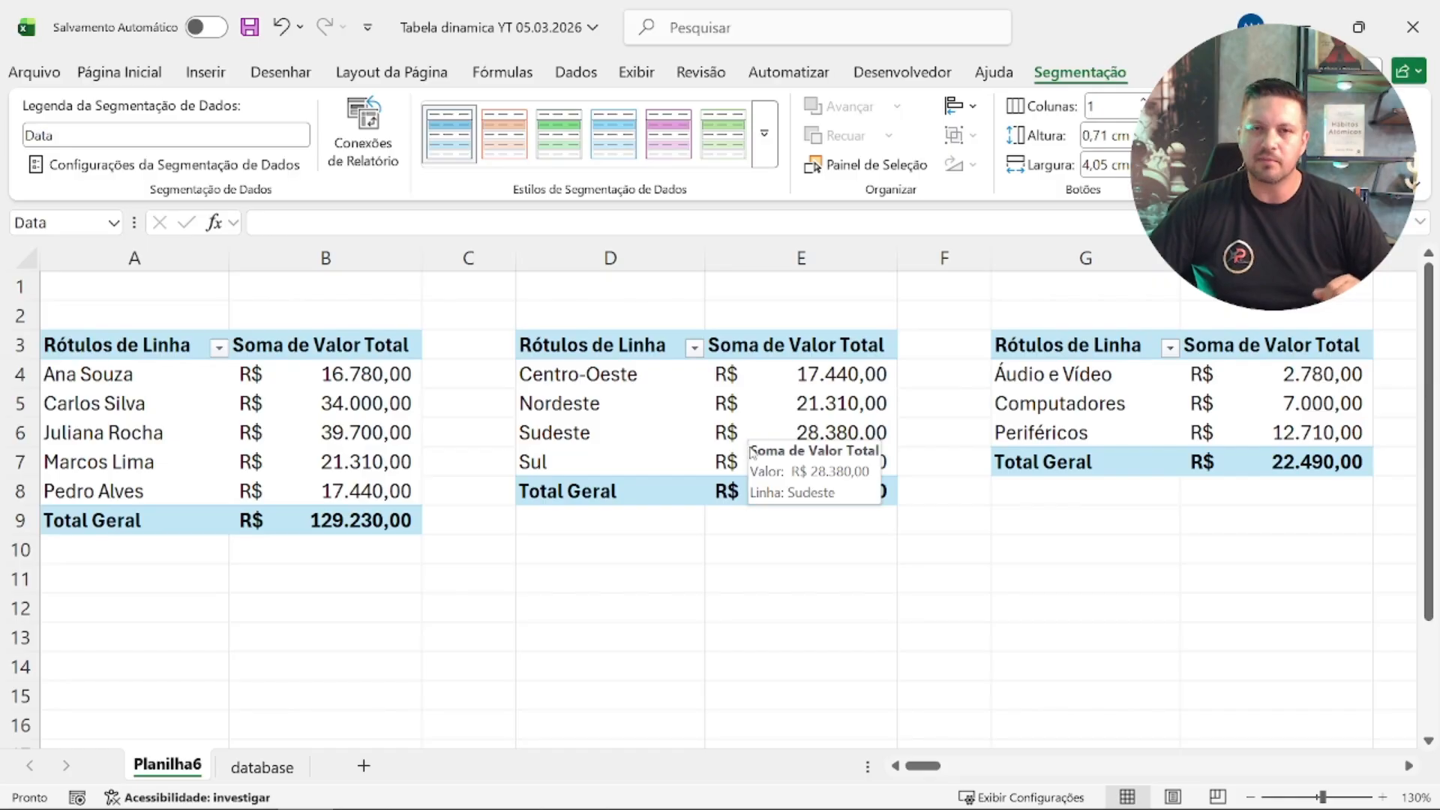
click(641, 414)
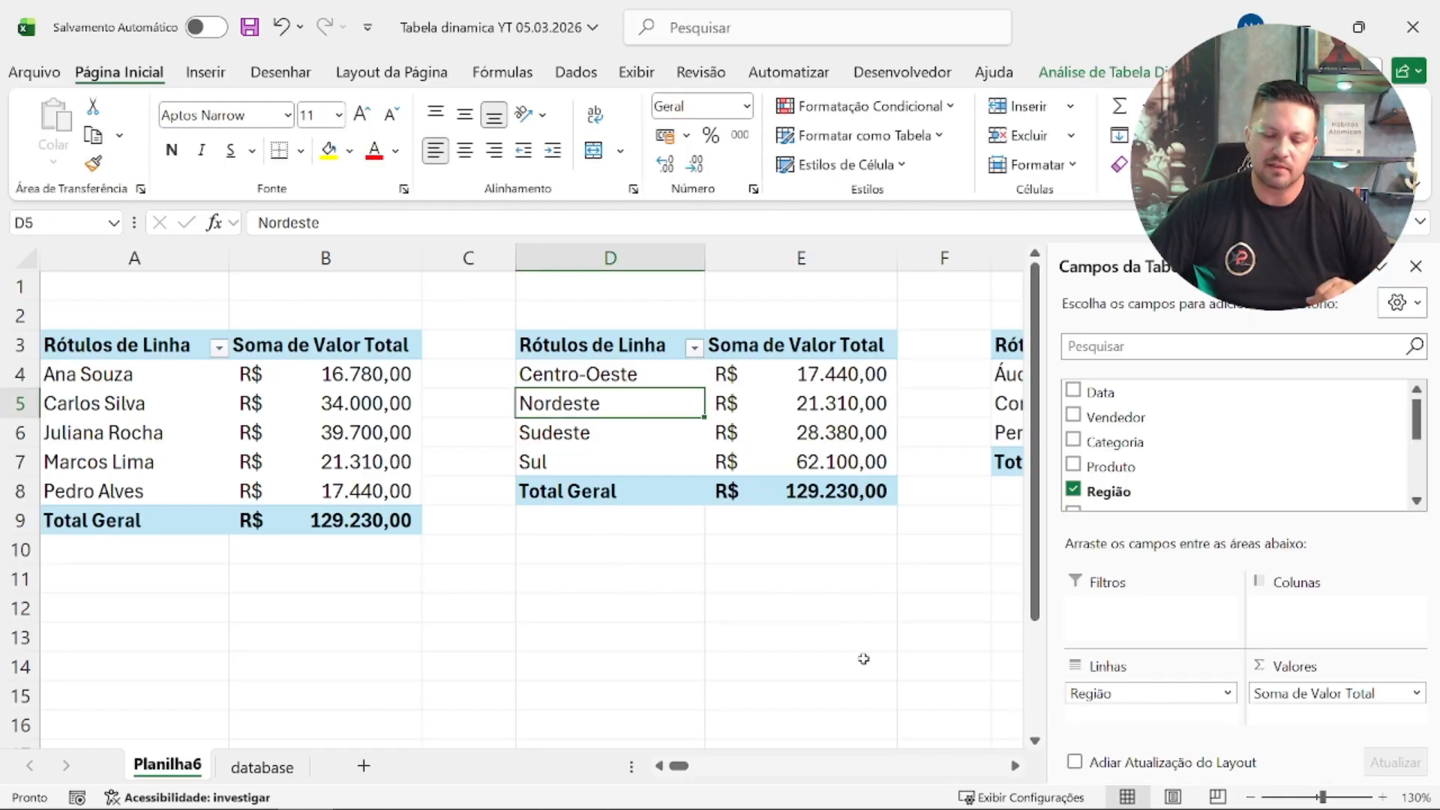
drag(679, 766, 741, 768)
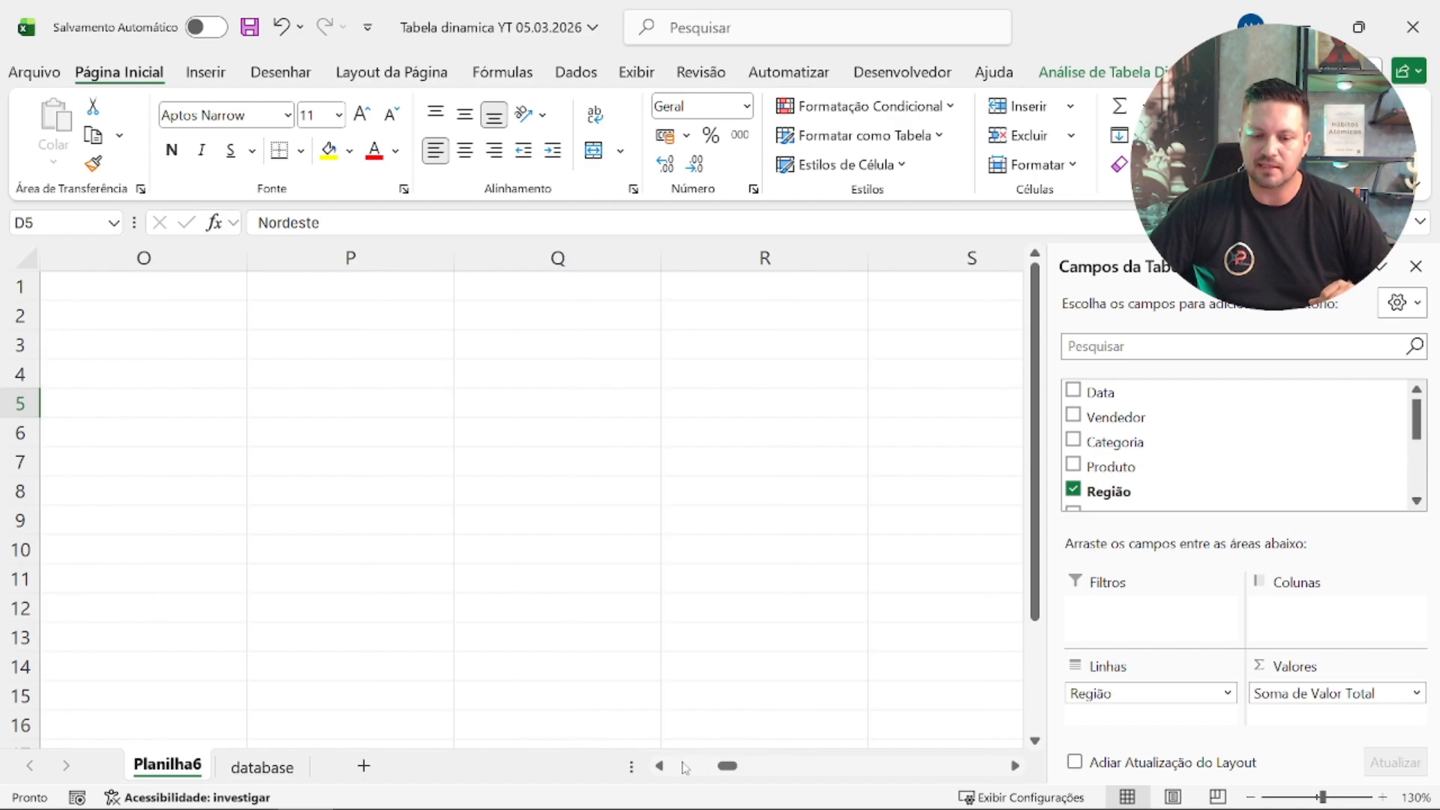
click(662, 766)
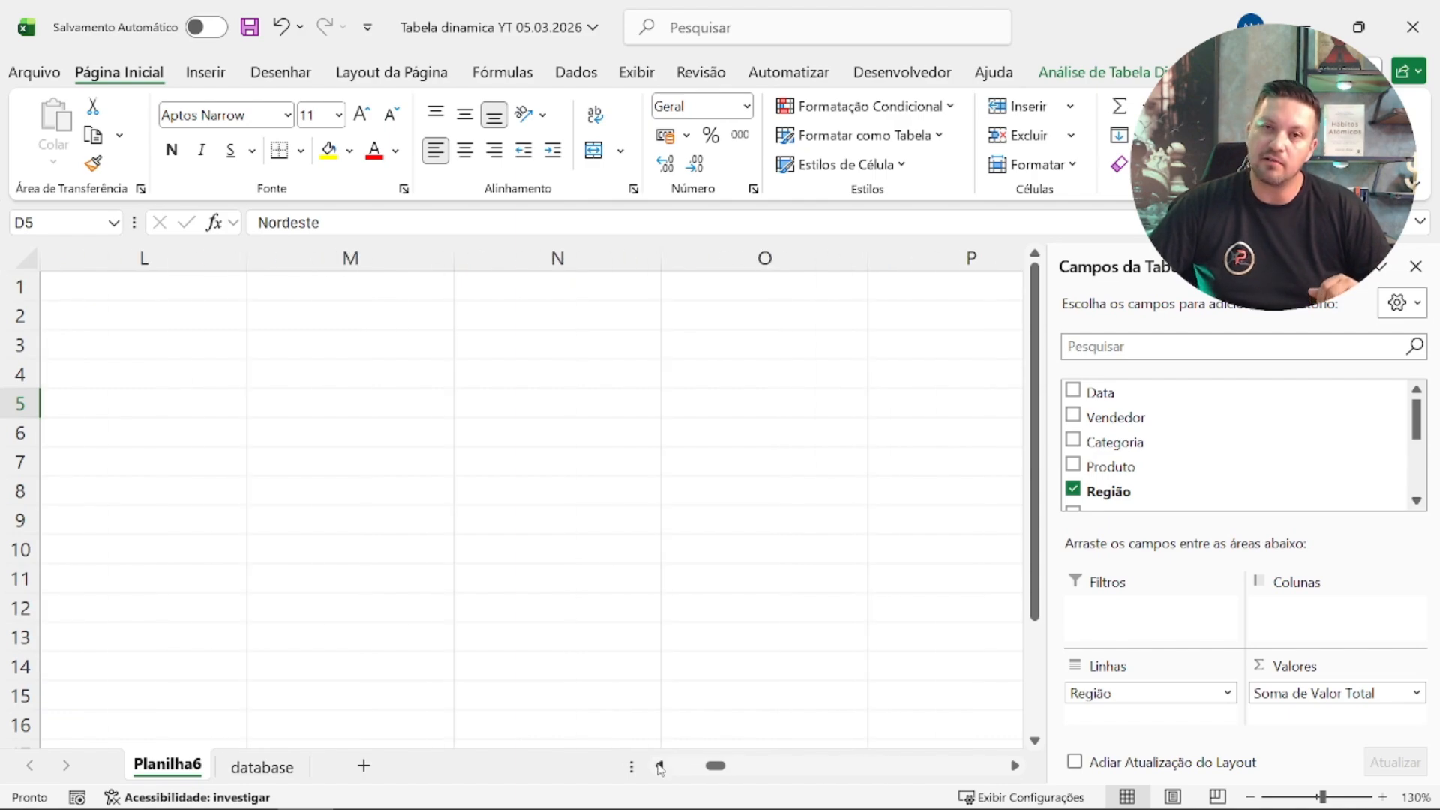
click(660, 766)
Step: Clear the Data slicer's filter and shift the slicer against the category pivot table's edge
click(656, 318)
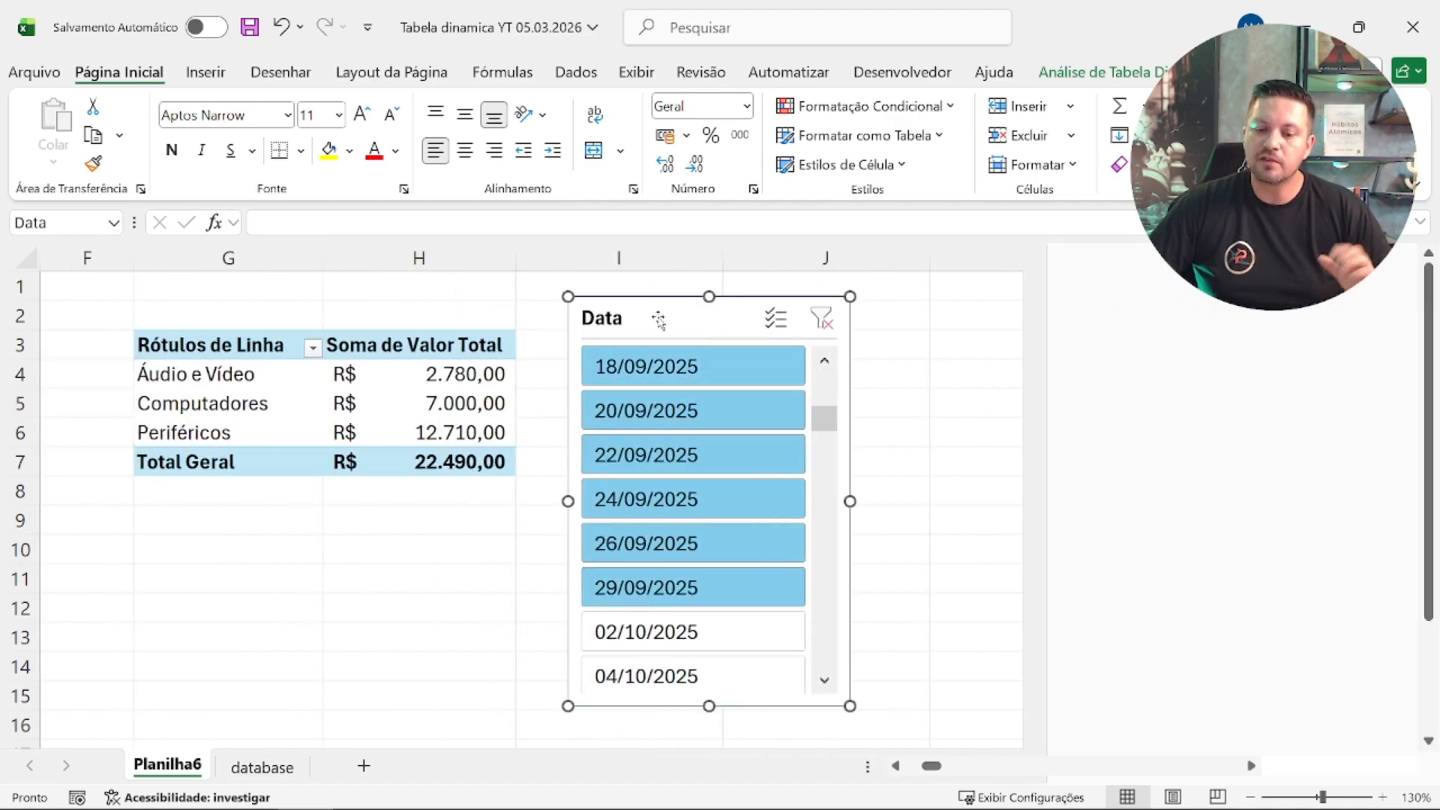
click(822, 318)
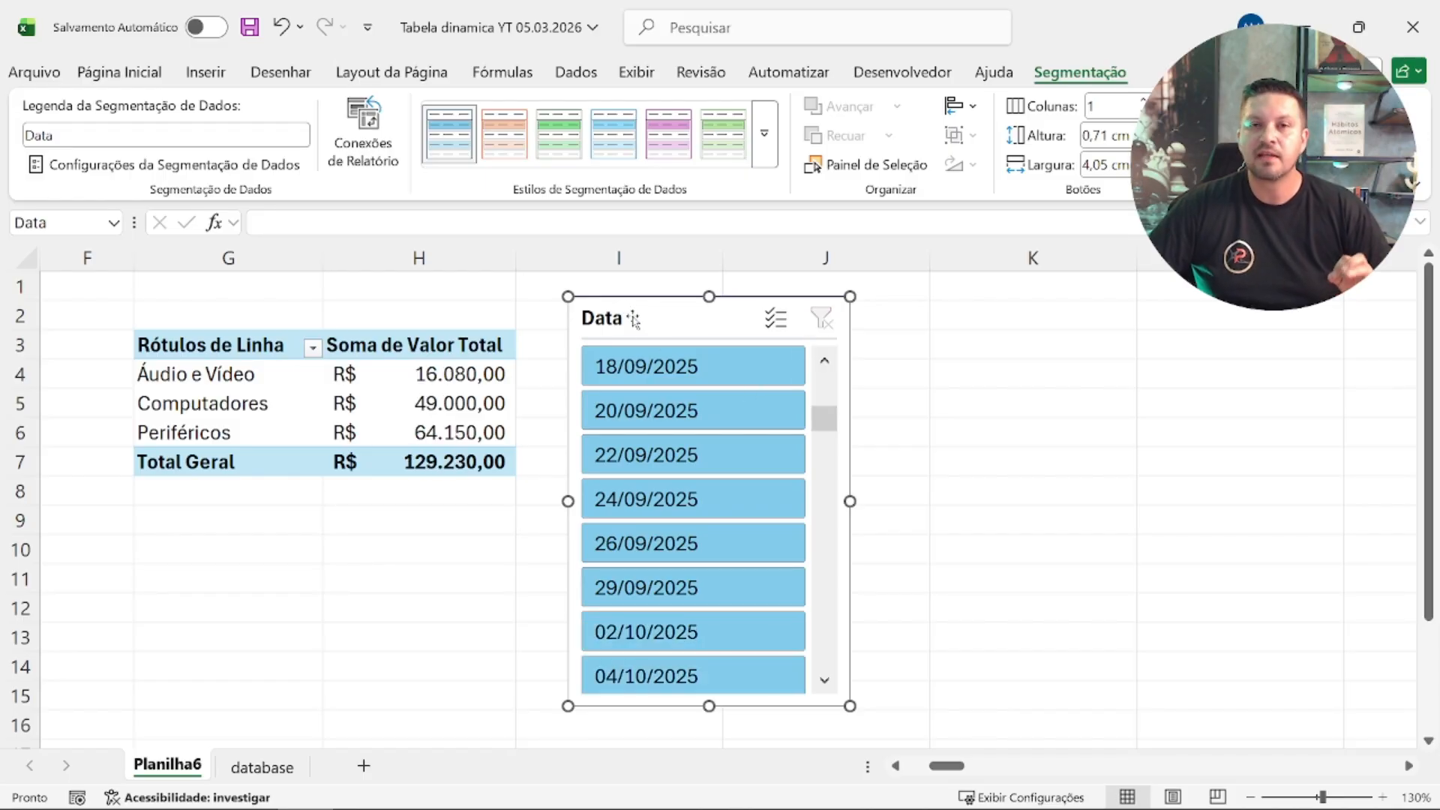
drag(634, 320, 570, 334)
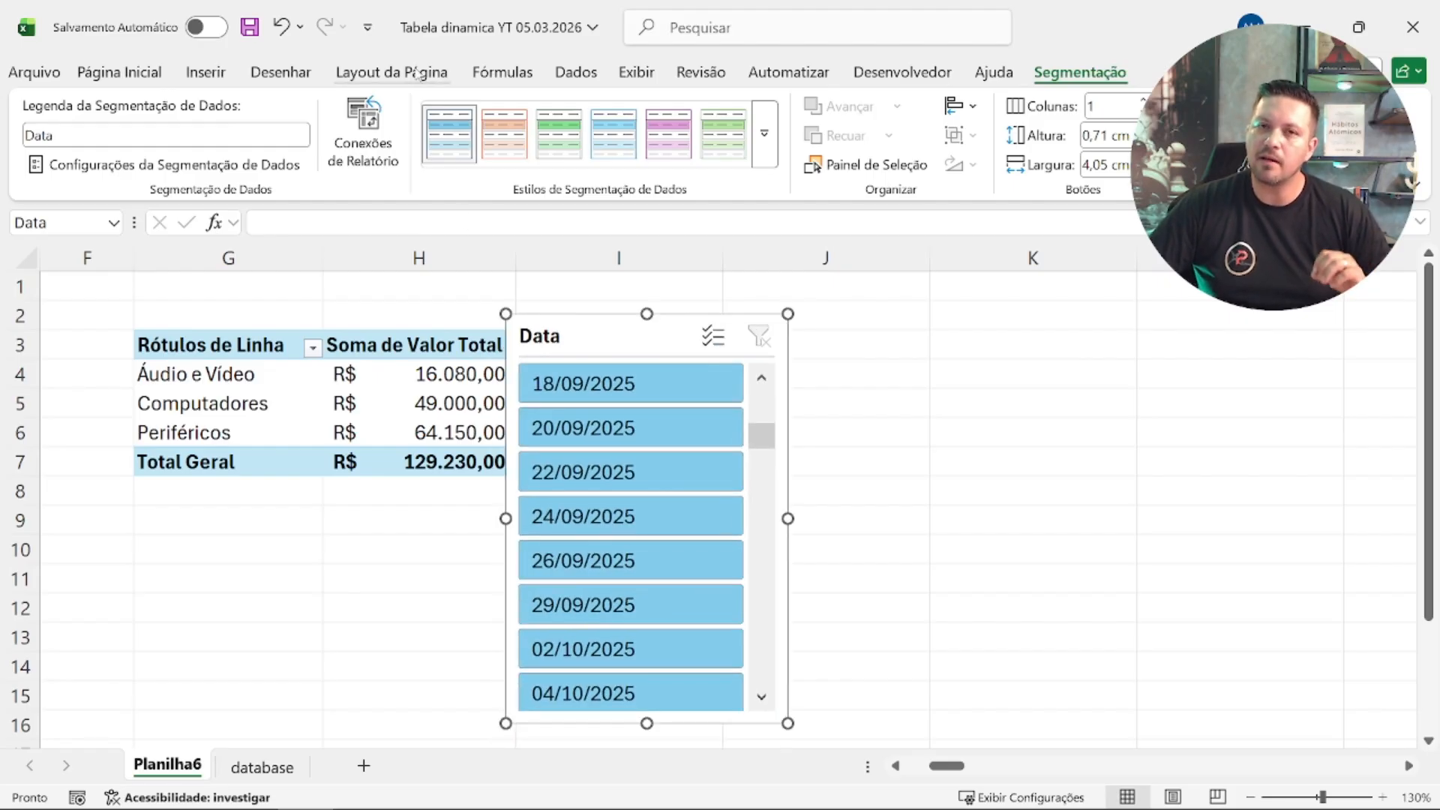
Step: Connect the Data slicer to Tabela dinâmica7 and Tabela dinâmica8 in addition to Tabela dinâmica9
click(379, 156)
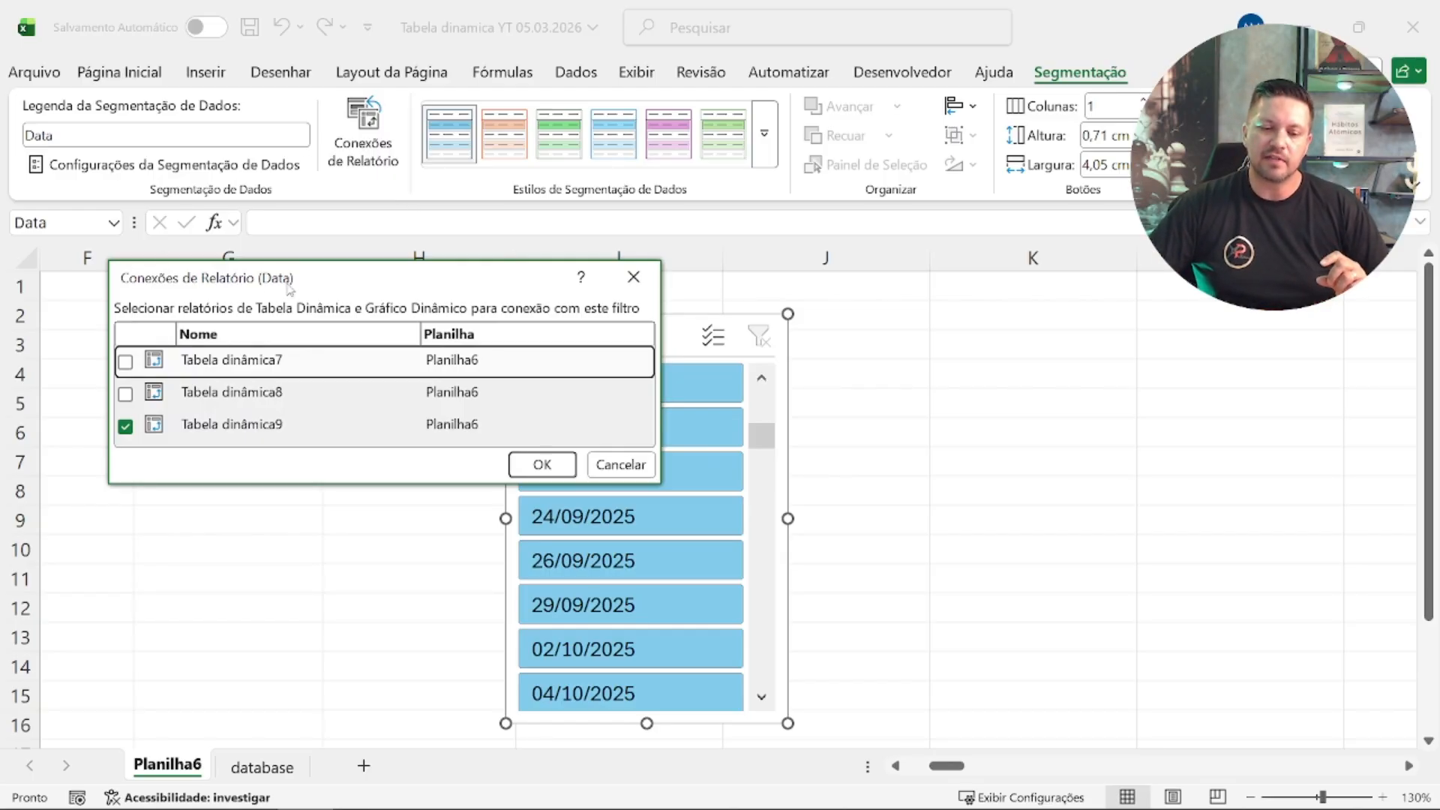
drag(288, 286, 404, 350)
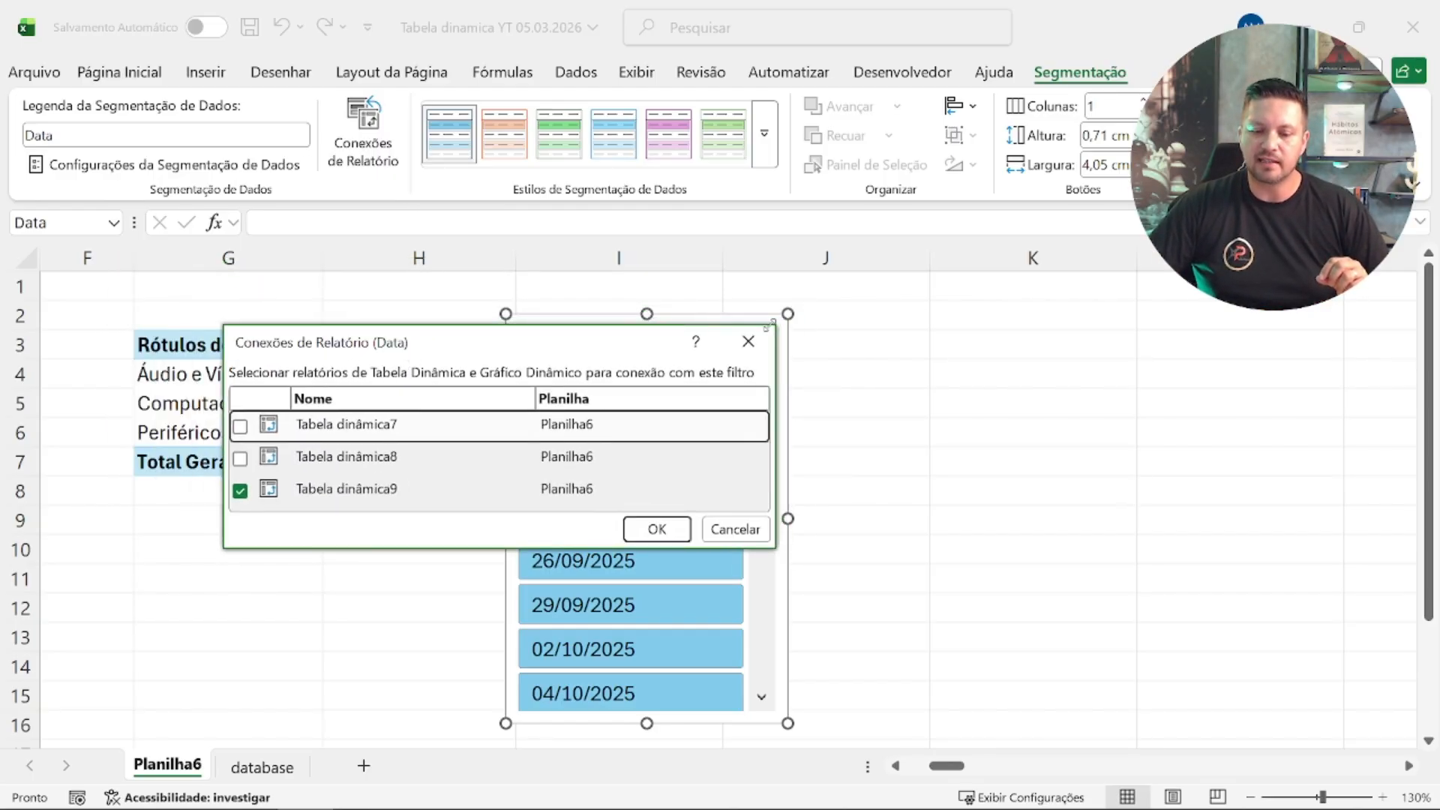
drag(776, 324, 1296, 61)
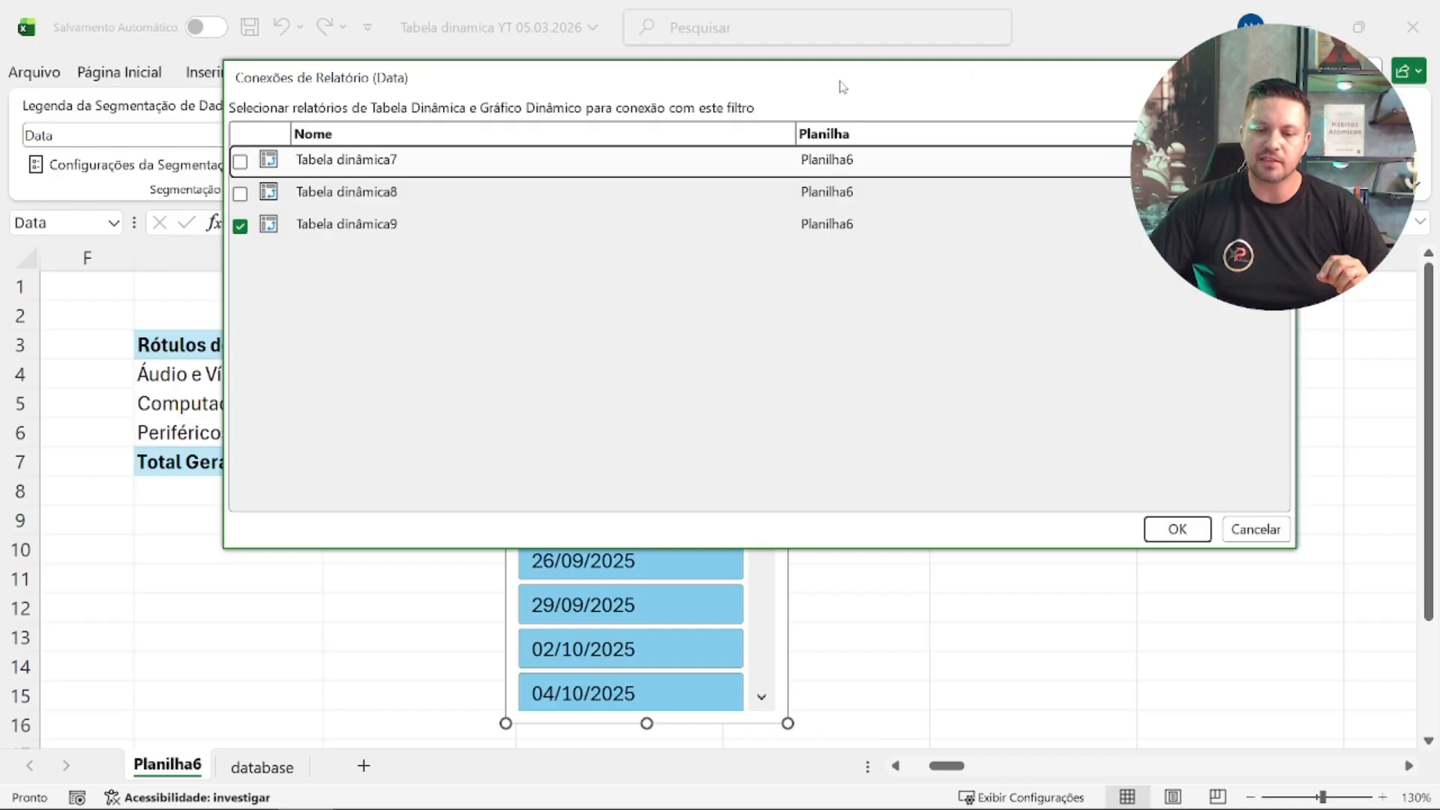
drag(842, 87, 659, 235)
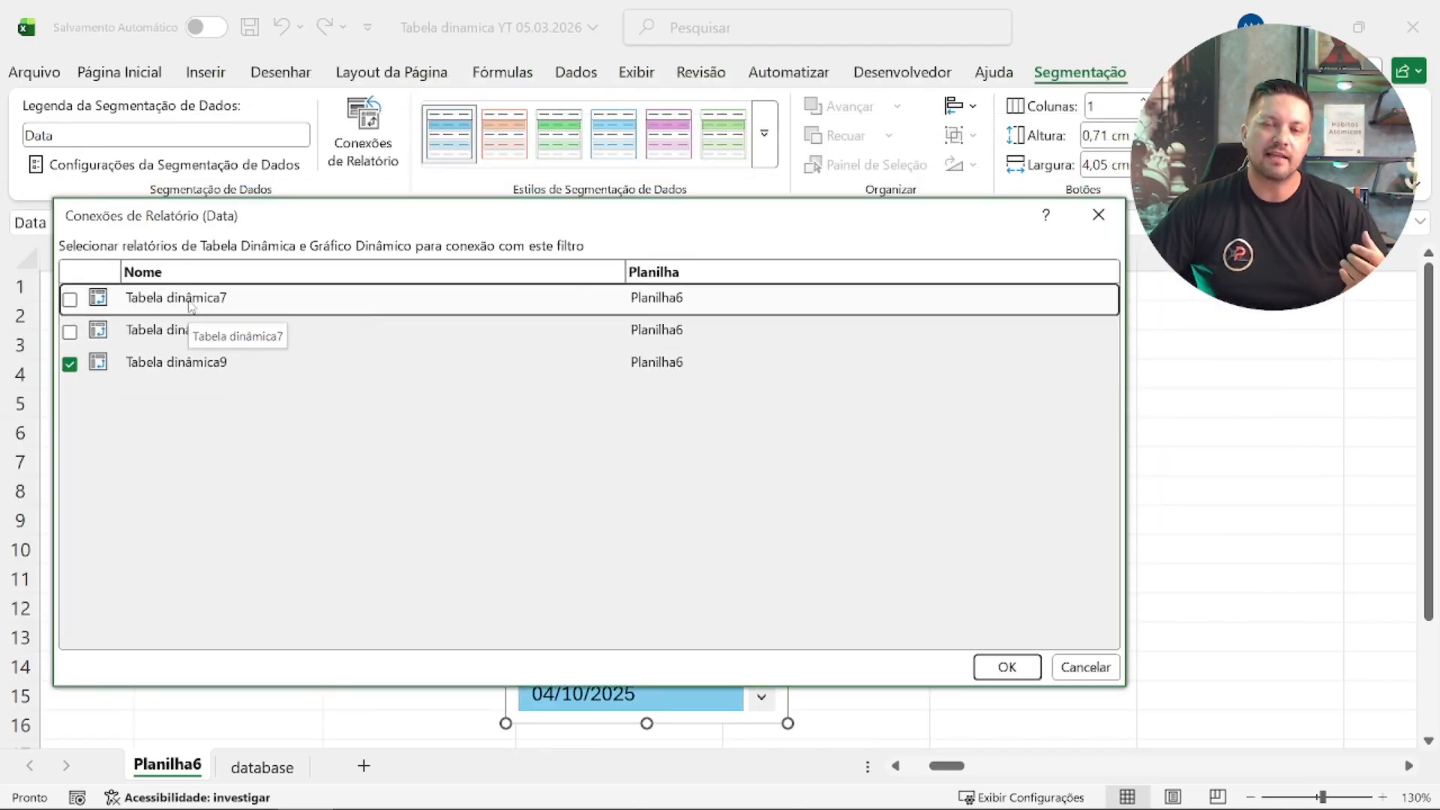
click(72, 334)
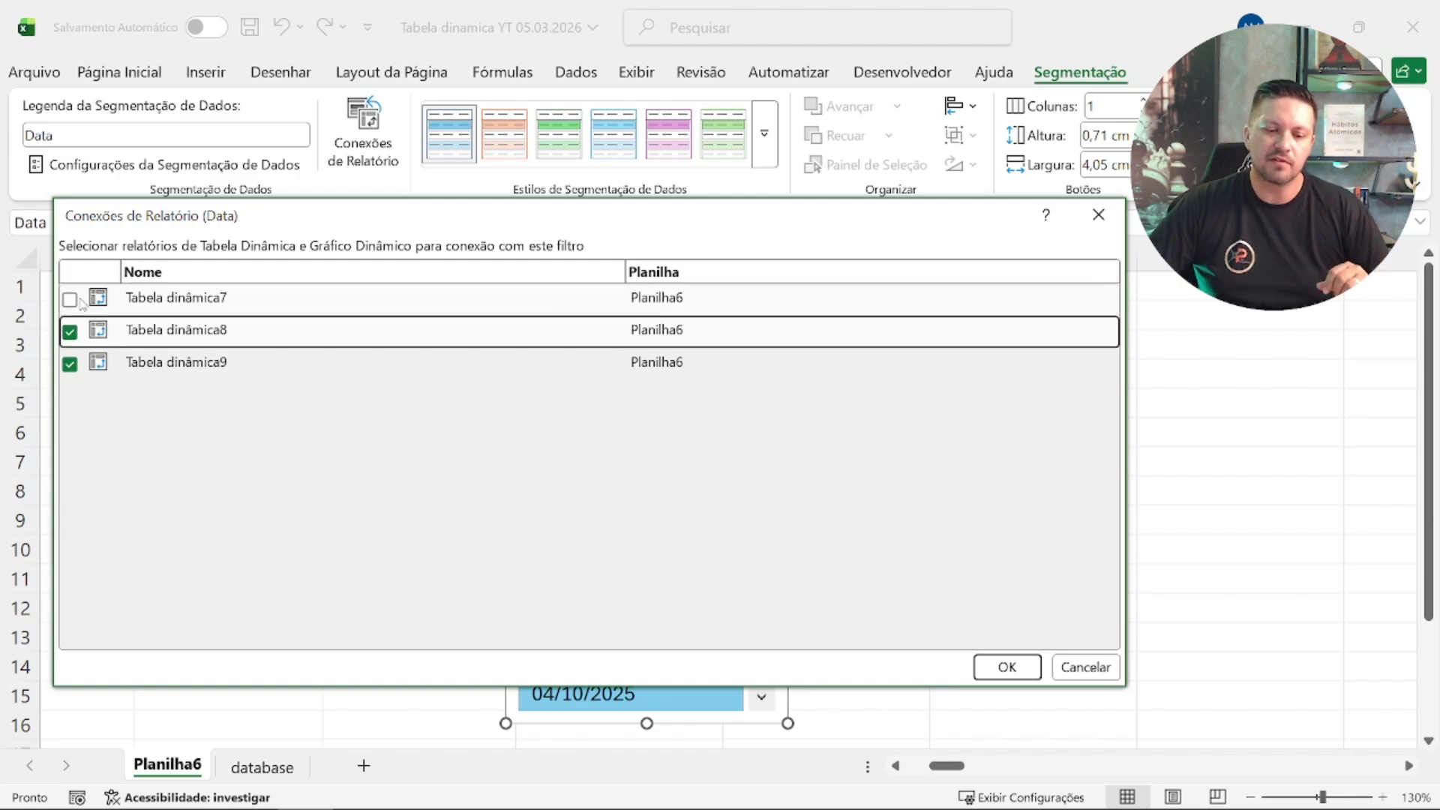
click(69, 299)
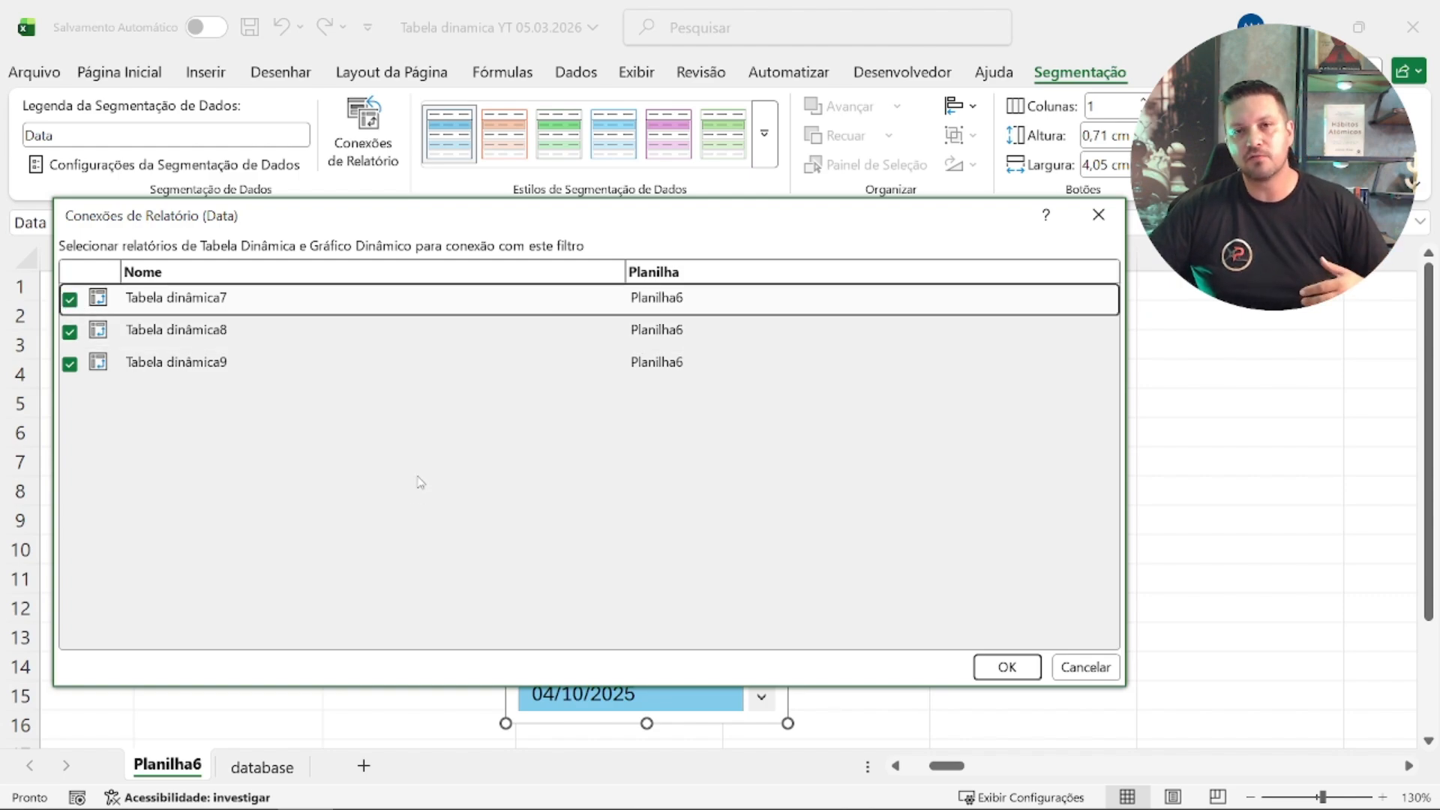
click(1006, 664)
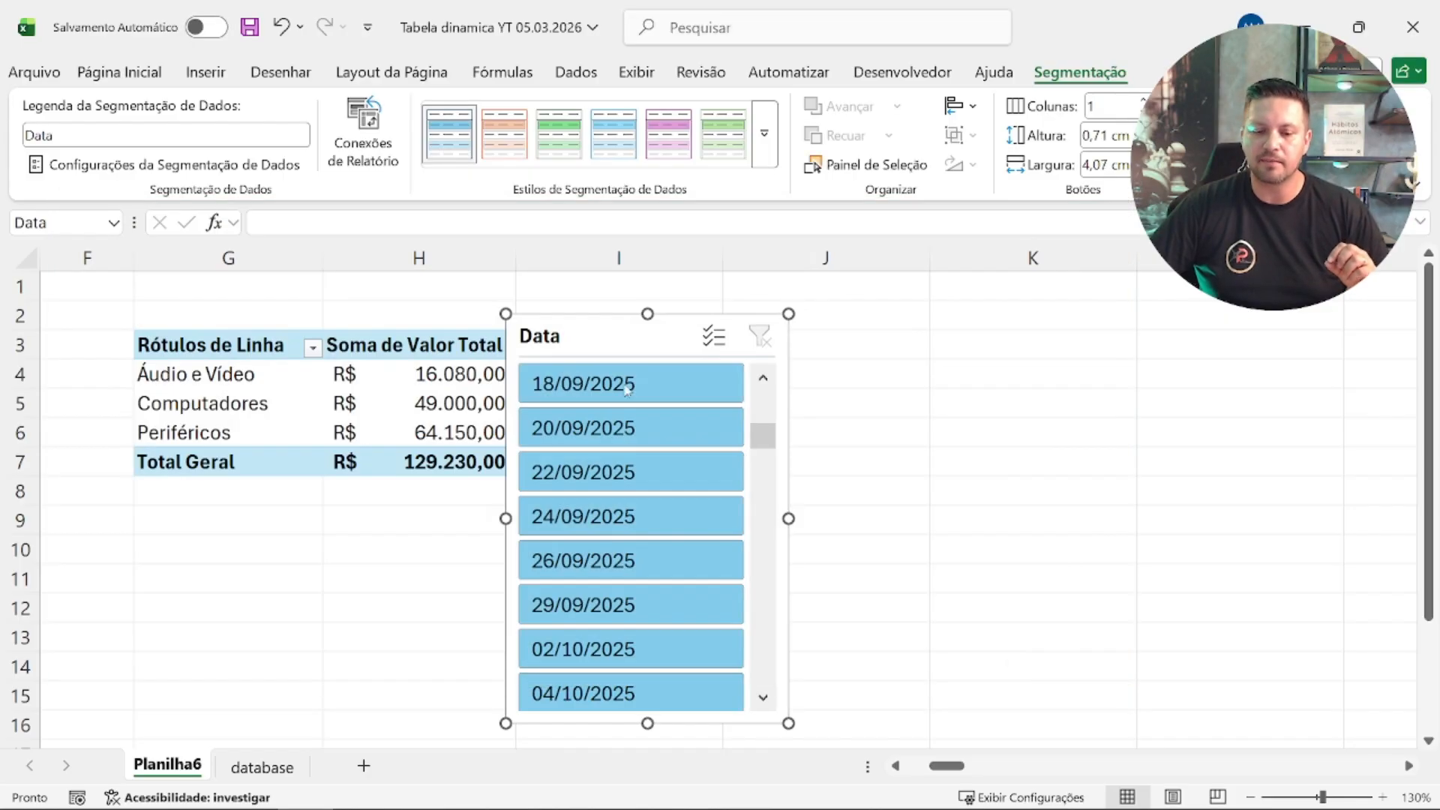
Step: Move the Data slicer below the pivot tables, over columns C and D starting at row 10
drag(572, 334, 112, 366)
scroll(150, 416, down, 2)
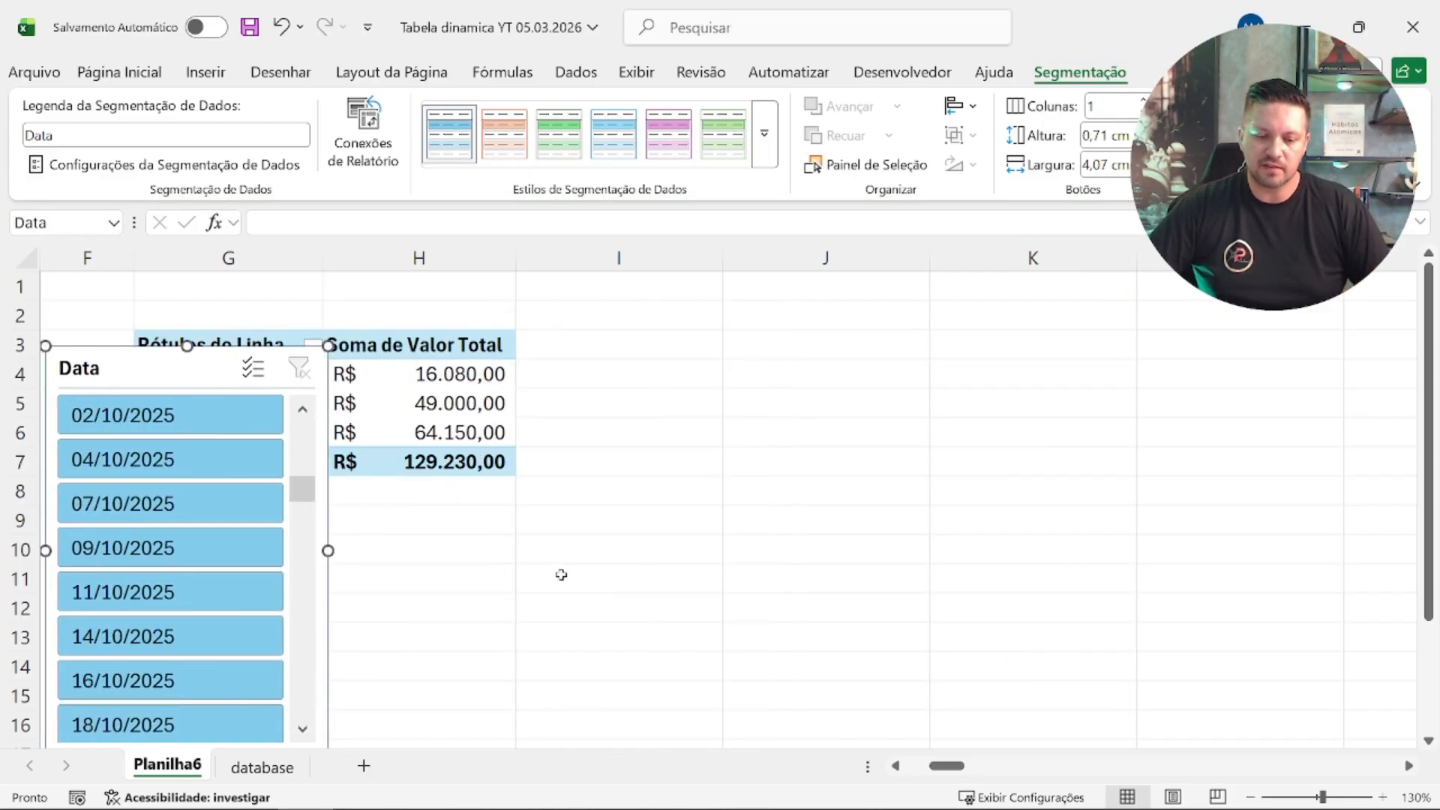
click(460, 567)
scroll(460, 567, down, 3)
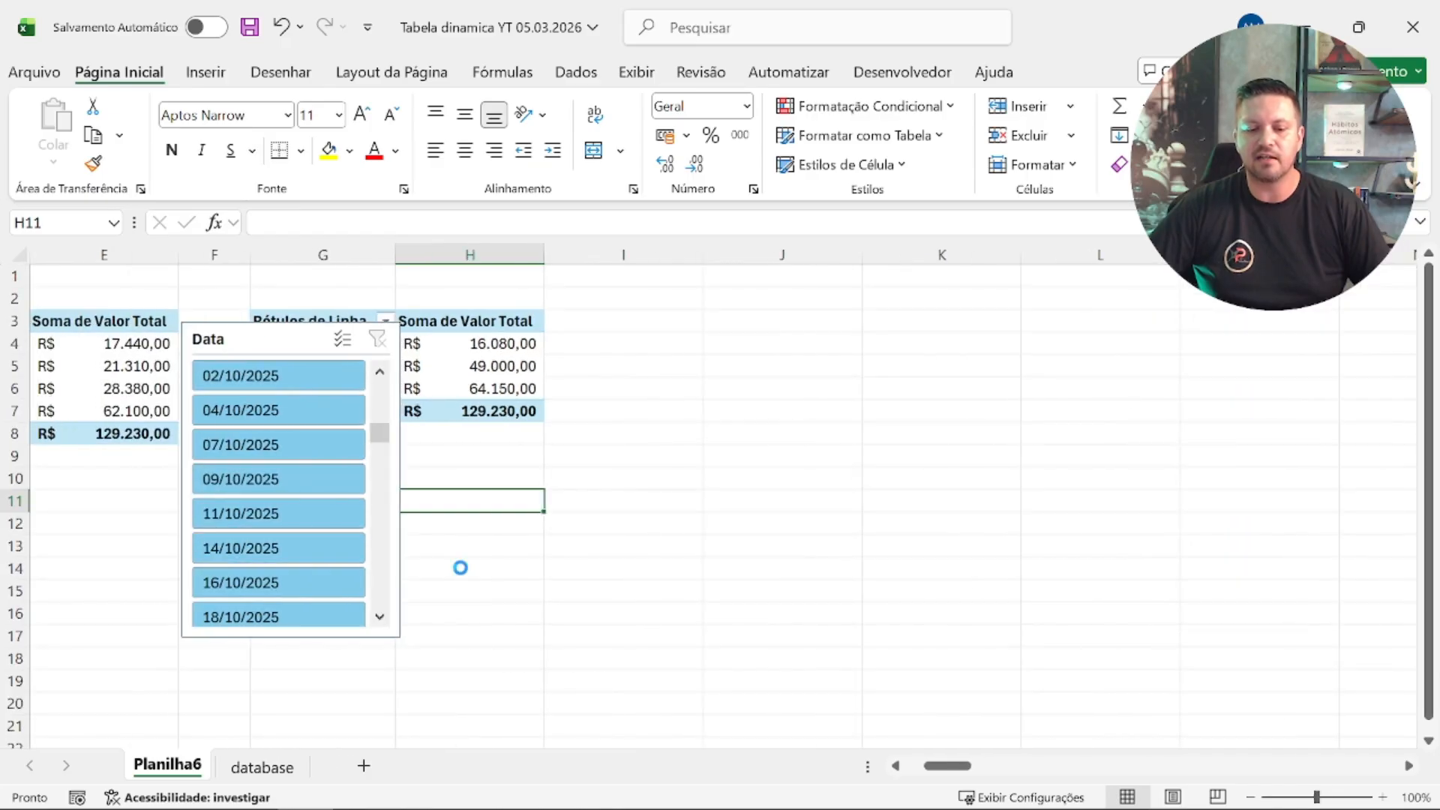
drag(270, 322, 200, 423)
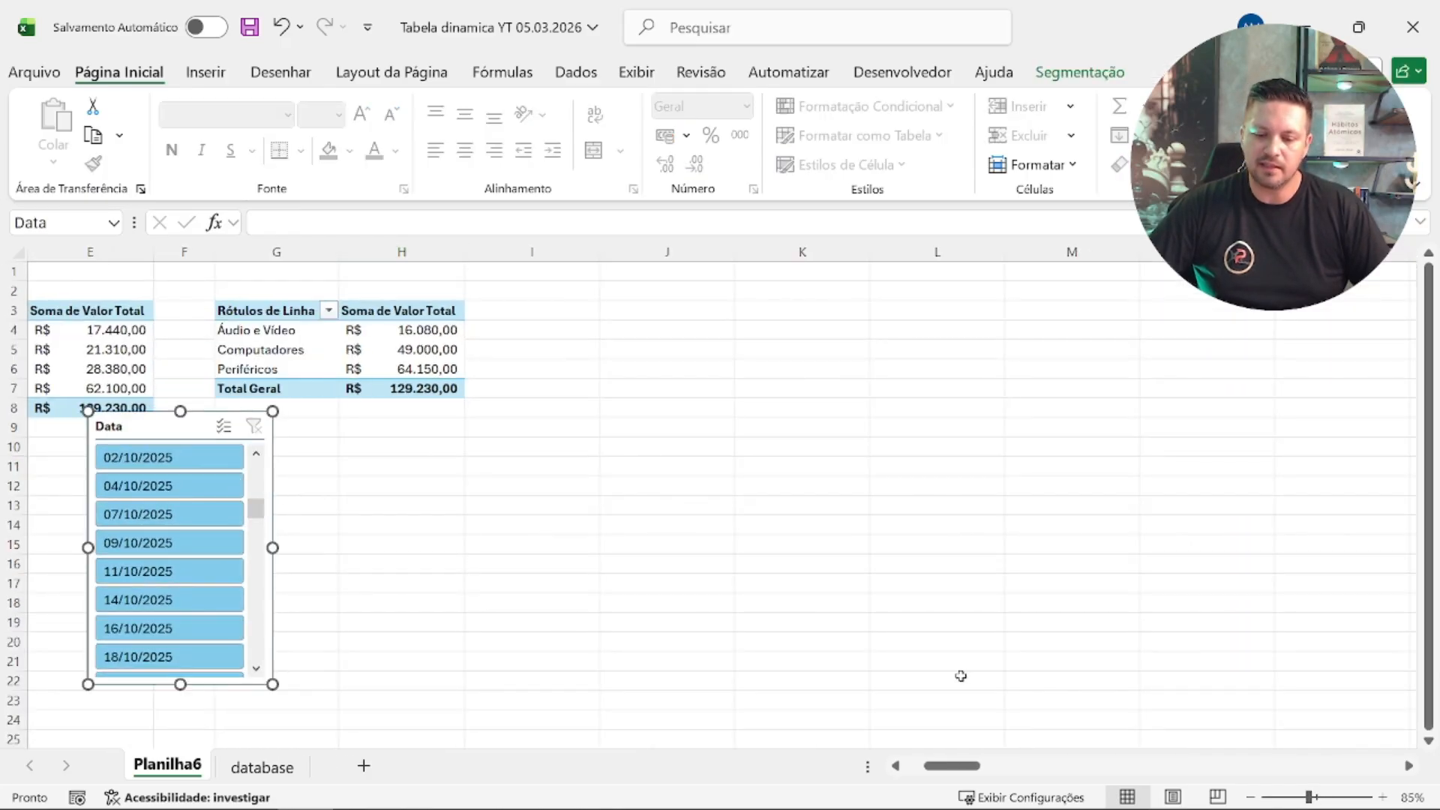
drag(951, 766, 932, 766)
drag(502, 434, 277, 463)
scroll(375, 525, up, 1)
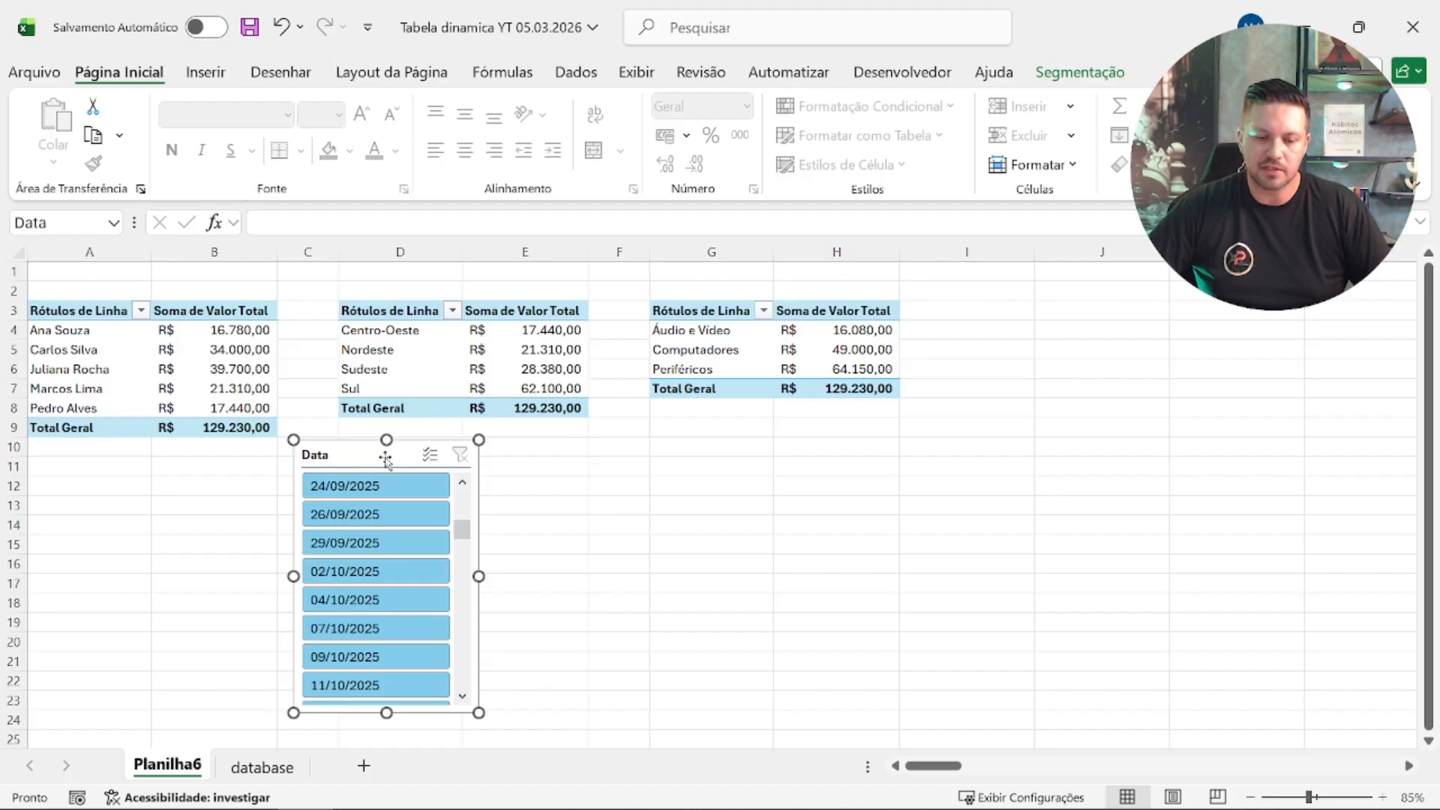
click(813, 542)
ctrl+scroll(607, 510, up, 1)
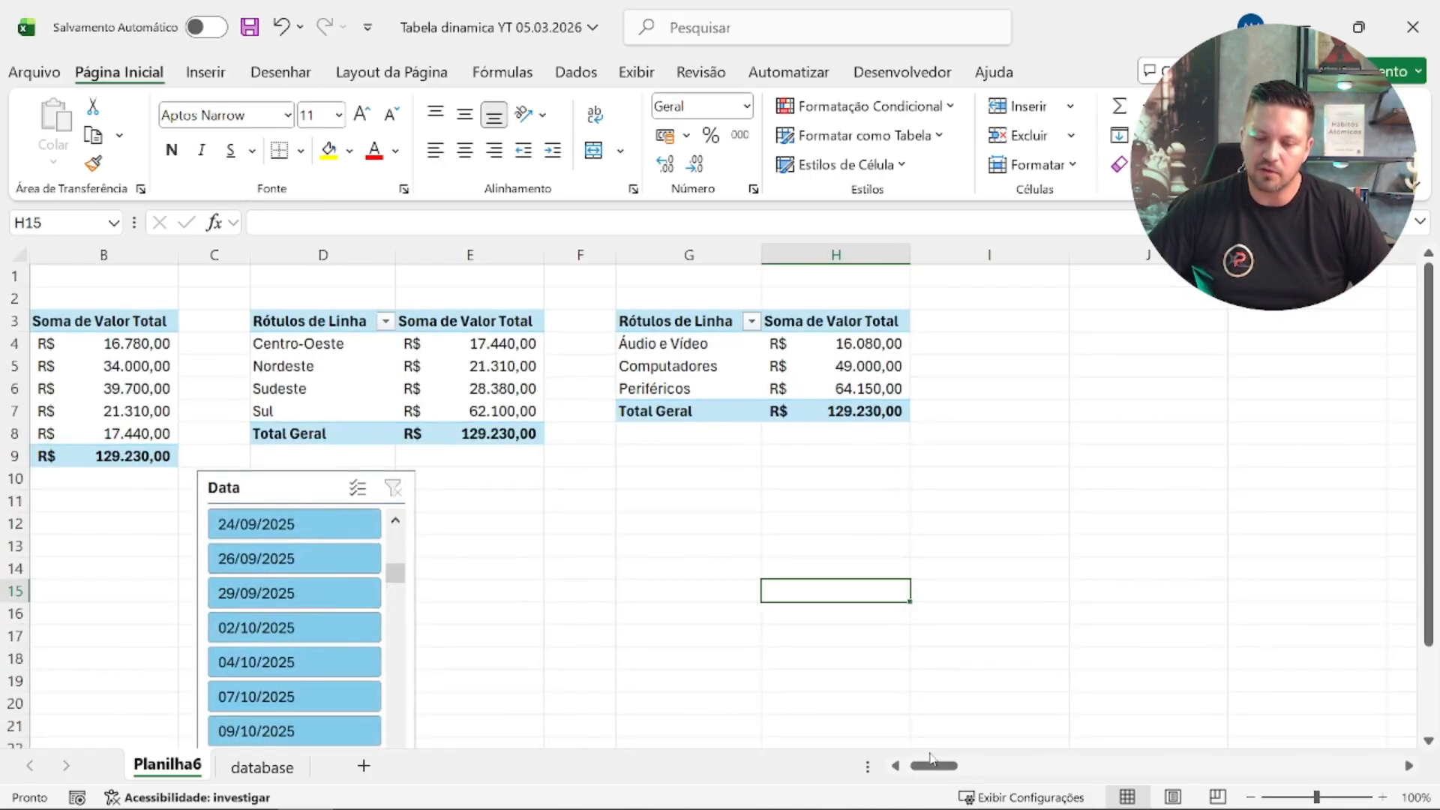
drag(915, 771, 910, 773)
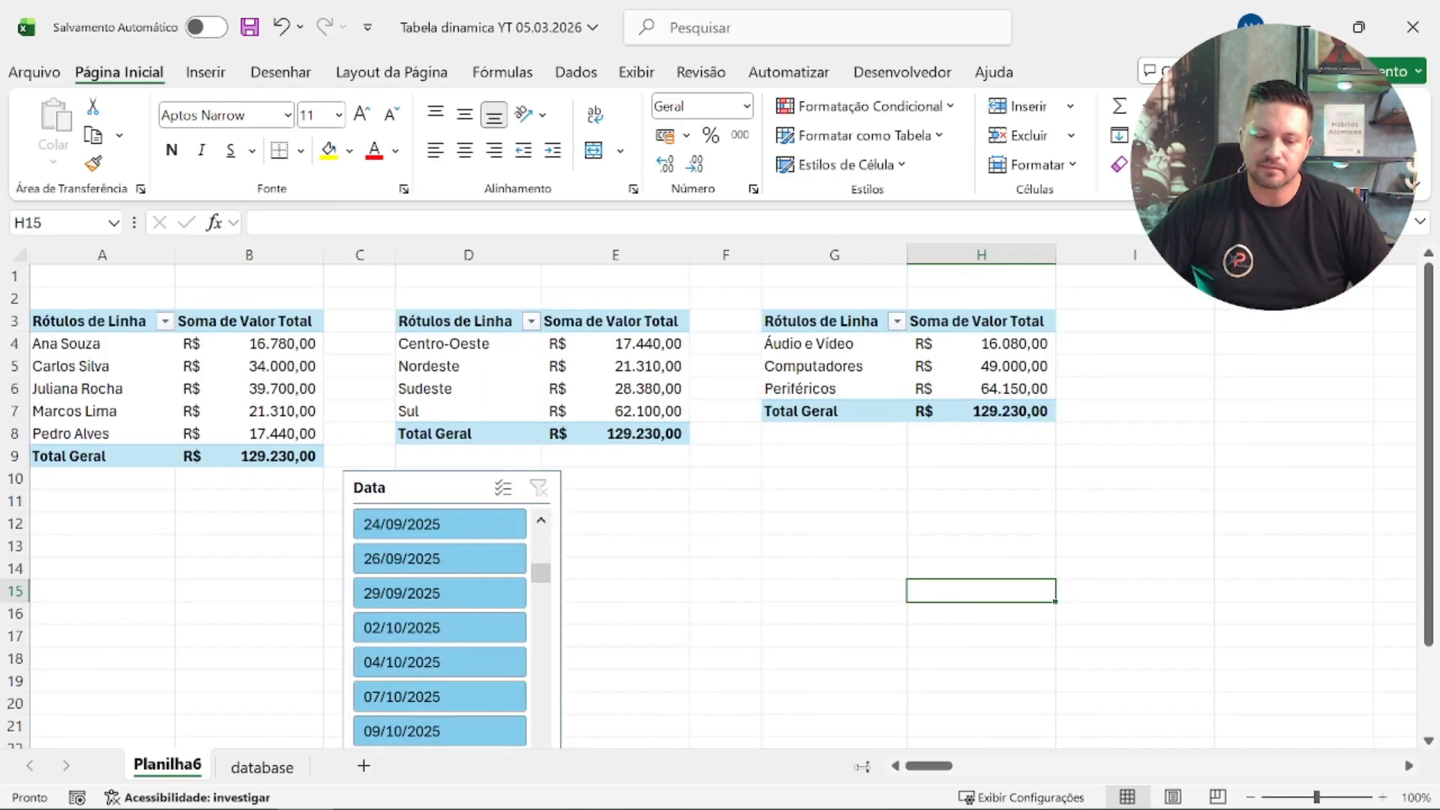
Step: Filter the three connected pivot tables by 24/09/2025 and move the Data slicer over the category pivot table
click(454, 534)
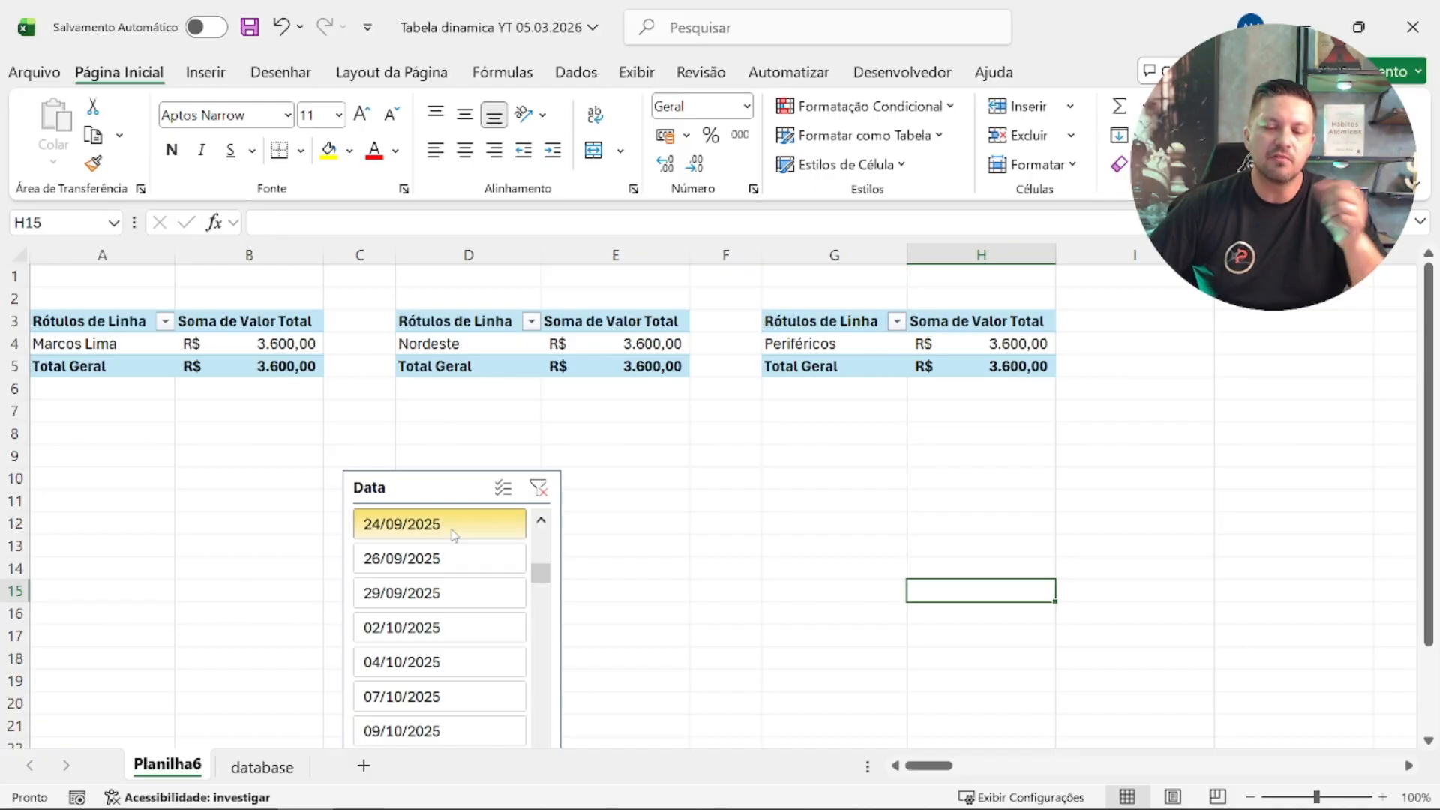
drag(446, 486, 901, 340)
Step: Filter the three pivot tables with the Data slicer by the range 02/02/2026 through 28/02/2026
scroll(877, 506, down, 1)
scroll(889, 511, up, 5)
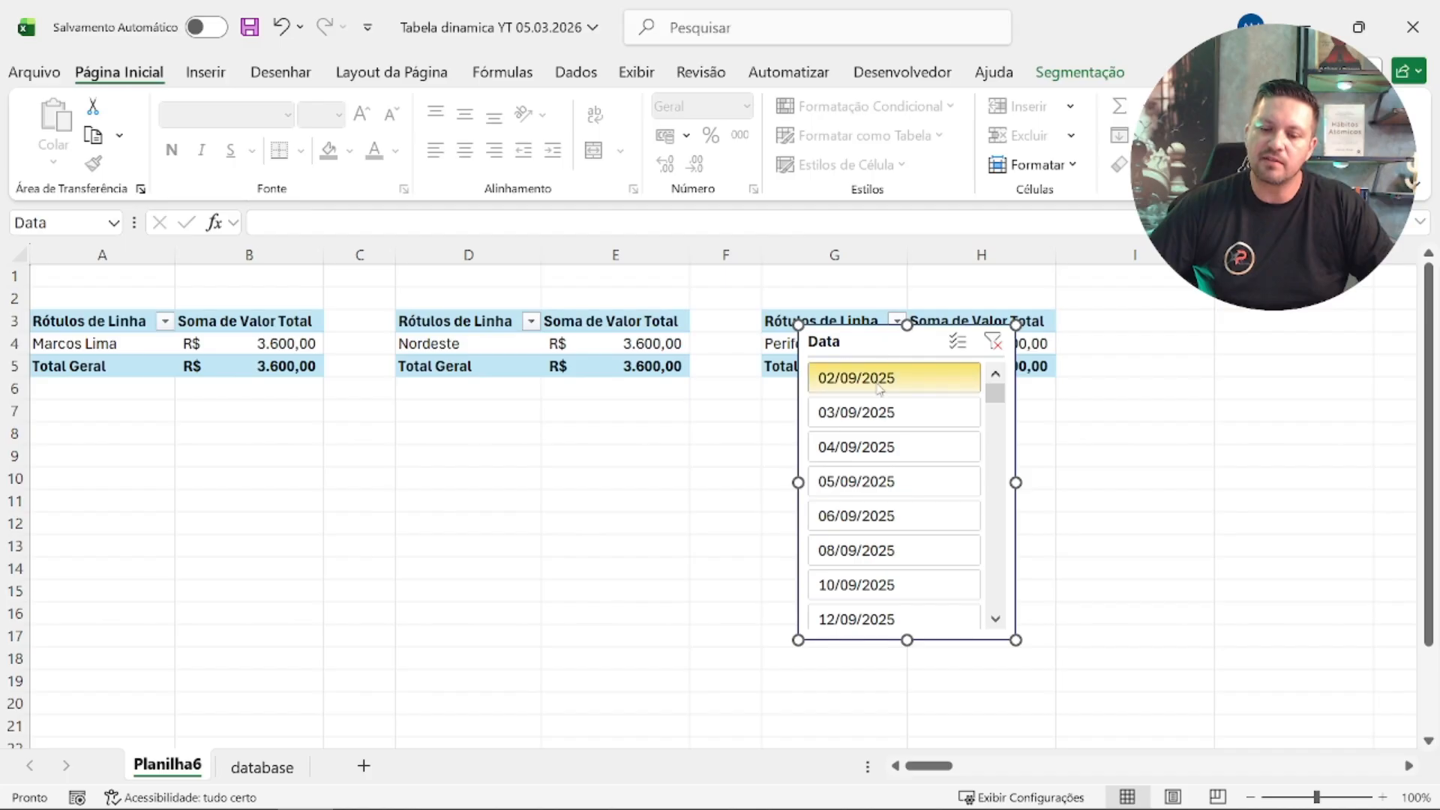
scroll(887, 442, down, 15)
scroll(885, 456, down, 5)
scroll(882, 458, up, 3)
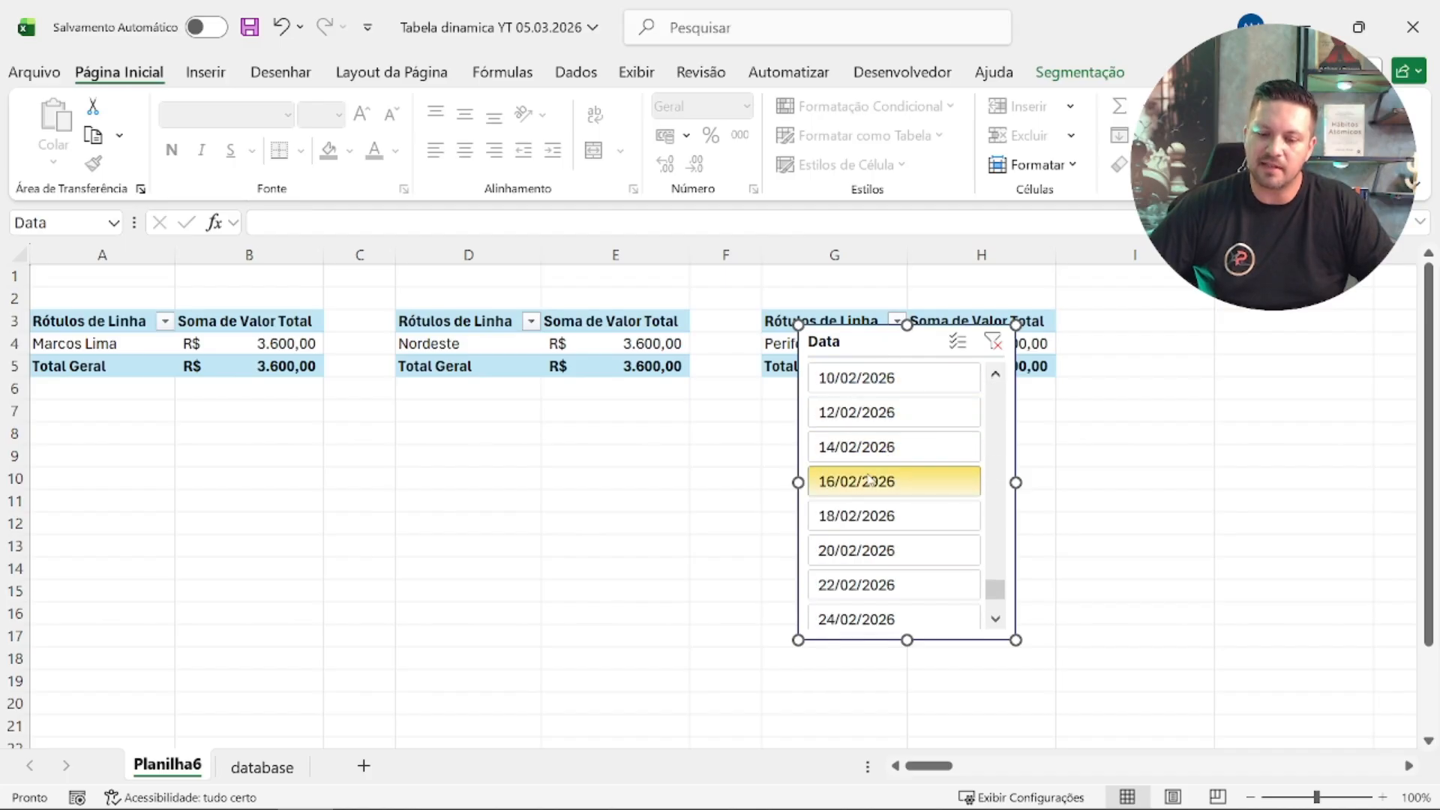
click(878, 450)
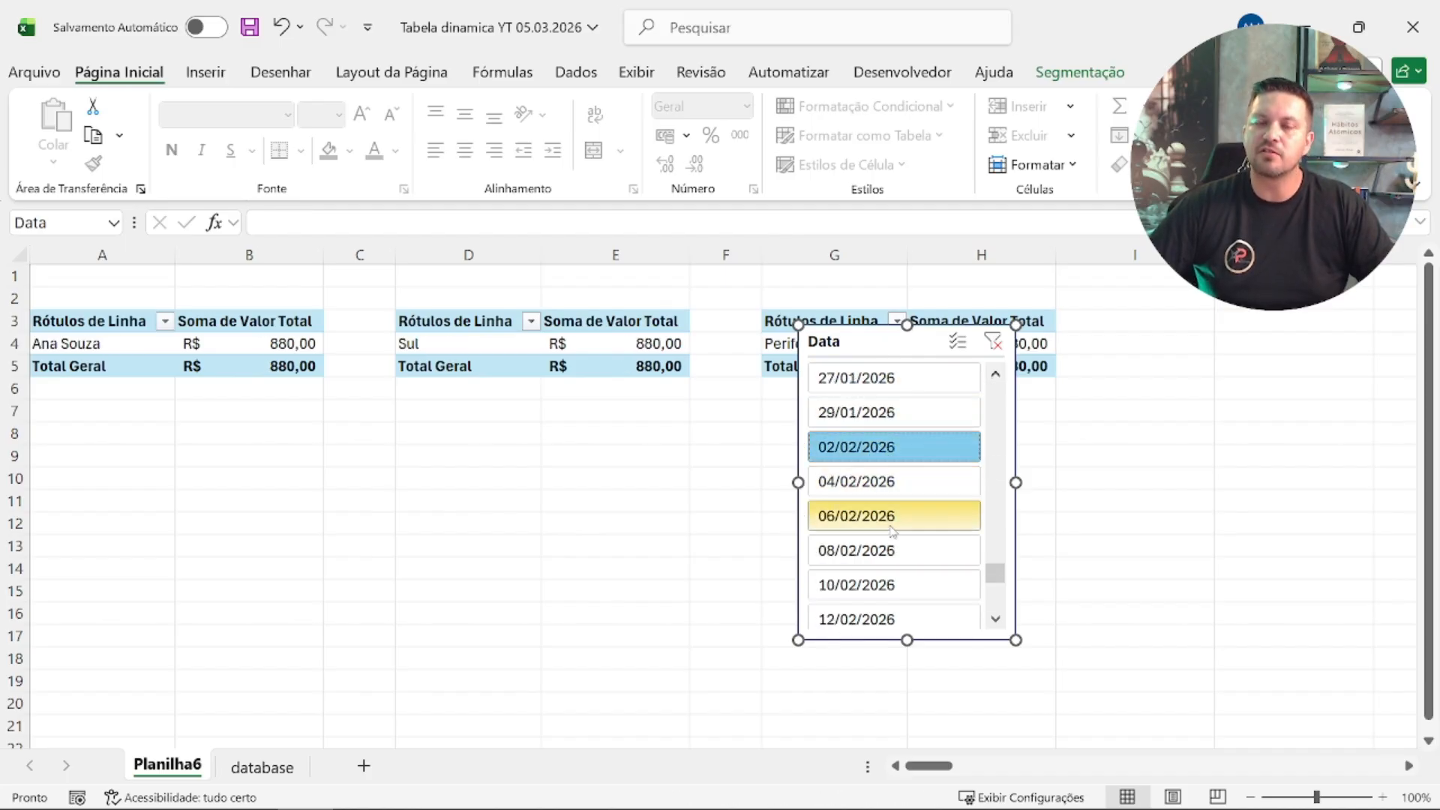
scroll(894, 523, down, 3)
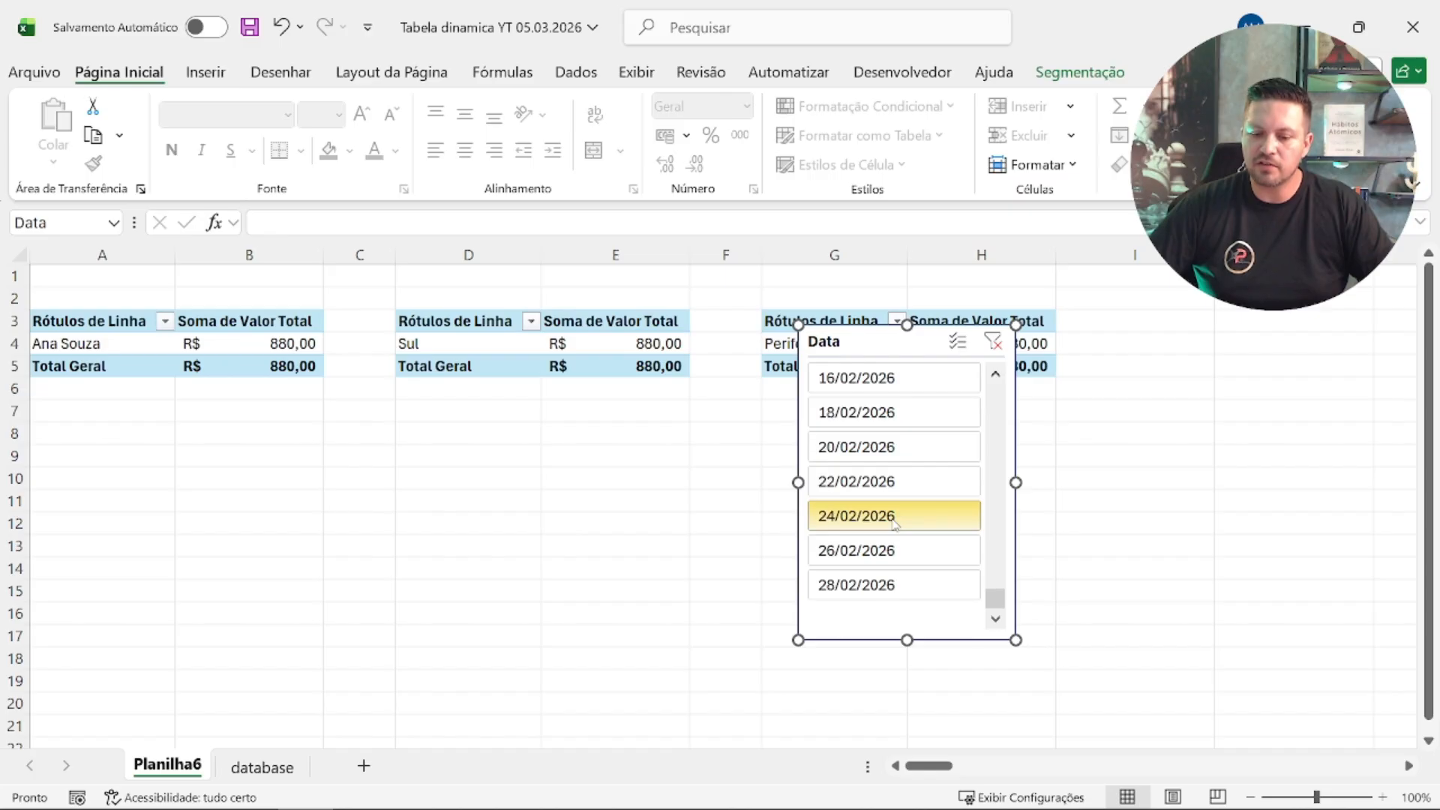
shift+click(902, 584)
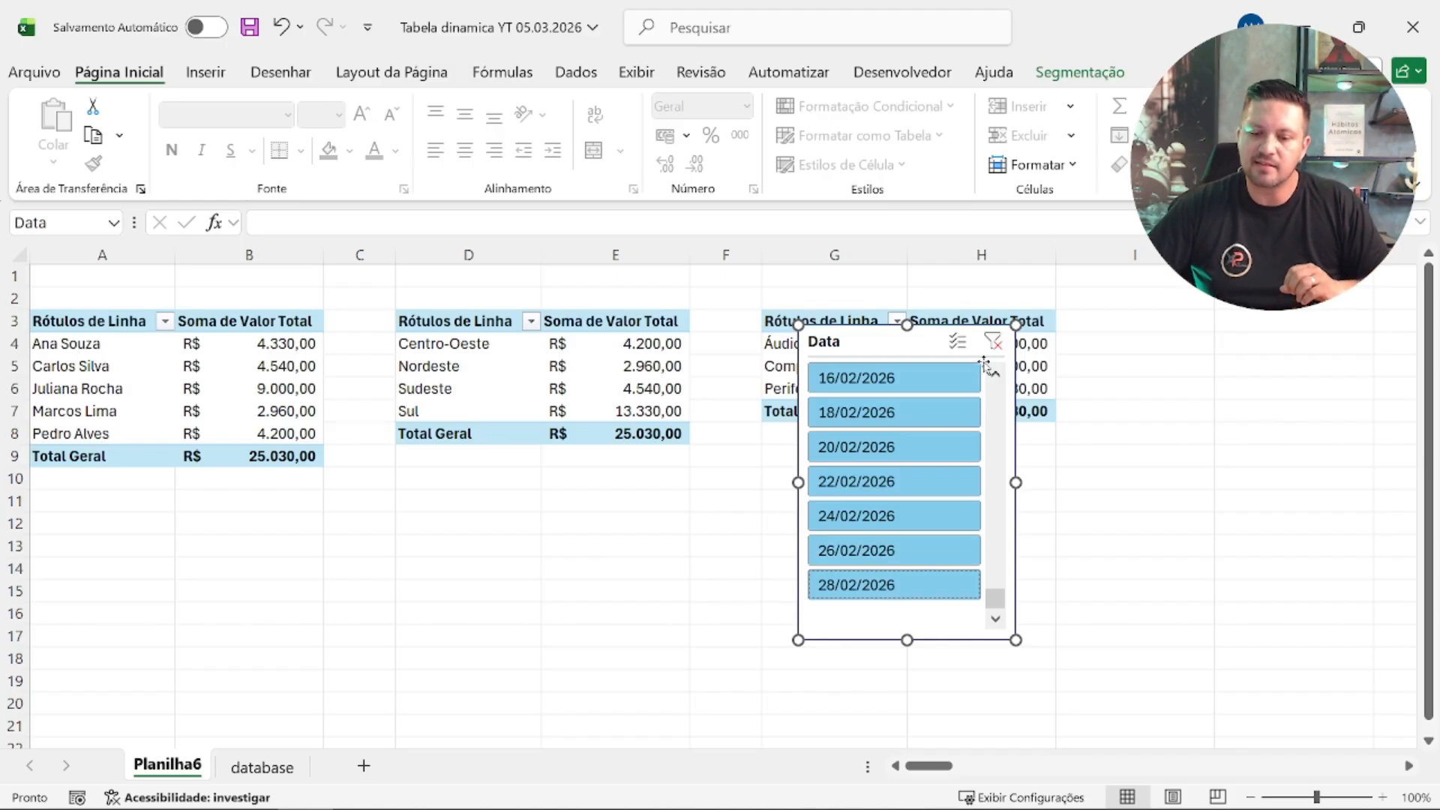
Step: Move the Data slicer below the region pivot table, and from there up over that table's values in column E
drag(885, 343, 523, 471)
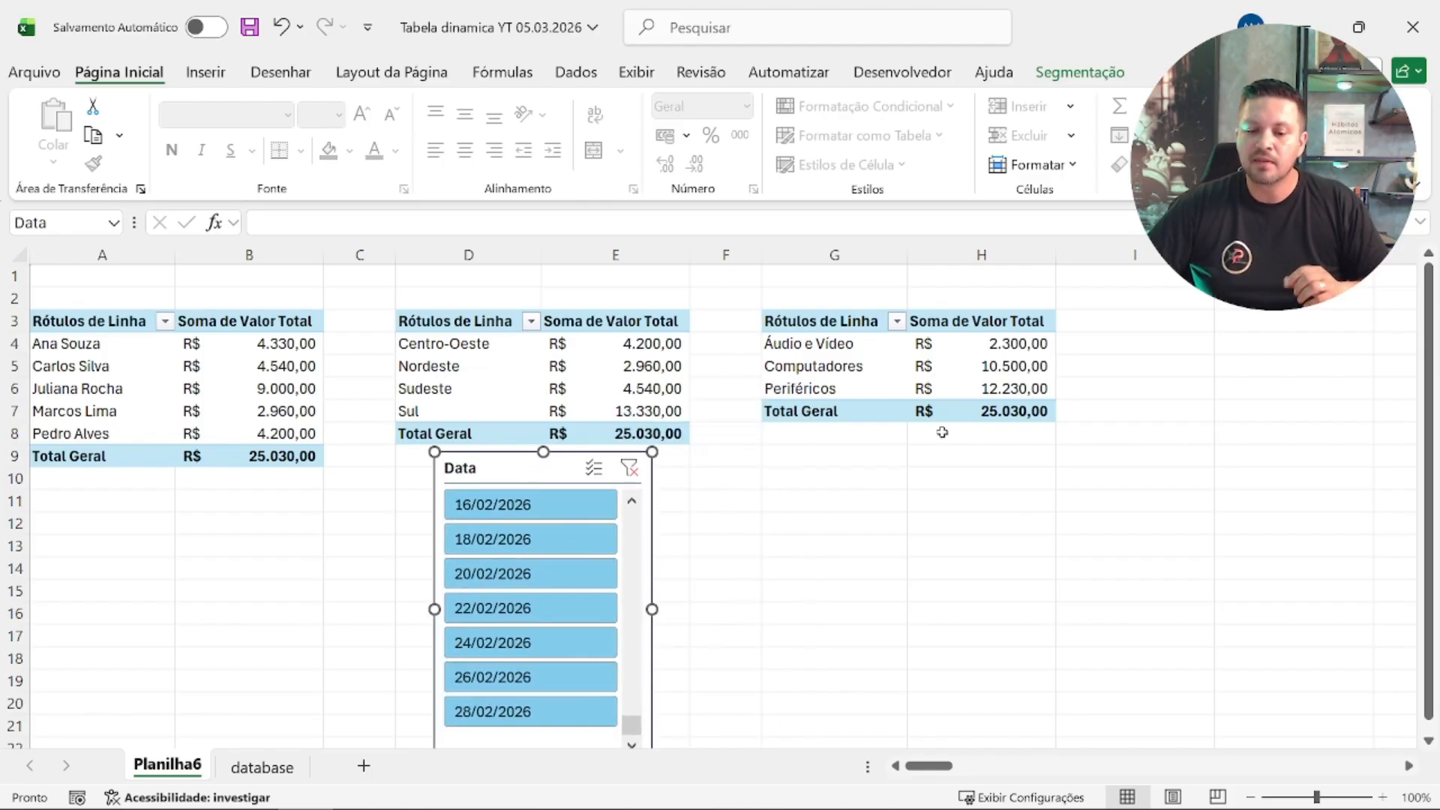
click(322, 387)
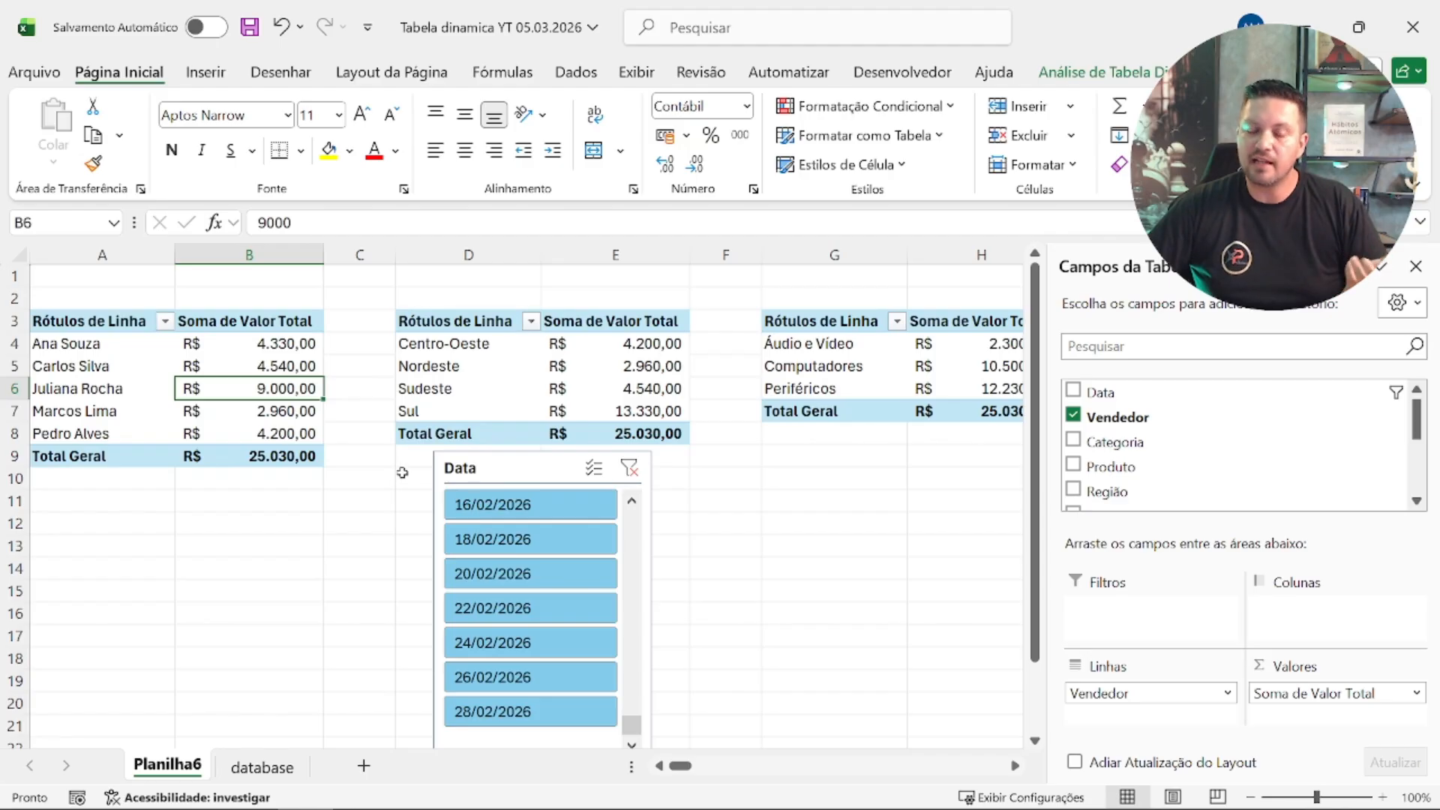
drag(500, 469, 585, 351)
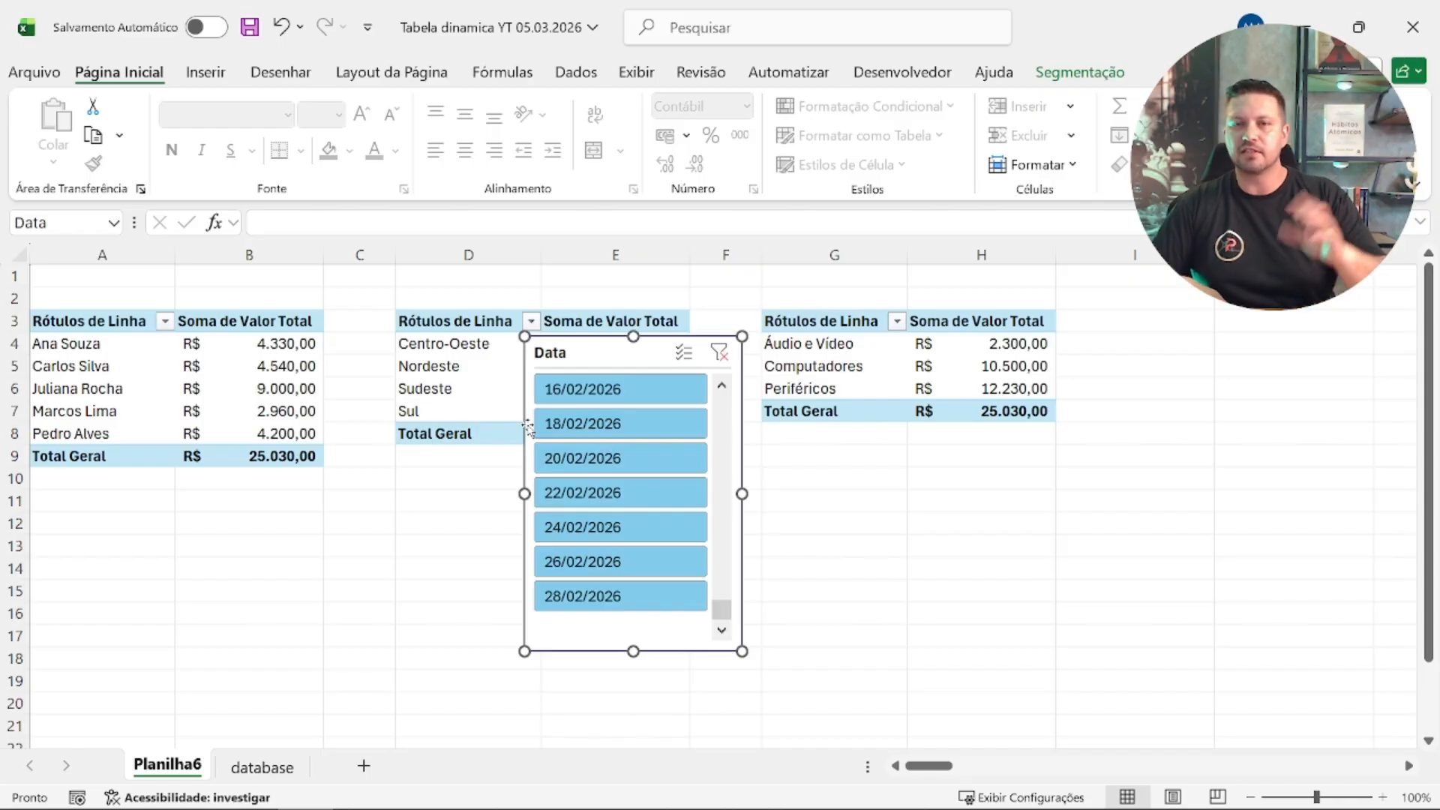
Step: Select the whole seller pivot table, range A3:B9
click(250, 394)
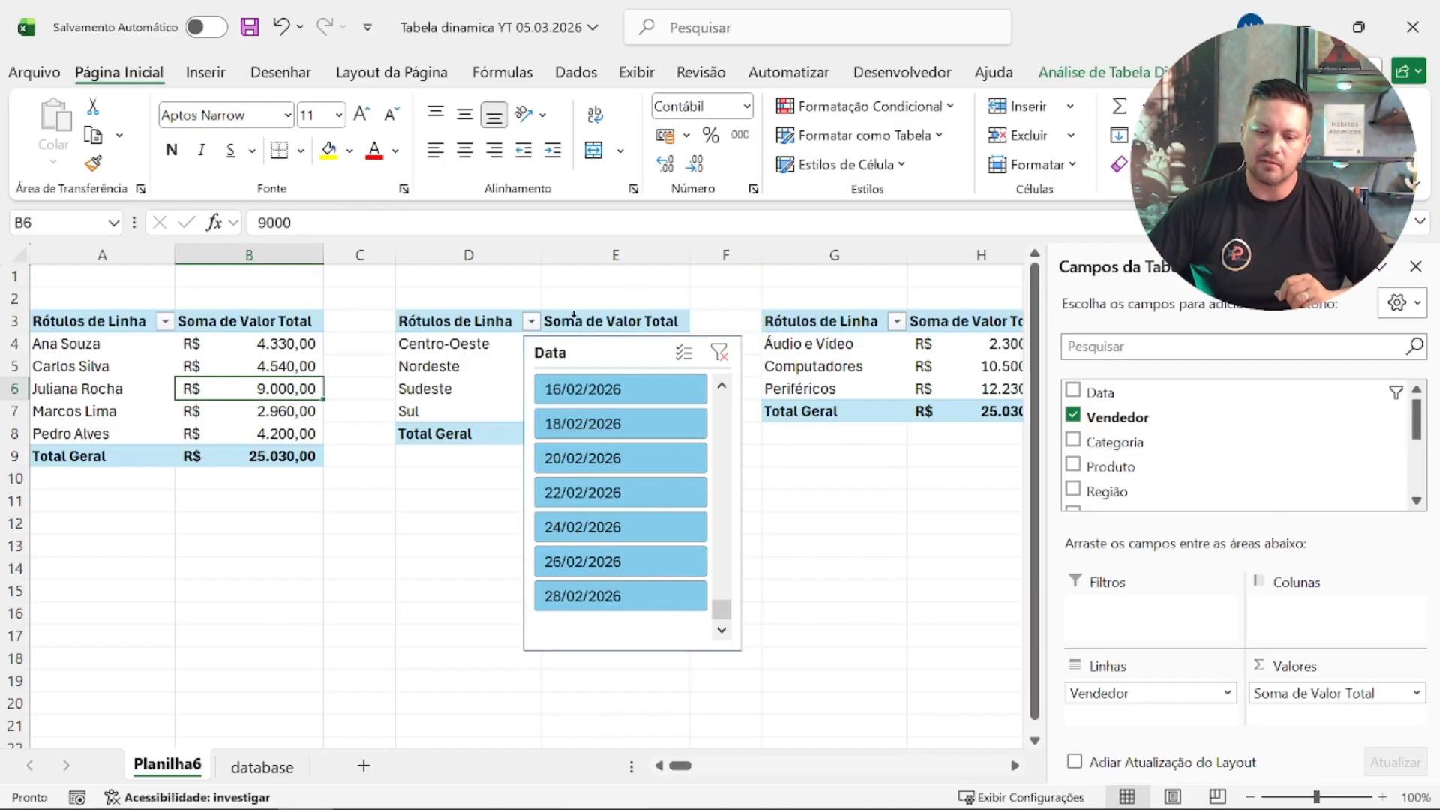
drag(90, 321, 266, 459)
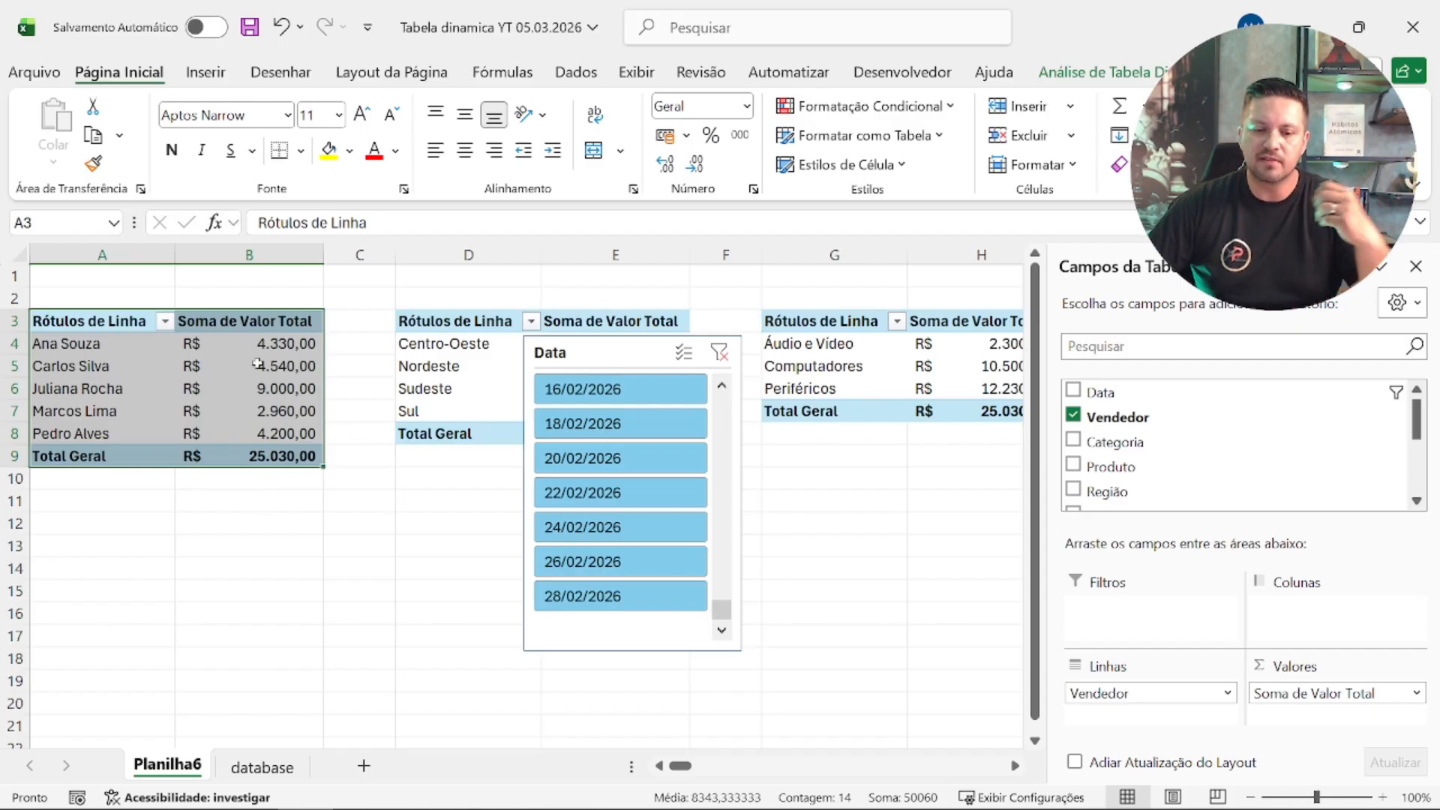
Step: Insert a 3D clustered bar chart (Barras 3D Agrupadas) from the seller pivot table
click(204, 72)
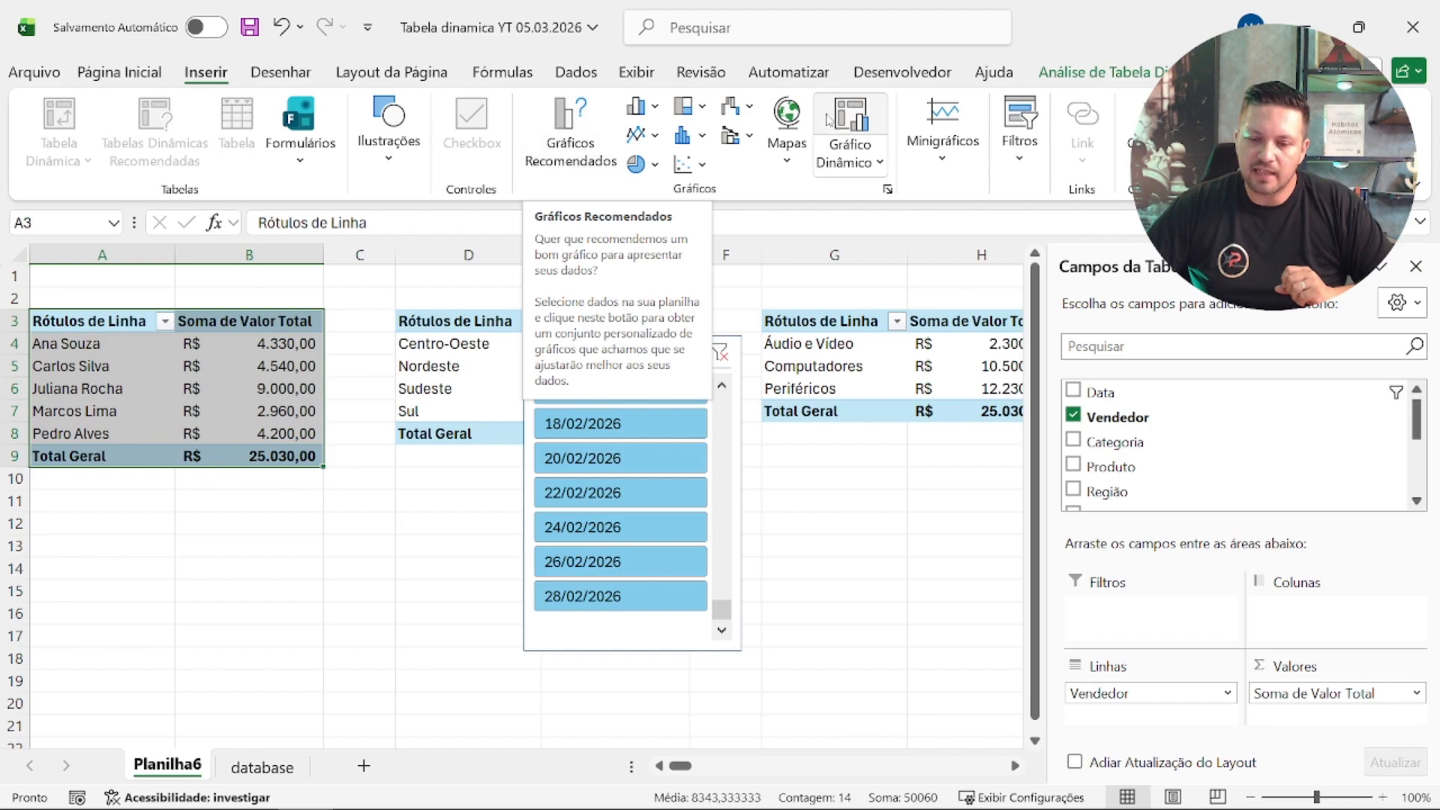
click(572, 119)
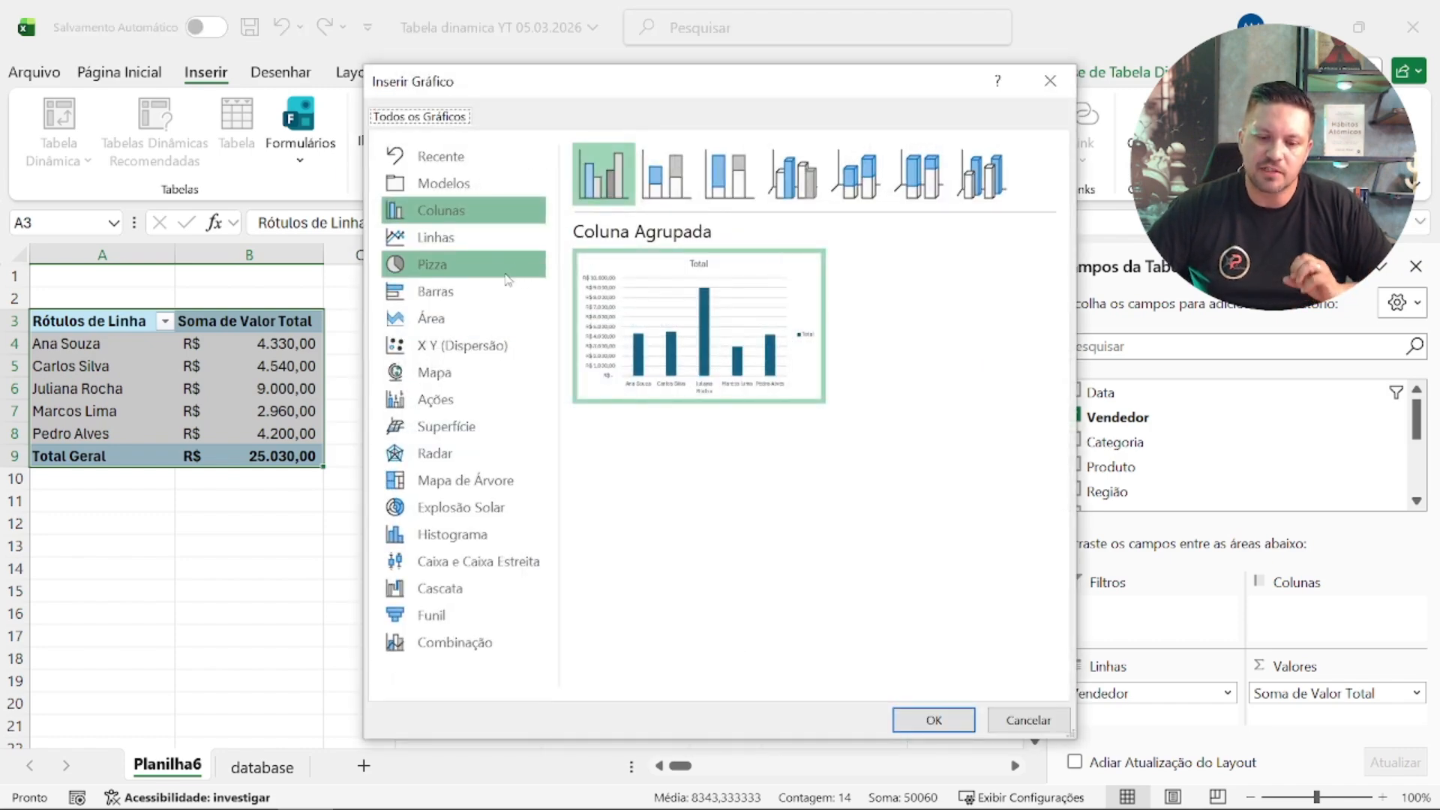
click(460, 295)
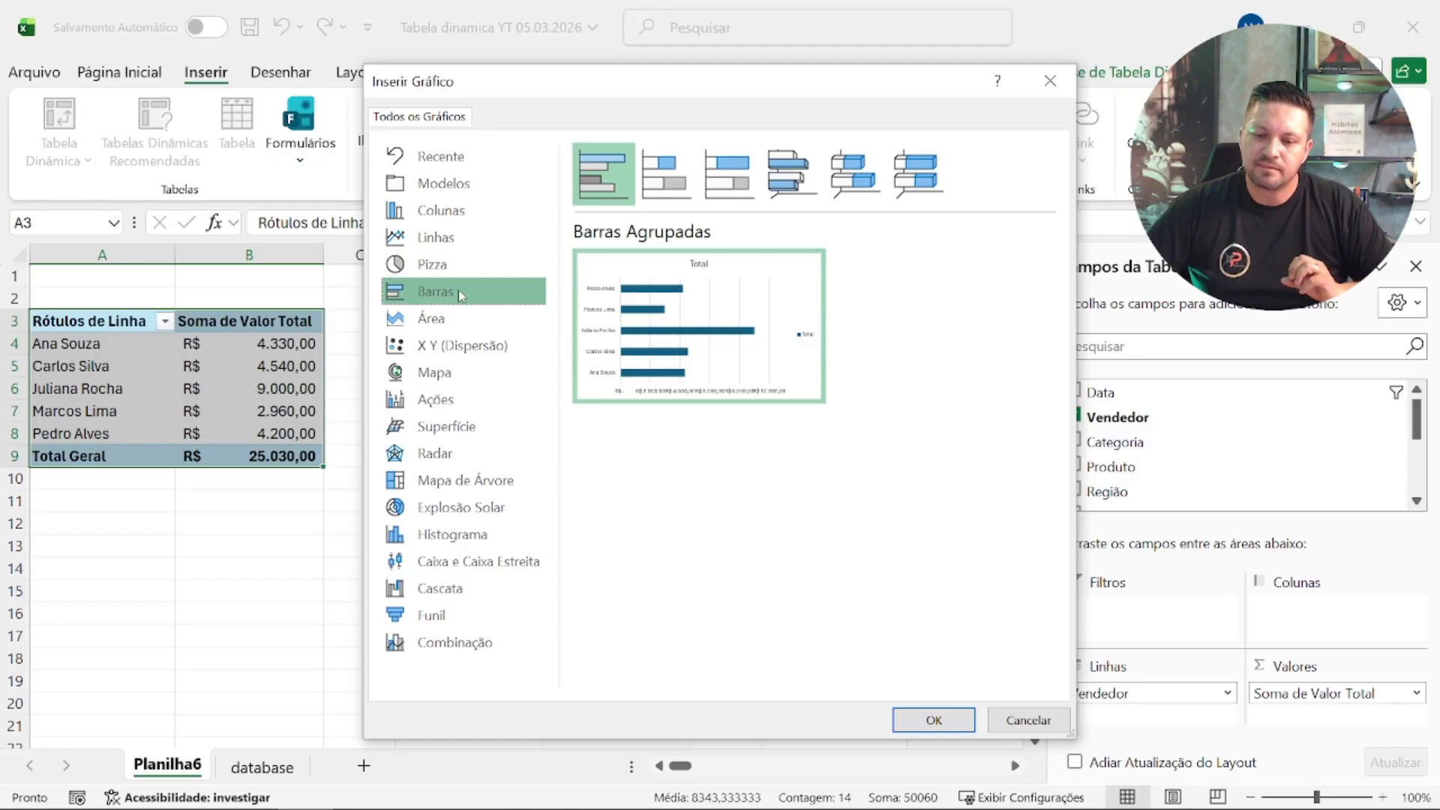
mouse_move(711, 324)
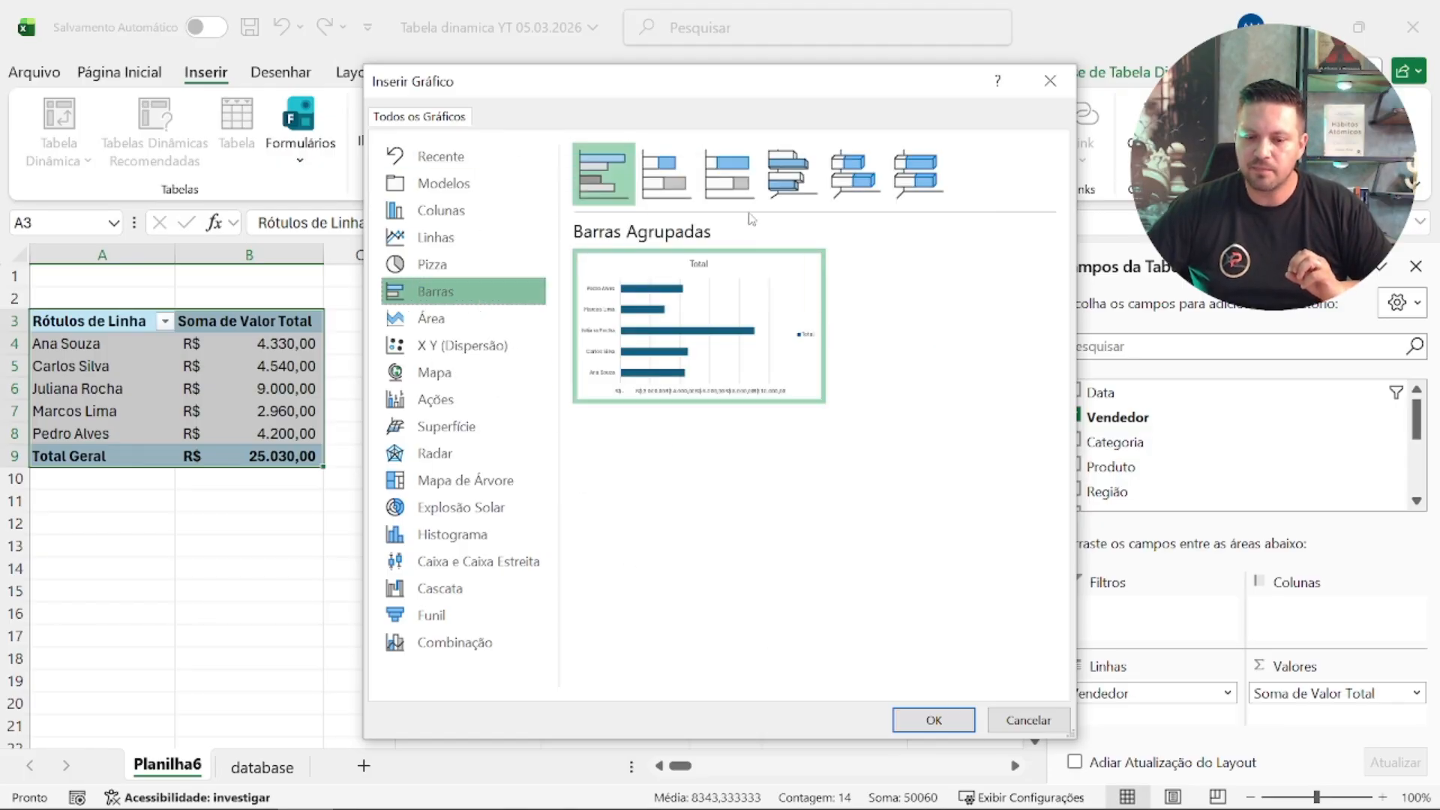
click(790, 186)
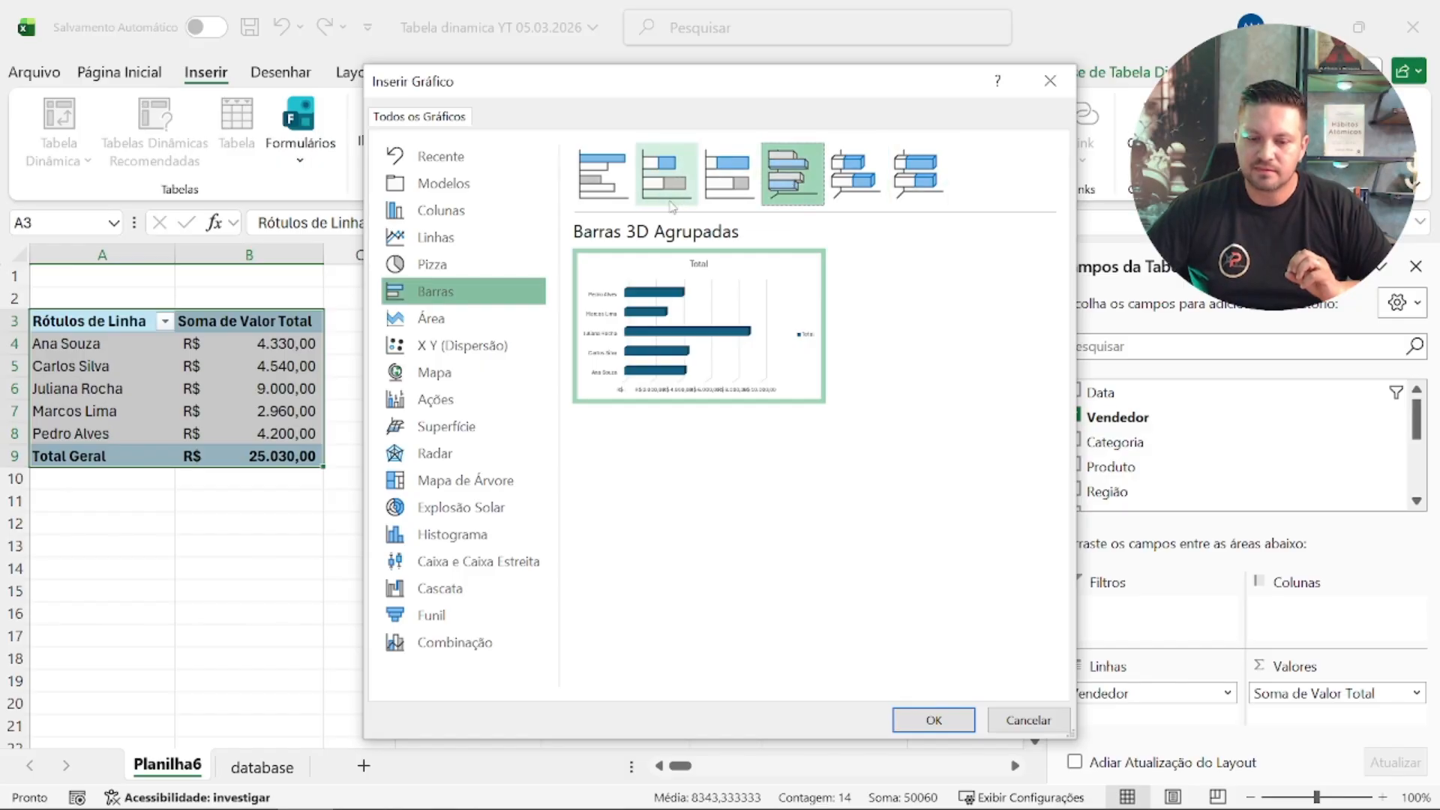
click(951, 721)
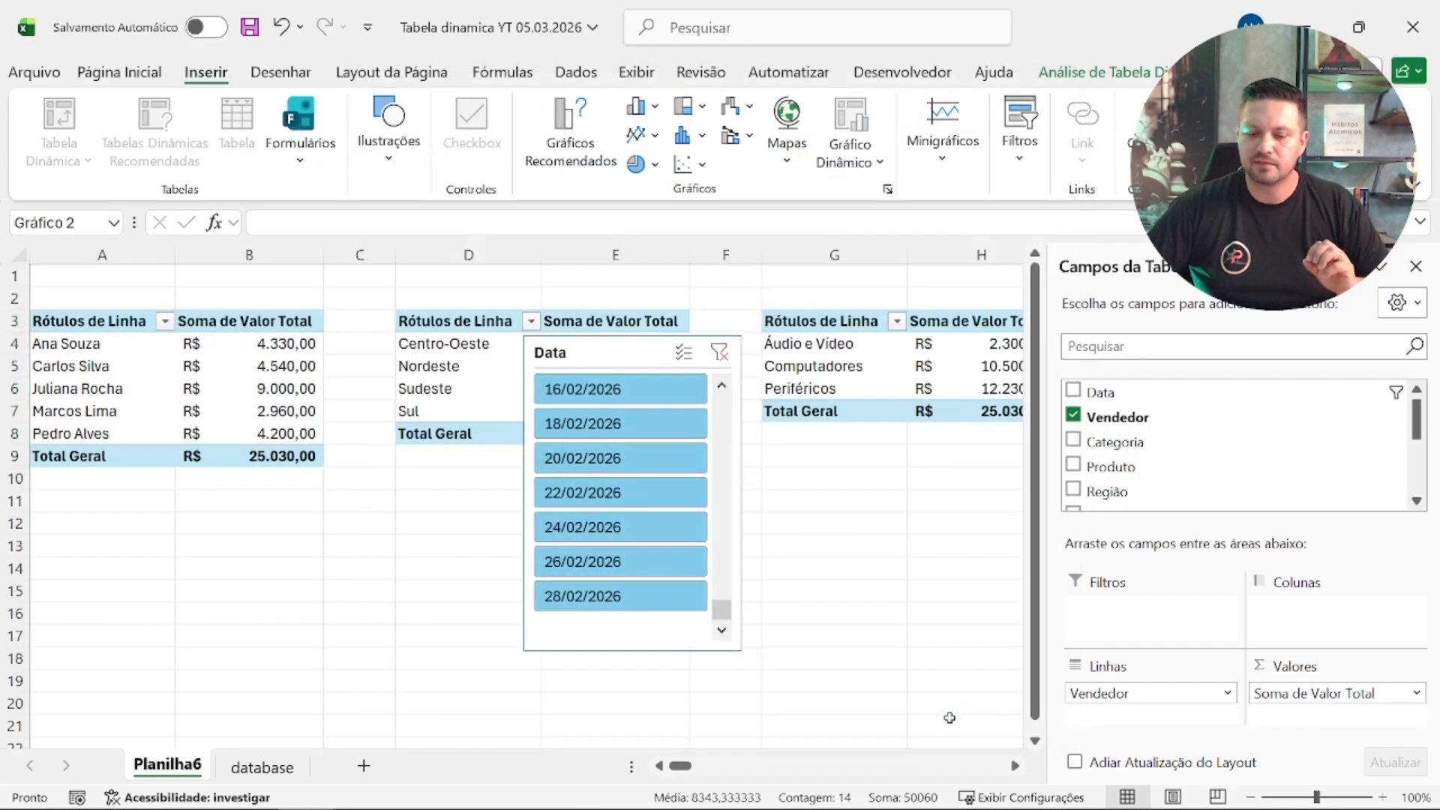
Step: Enlarge the seller bar chart to span columns A to H and position it from column A, row 2, down to row 22
drag(584, 367, 465, 287)
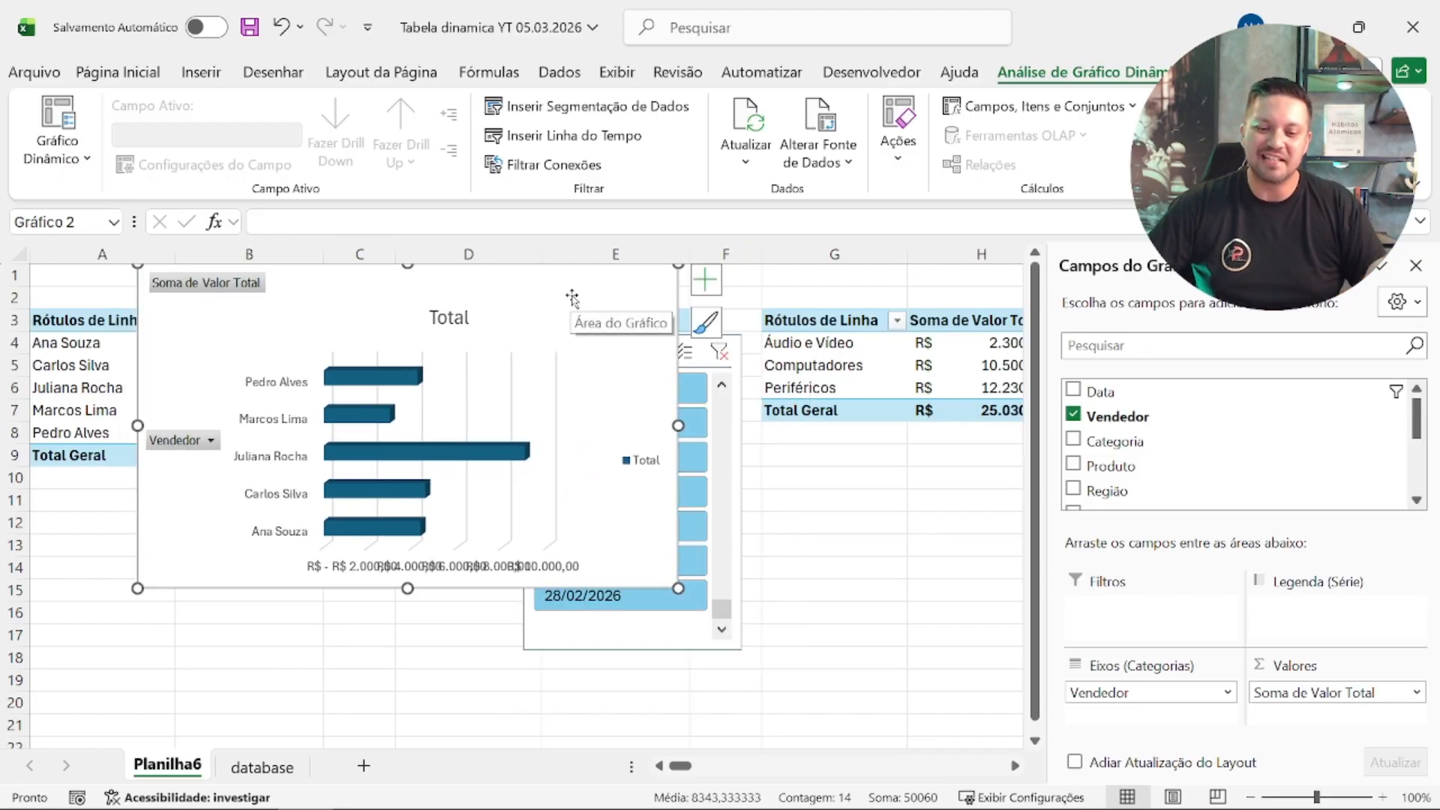
drag(582, 318, 582, 324)
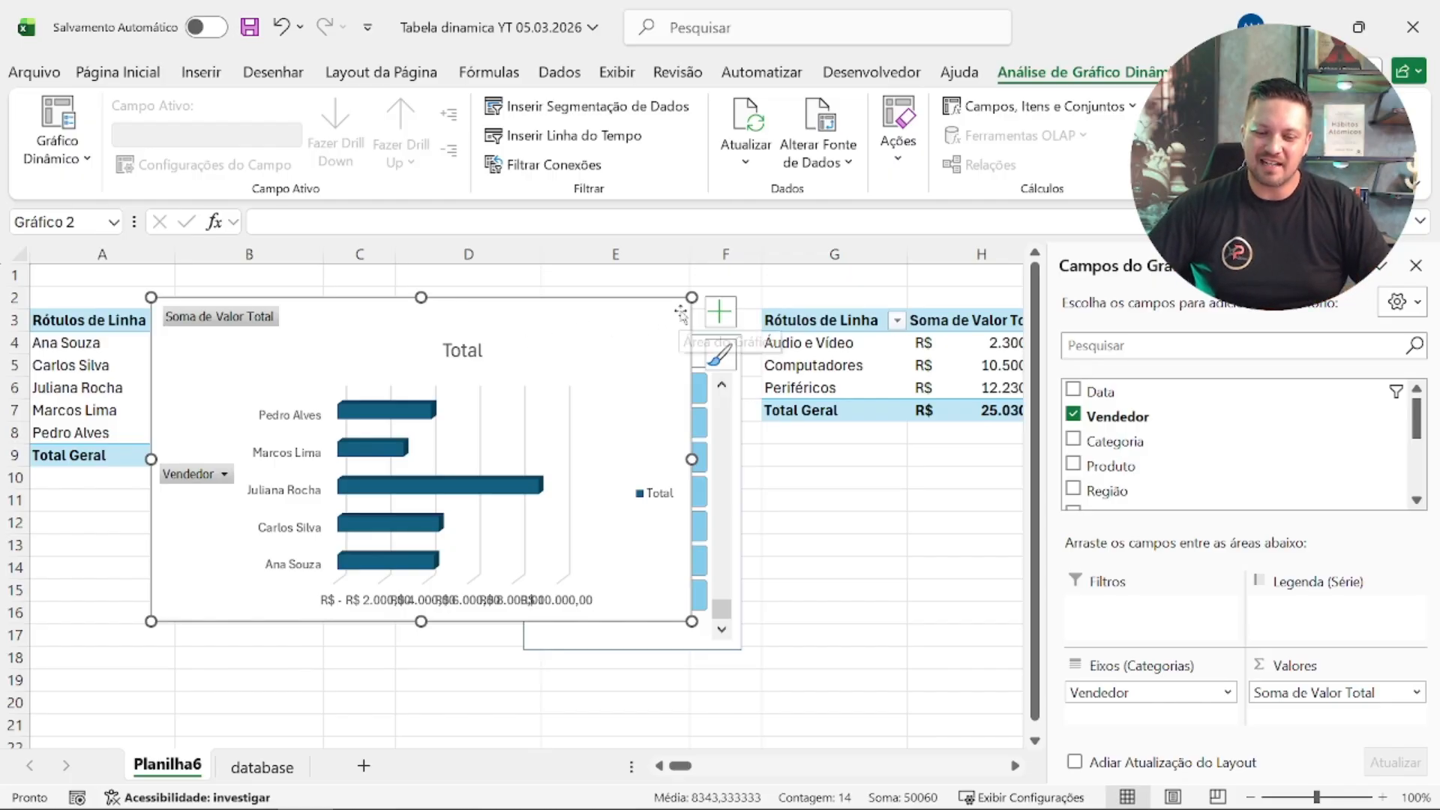
drag(692, 297, 997, 264)
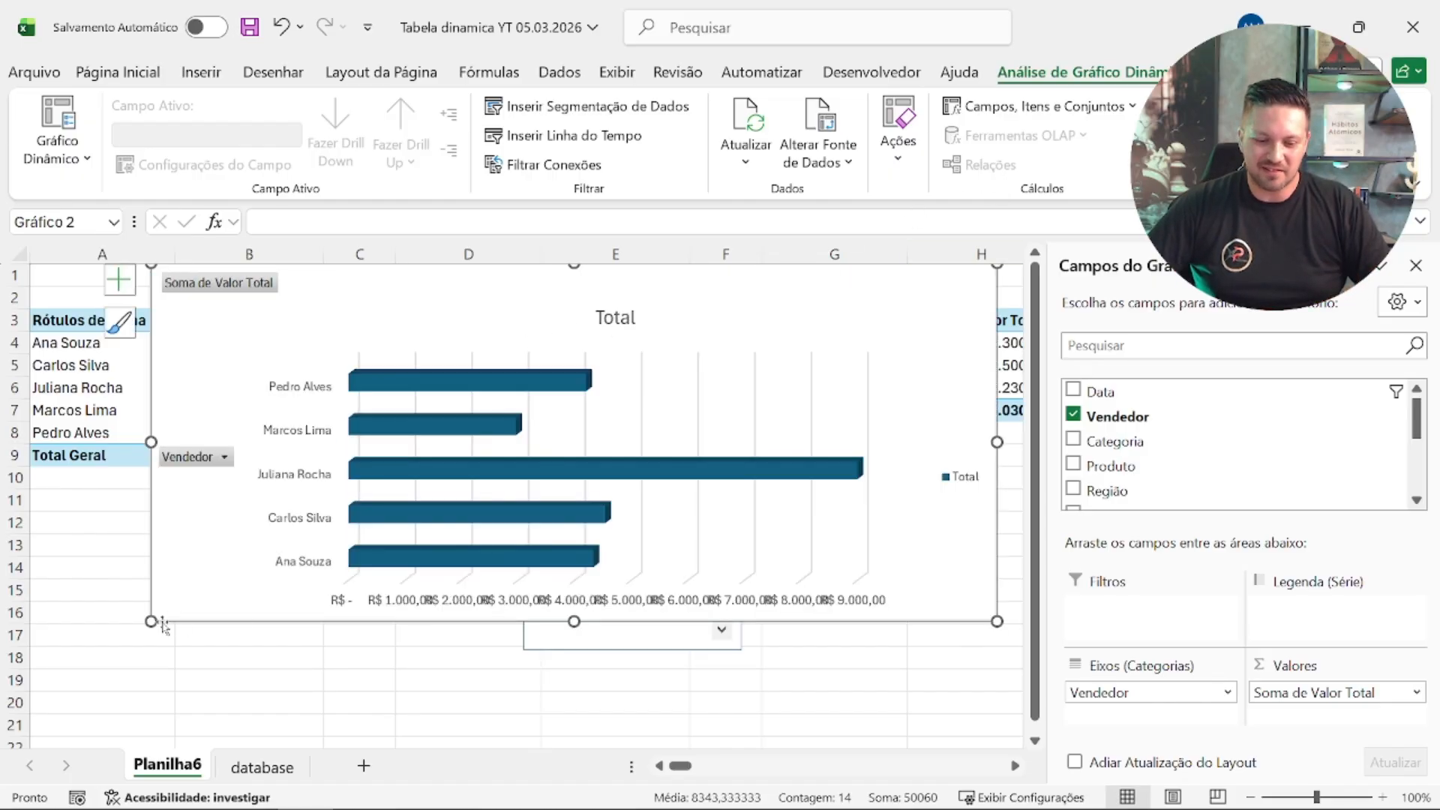
drag(149, 623, 74, 720)
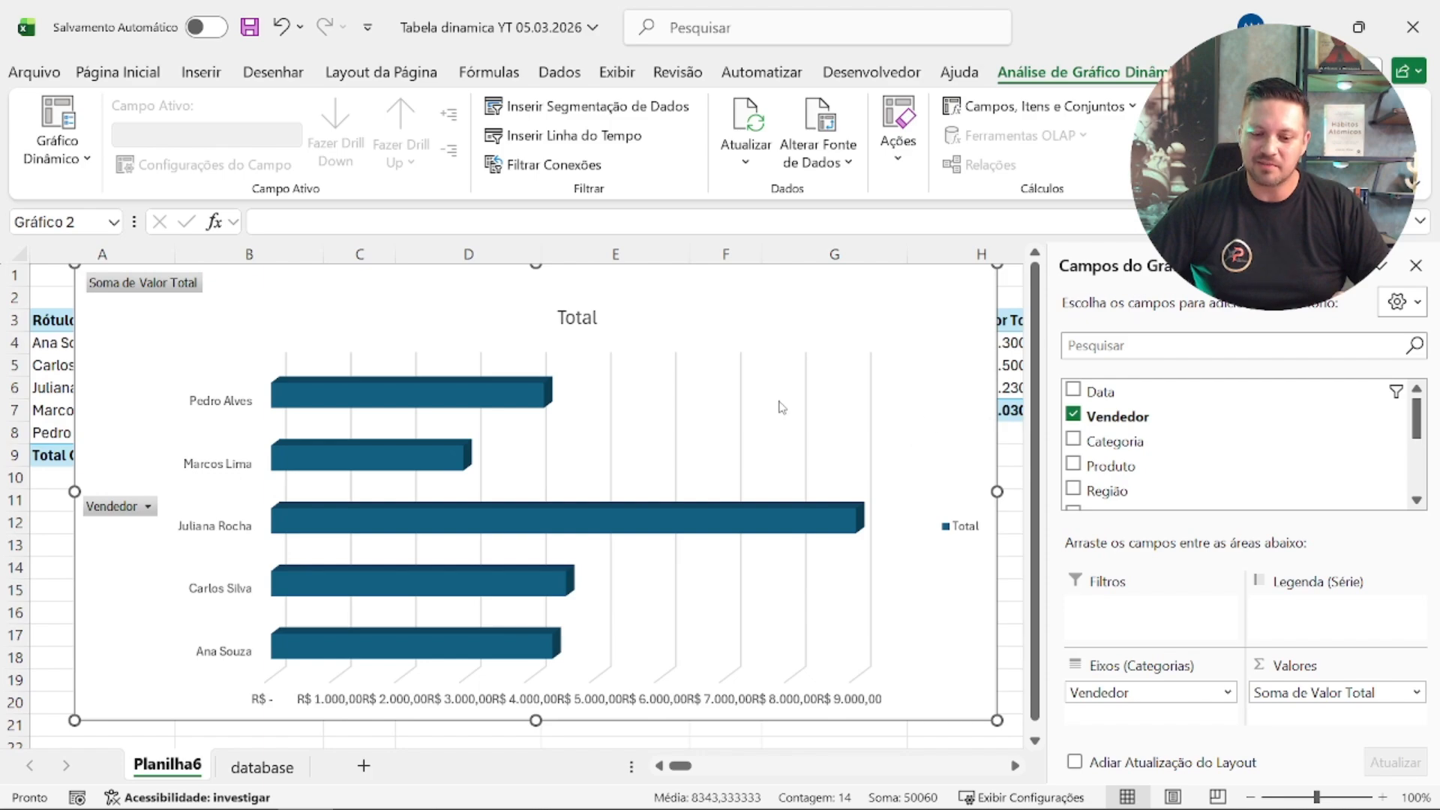
click(583, 418)
drag(699, 345, 637, 345)
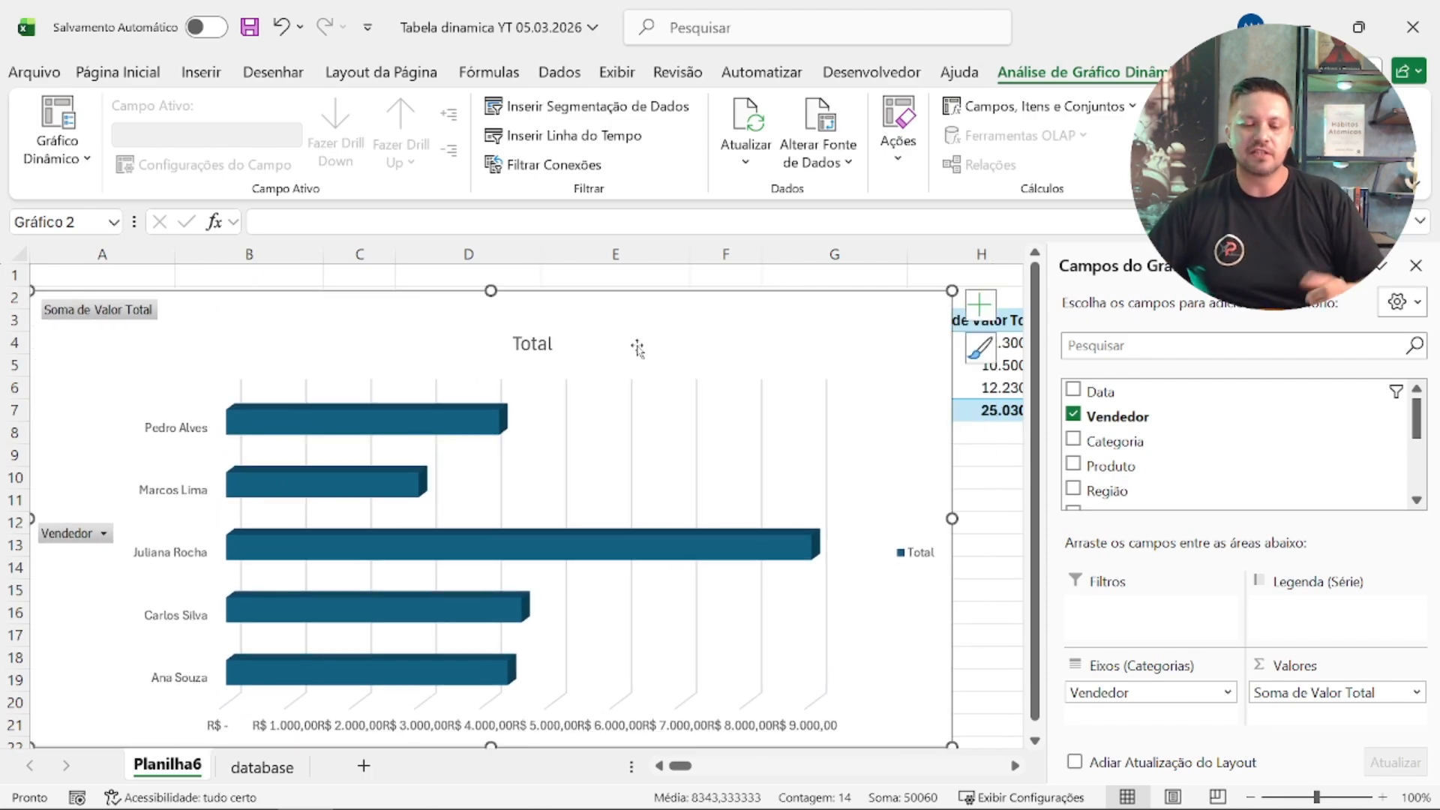
Step: Look at the sorting and filter options of the chart's Vendedor field and leave them unchanged
click(104, 533)
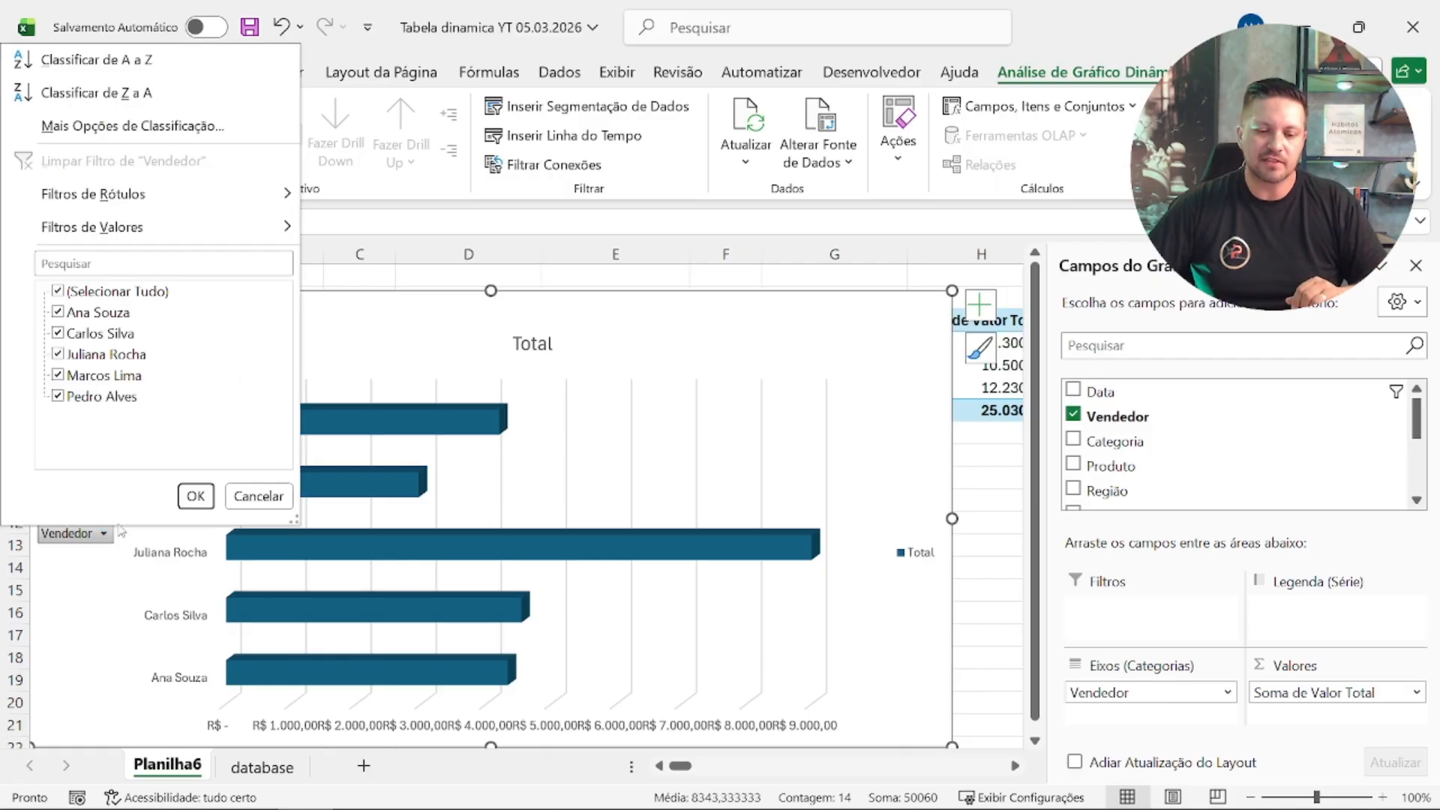
click(257, 497)
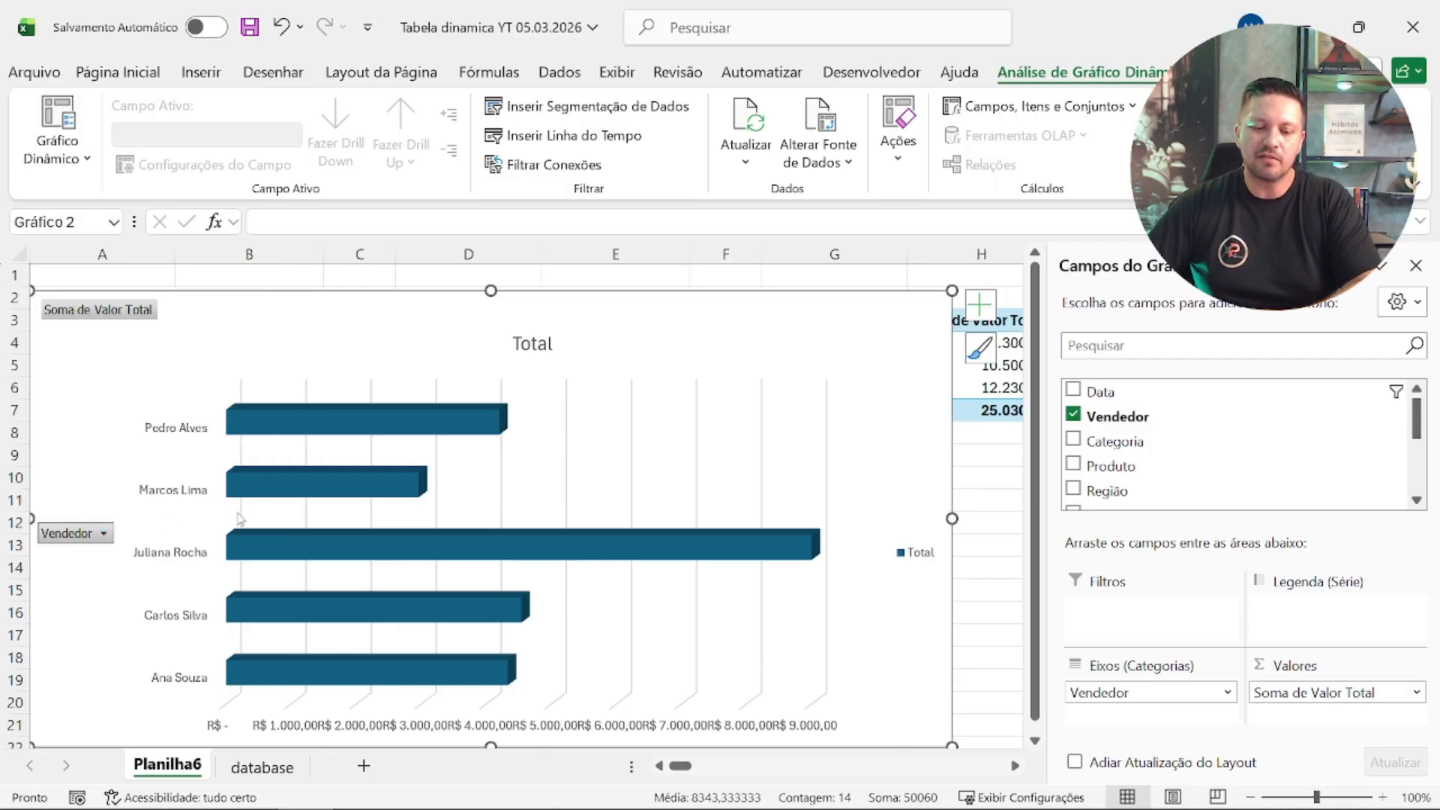
Step: Delete the Total legend and the horizontal value axis from the seller bar chart
scroll(641, 585, down, 1)
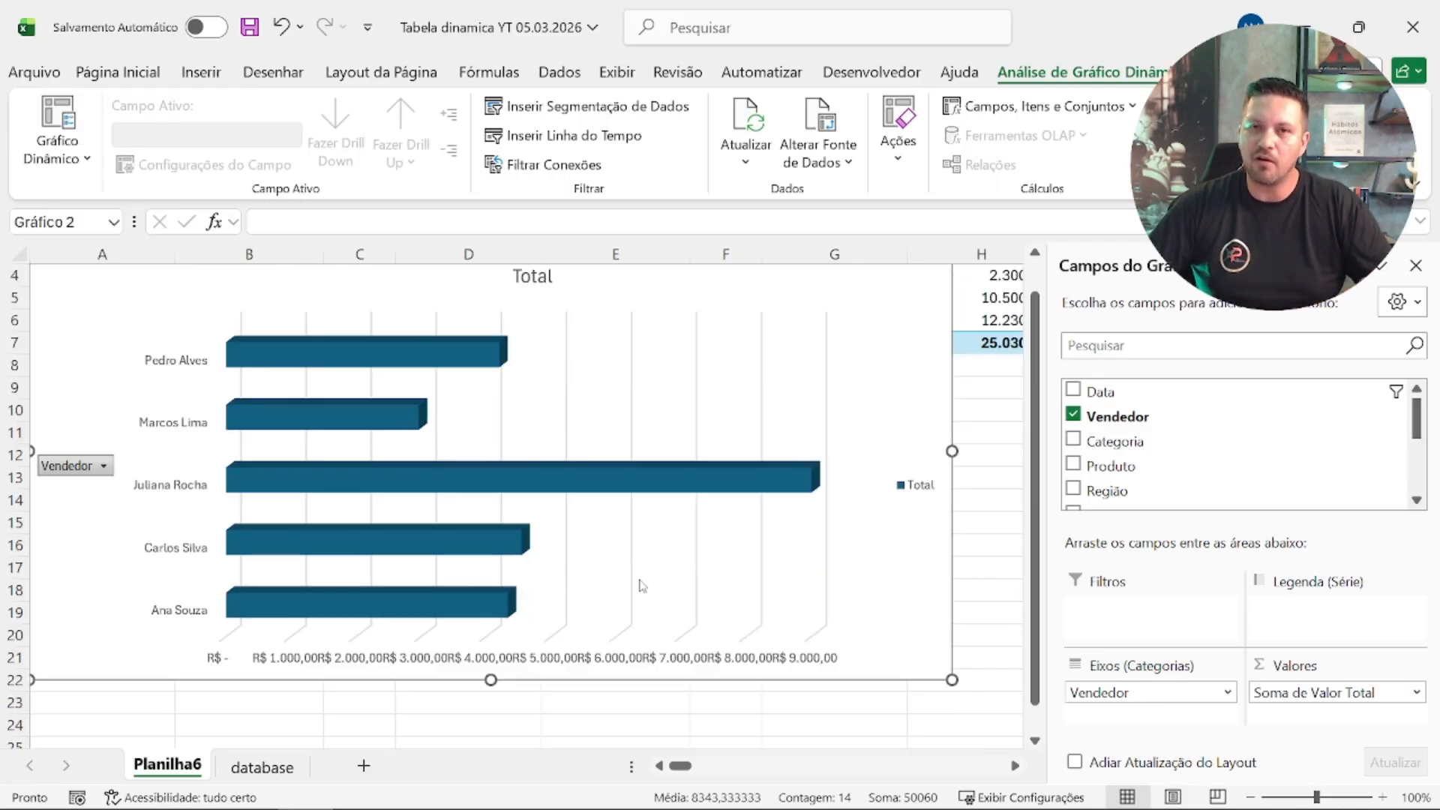
scroll(642, 585, down, 1)
click(637, 594)
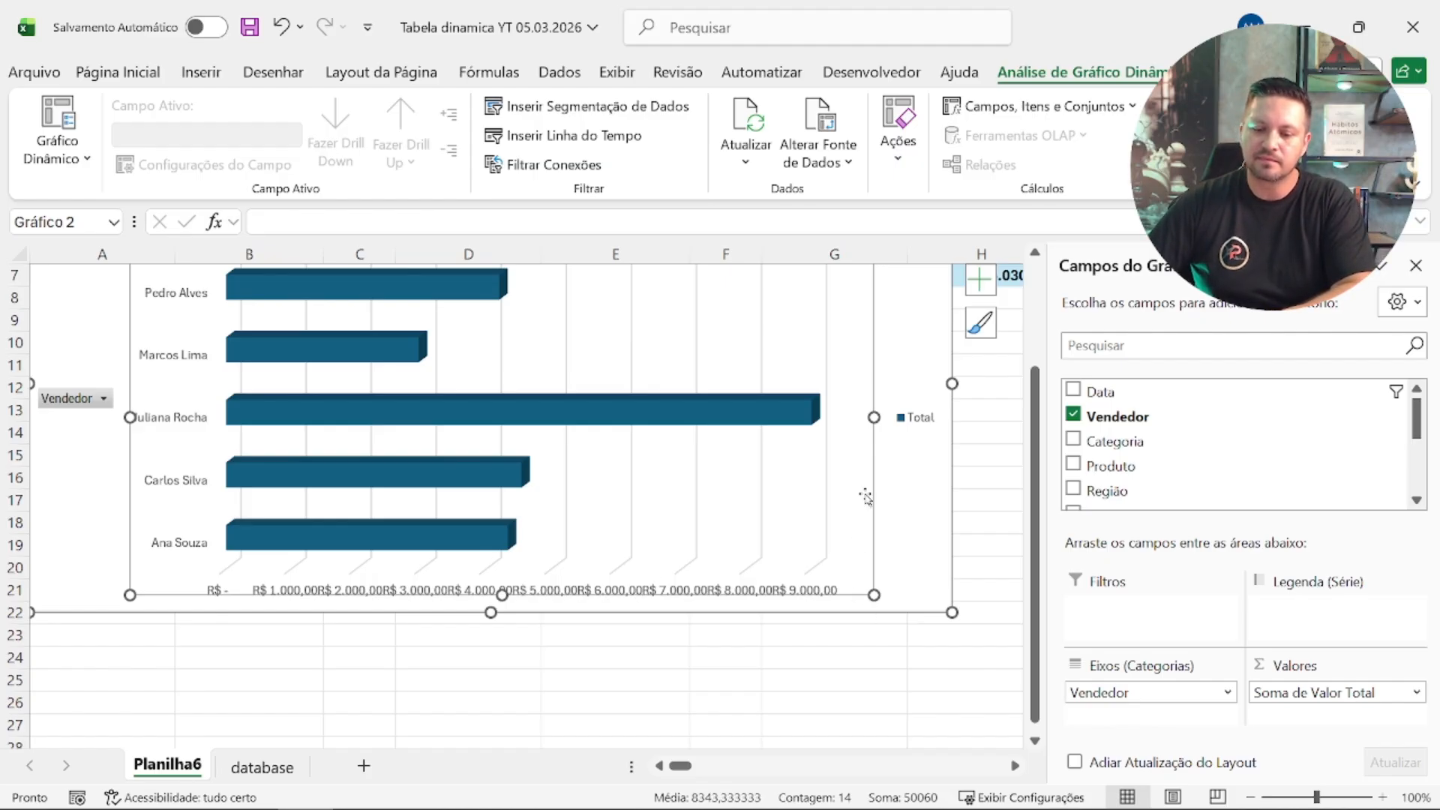
click(911, 419)
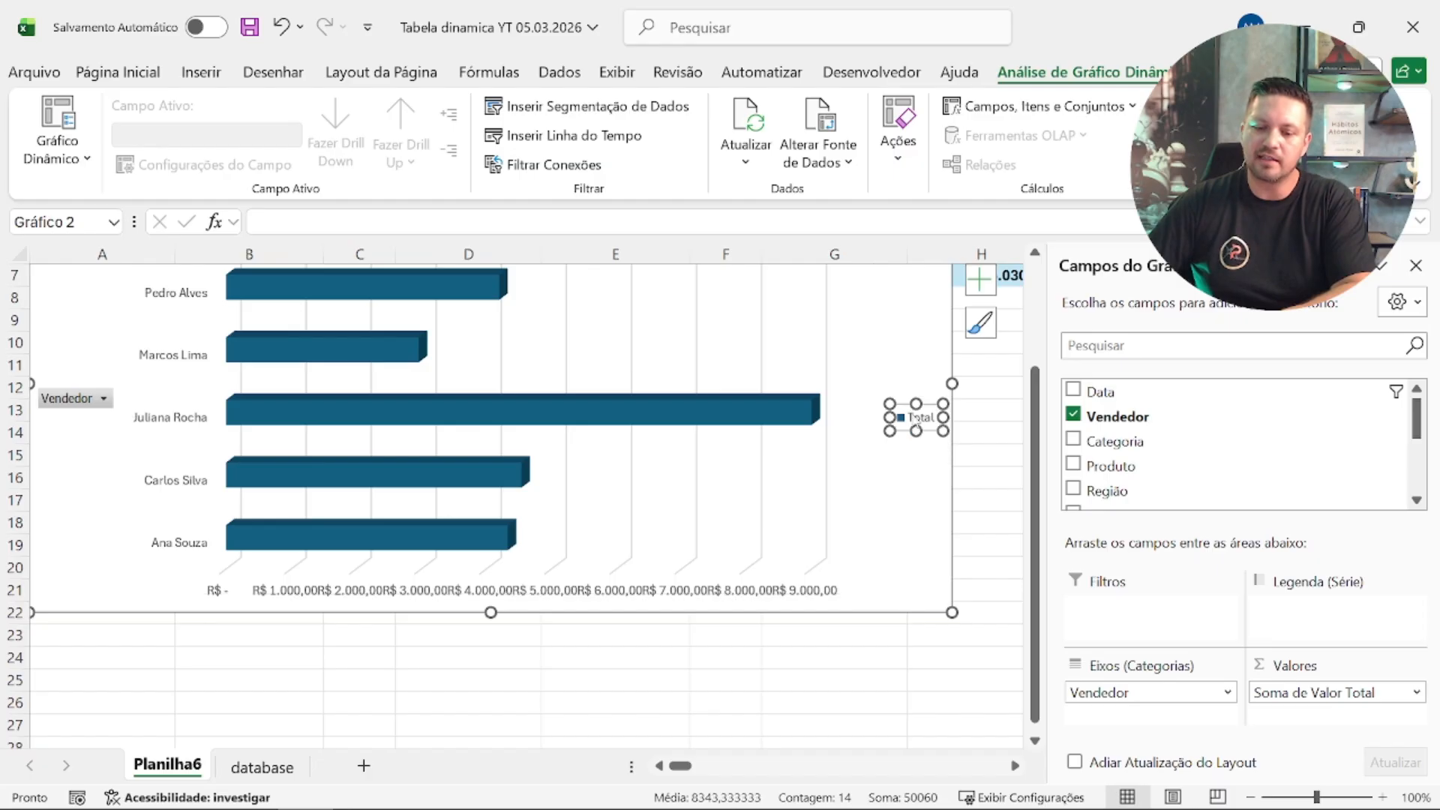
key(Delete)
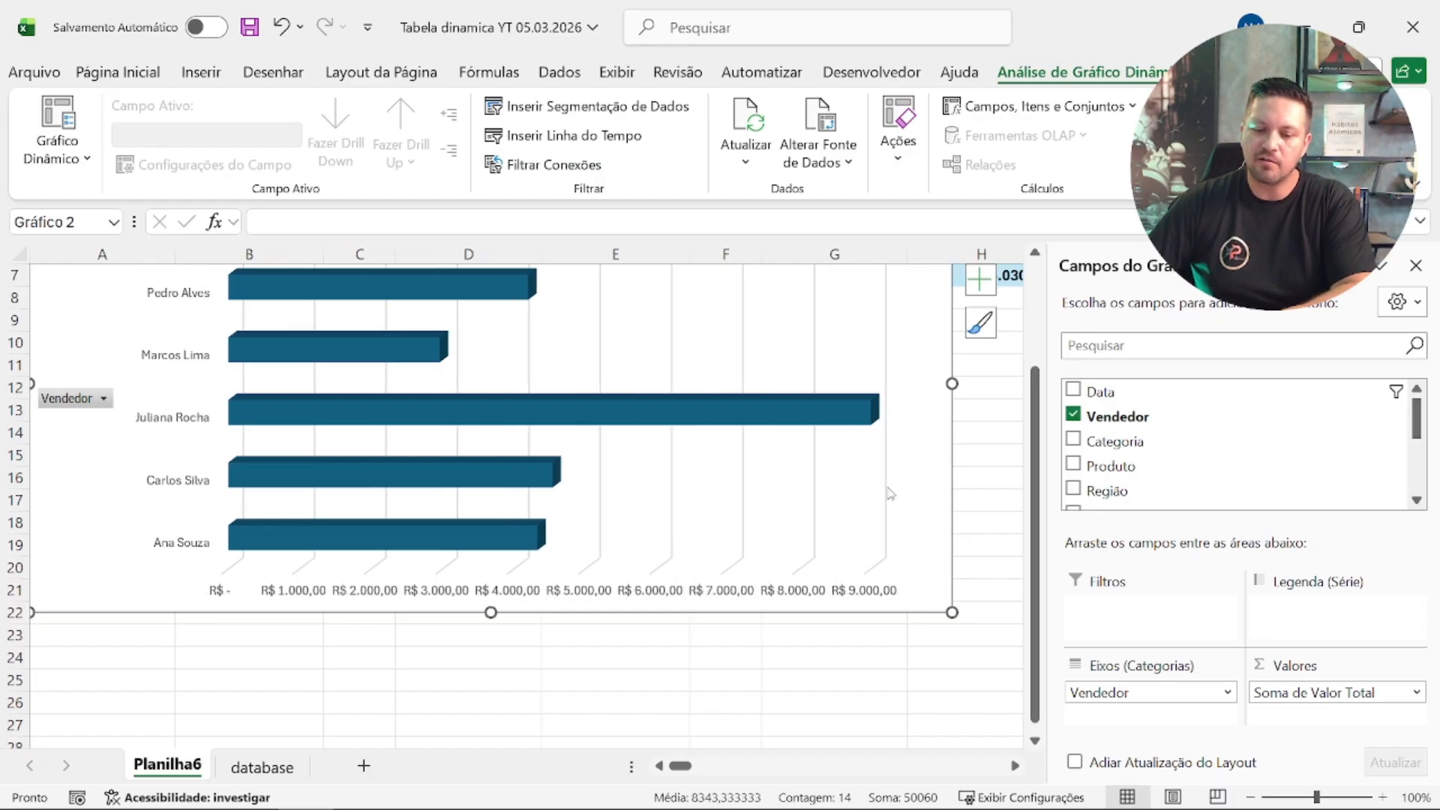
click(777, 592)
key(Delete)
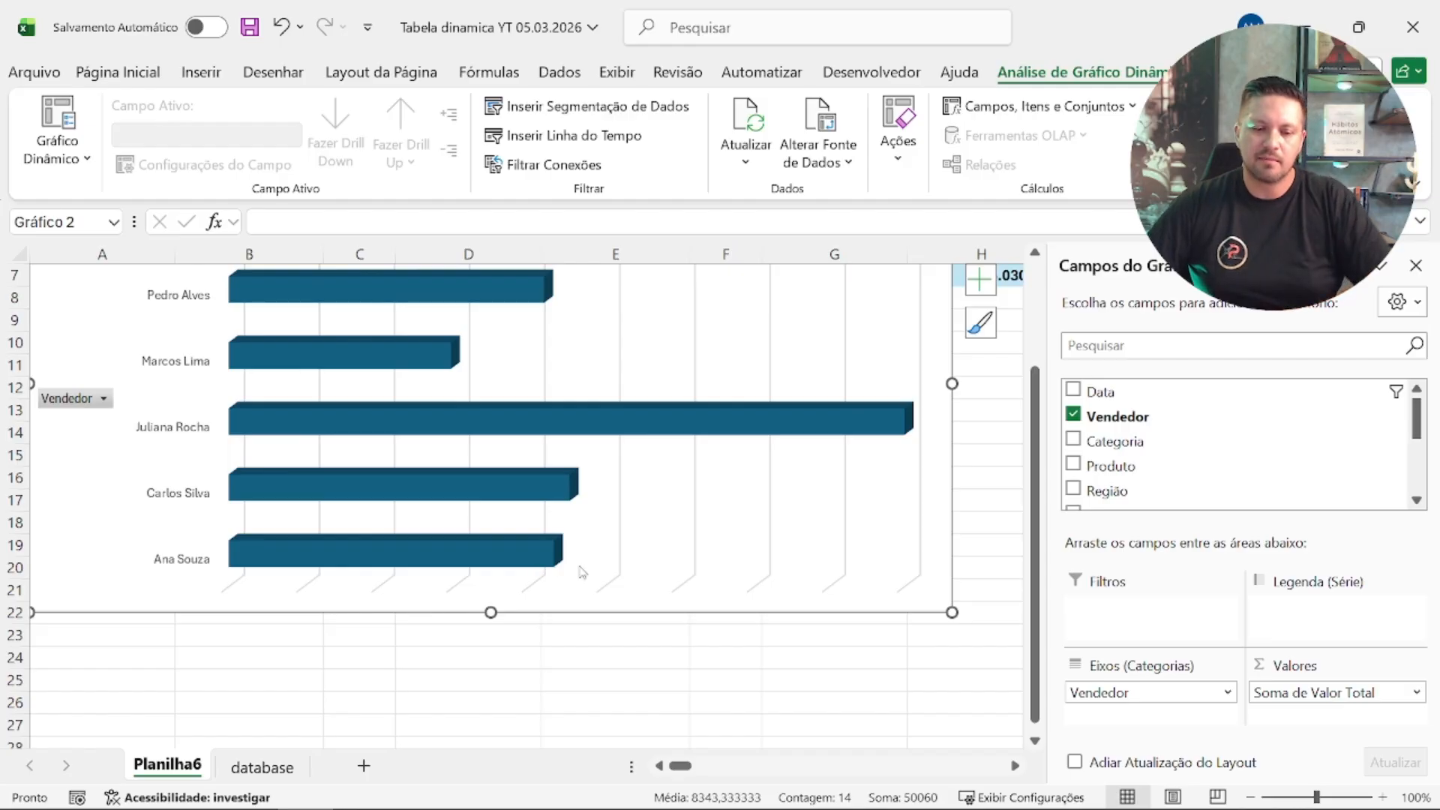
Step: Add data labels to the chart's bars and widen the chart further across column H
scroll(676, 600, up, 2)
scroll(709, 617, down, 1)
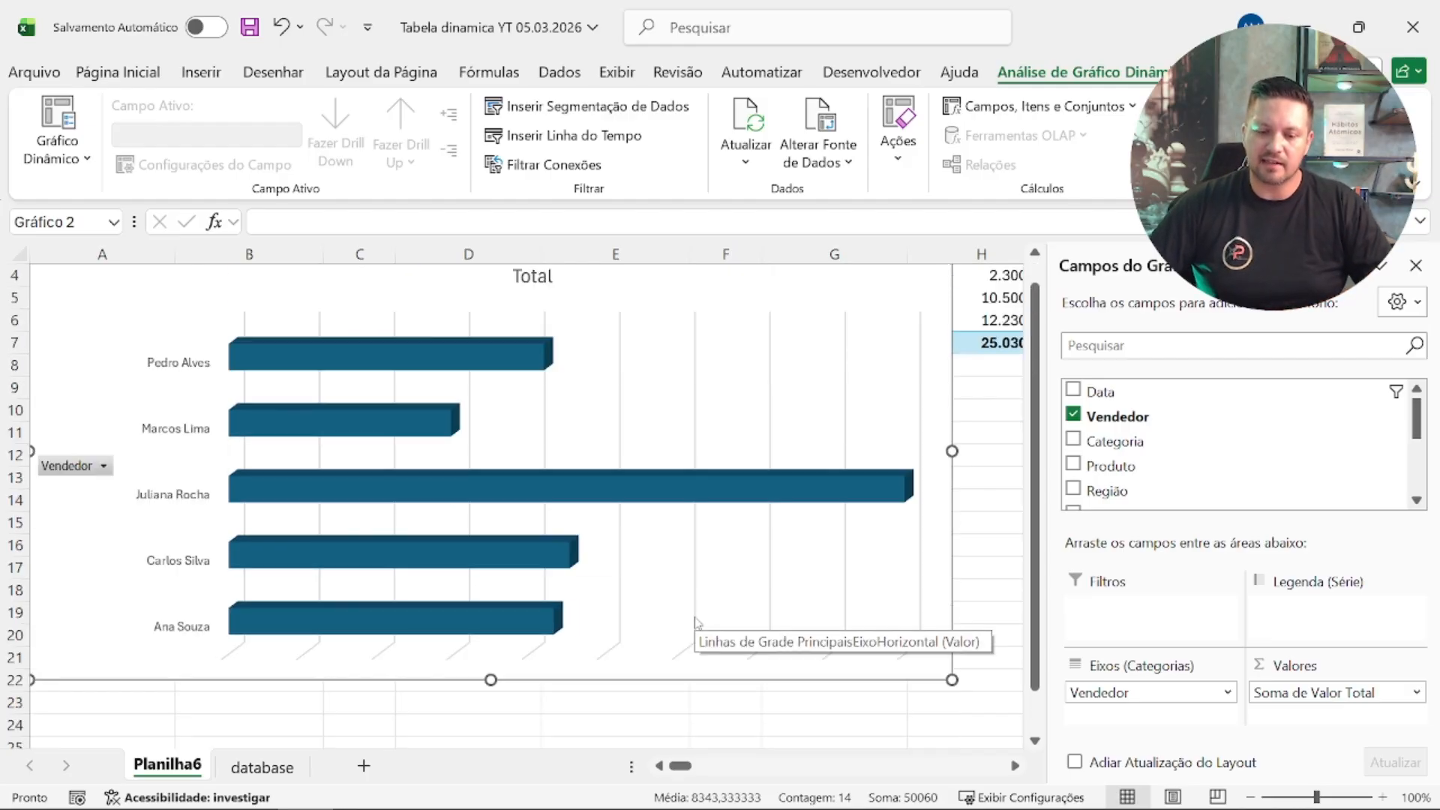
right_click(682, 481)
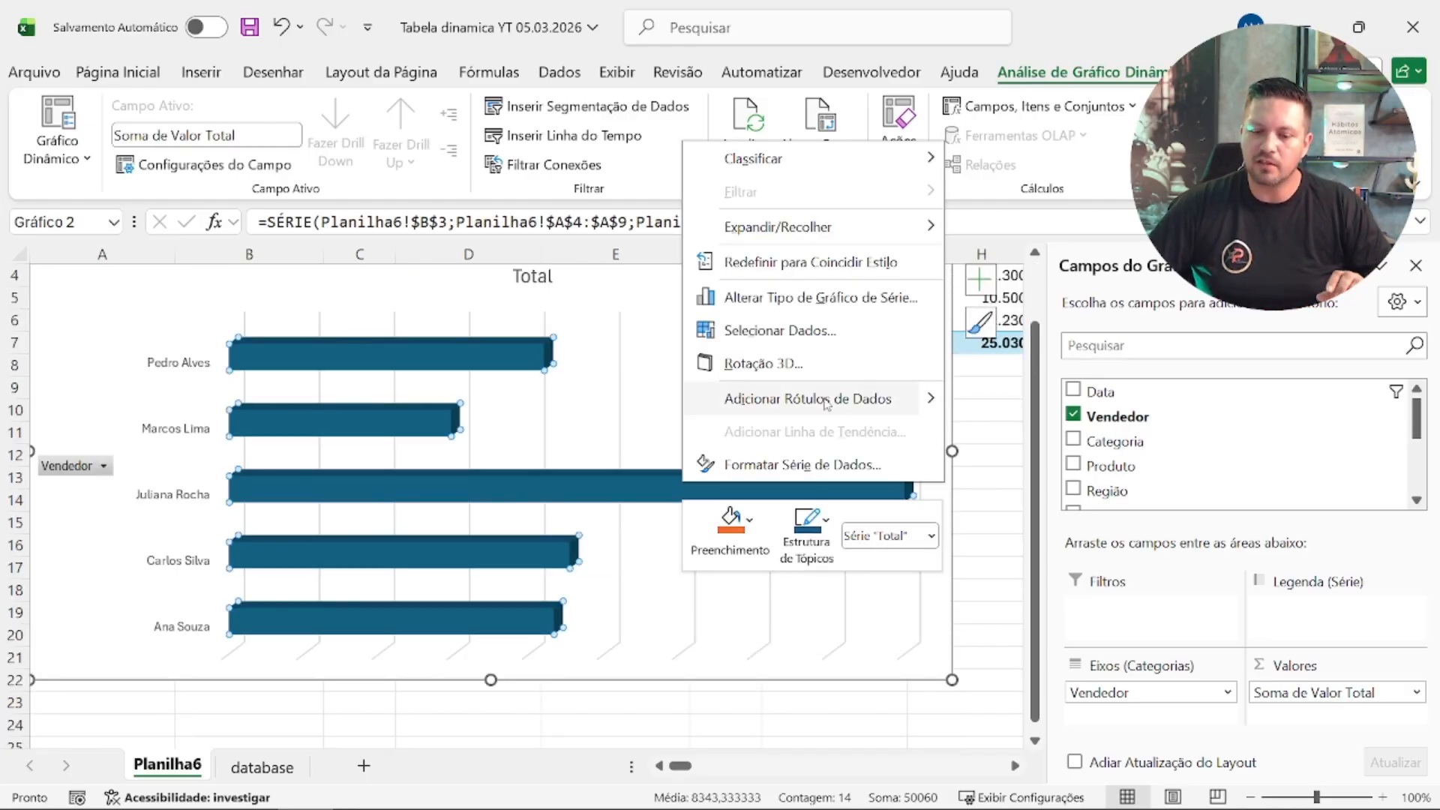
click(801, 405)
click(944, 498)
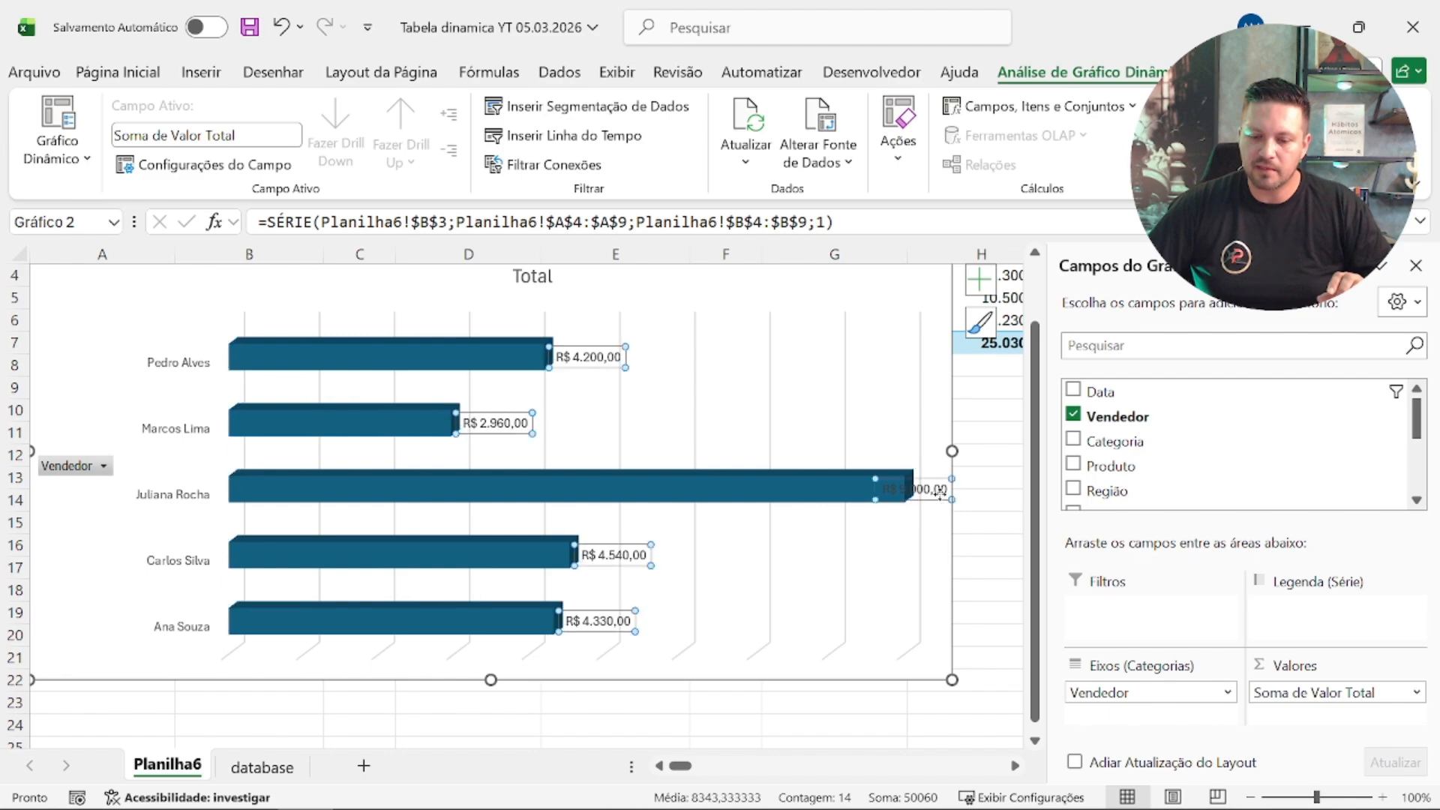
drag(947, 454, 1005, 469)
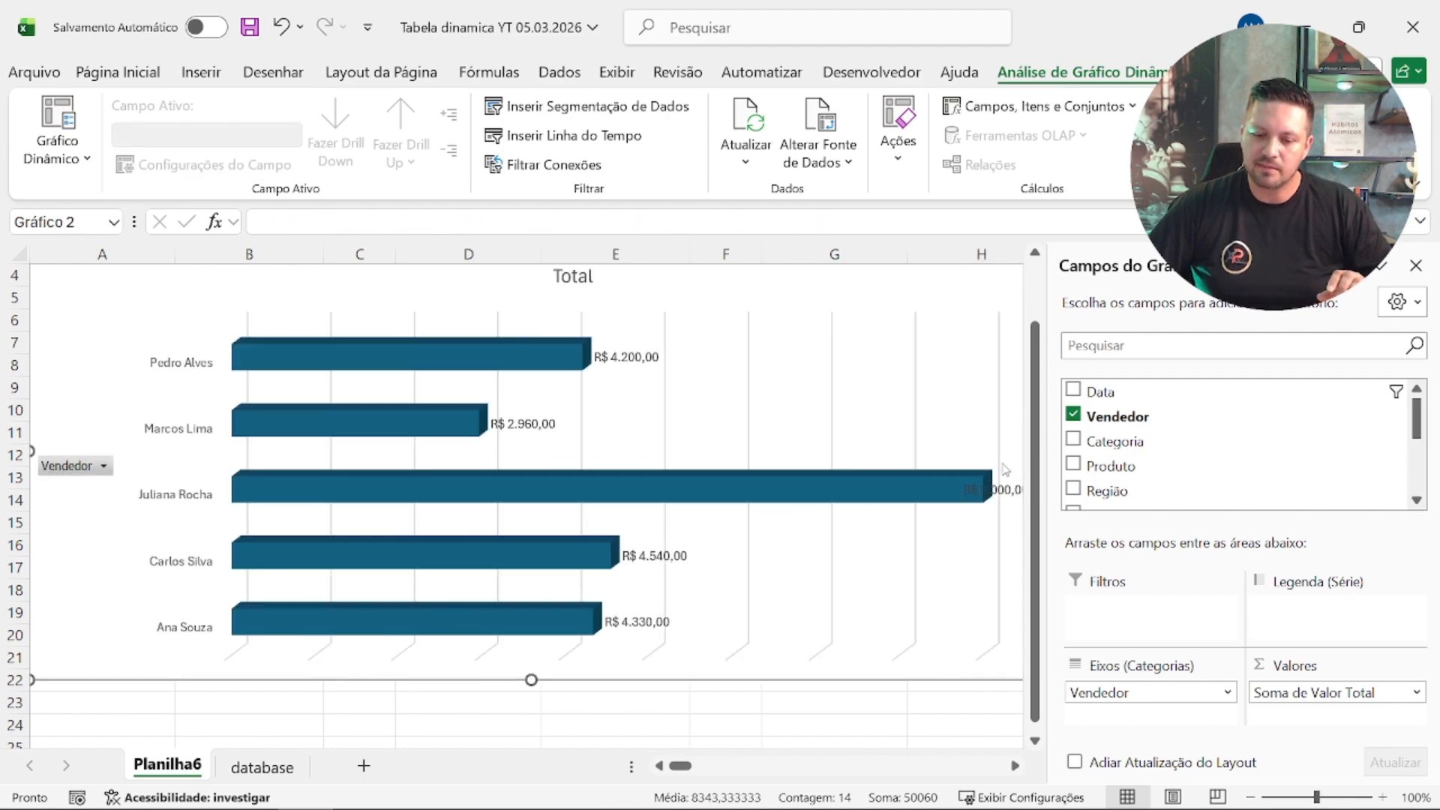
Step: Format the chart's data labels with red text at font size 12
click(620, 357)
click(158, 70)
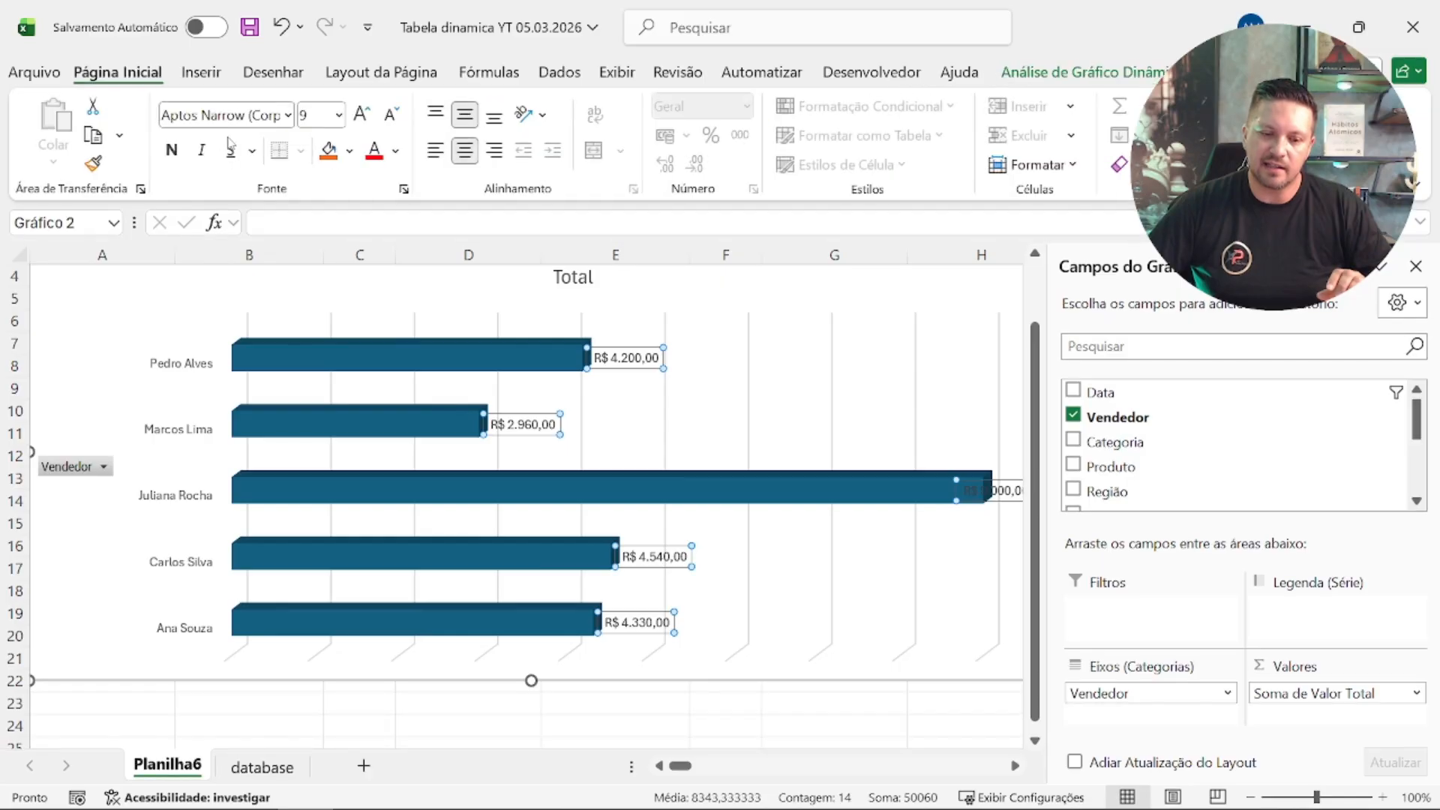
click(375, 151)
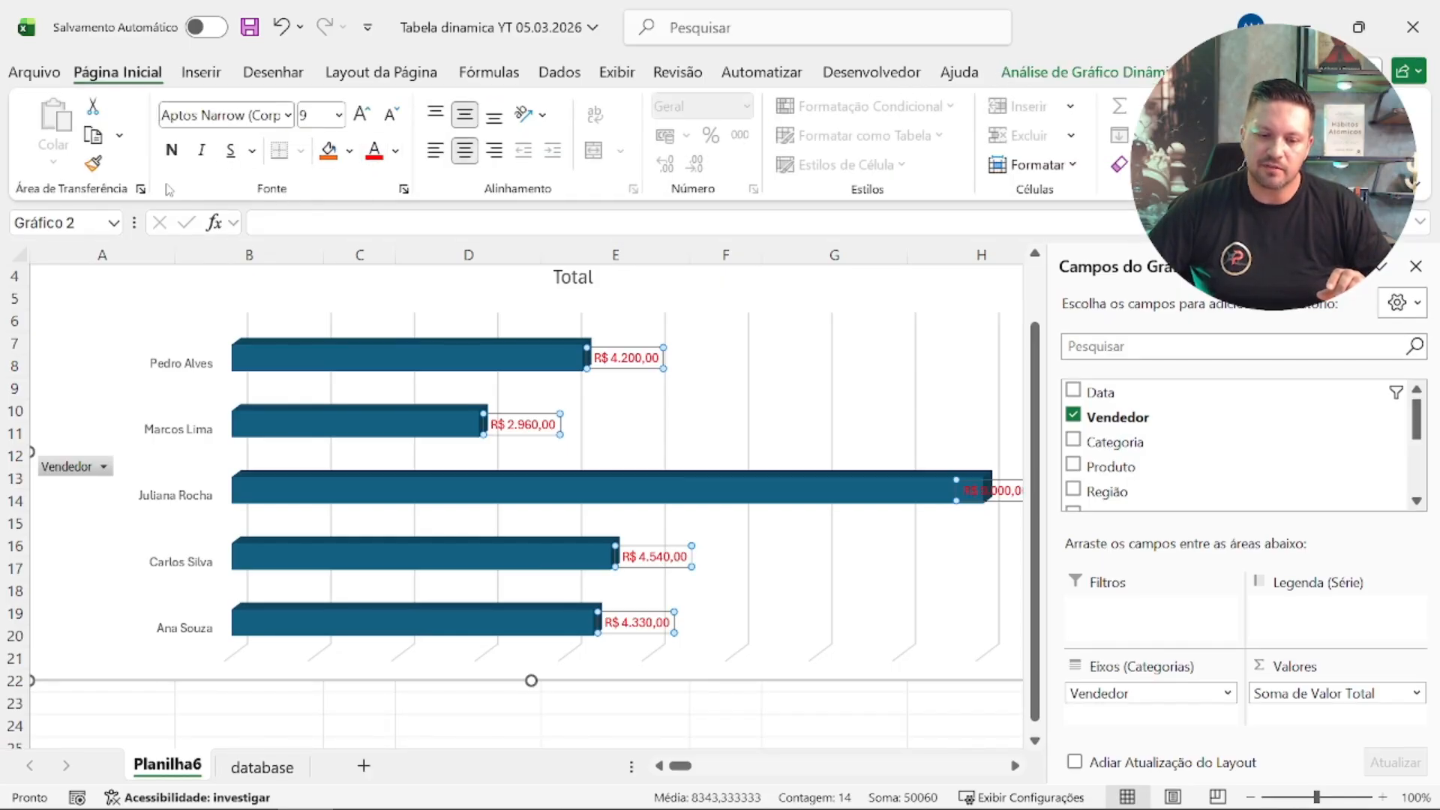
click(372, 122)
click(373, 122)
click(372, 122)
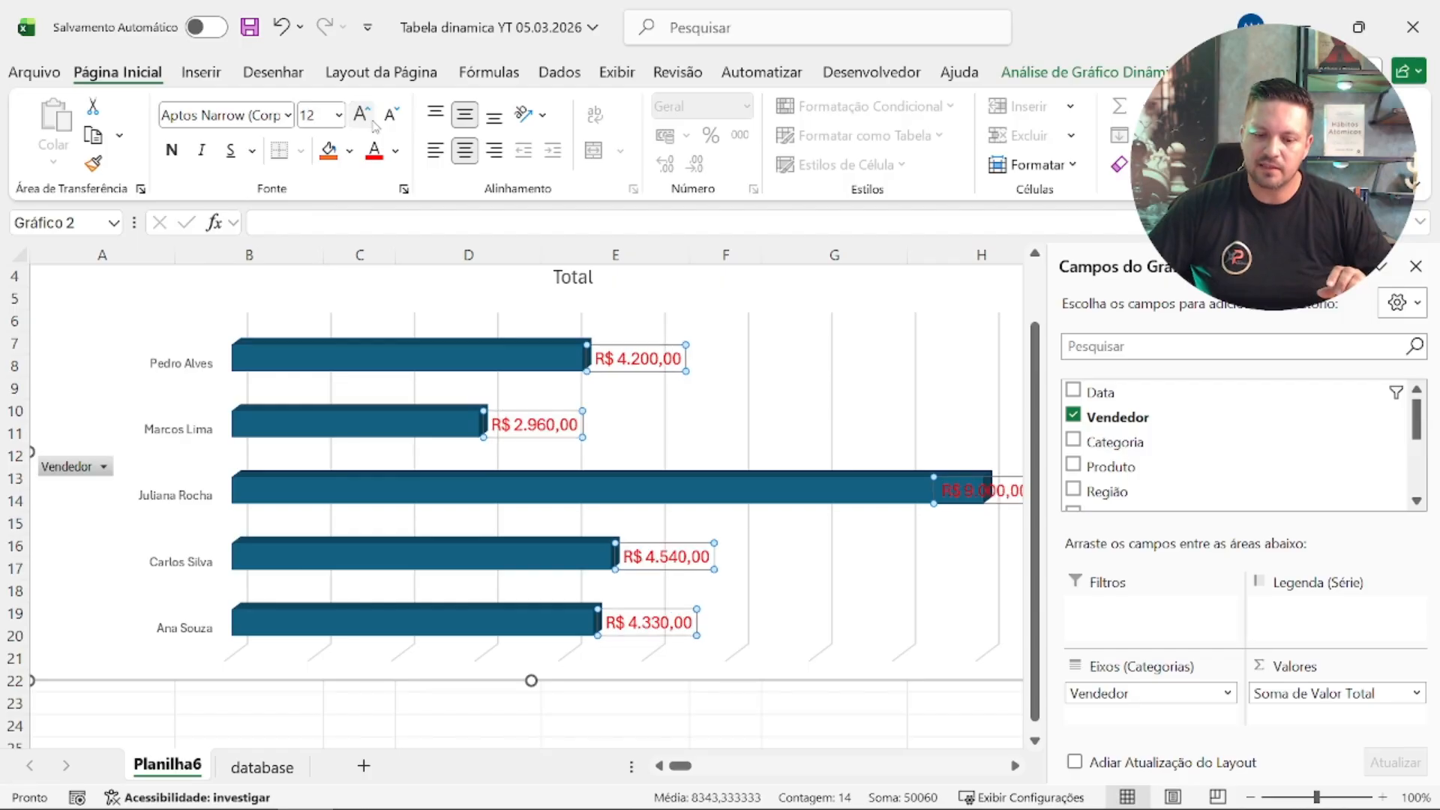
Step: Shift the chart up slightly and hide the pivot chart's field list
drag(140, 682, 52, 660)
right_click(114, 348)
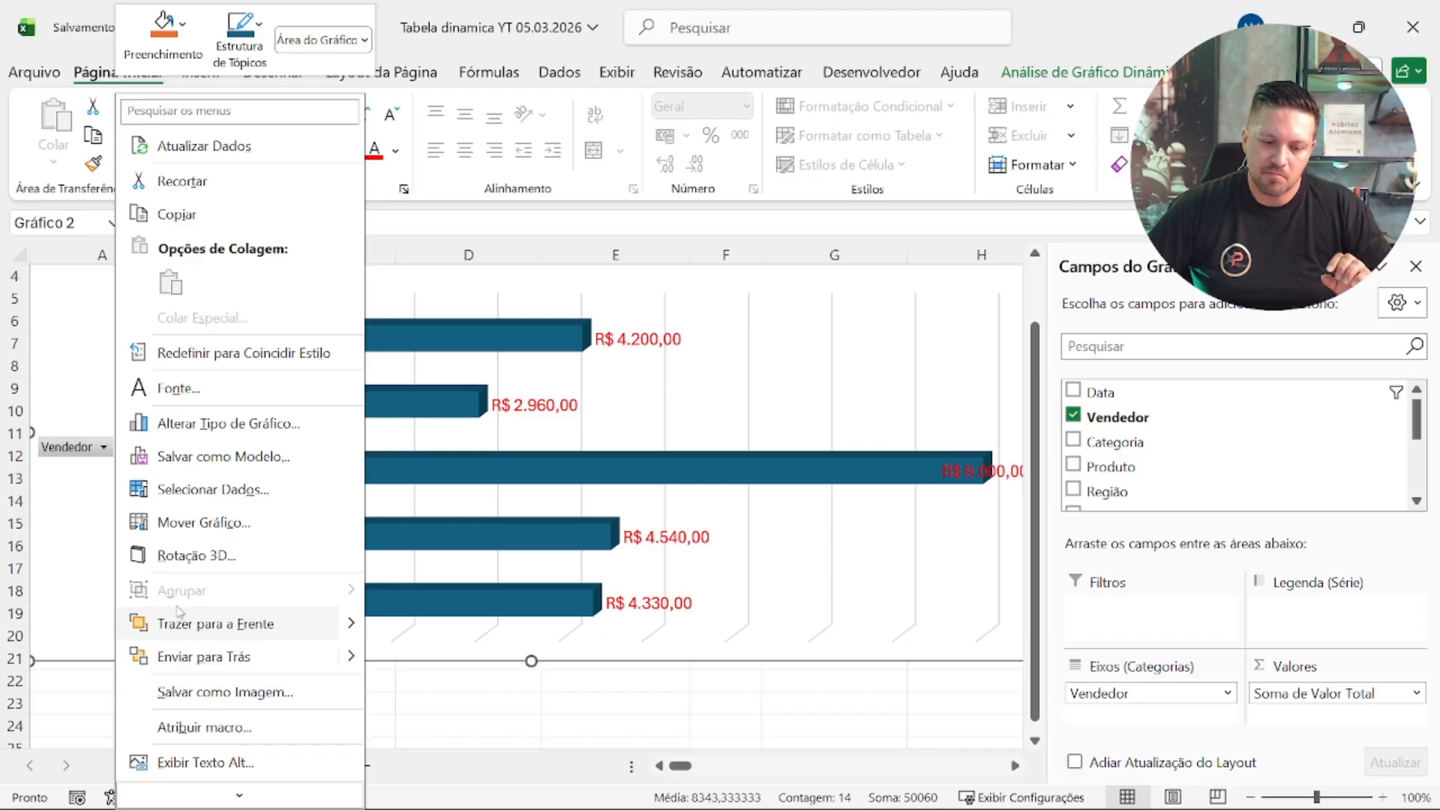
scroll(174, 612, down, 2)
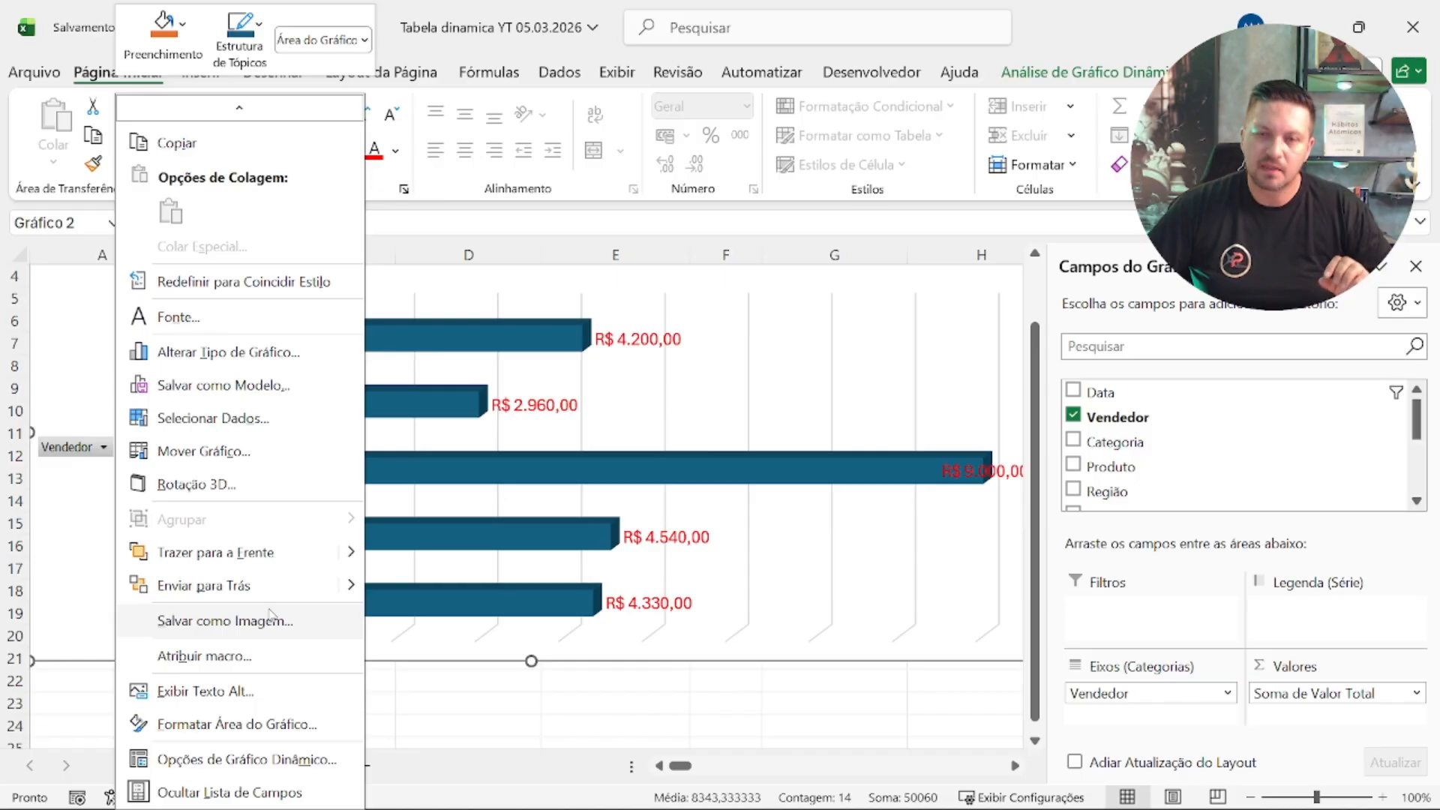
click(229, 793)
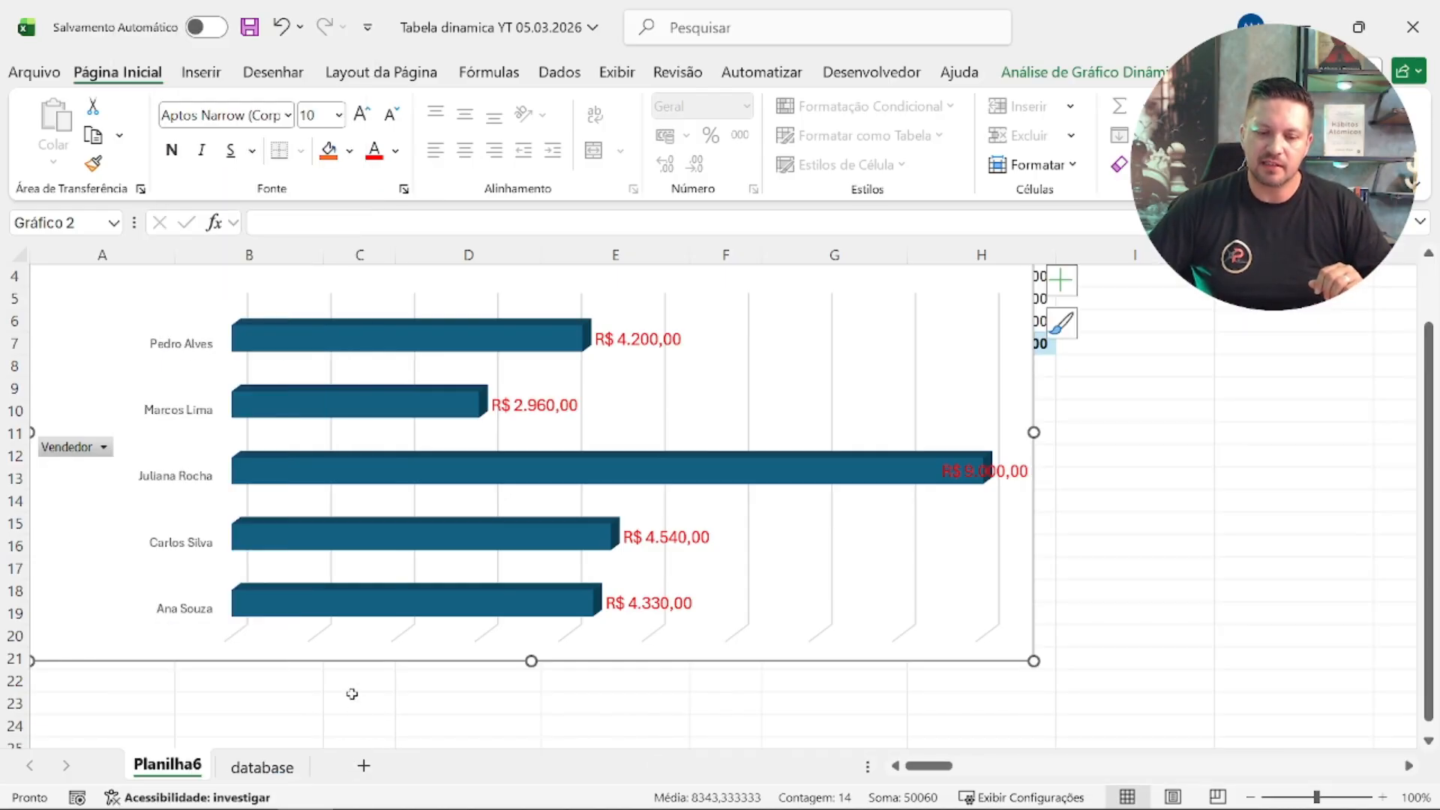
click(914, 648)
drag(913, 648, 929, 665)
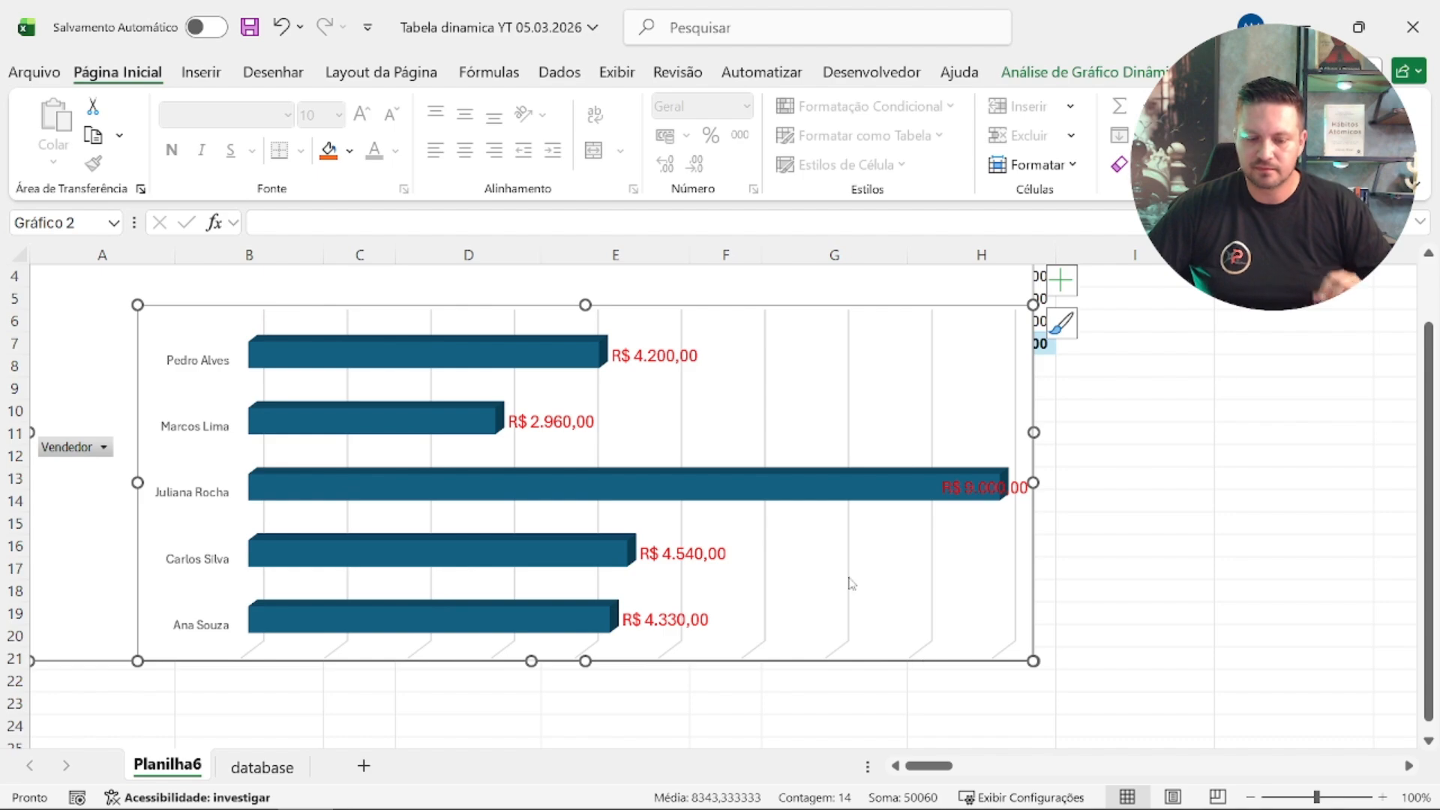
key(ctrl+z)
key(ctrl+z)
Step: Move the bar chart below the pivot tables from about row 10, and the Data slicer beside the tables over columns I and J
drag(1006, 417, 820, 392)
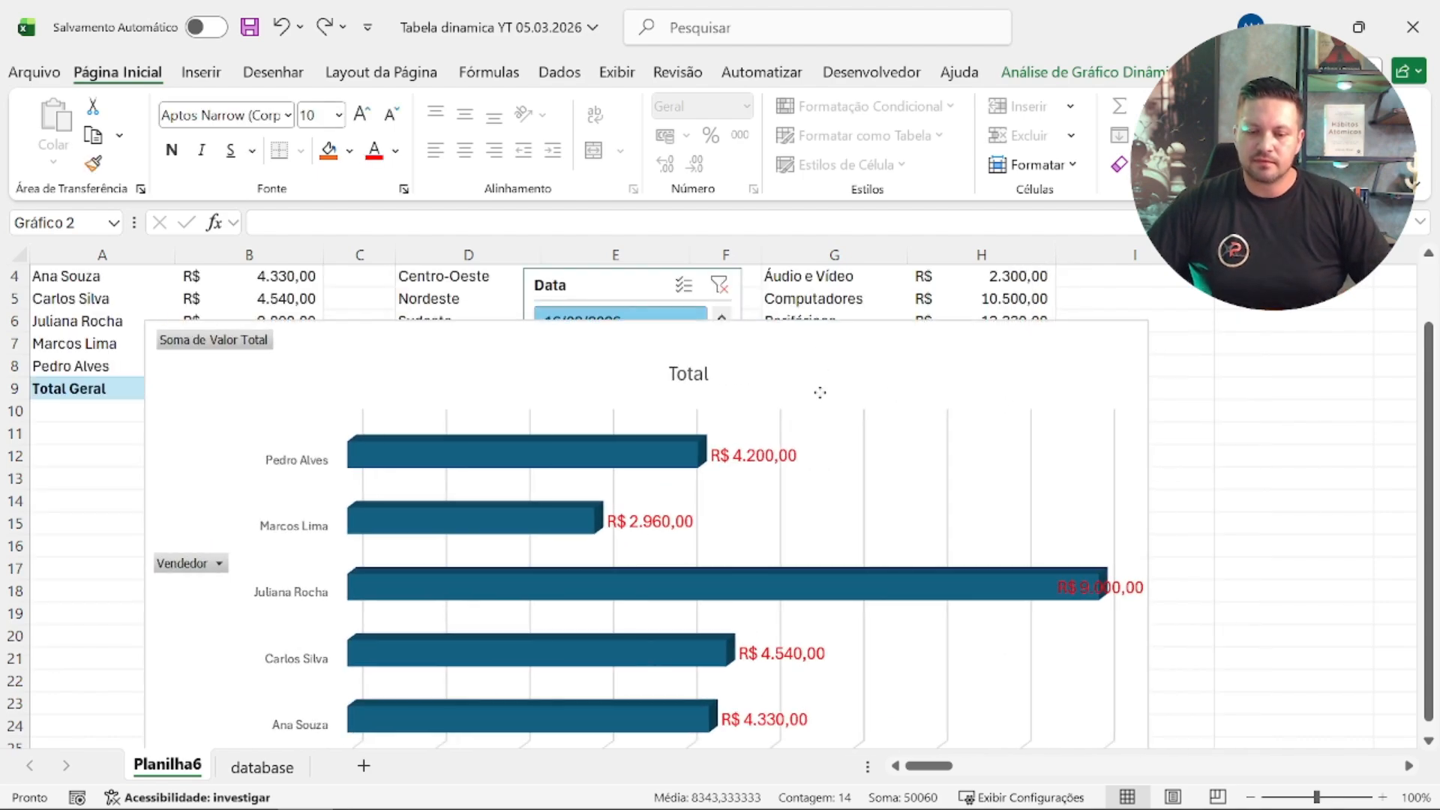
scroll(823, 355, down, 2)
click(824, 355)
drag(644, 357, 607, 420)
drag(412, 319, 846, 337)
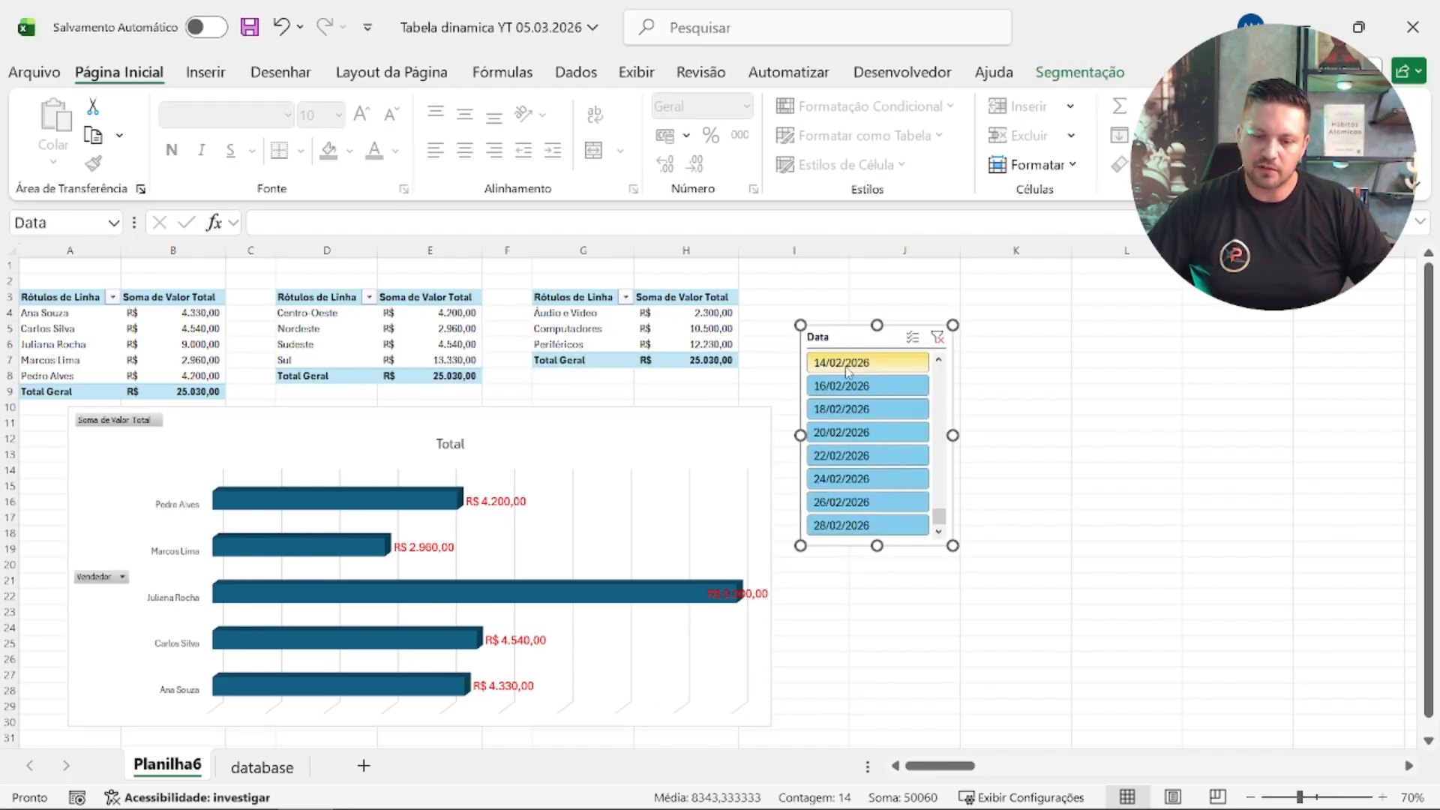
Step: Filter the pivot tables and chart with the Data slicer, first by 14/02/2026 alone and finally by the range 14/02/2026 through 28/02/2026
click(854, 367)
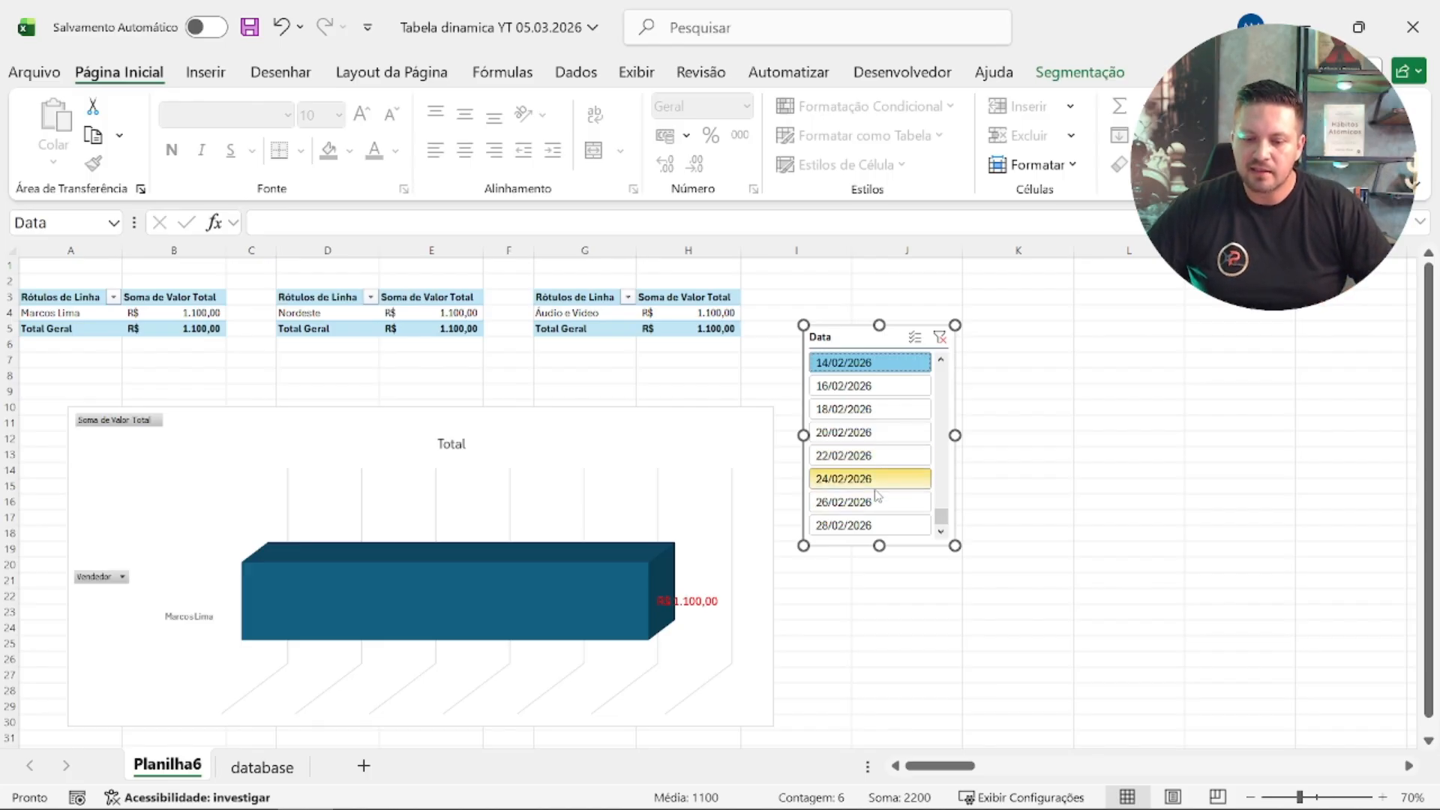
shift+click(887, 532)
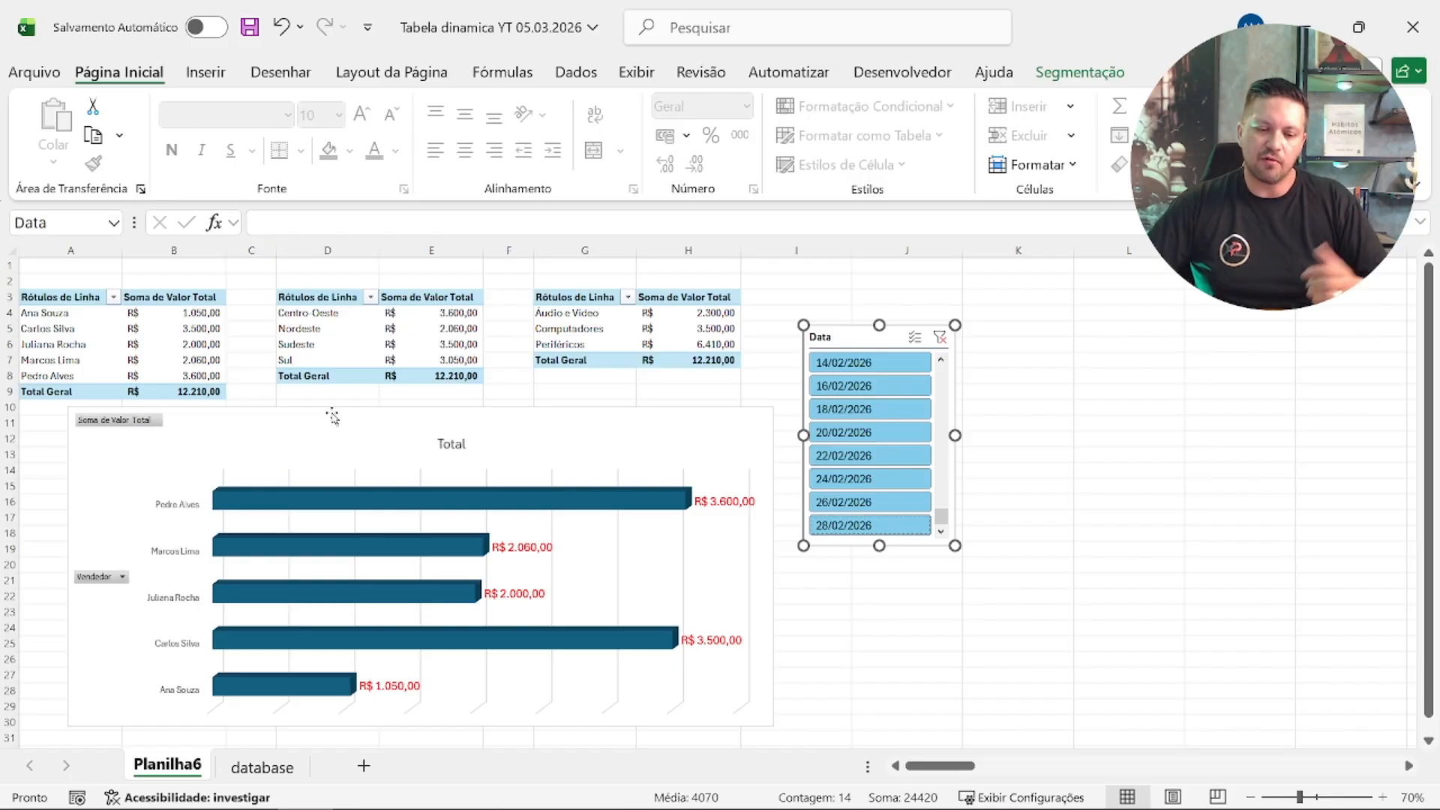
Step: Delete the seller bar chart below the pivot tables
click(285, 433)
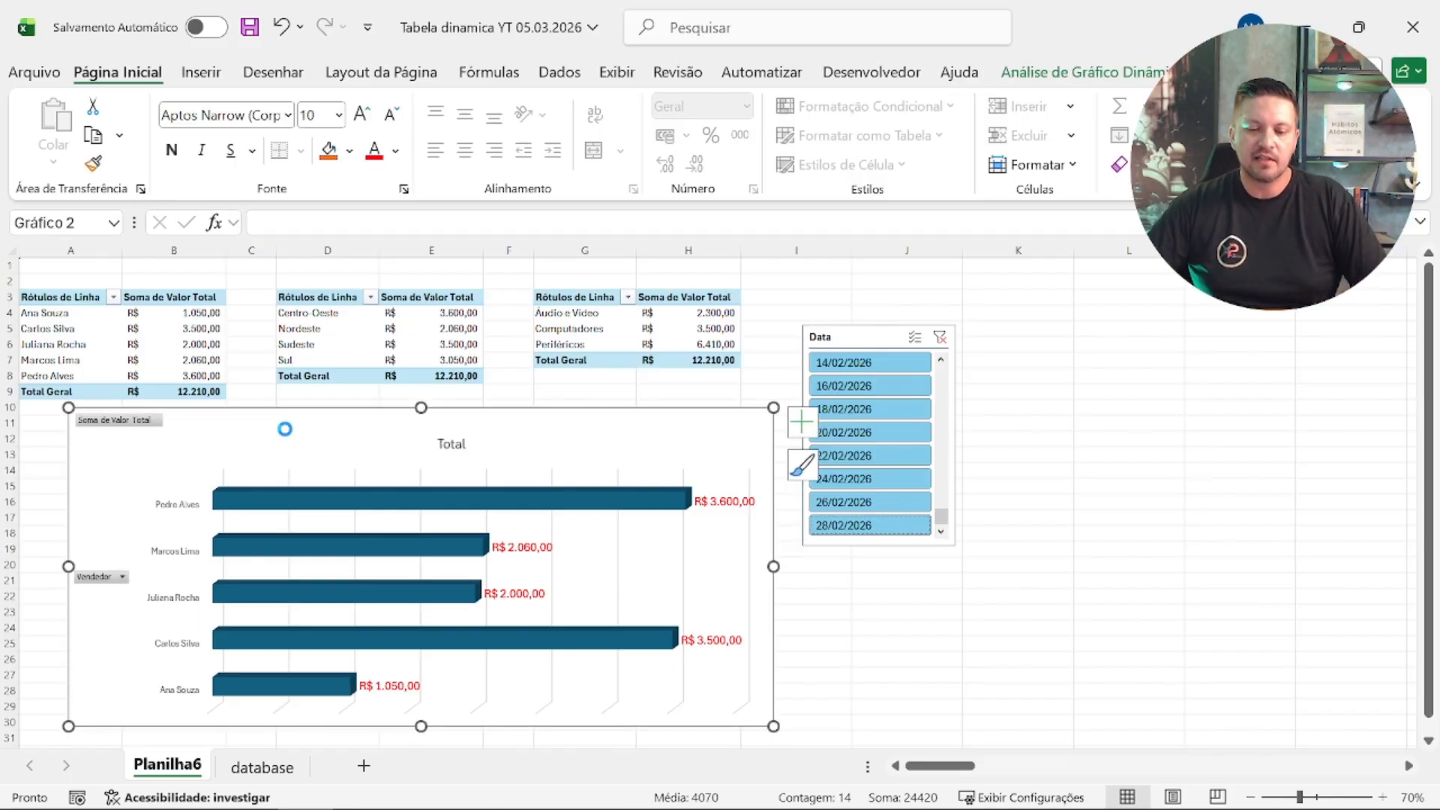
key(Delete)
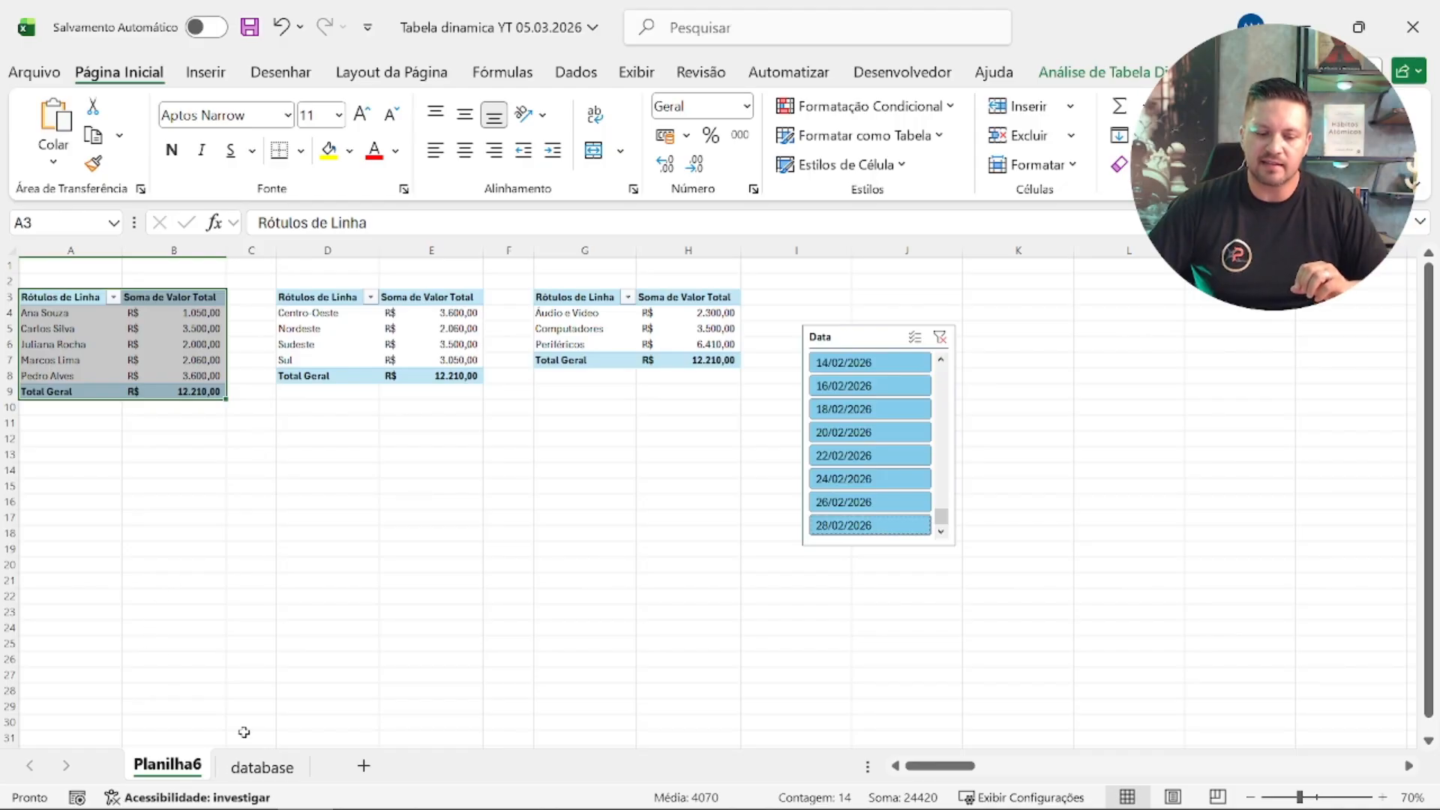
Step: Paste the cut seller chart into a new worksheet and shrink it to span about columns A to J, down to row 16
click(365, 766)
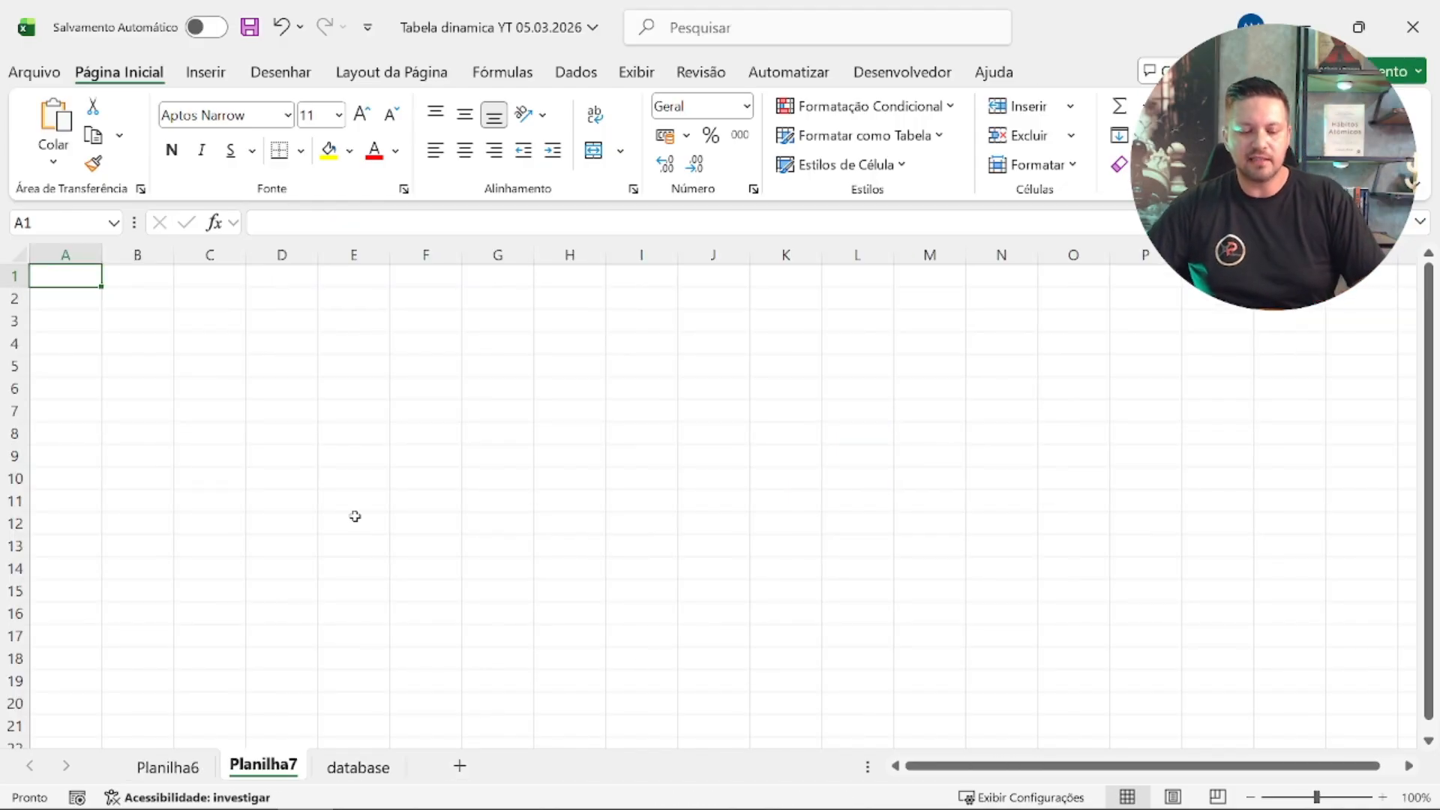
key(ctrl+v)
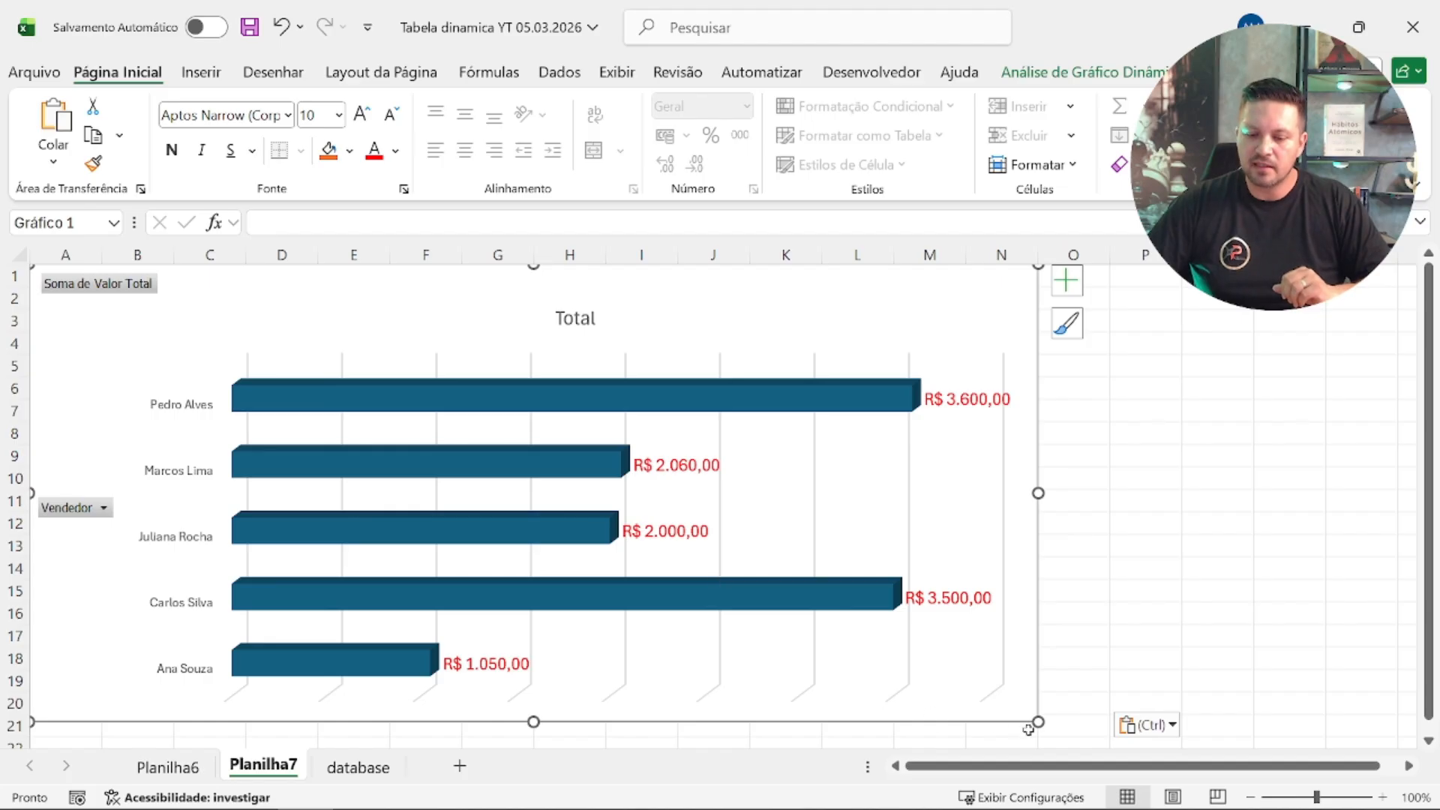
drag(1036, 724, 771, 616)
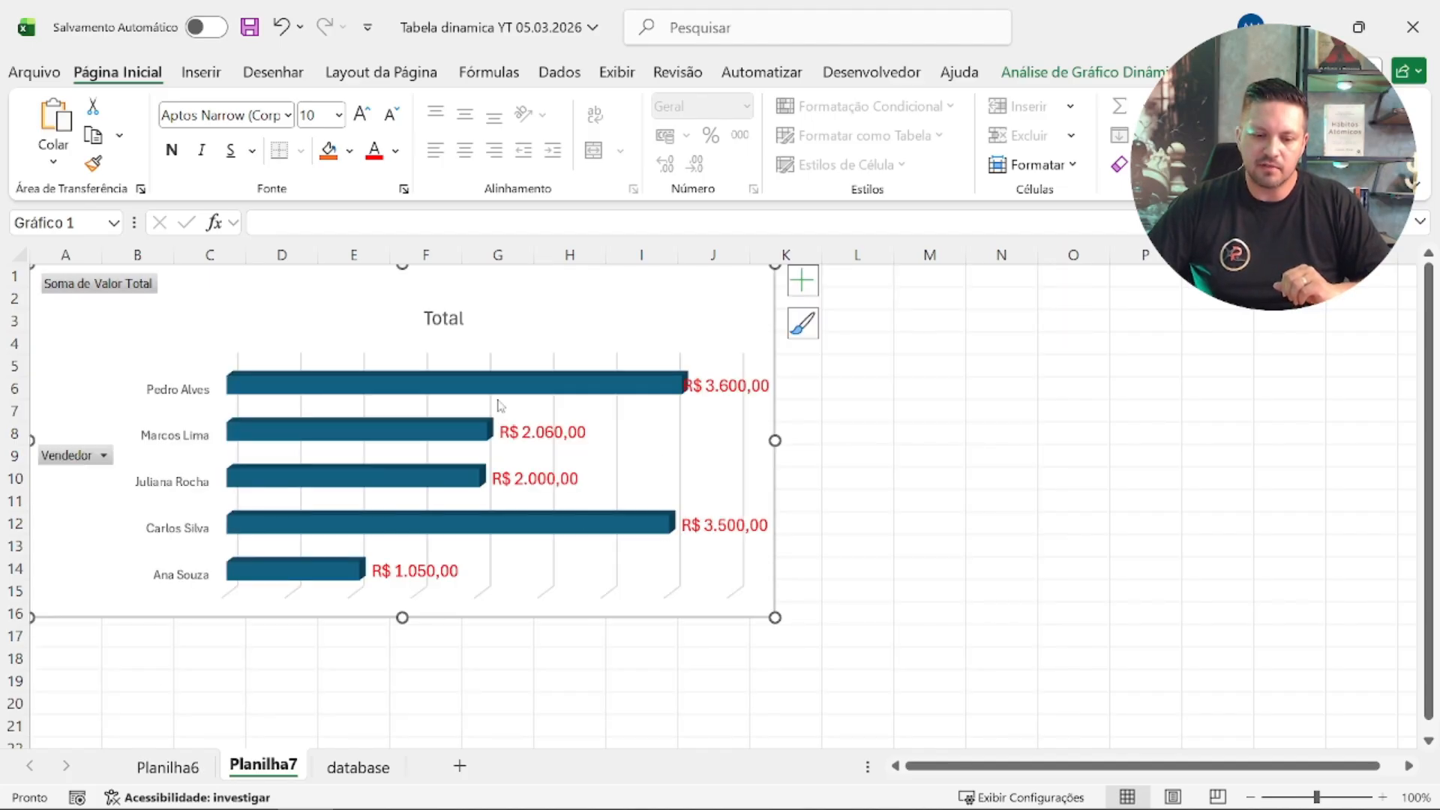
Step: Change the pasted chart's title to "Ranking de vendas"
click(459, 324)
double_click(458, 324)
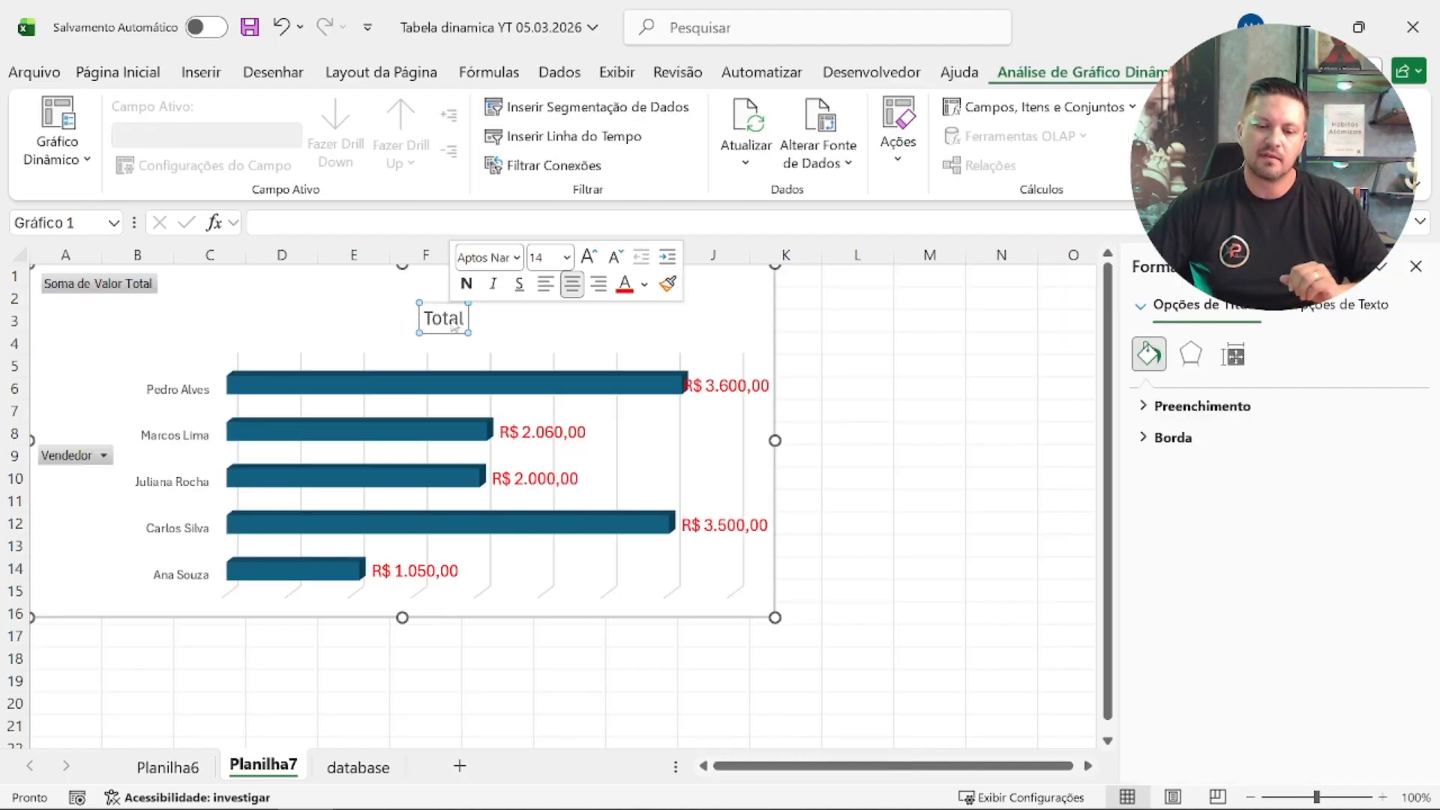
text(R)
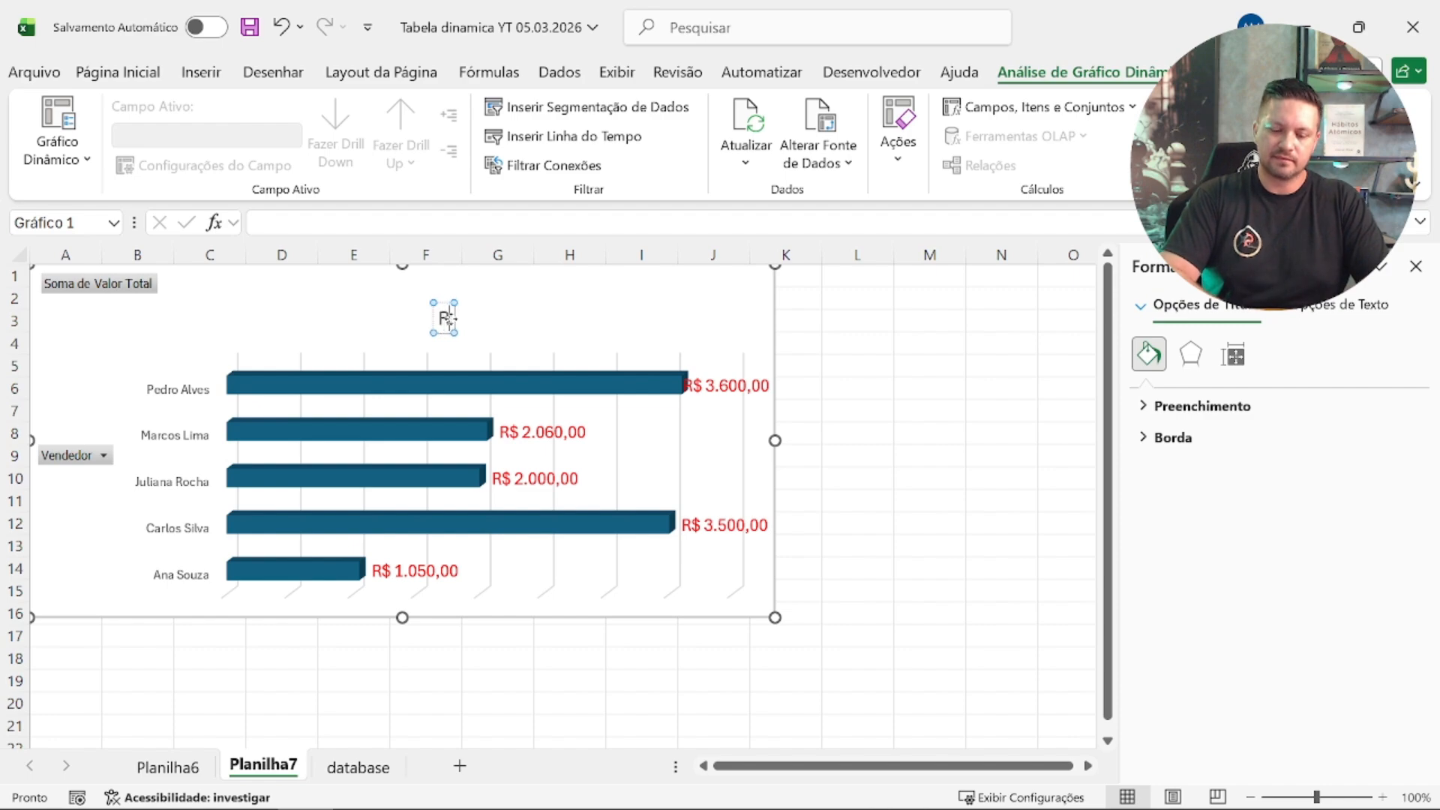
text(anking de)
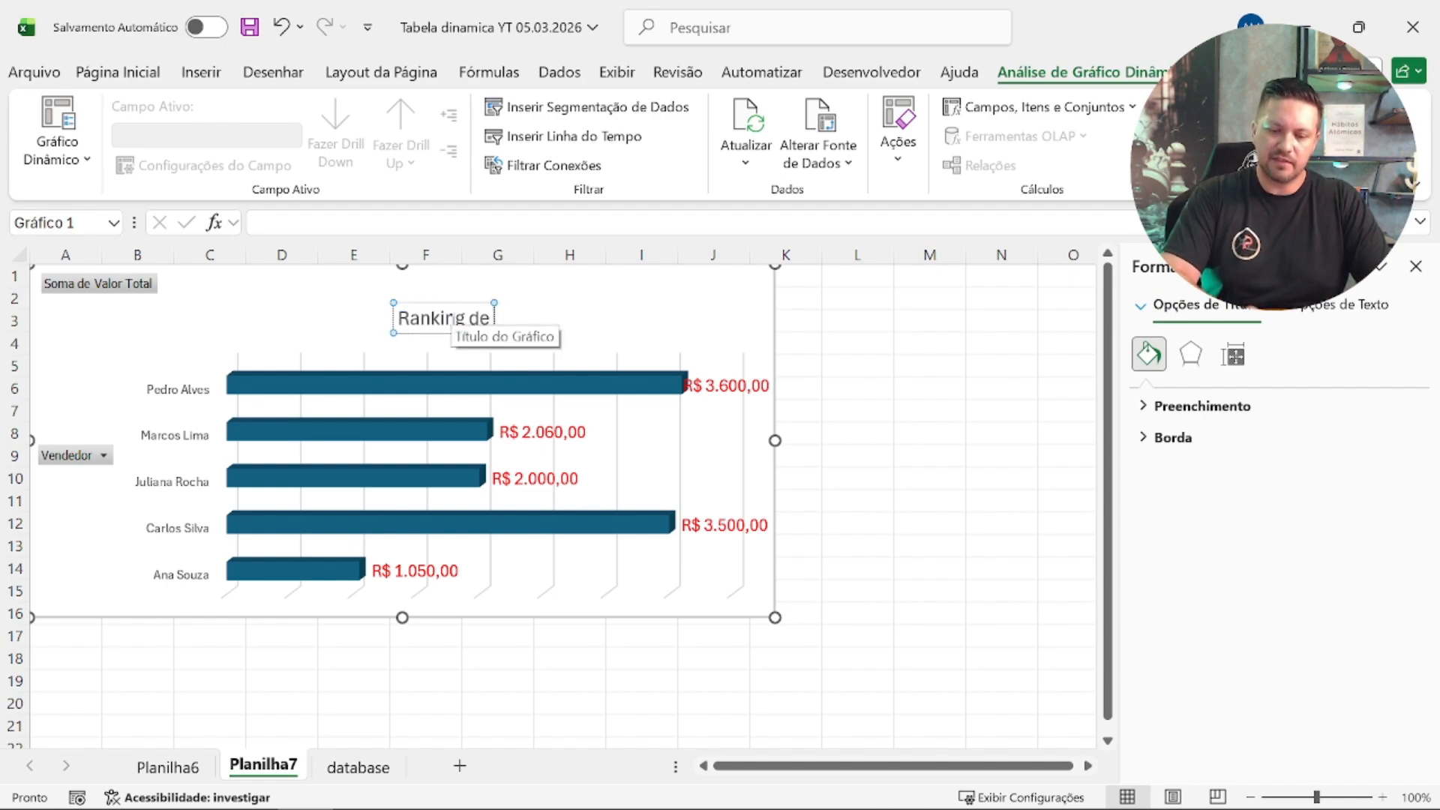
text( vendas)
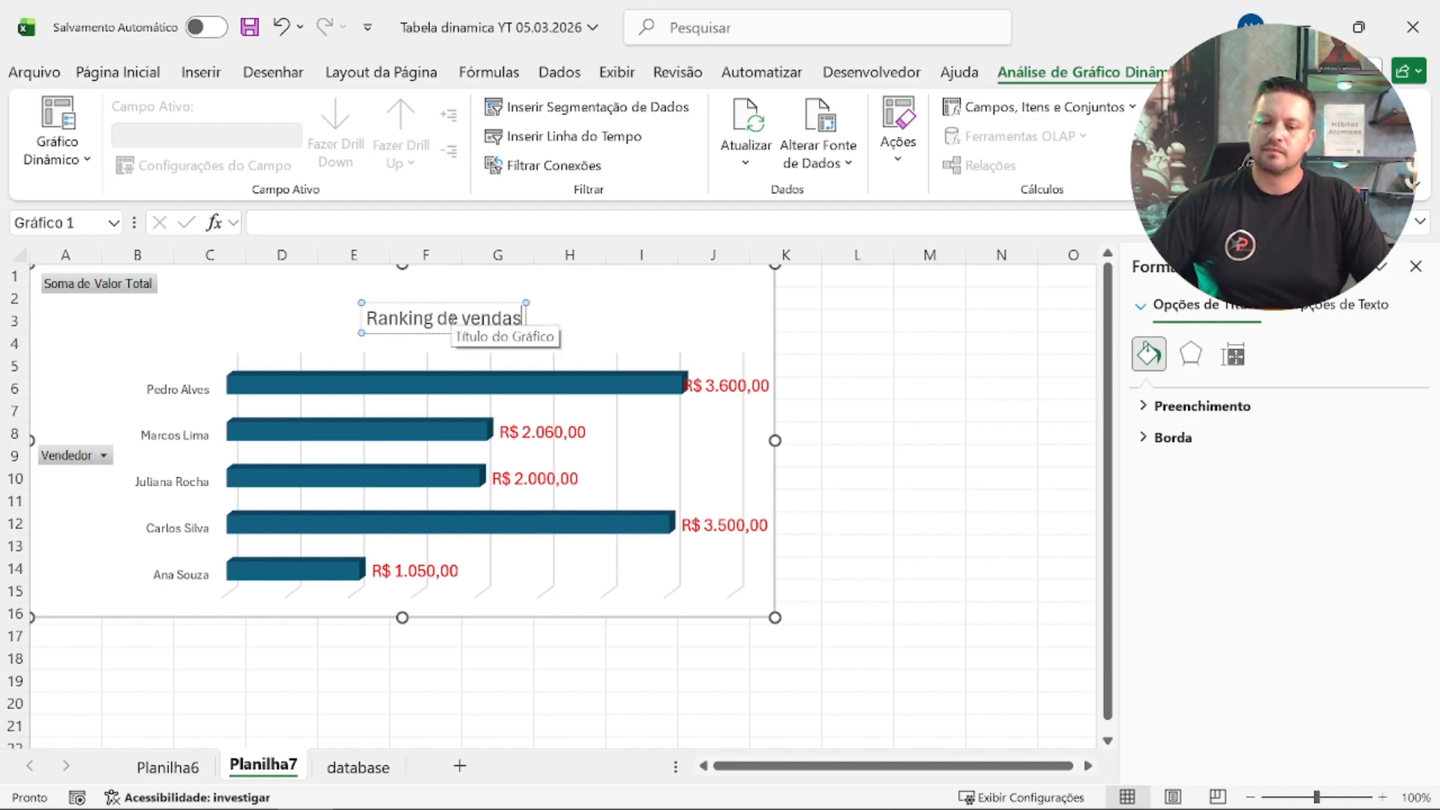
click(951, 396)
Step: Cut the Data slicer from the Planilha6 sheet
click(178, 773)
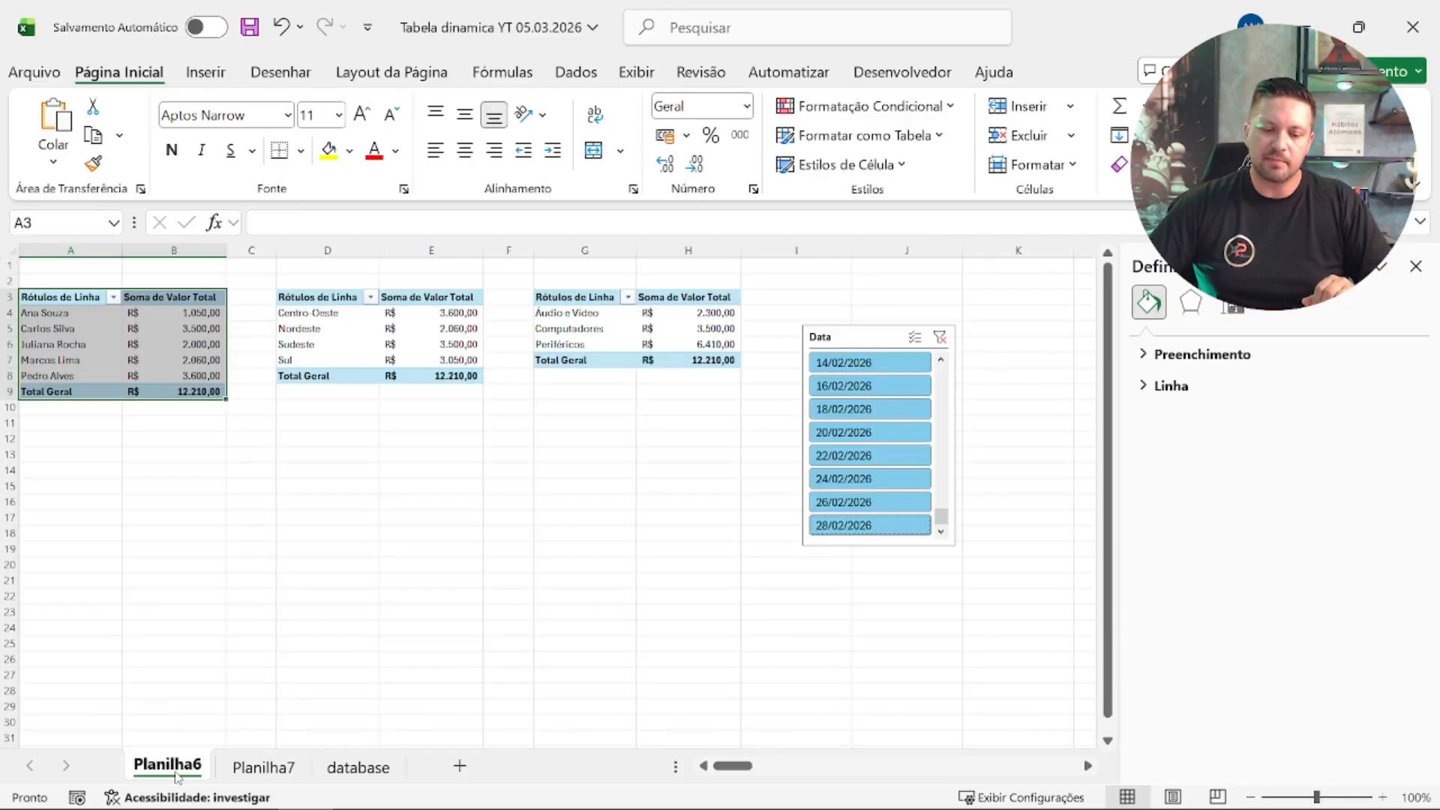
click(850, 337)
drag(850, 338, 204, 441)
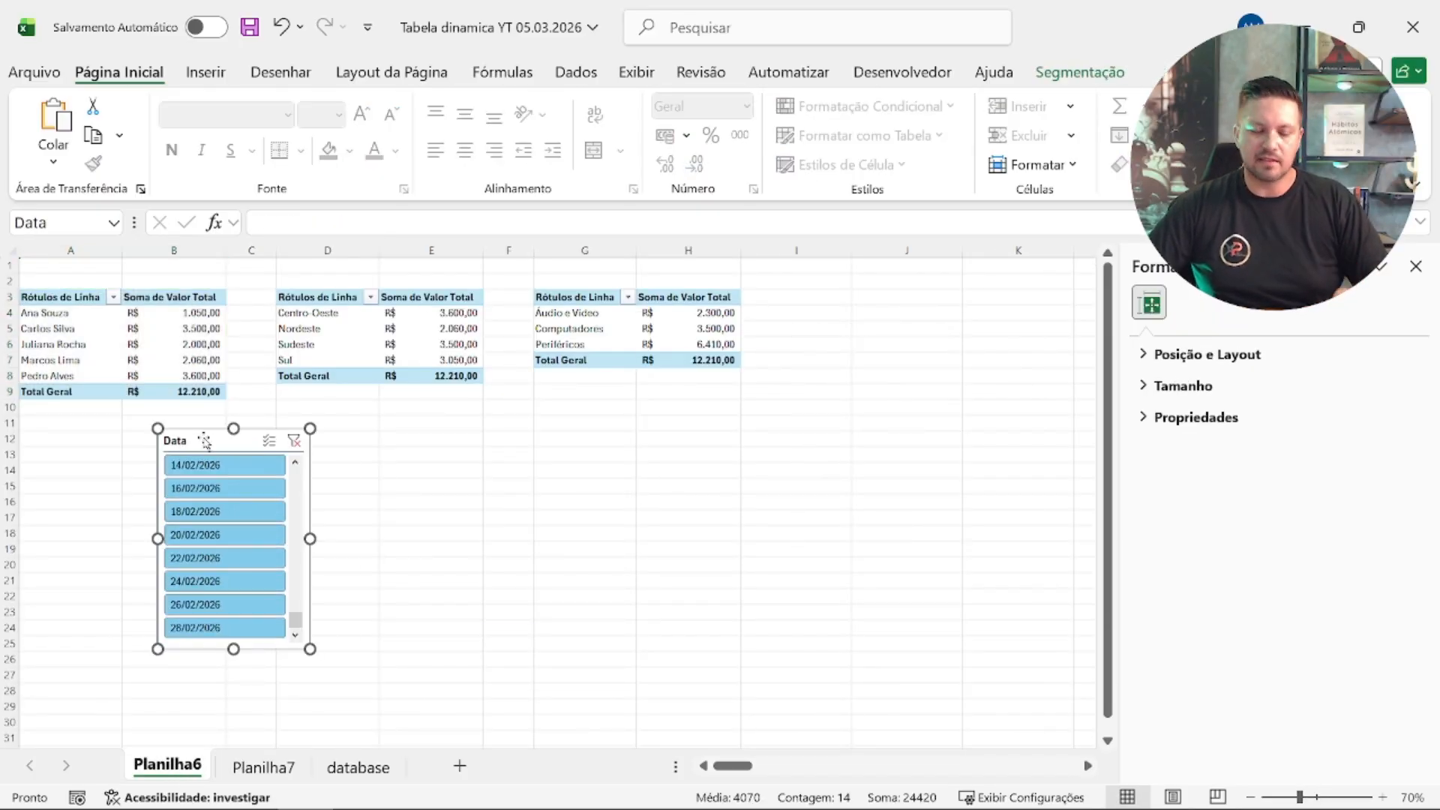
key(Delete)
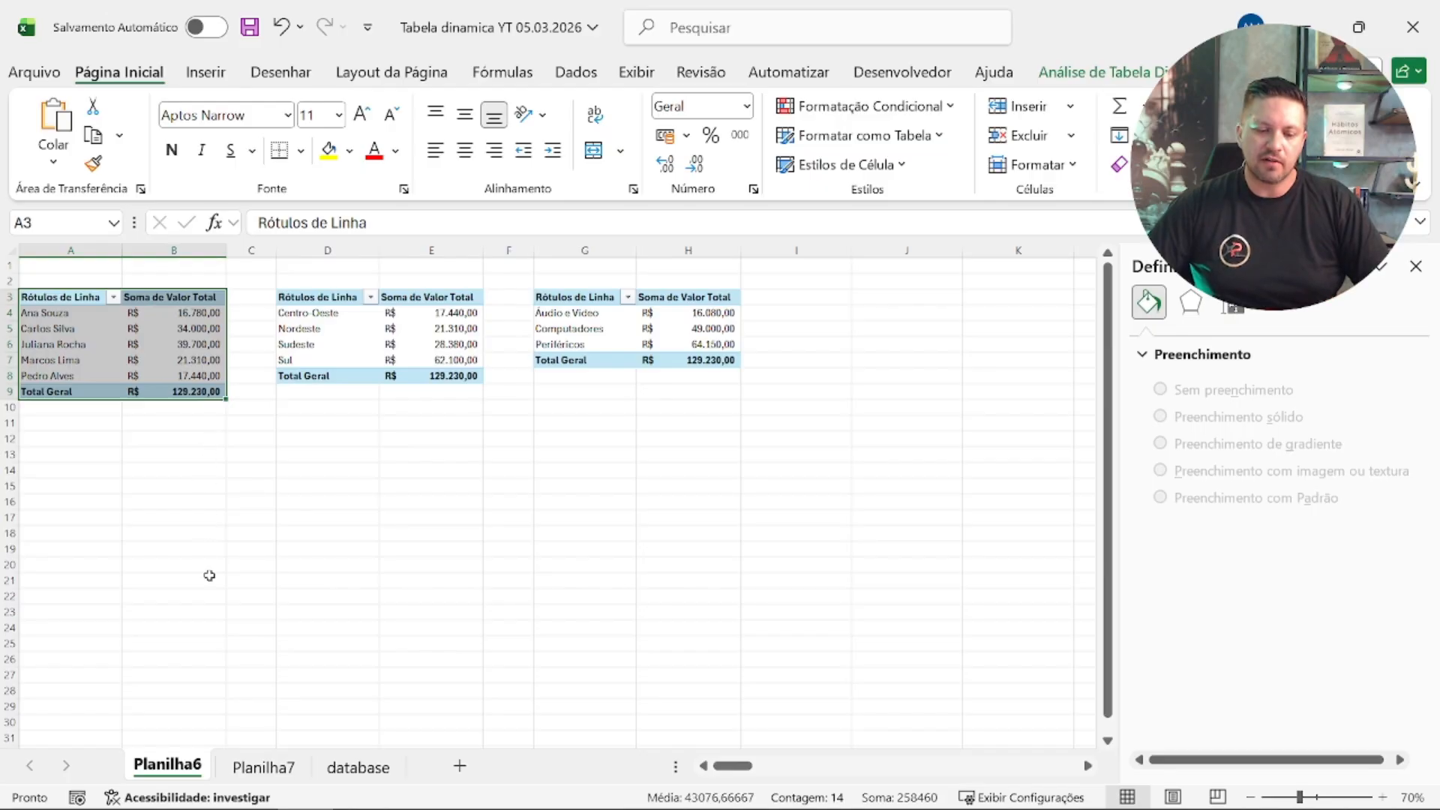
Step: Paste the Data slicer into Planilha7, place it beside the chart over about columns L to N, and close the formatting pane
click(350, 768)
click(252, 772)
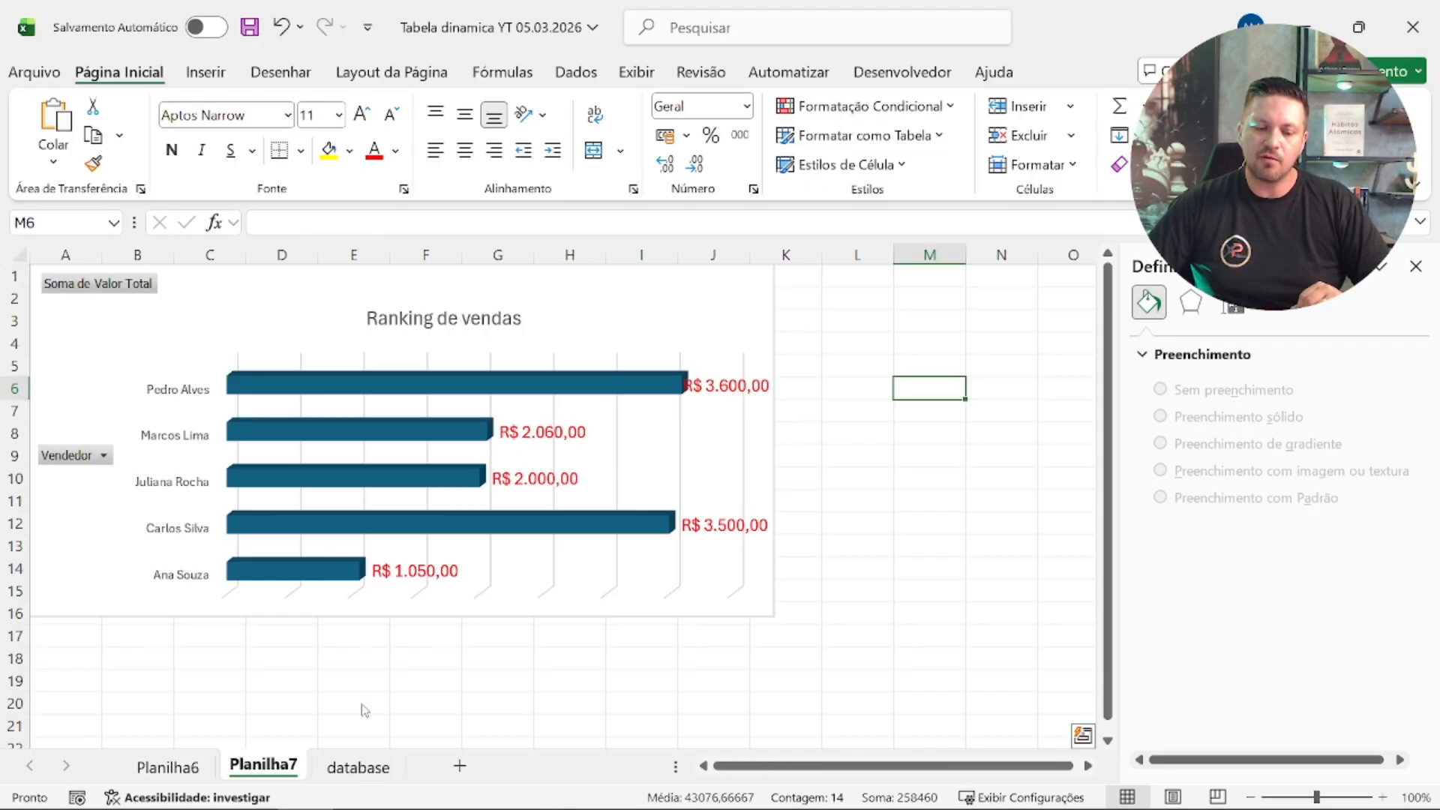
key(ctrl+v)
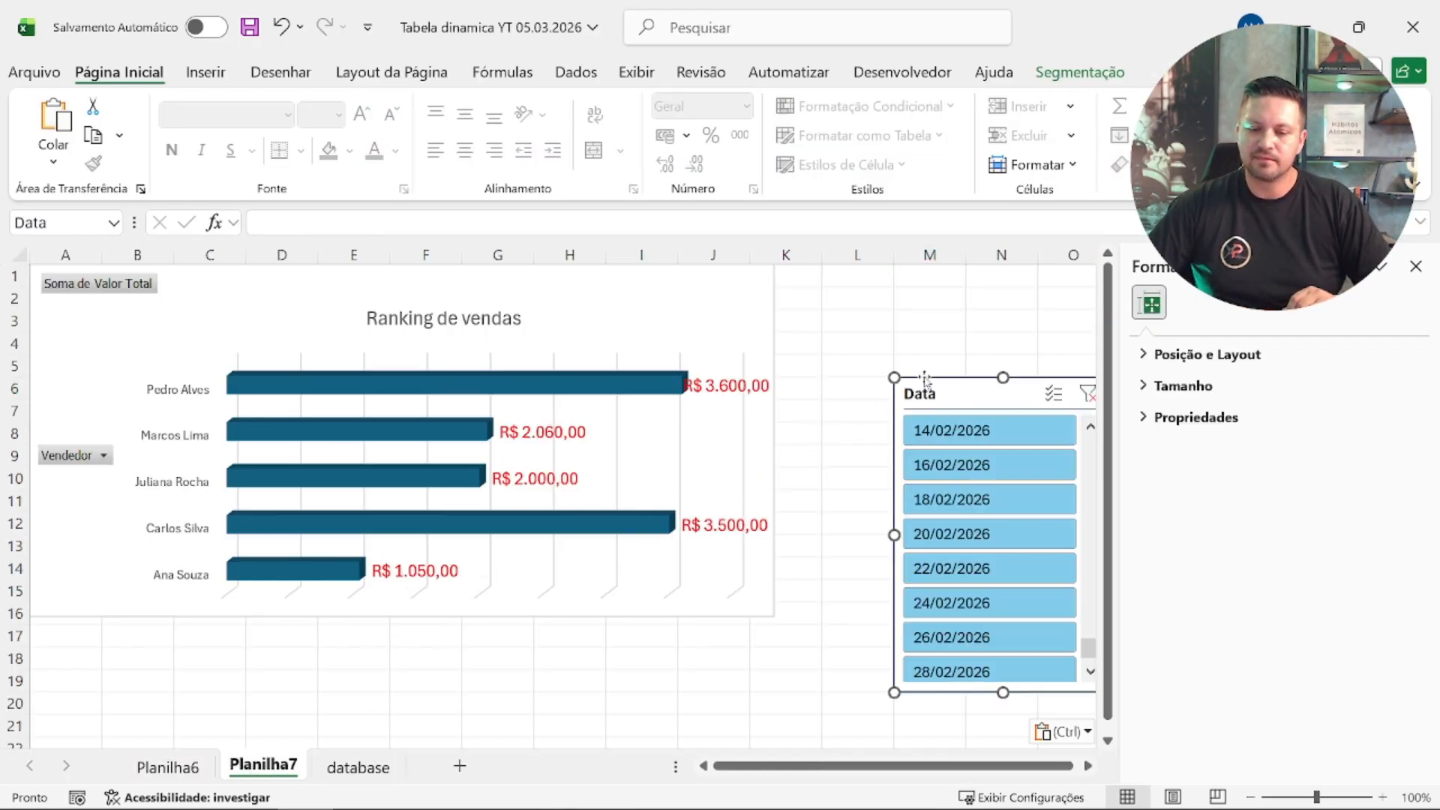
drag(946, 392, 885, 322)
scroll(885, 323, down, 1)
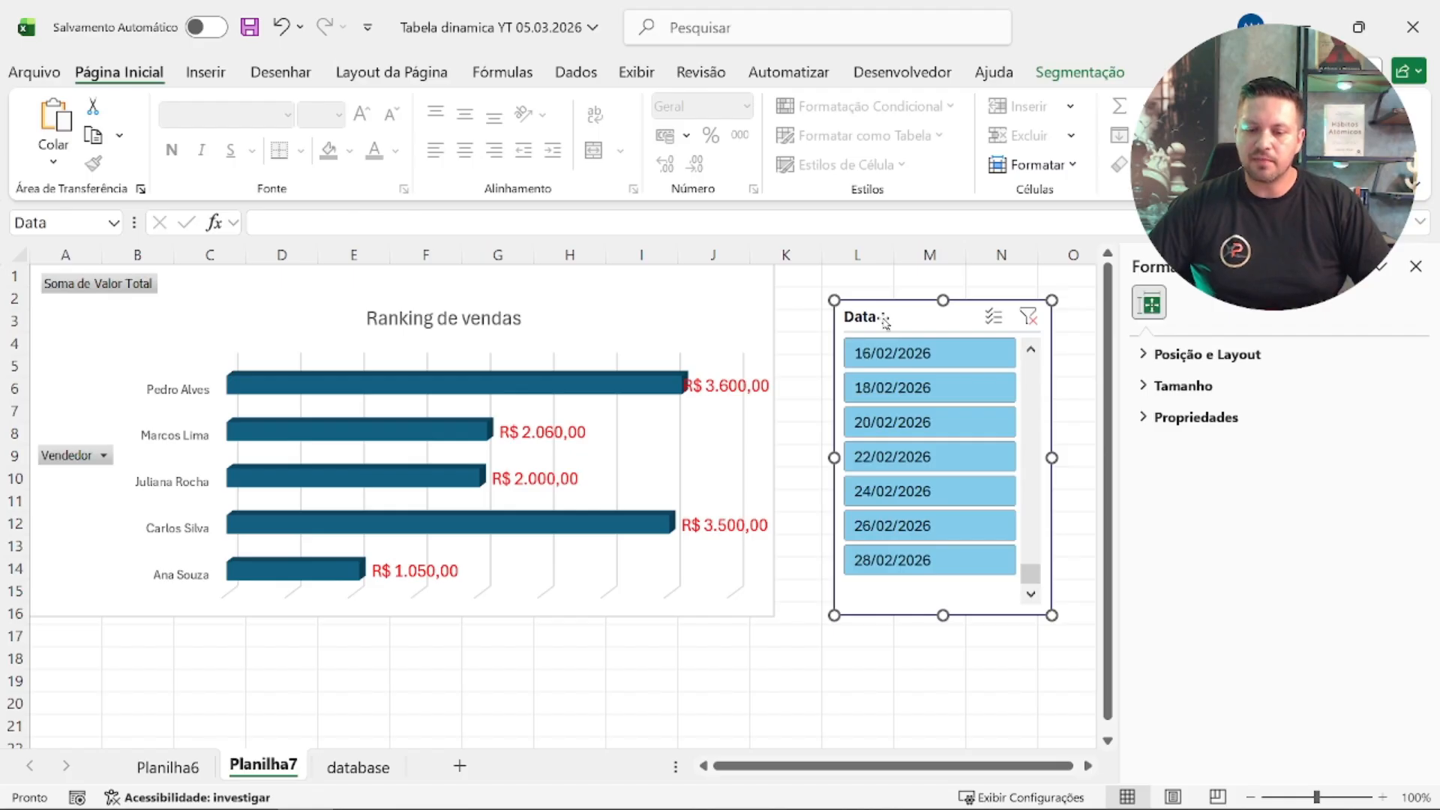
click(1415, 267)
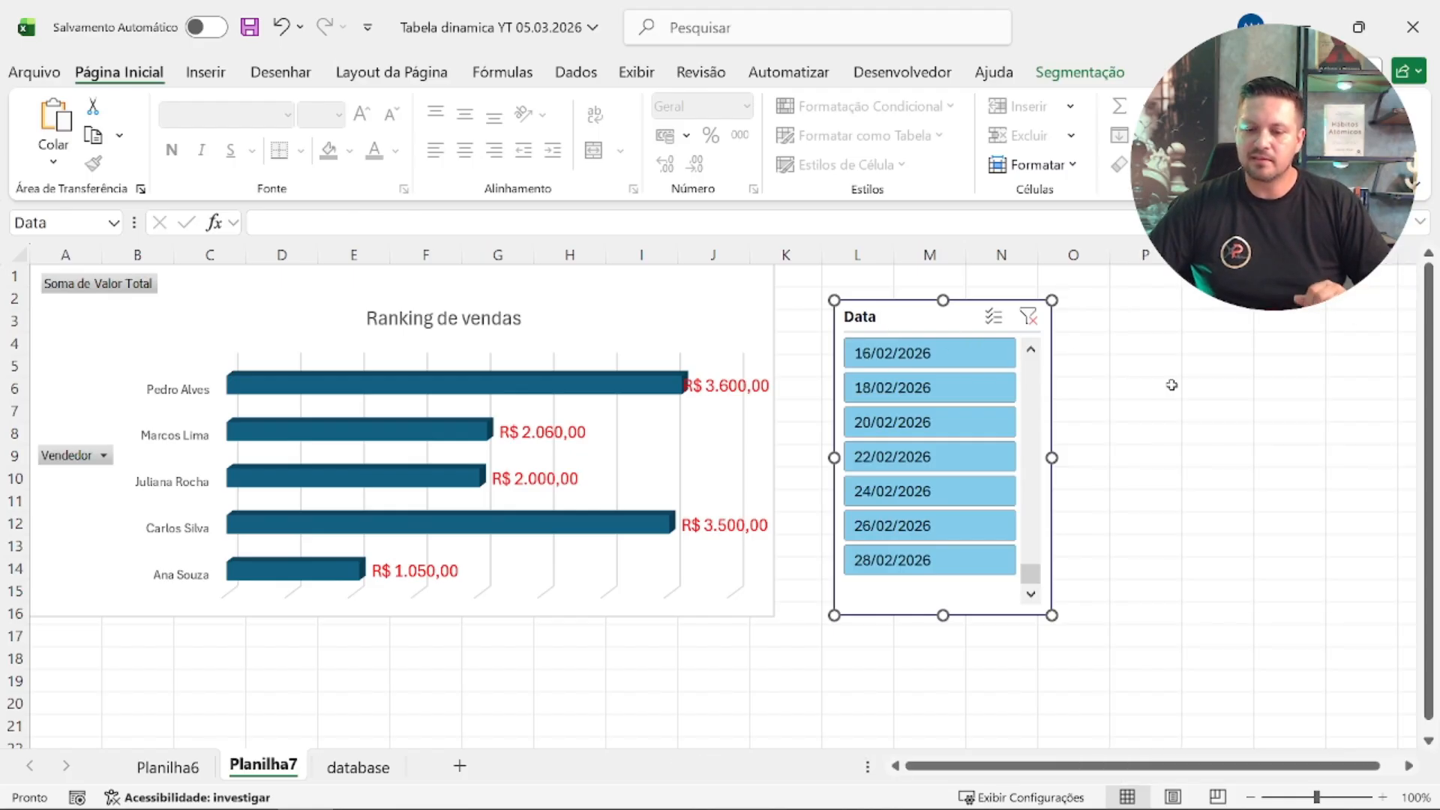
scroll(1155, 480, up, 6)
scroll(1125, 479, down, 6)
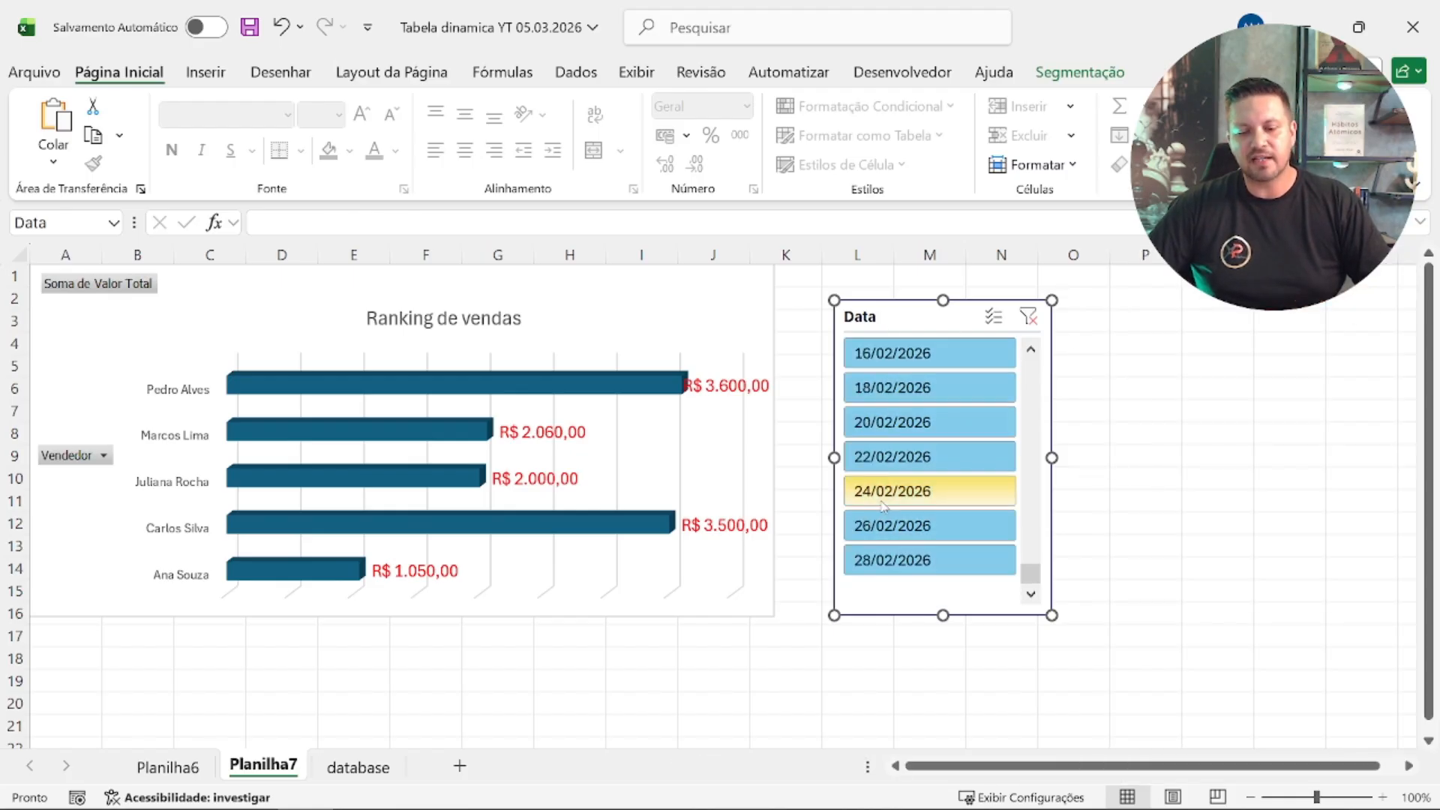
click(570, 658)
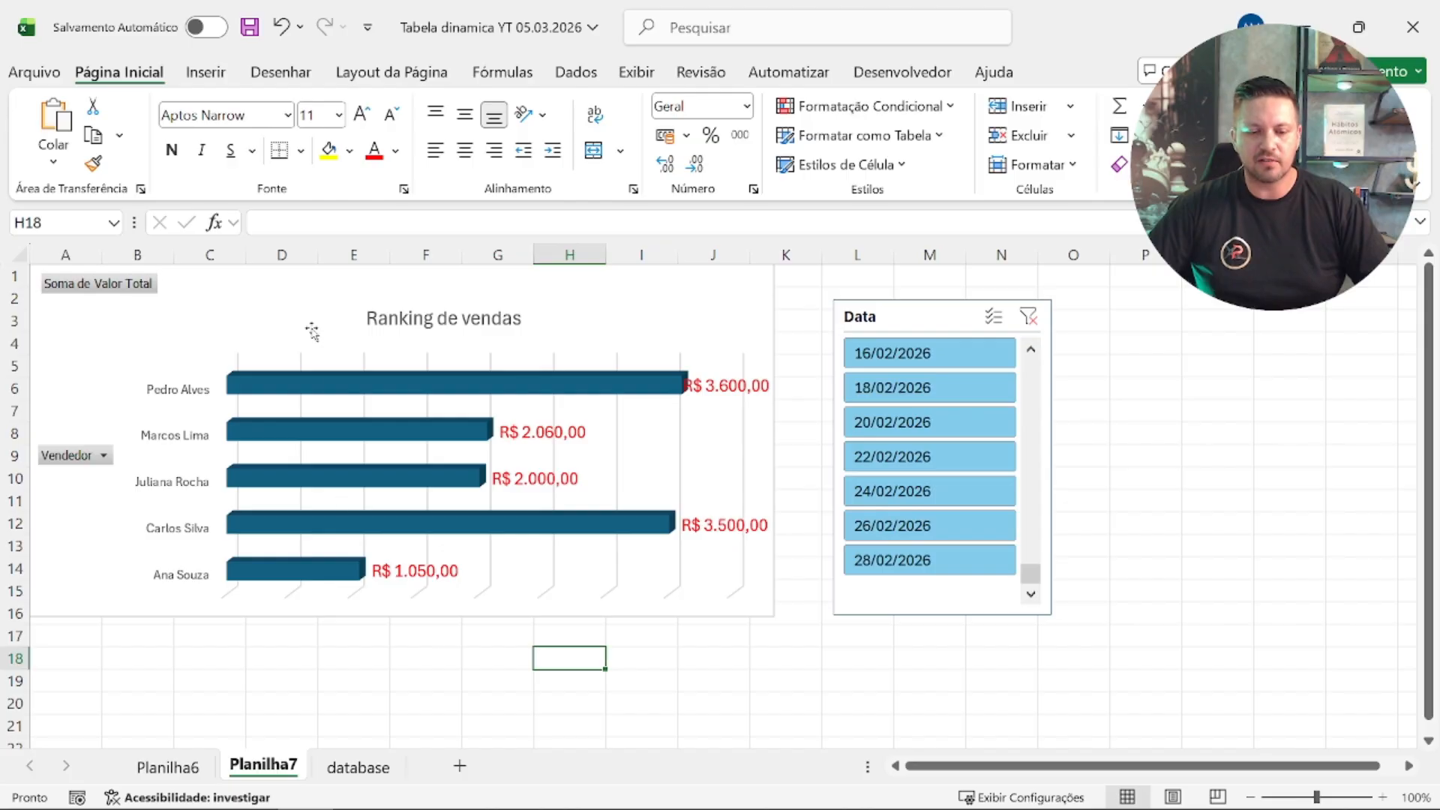
Step: Shift the Ranking de vendas chart down to start at row 2 and apply the grey gradient chart style
drag(273, 286, 230, 310)
click(1231, 72)
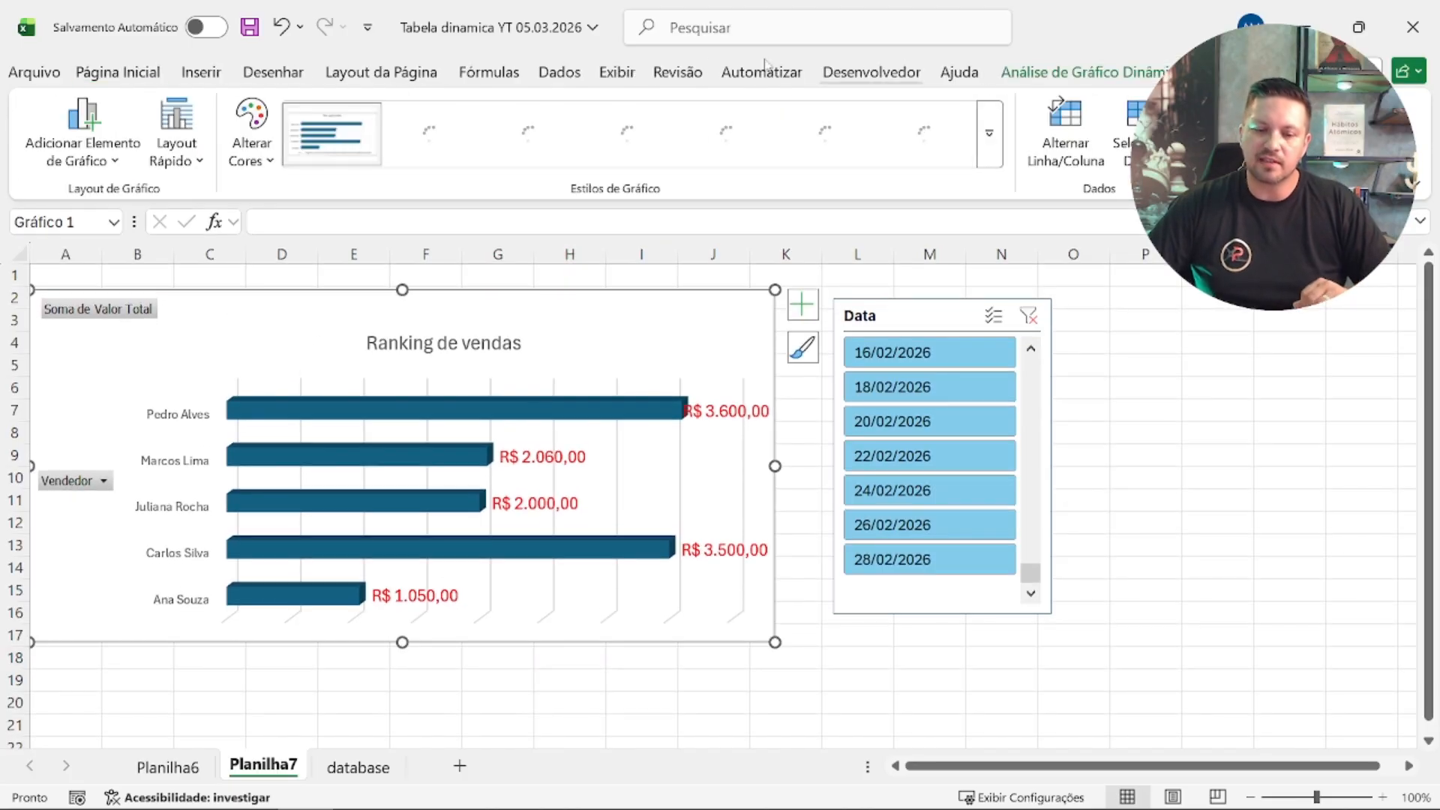
click(515, 137)
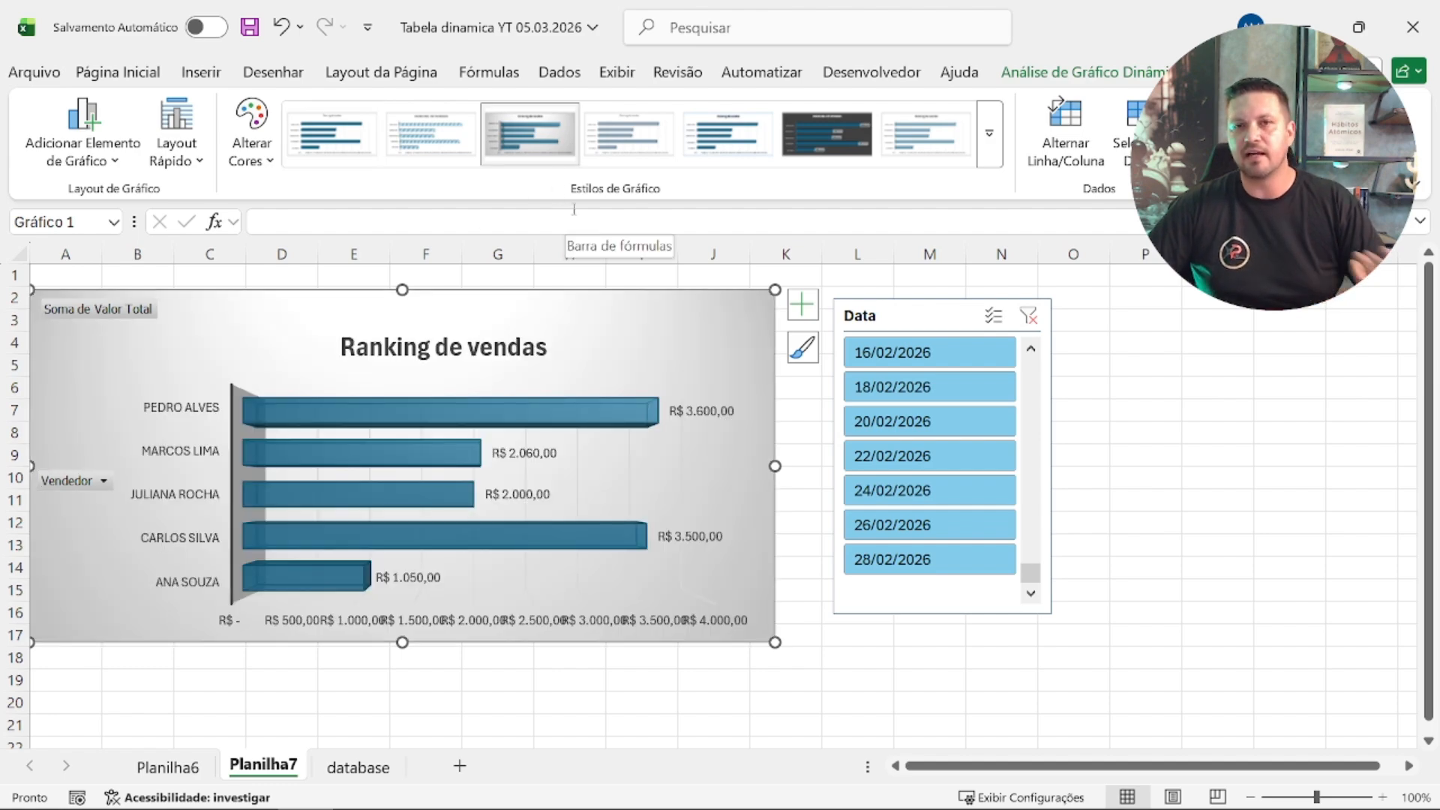
Step: Try the black chart style on the Ranking de vendas chart and return it to the grey gradient style
click(989, 133)
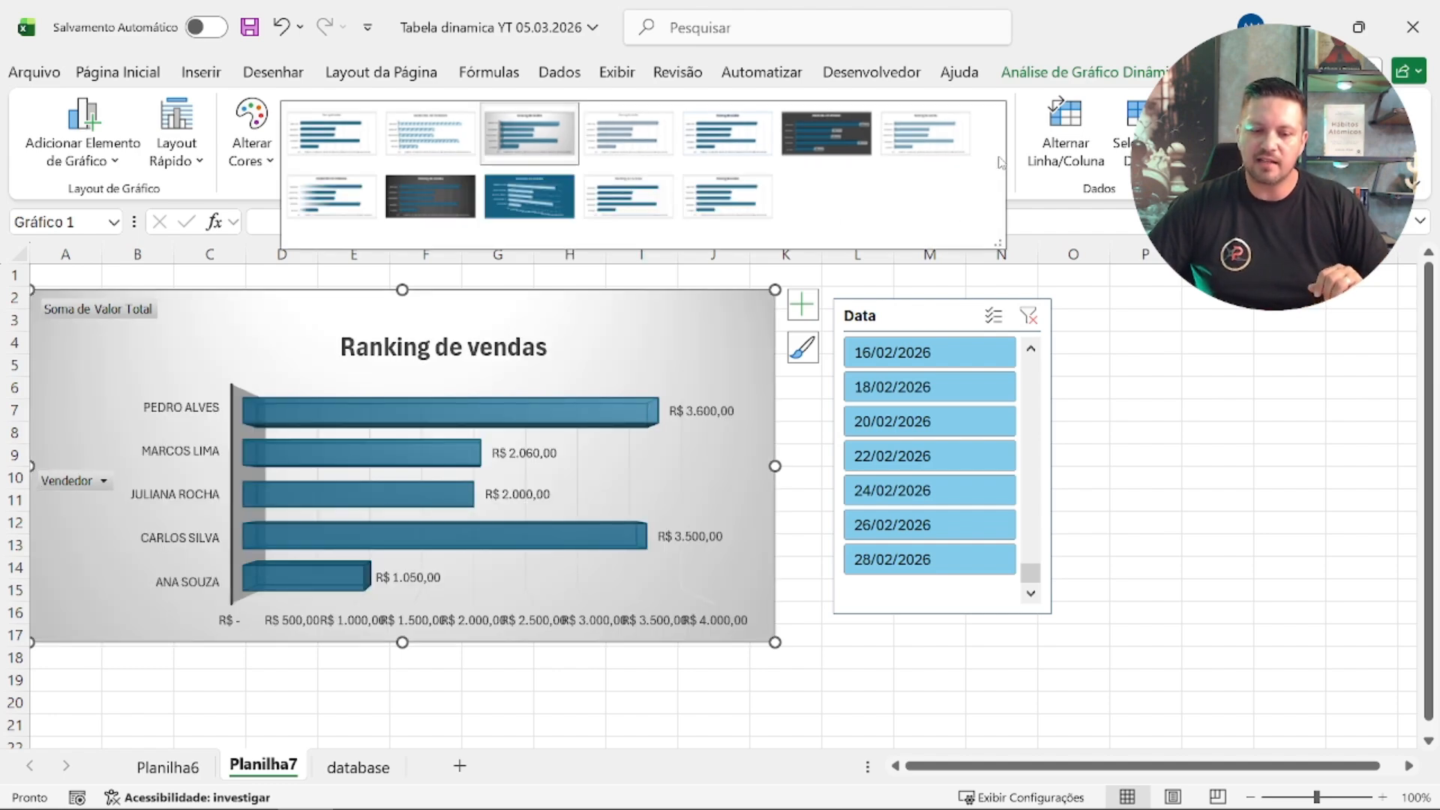
click(395, 212)
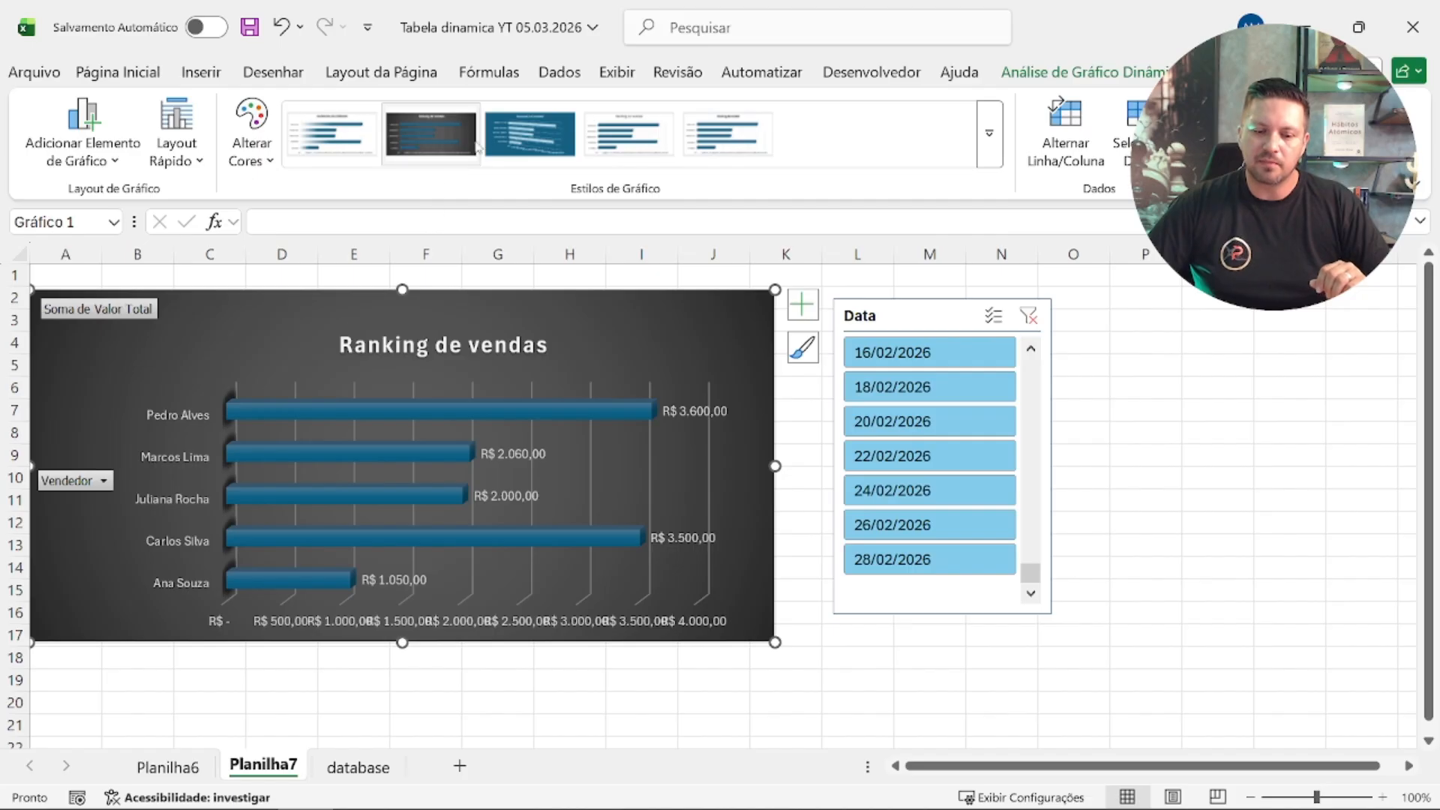
scroll(588, 139, up, 2)
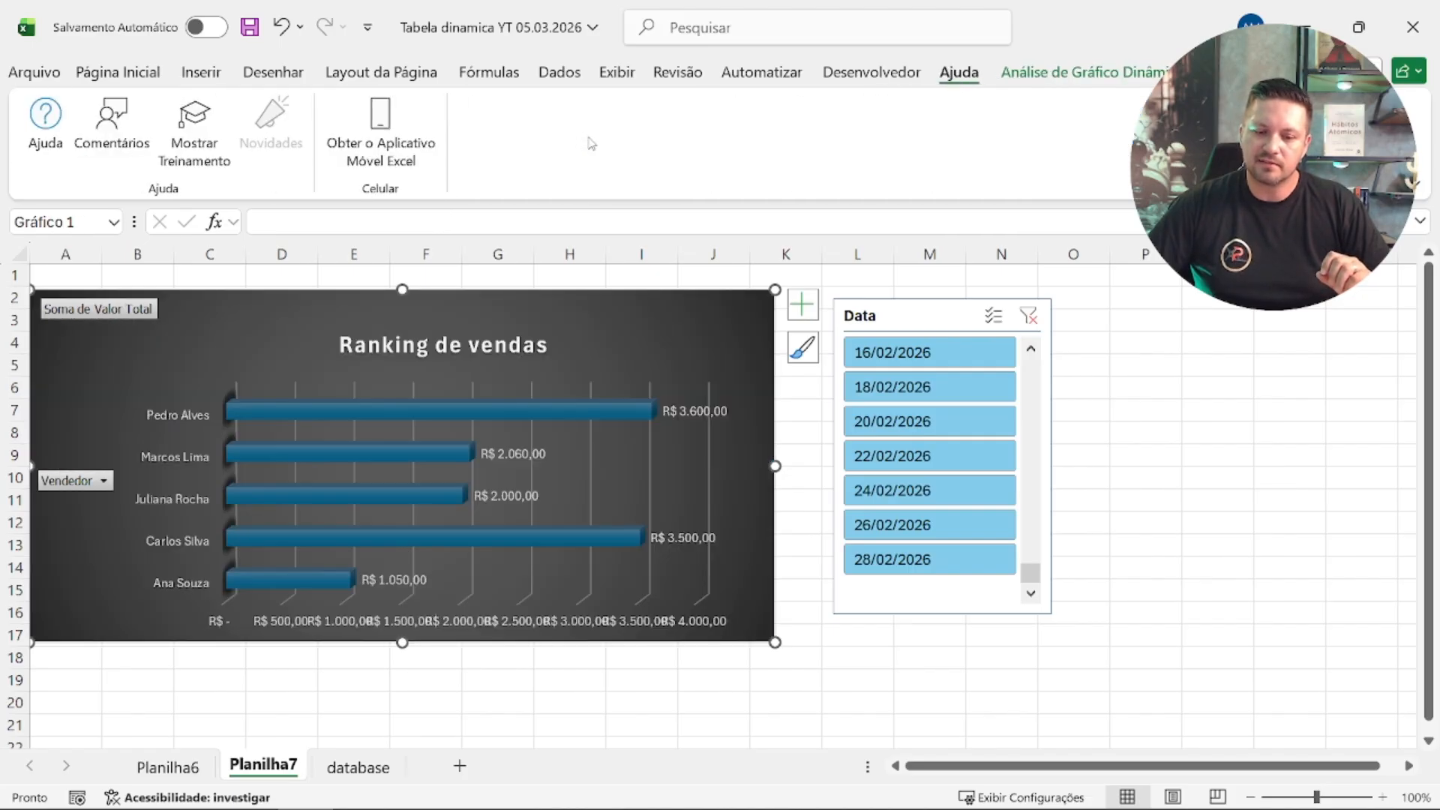
scroll(589, 141, down, 2)
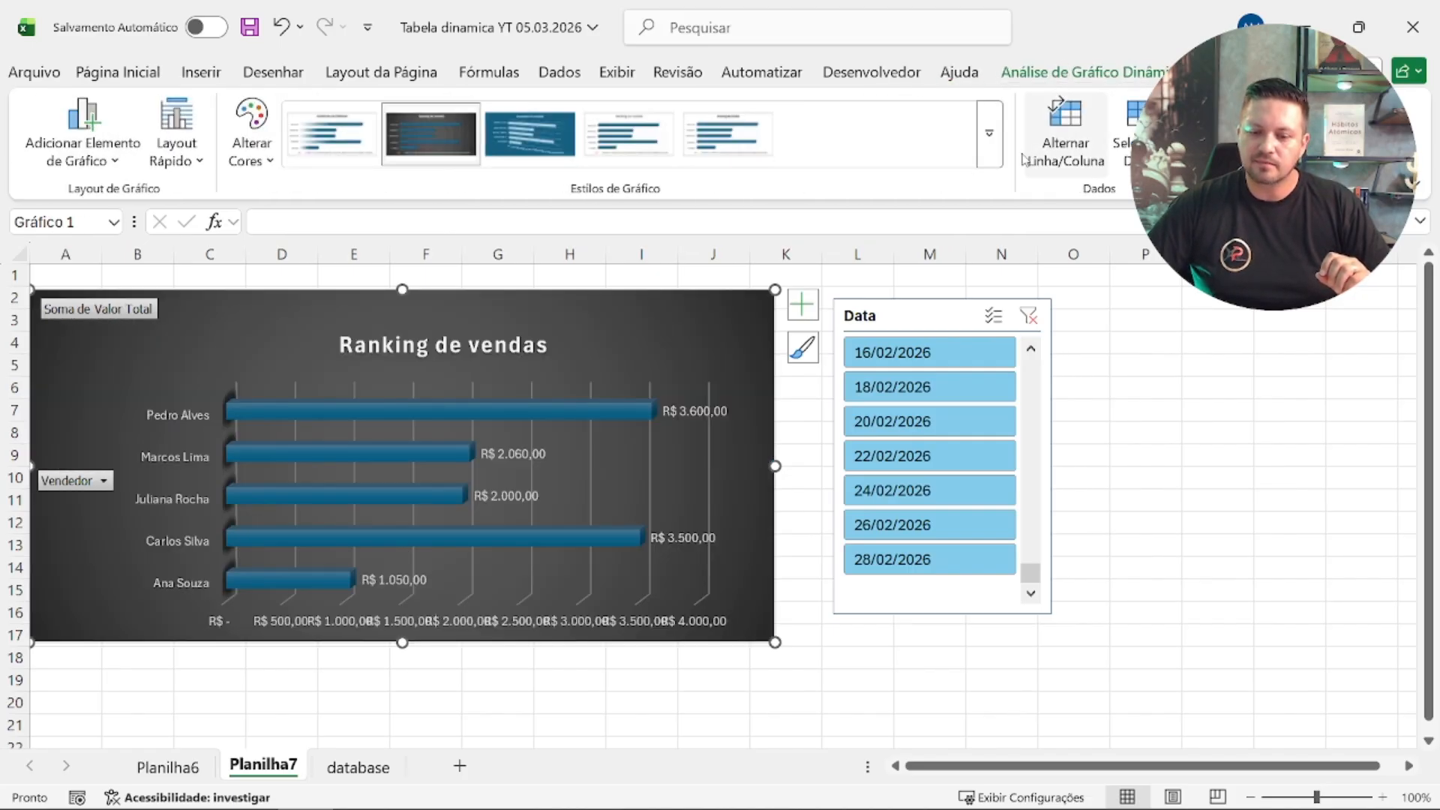
click(989, 134)
click(507, 143)
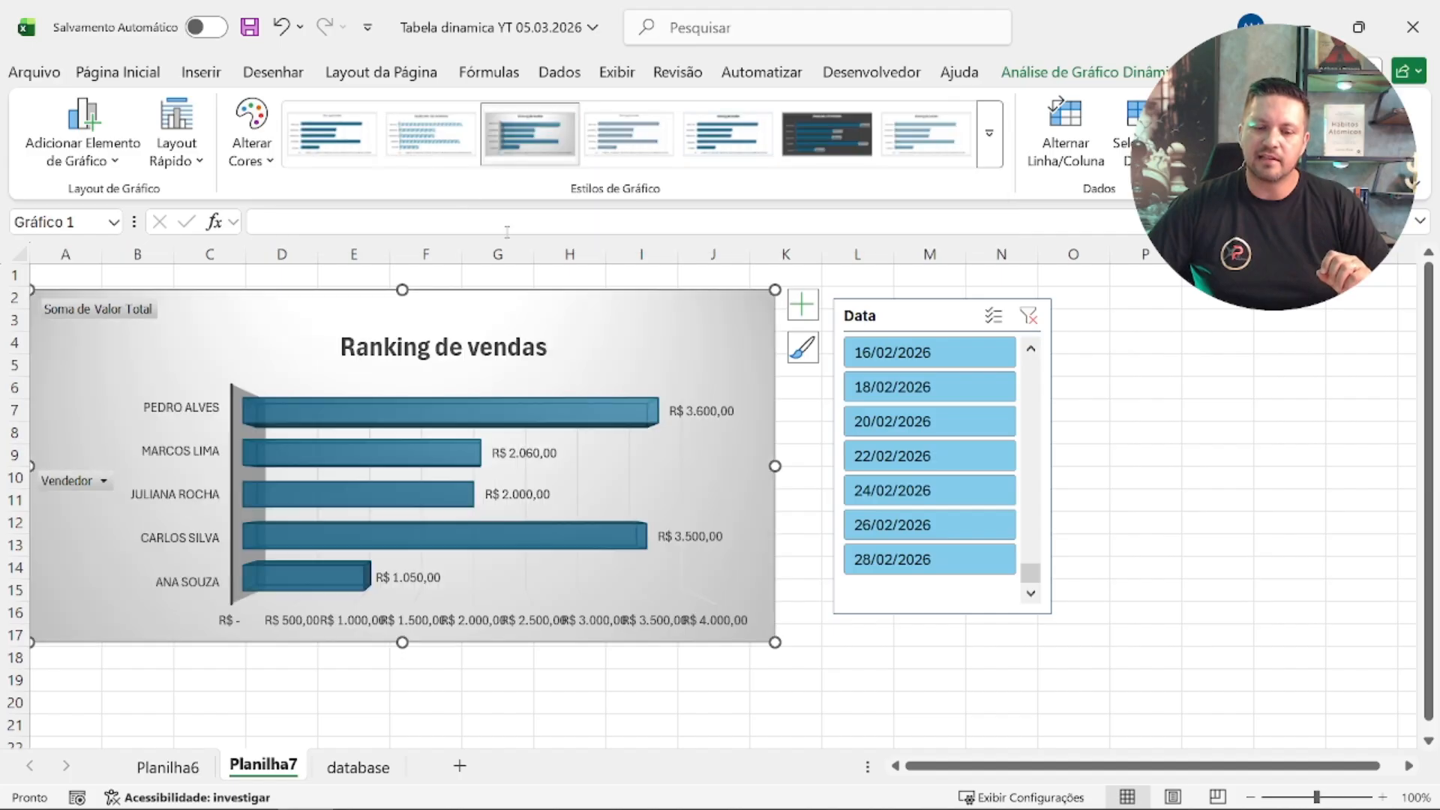
Step: Apply a grey style to the Data slicer and move it close beside the chart, starting at column K
click(884, 324)
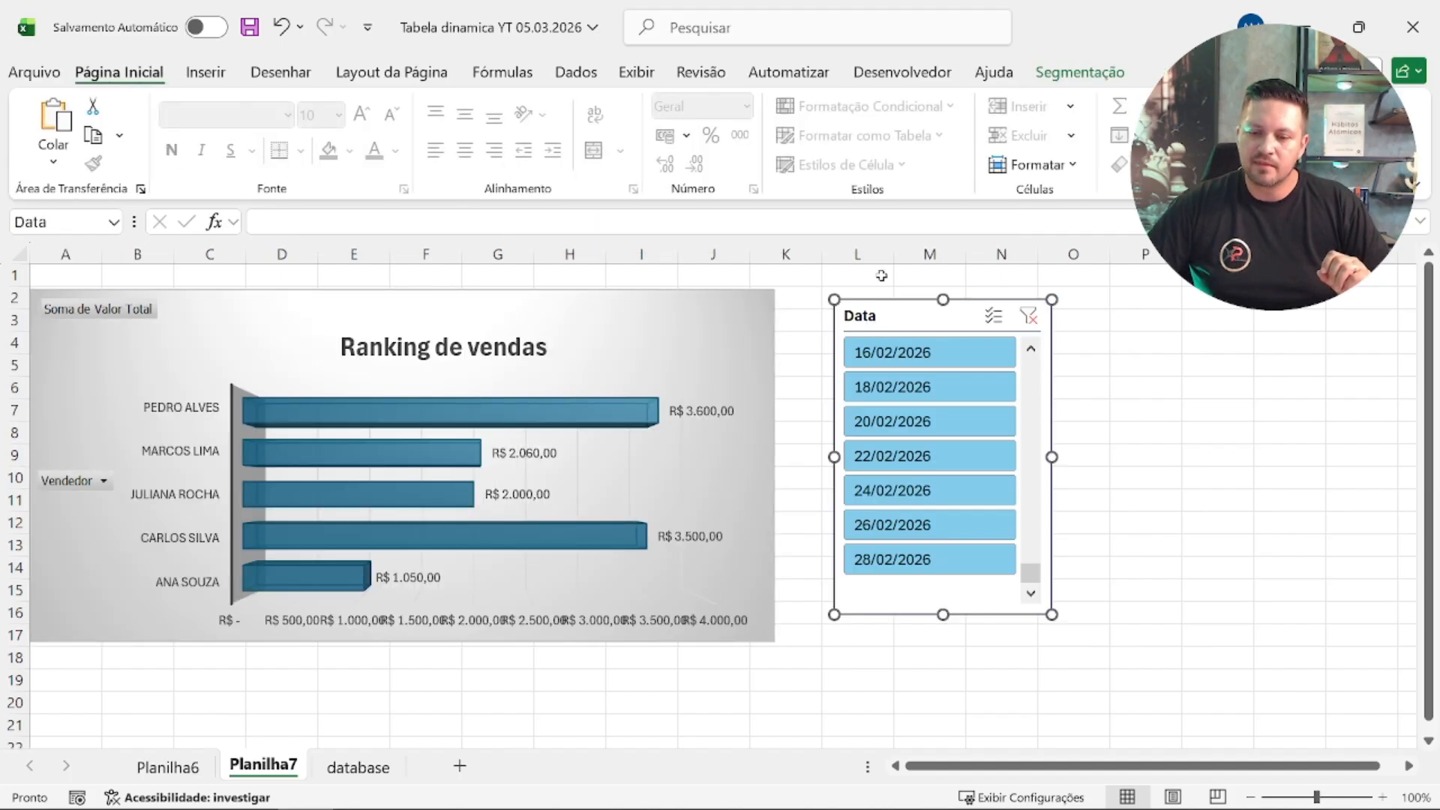
click(1082, 73)
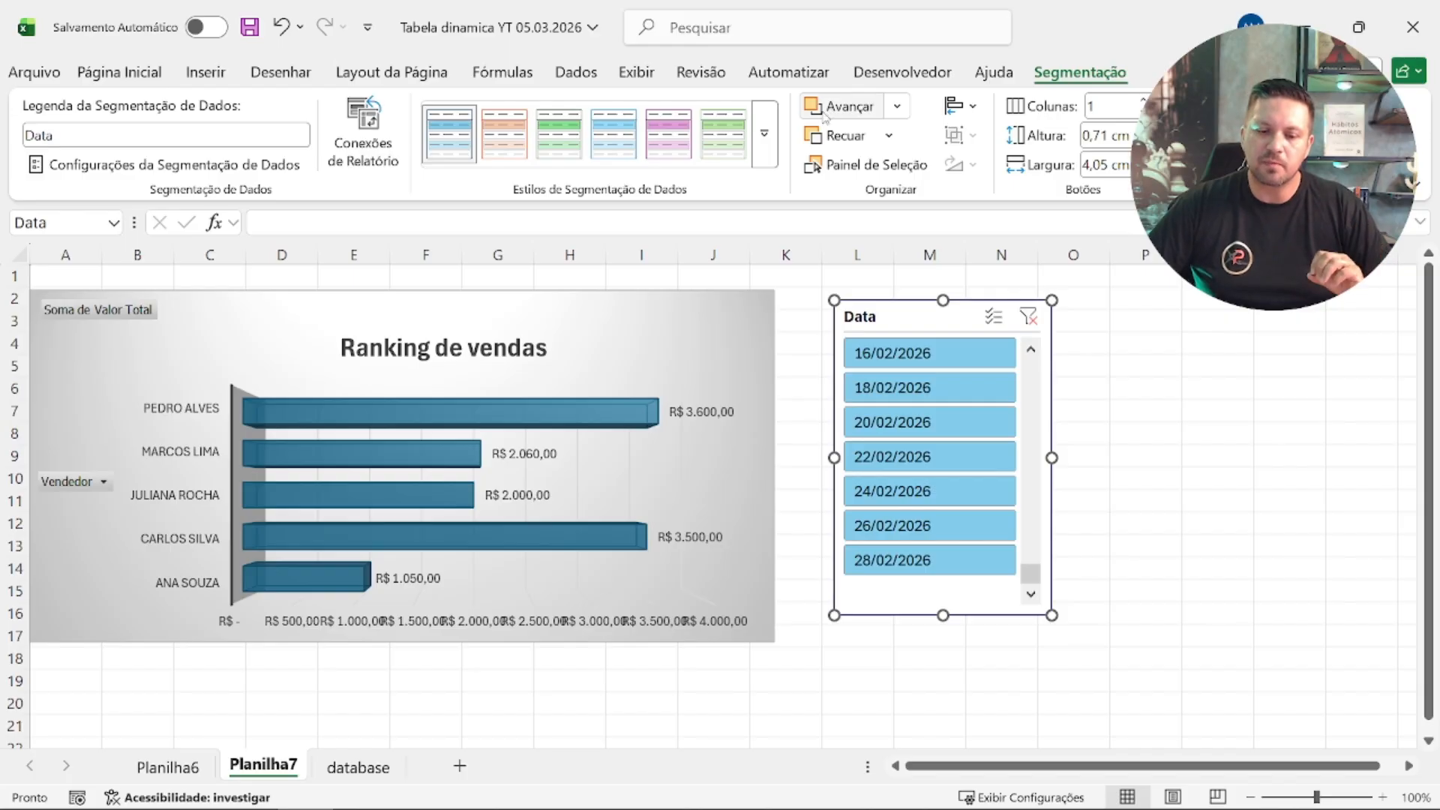
click(765, 136)
click(448, 221)
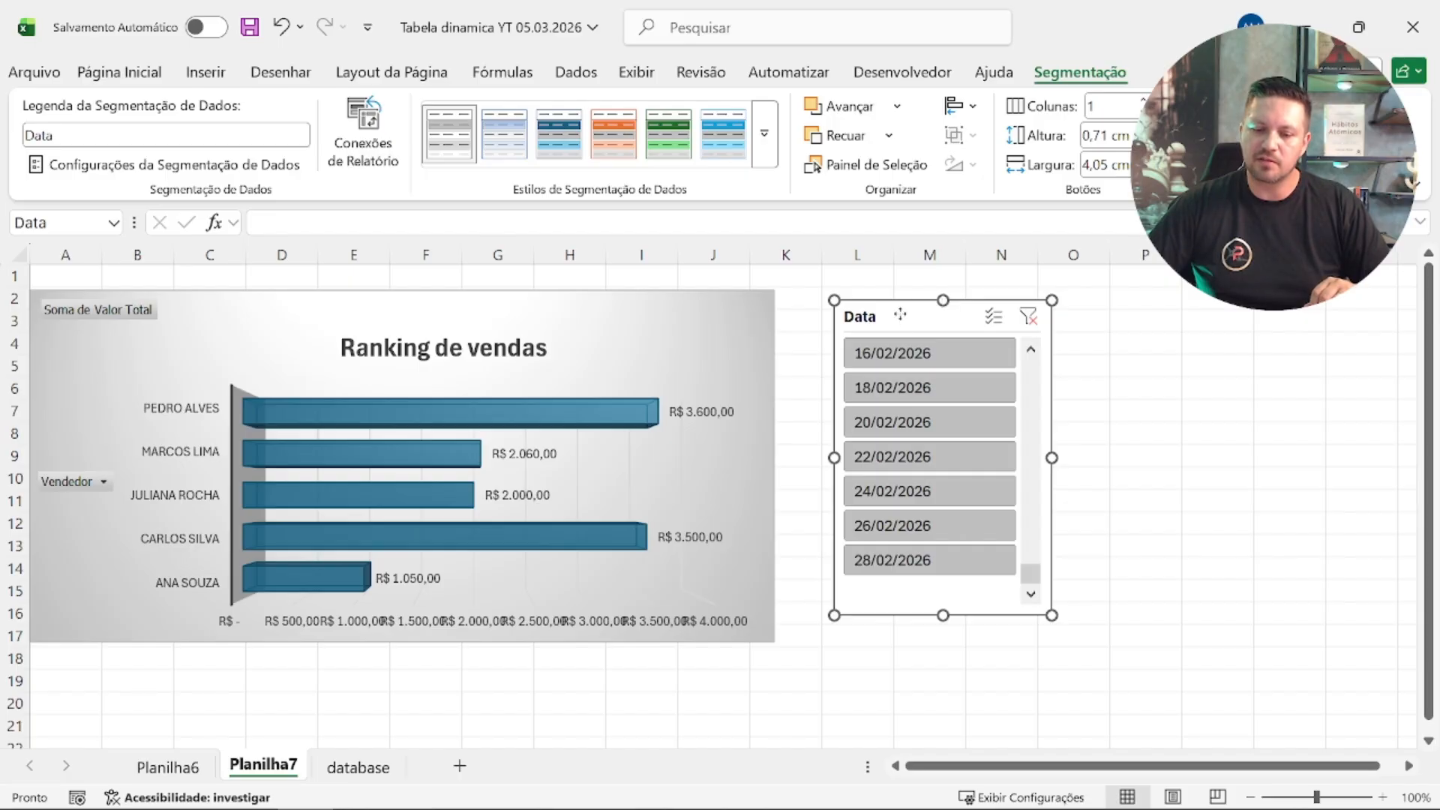
drag(900, 314, 853, 308)
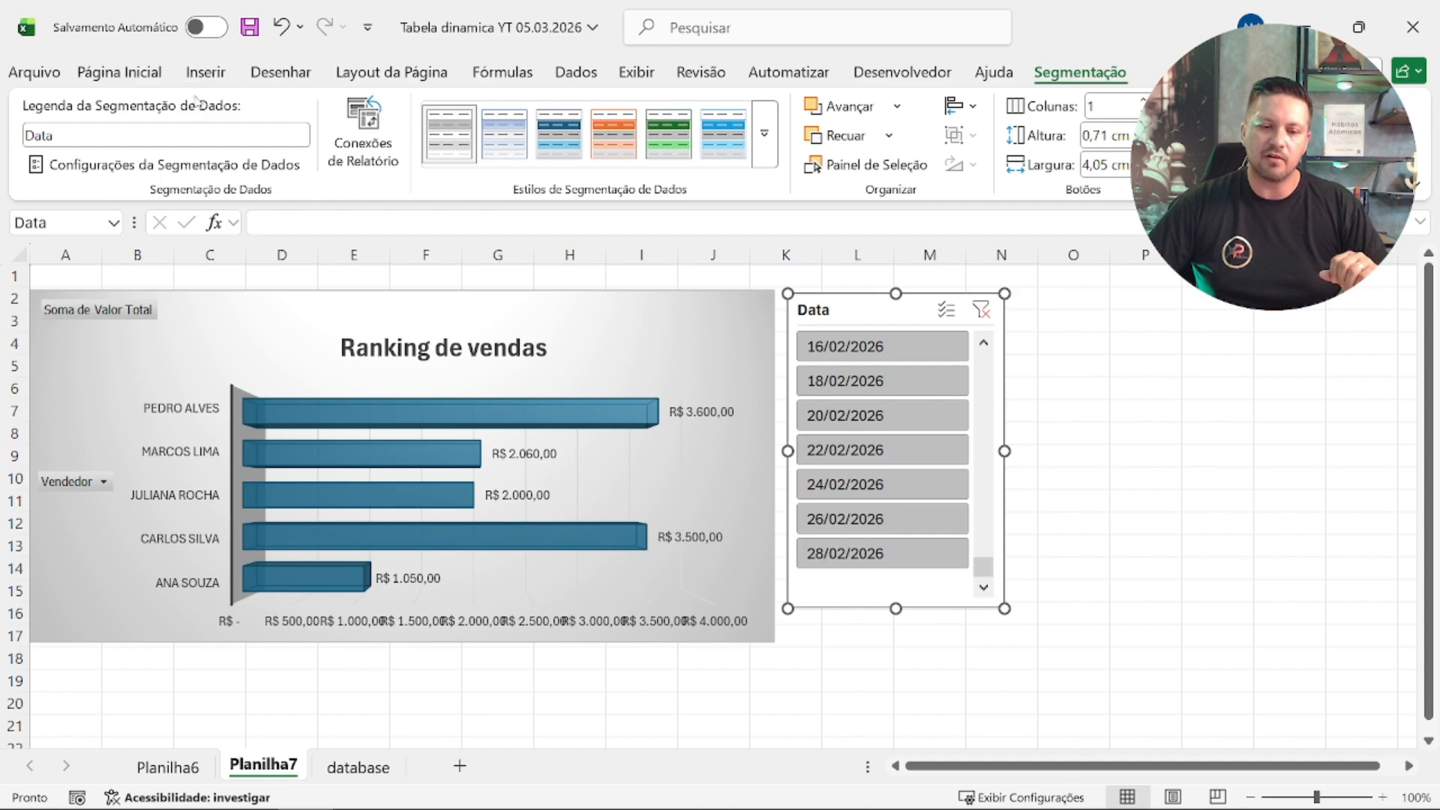
Step: Hide the gridlines on the Planilha7 sheet
click(645, 78)
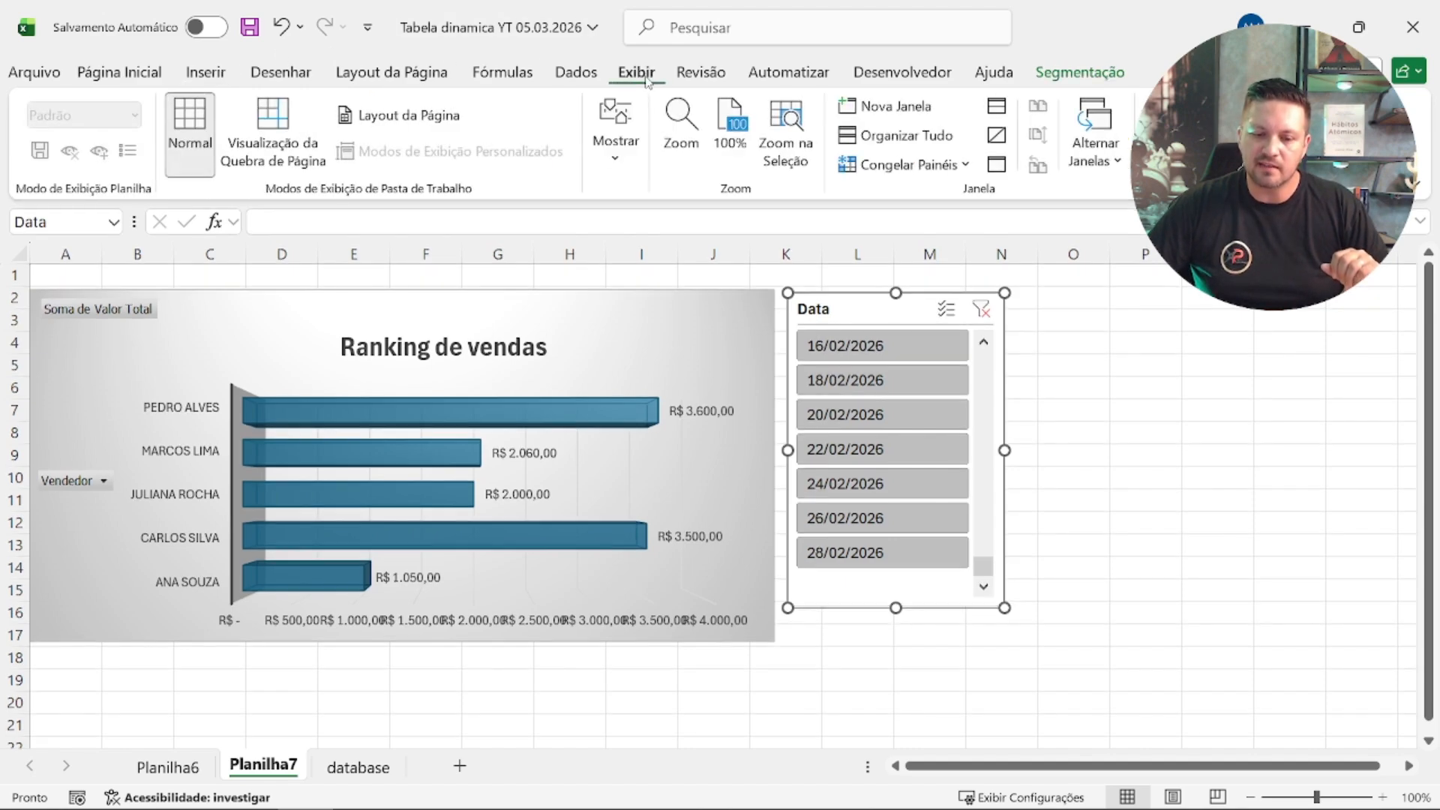
click(621, 186)
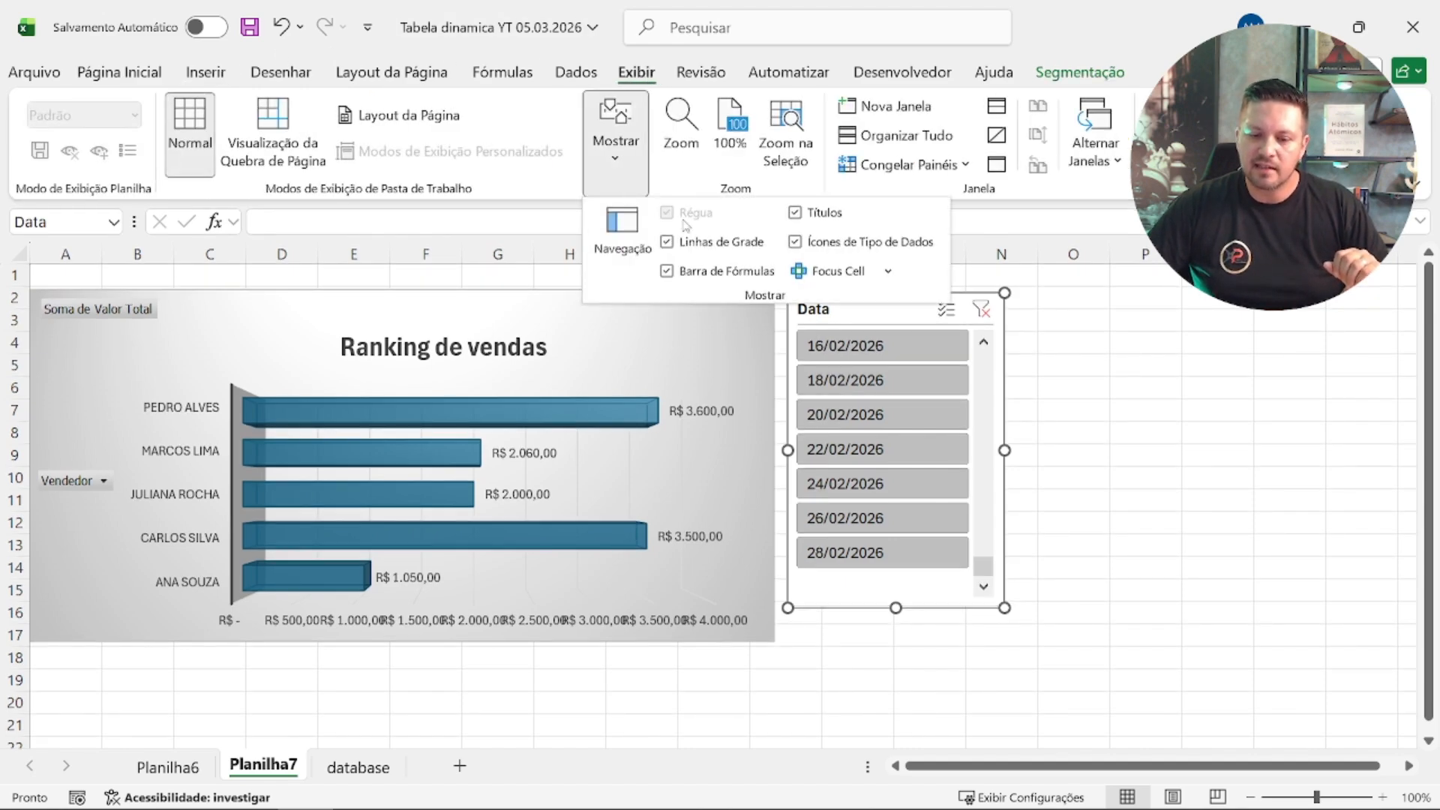
click(667, 241)
click(1254, 471)
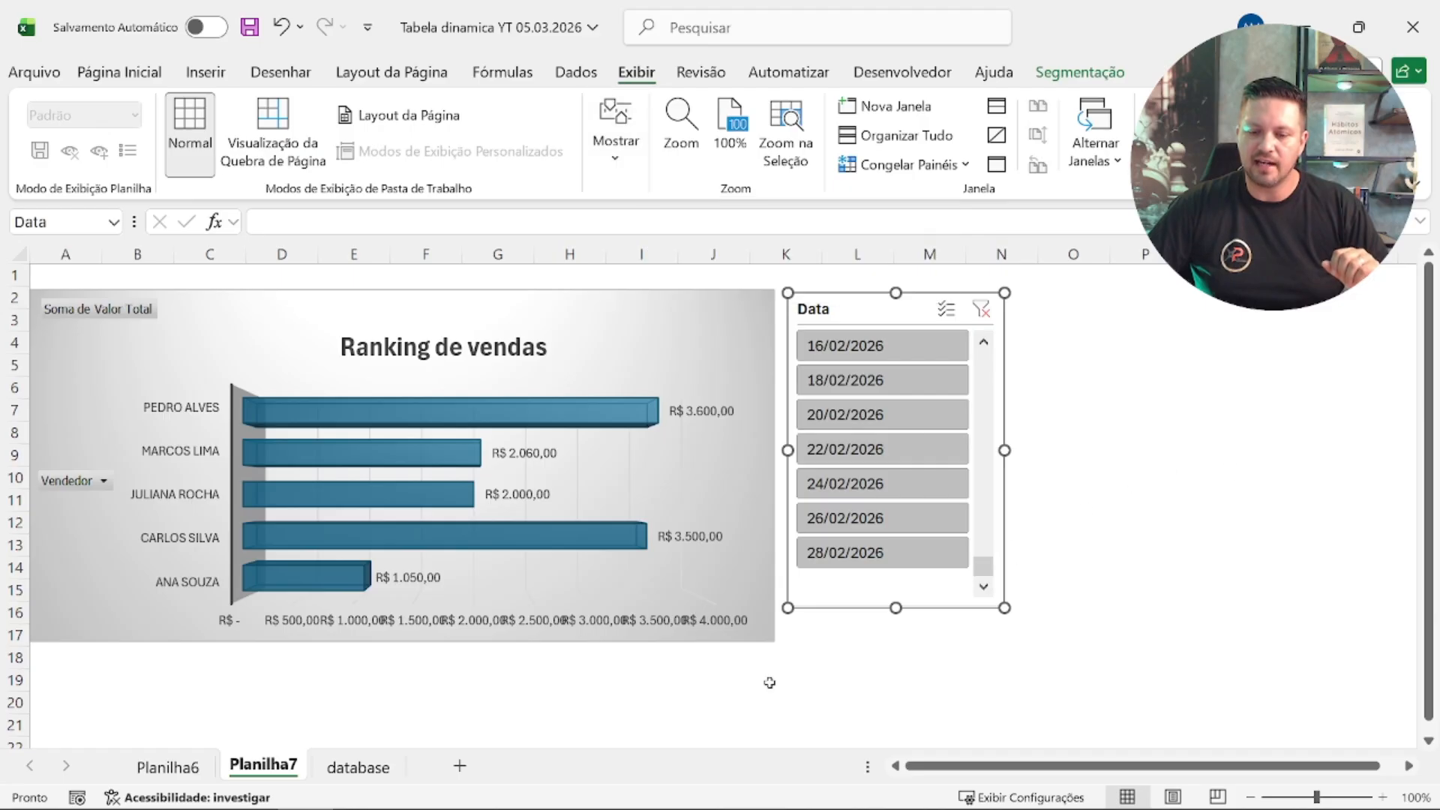
click(782, 702)
click(377, 679)
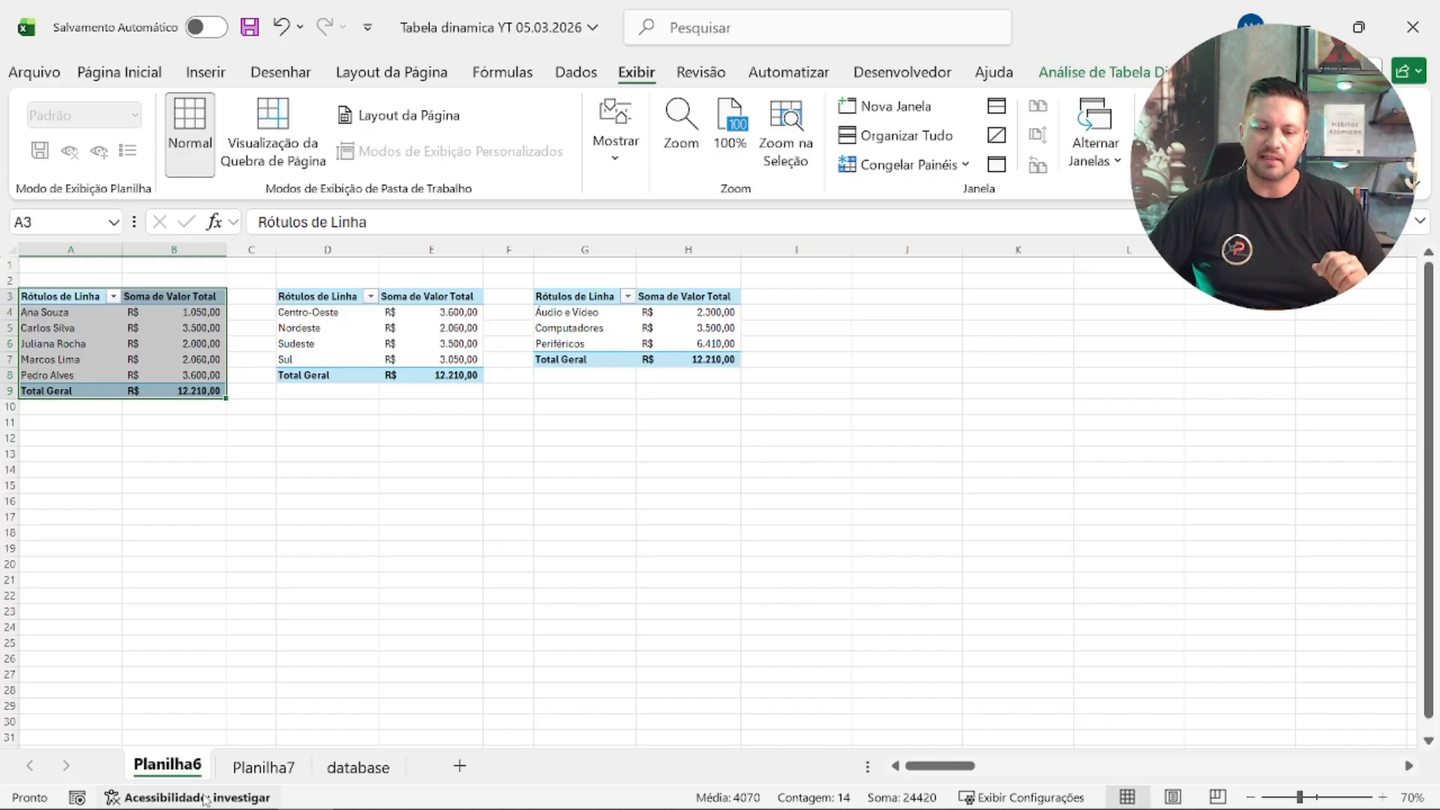
Step: Rename the Planilha6 sheet, which holds the pivot tables, as Dinamicas
double_click(171, 766)
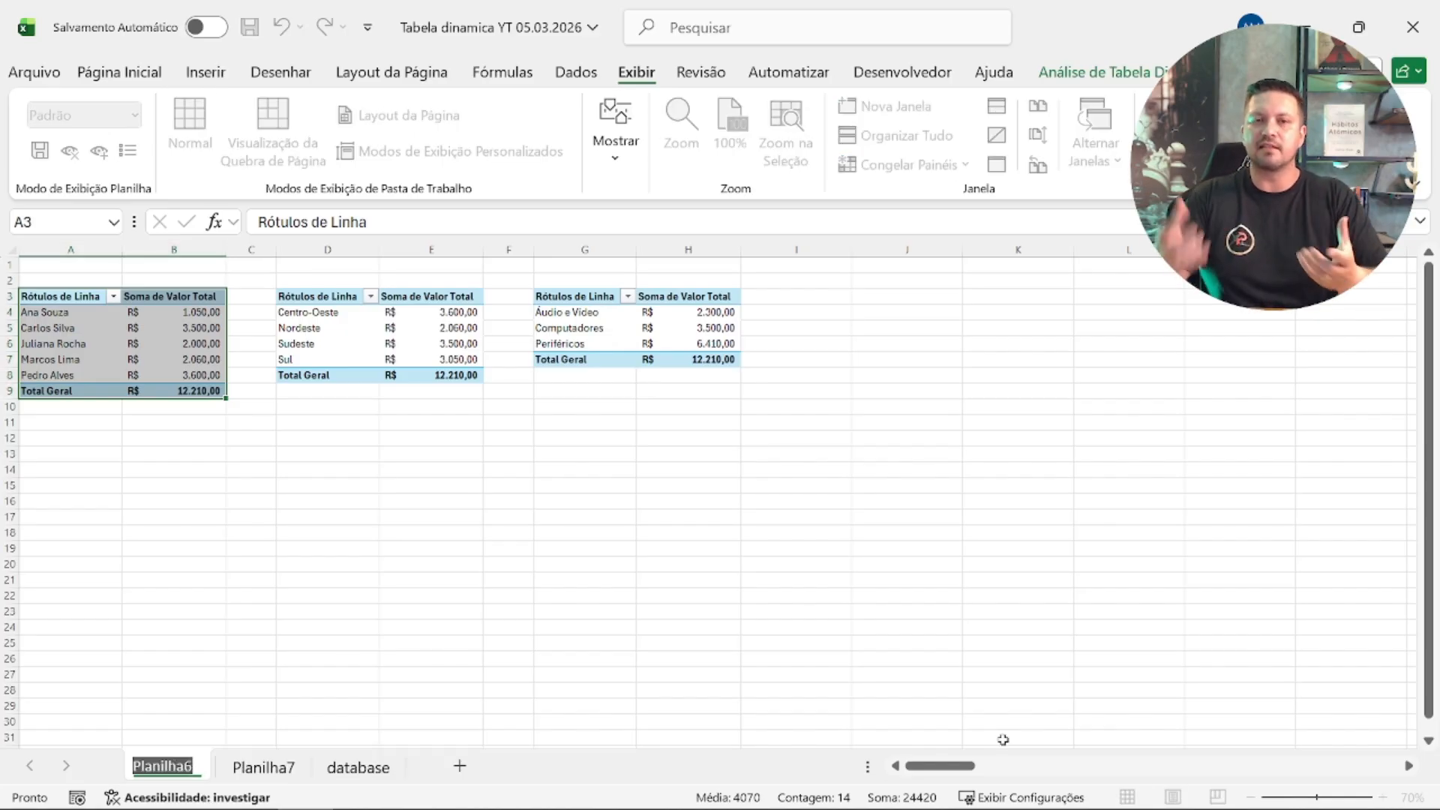
text(Dinamicas)
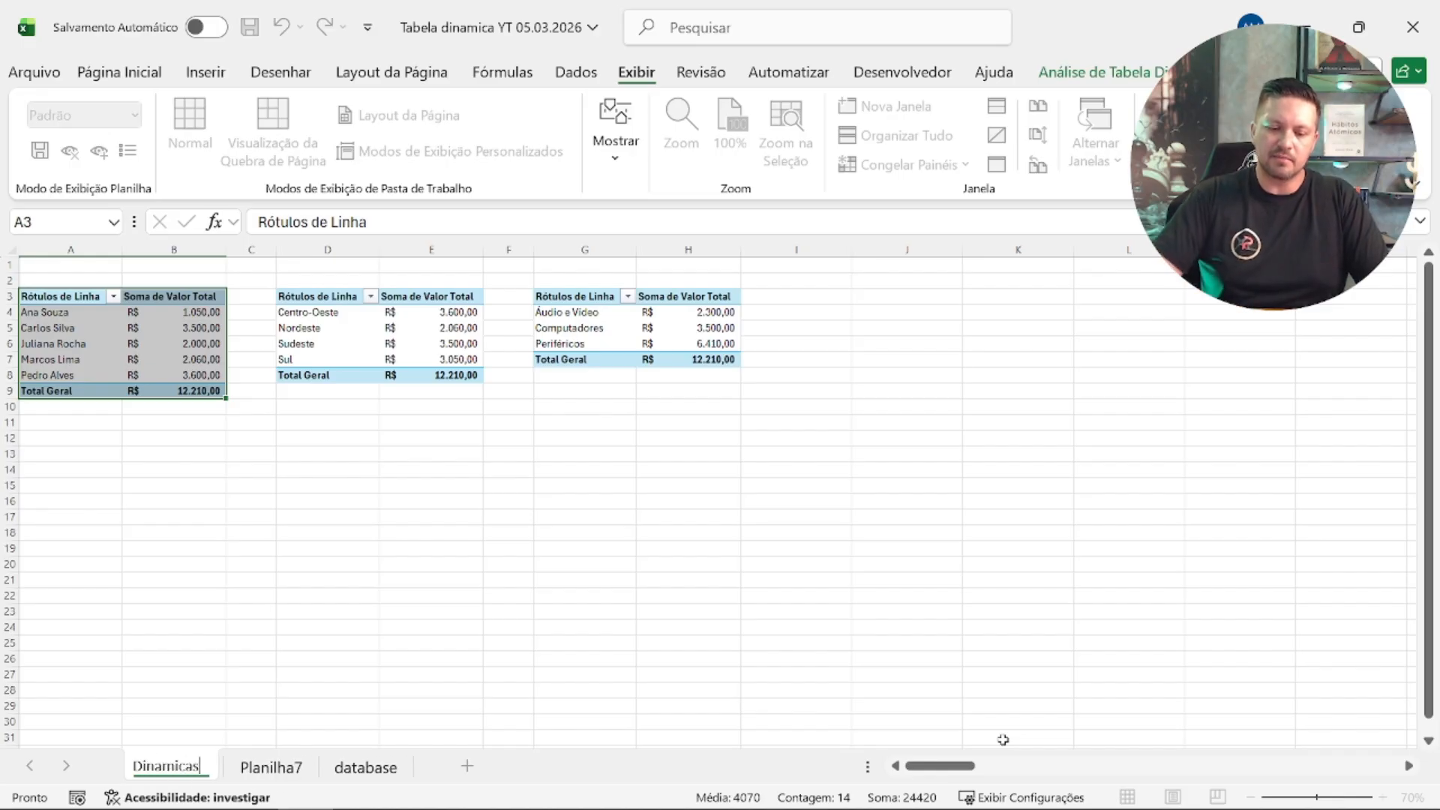
key(Return)
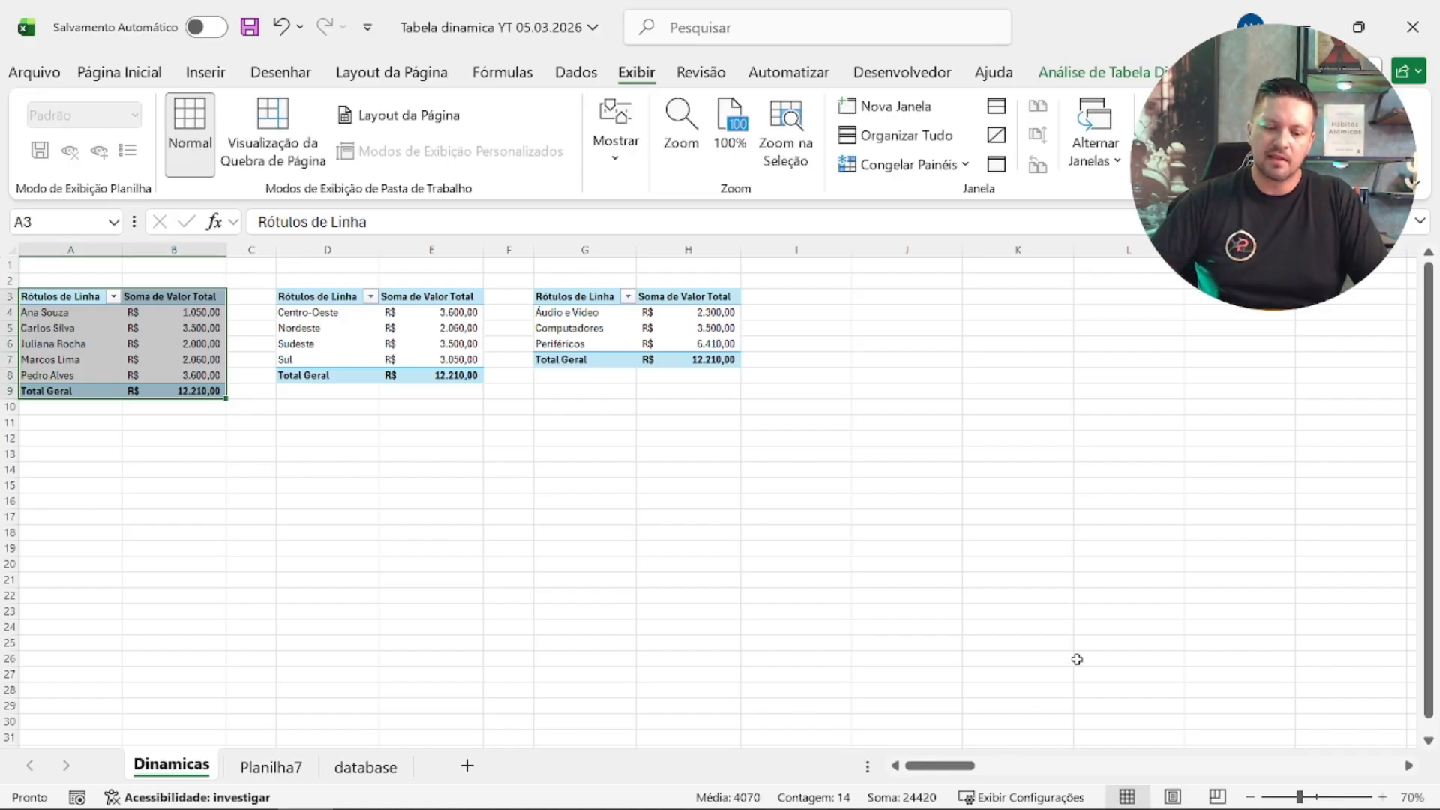
Step: Rename the Planilha7 sheet as Dashboard and return to the Dinamicas sheet
click(267, 767)
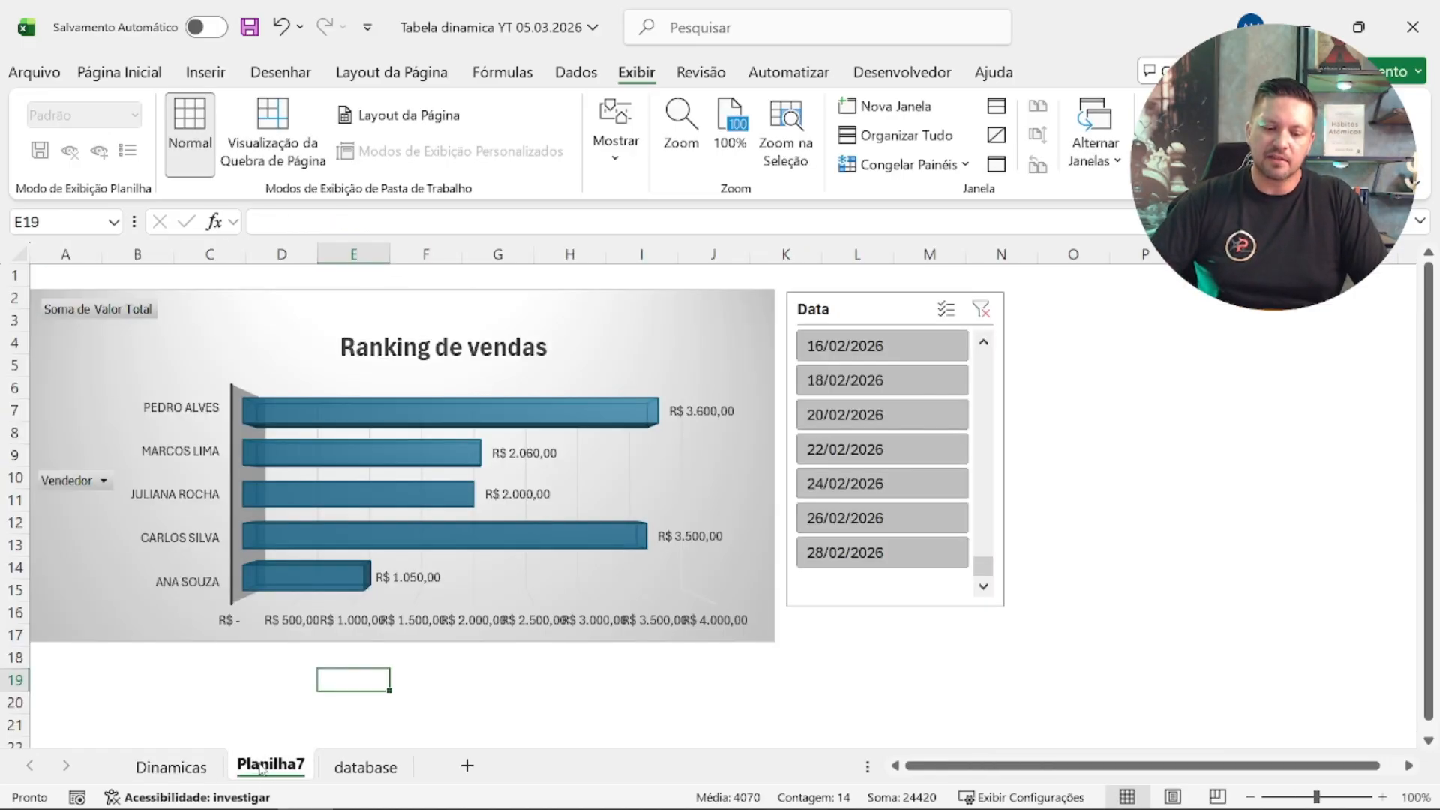
double_click(263, 765)
text(Dashboard)
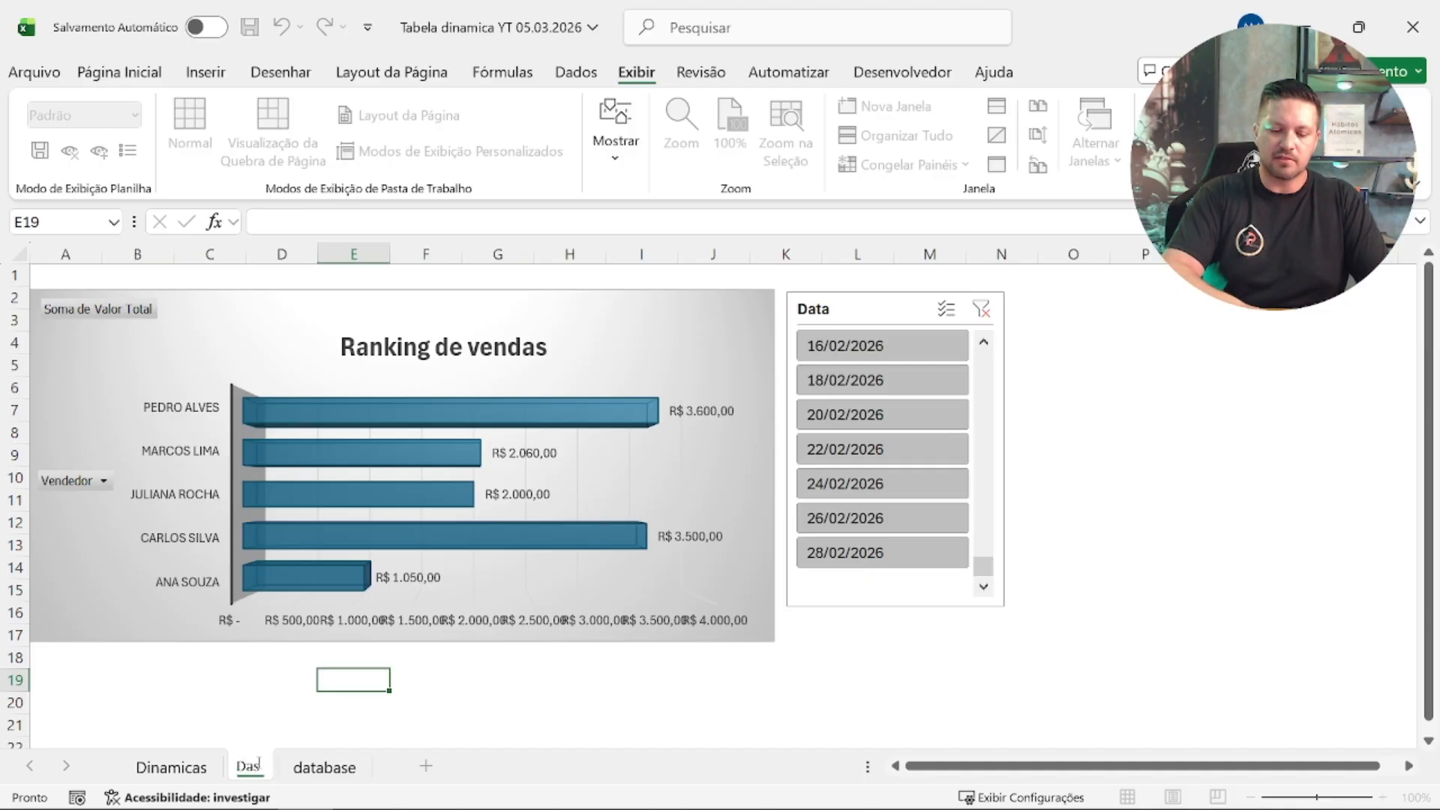
click(233, 712)
click(171, 766)
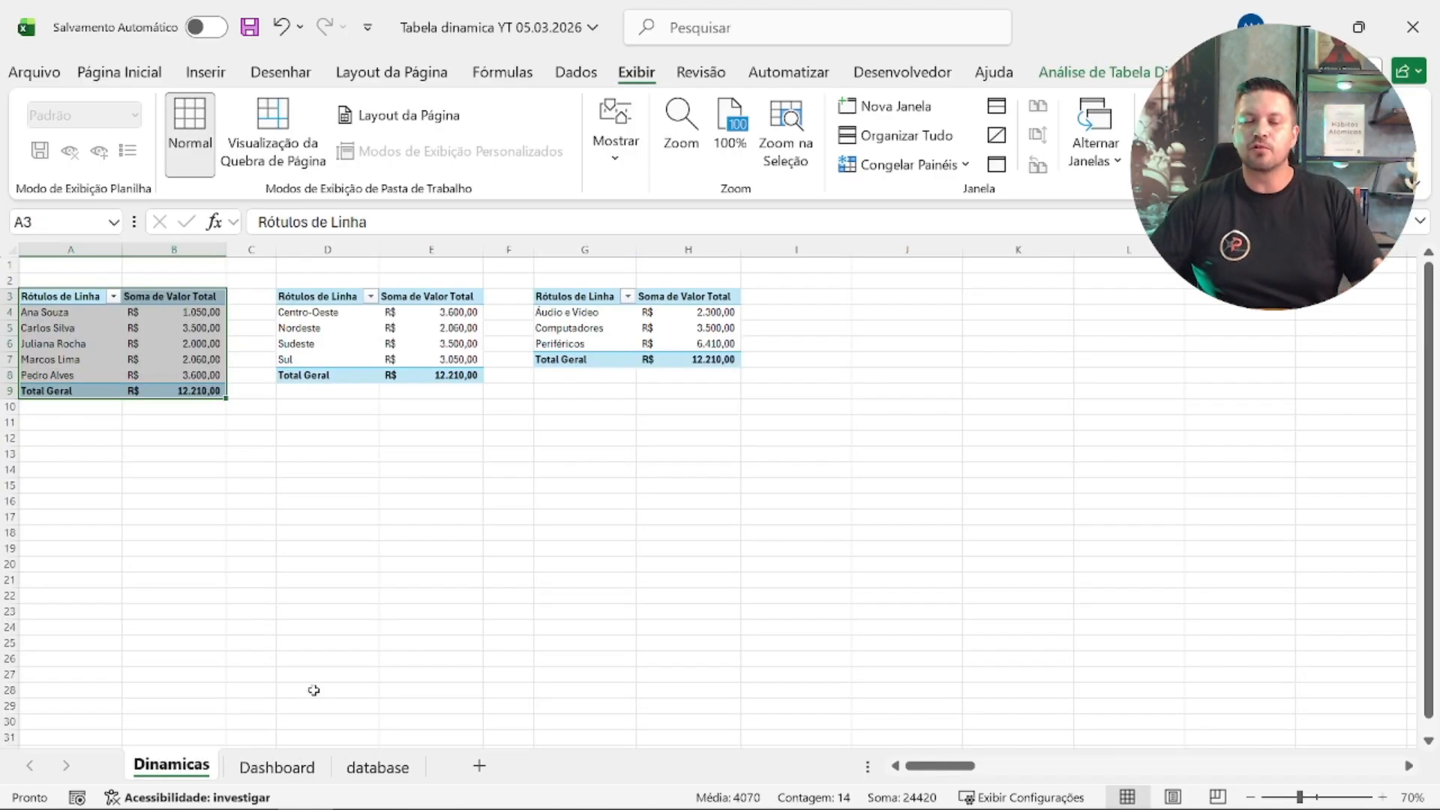